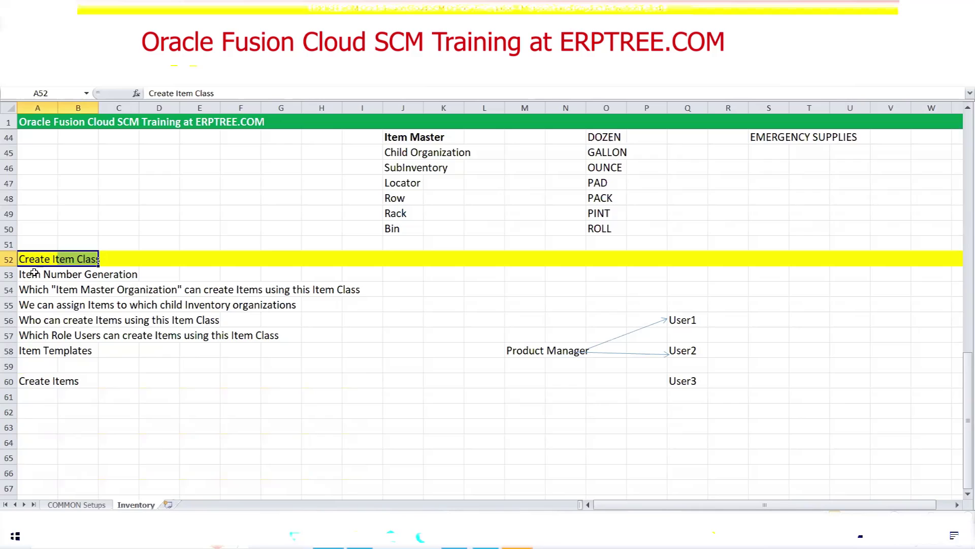
Review the Create Item Class notes, the staging area diagram and the Item Master hierarchy on the Inventory sheet.
{"action": "left_click_drag", "start_coordinate": [56, 277], "coordinate": [368, 345]}
{"action": "left_click_drag", "start_coordinate": [31, 385], "coordinate": [81, 381]}
{"action": "left_click_drag", "start_coordinate": [39, 274], "coordinate": [350, 404]}
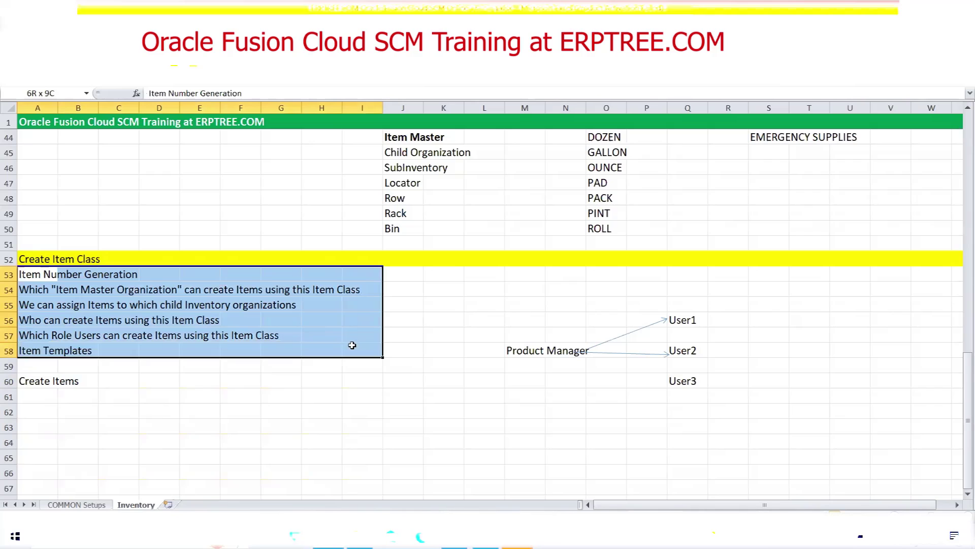
{"action": "left_click", "coordinate": [23, 382]}
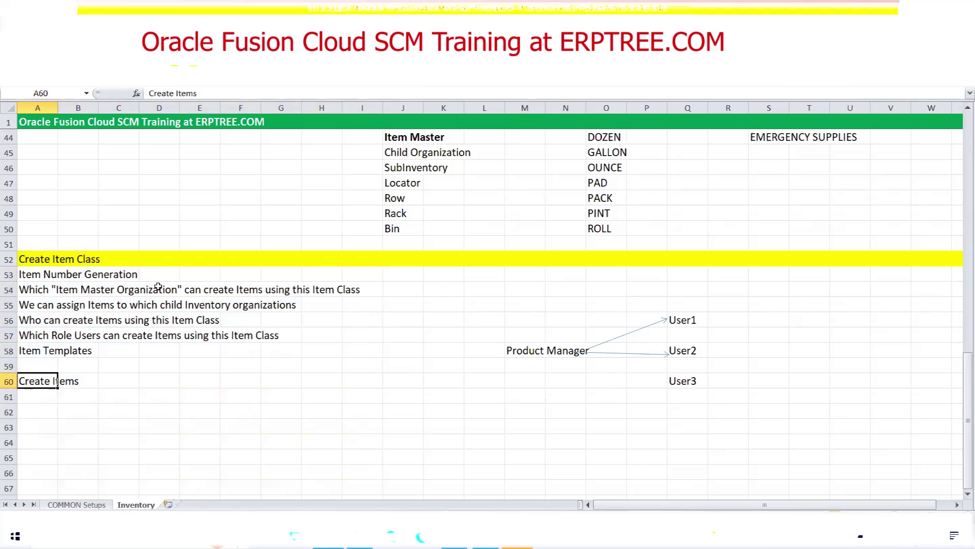
{"action": "scroll", "coordinate": [162, 285], "scroll_direction": "up", "scroll_amount": 3}
{"action": "scroll", "coordinate": [192, 329], "scroll_direction": "up", "scroll_amount": 3}
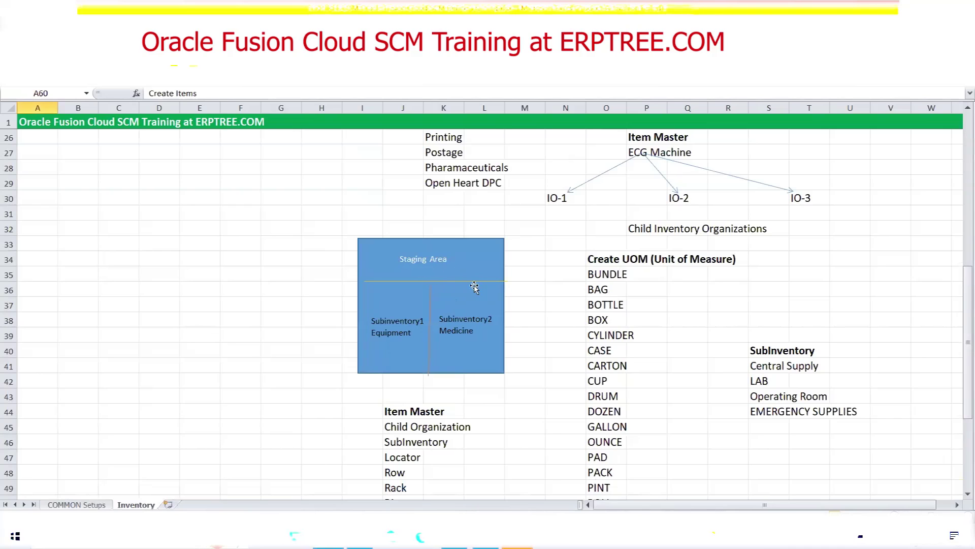
{"action": "left_click", "coordinate": [532, 287]}
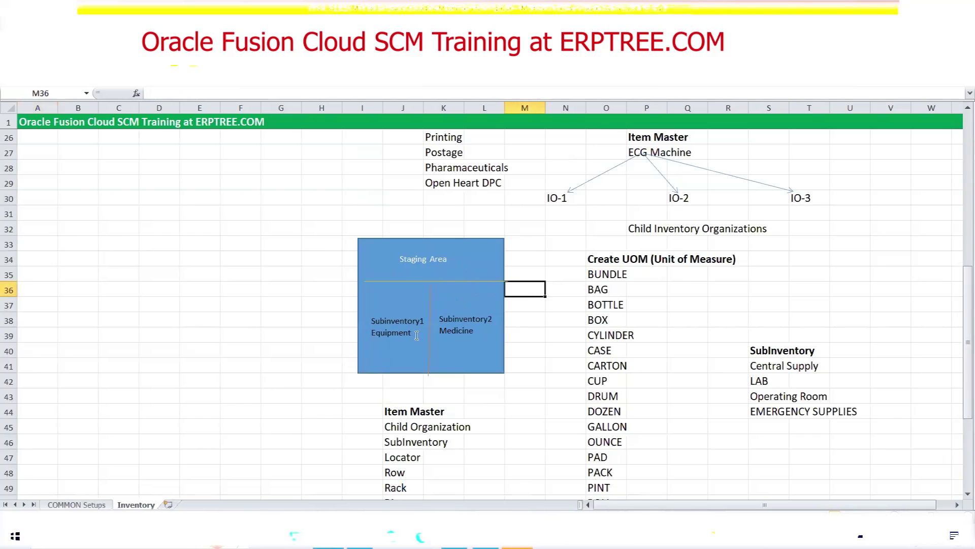
{"action": "left_click", "coordinate": [401, 413]}
{"action": "left_click", "coordinate": [416, 429]}
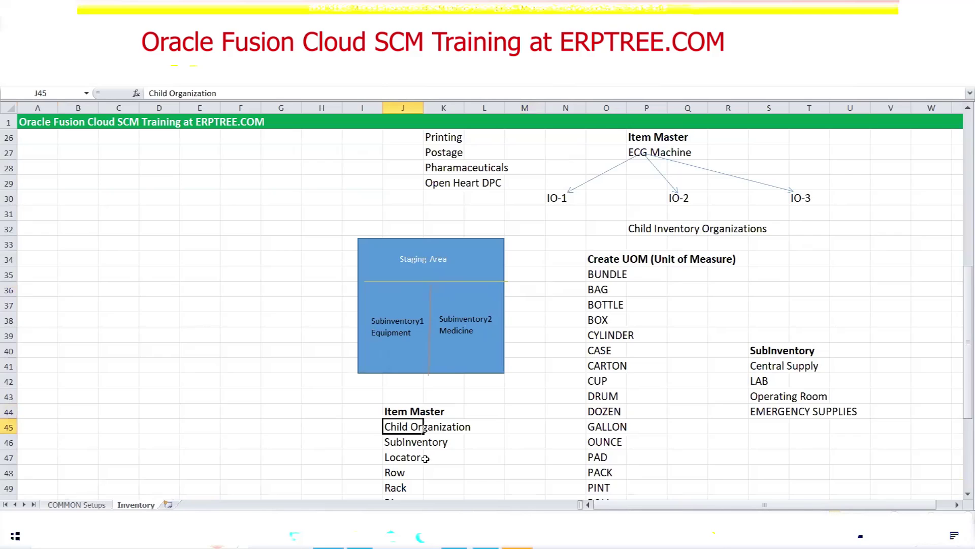
{"action": "left_click", "coordinate": [401, 443]}
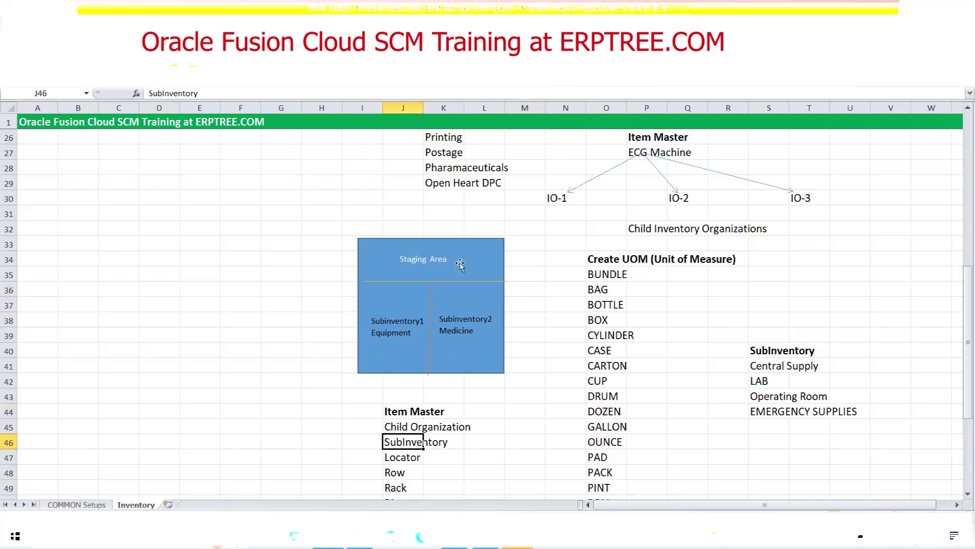
{"action": "left_click", "coordinate": [317, 213]}
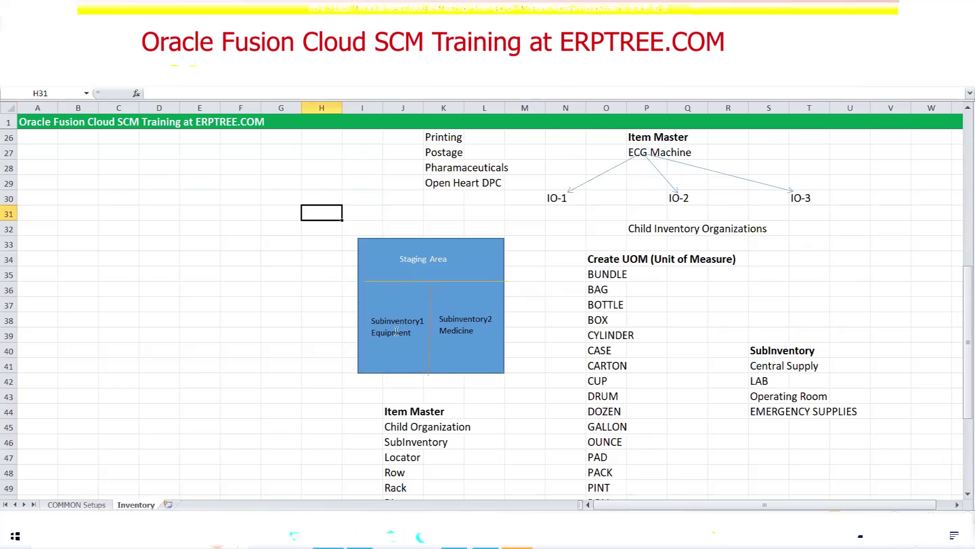
Switch to the MAYOCLINICS Implementation Project in Oracle Fusion and search its tasks for "Subinv".
{"action": "left_click", "coordinate": [454, 536]}
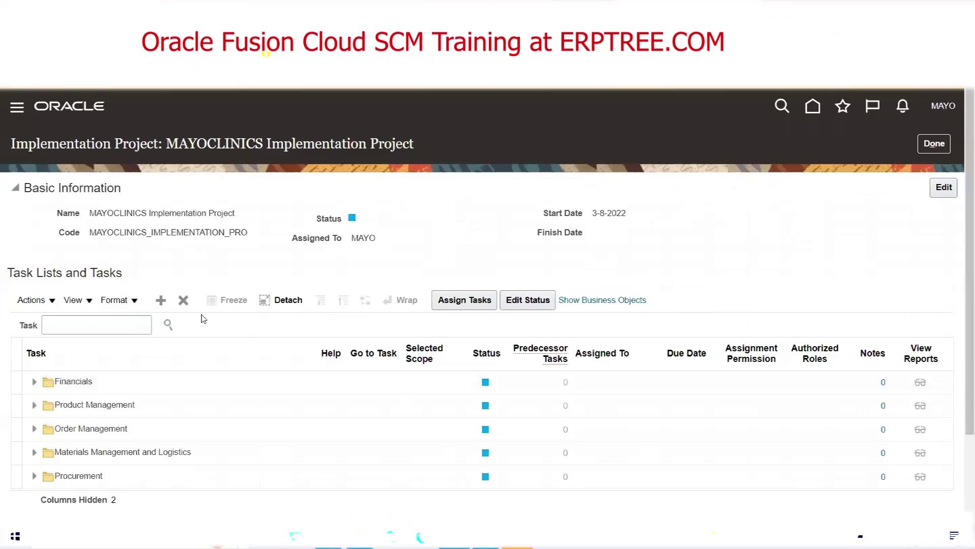
{"action": "left_click", "coordinate": [117, 325]}
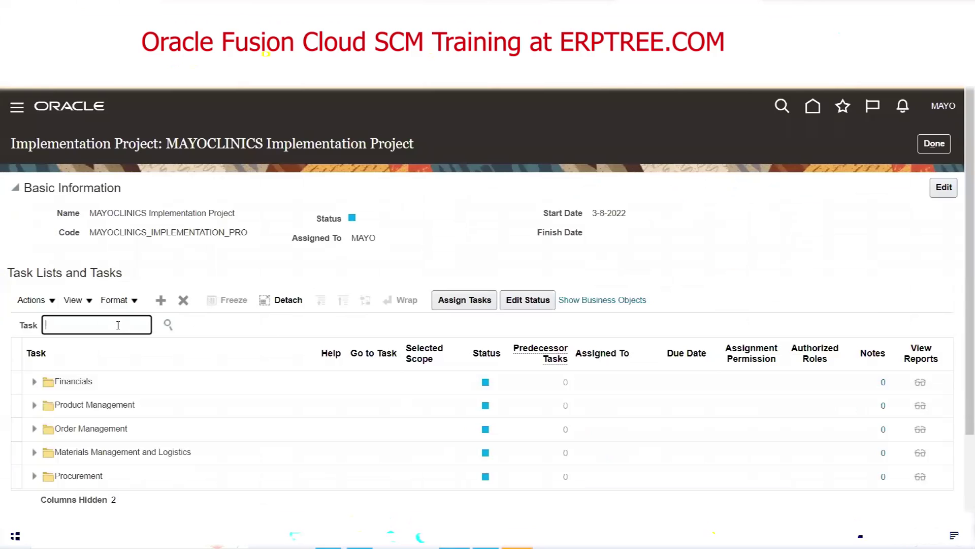
{"action": "type", "text": "Subinv"}
{"action": "key", "text": "Return"}
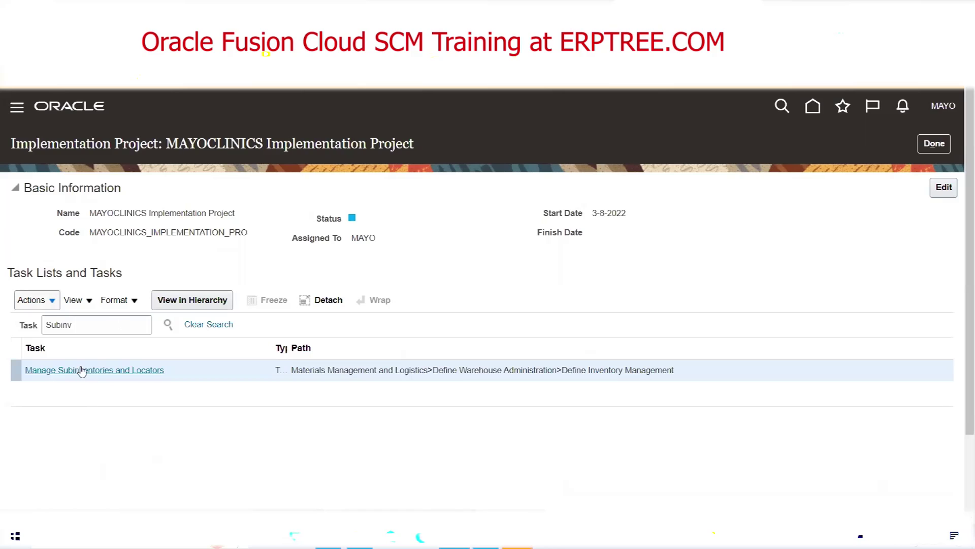
Locate the Manage Subinventories and Locators task within Define Inventory Management and launch it.
{"action": "left_click", "coordinate": [82, 371]}
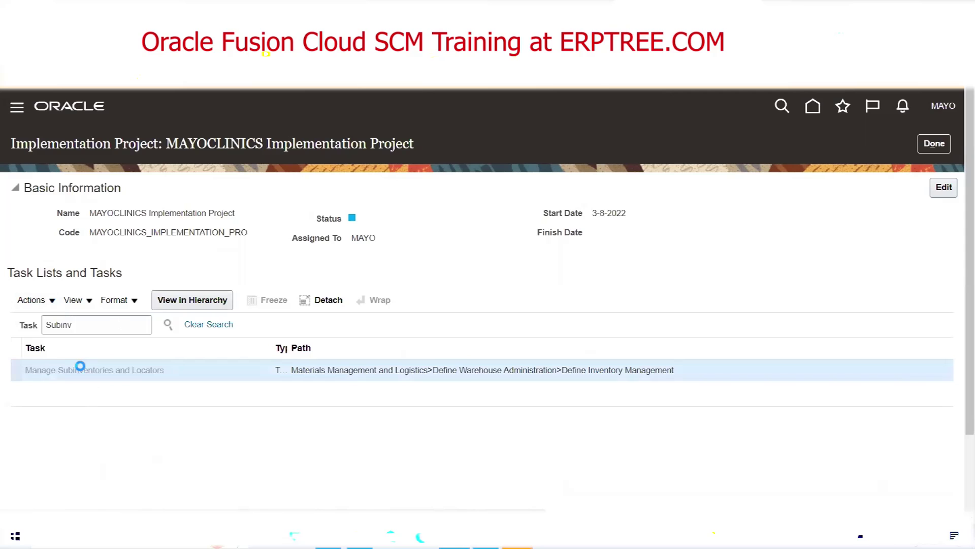
{"action": "scroll", "coordinate": [215, 353], "scroll_direction": "down", "scroll_amount": 2}
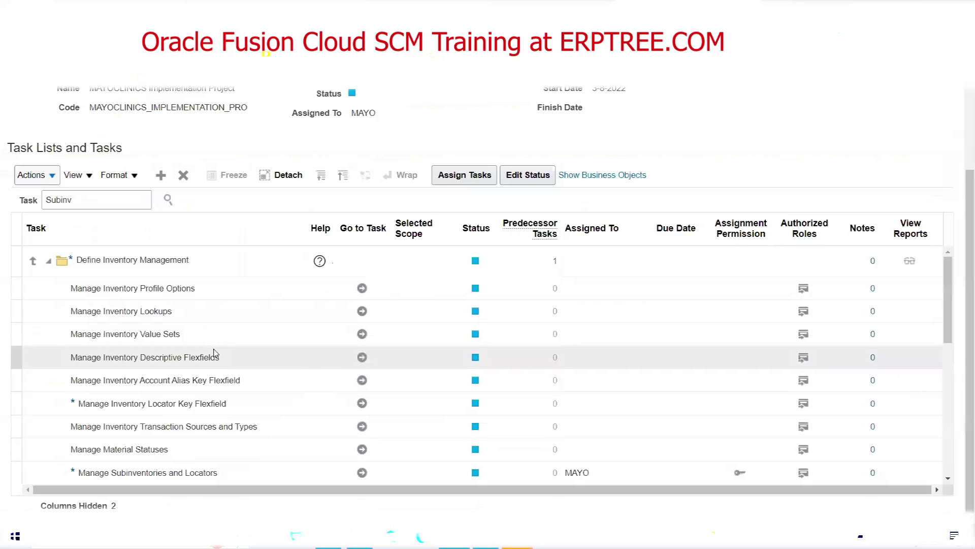
{"action": "scroll", "coordinate": [288, 330], "scroll_direction": "down", "scroll_amount": 3}
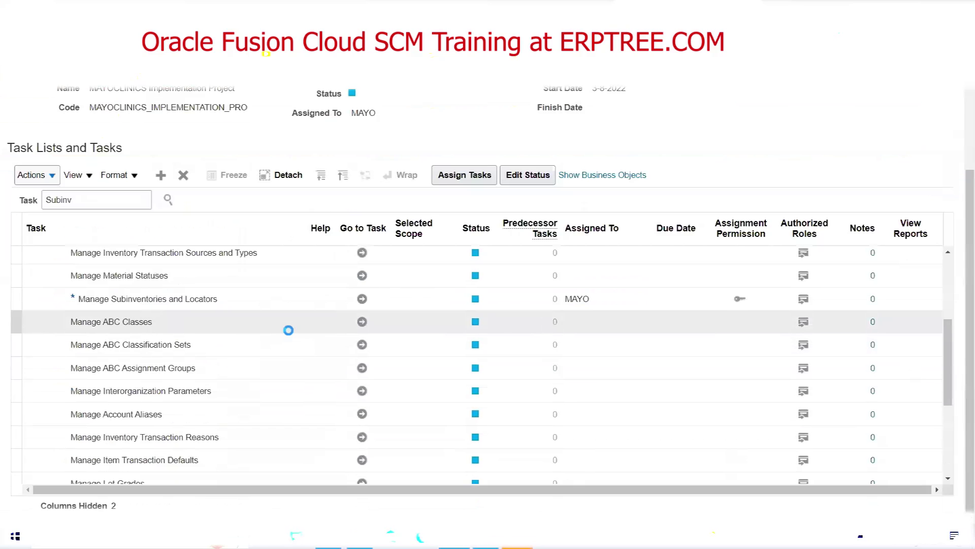
{"action": "left_click", "coordinate": [171, 306]}
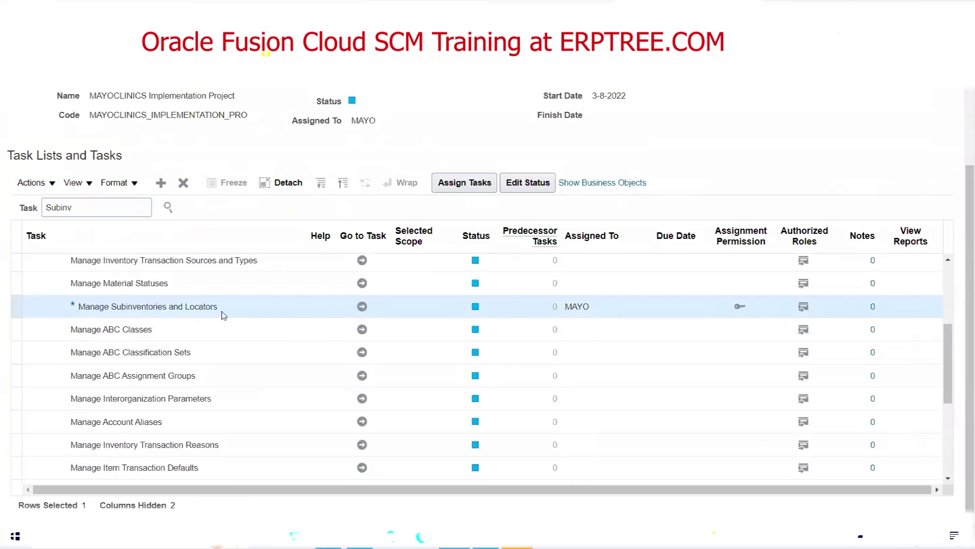
{"action": "left_click", "coordinate": [362, 307]}
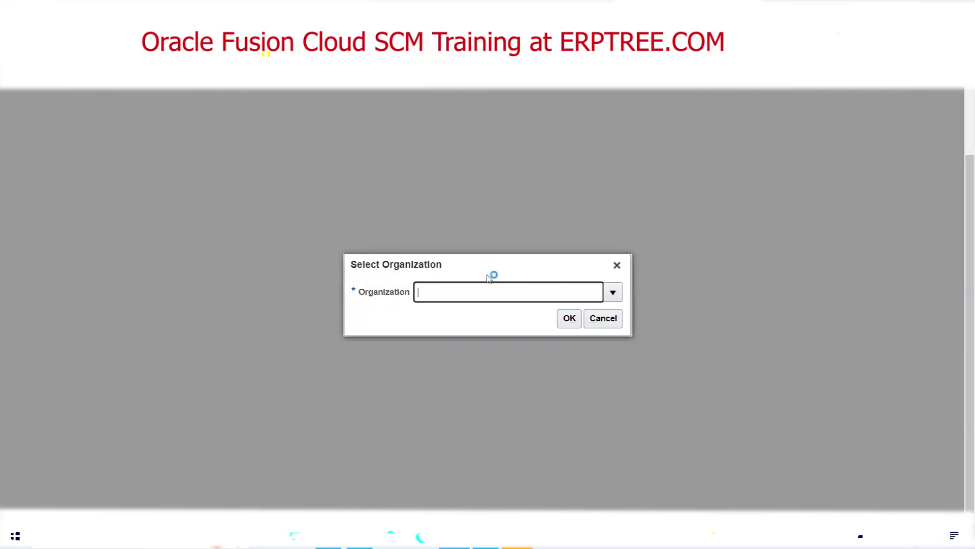
Search the organizations for MDI and choose MAYO Dallas Inventory as the organization whose subinventories are managed.
{"action": "left_click", "coordinate": [612, 291]}
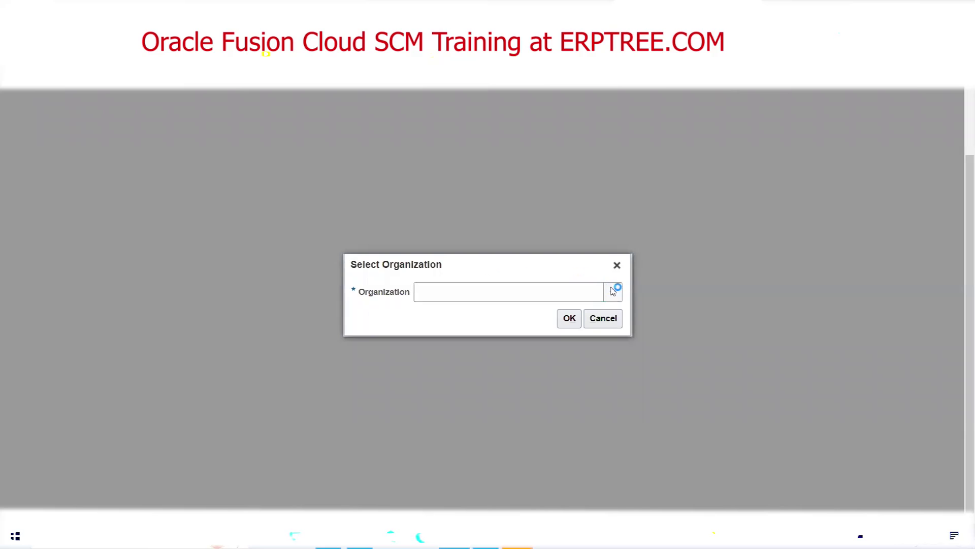
{"action": "scroll", "coordinate": [650, 273], "scroll_direction": "down", "scroll_amount": 1}
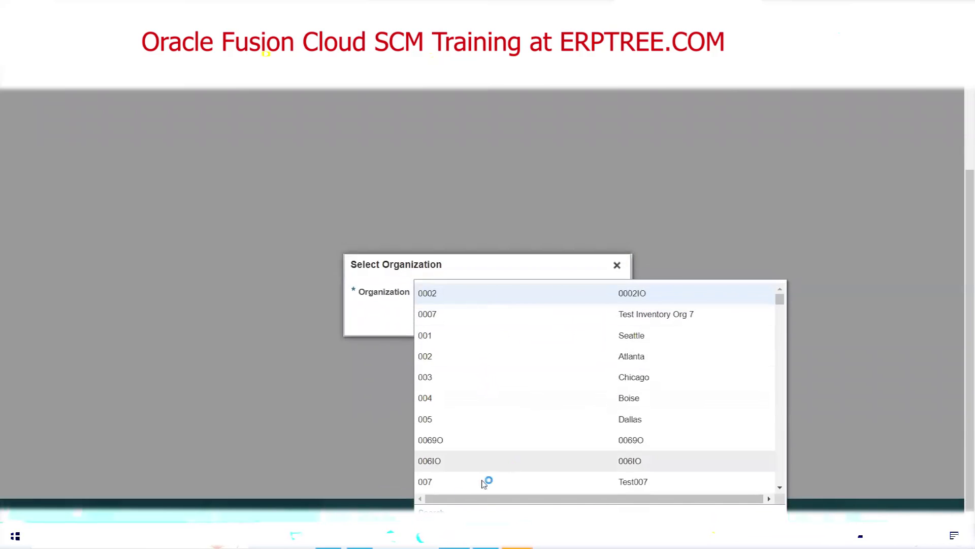
{"action": "left_click", "coordinate": [444, 509]}
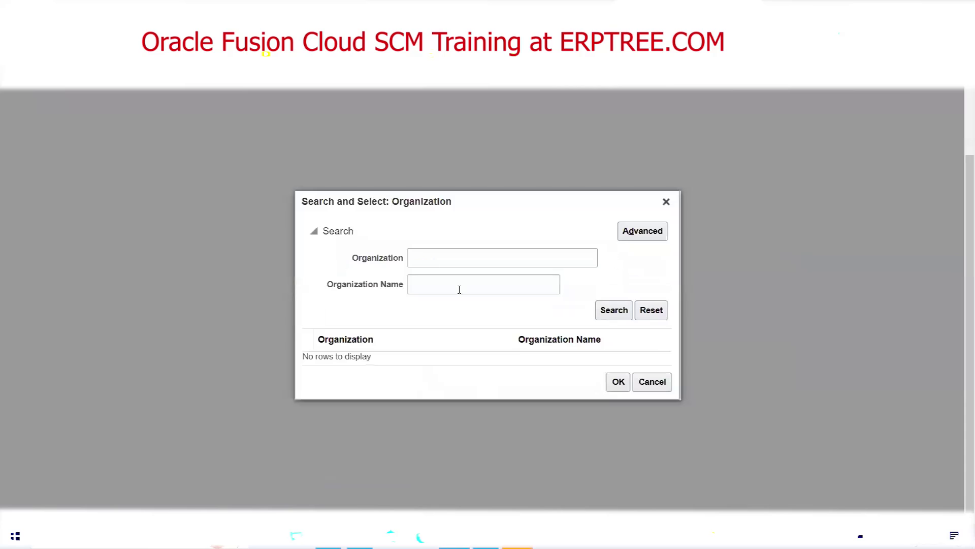
{"action": "left_click", "coordinate": [442, 257]}
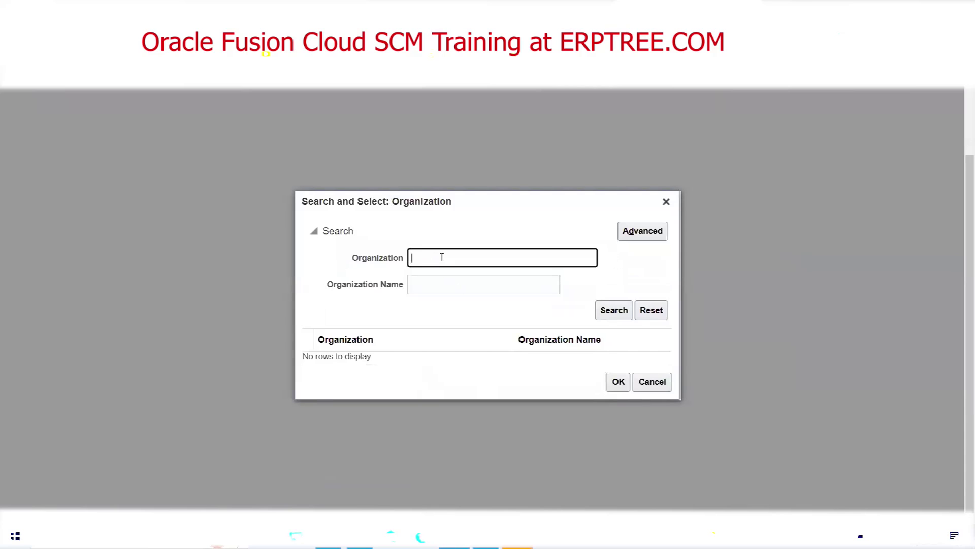
{"action": "type", "text": "MDI"}
{"action": "left_click", "coordinate": [617, 310]}
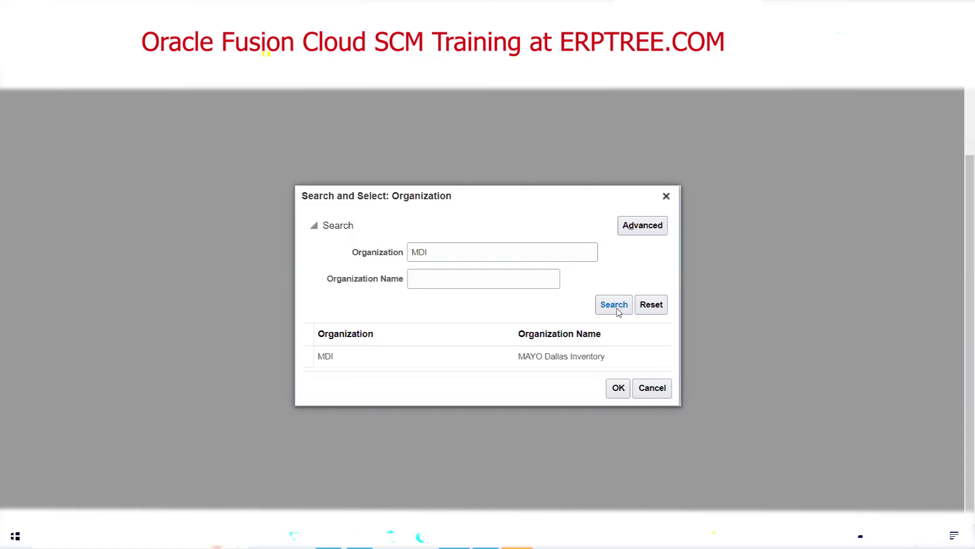
{"action": "left_click", "coordinate": [403, 361]}
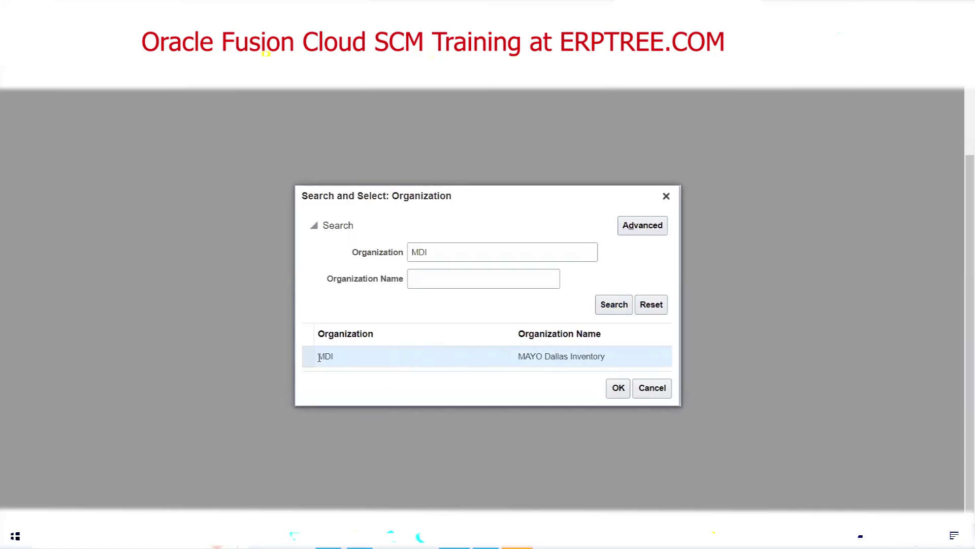
{"action": "left_click", "coordinate": [614, 391]}
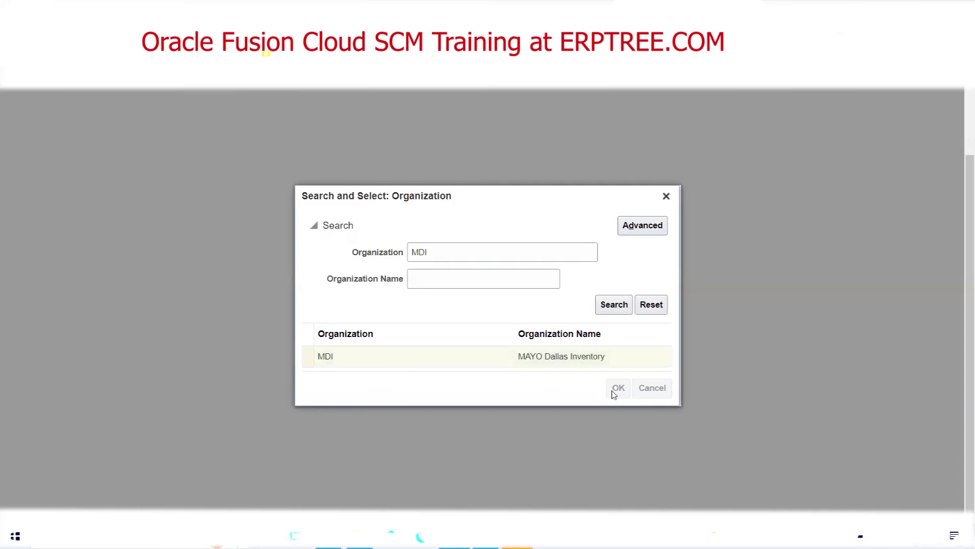
{"action": "left_click", "coordinate": [568, 325]}
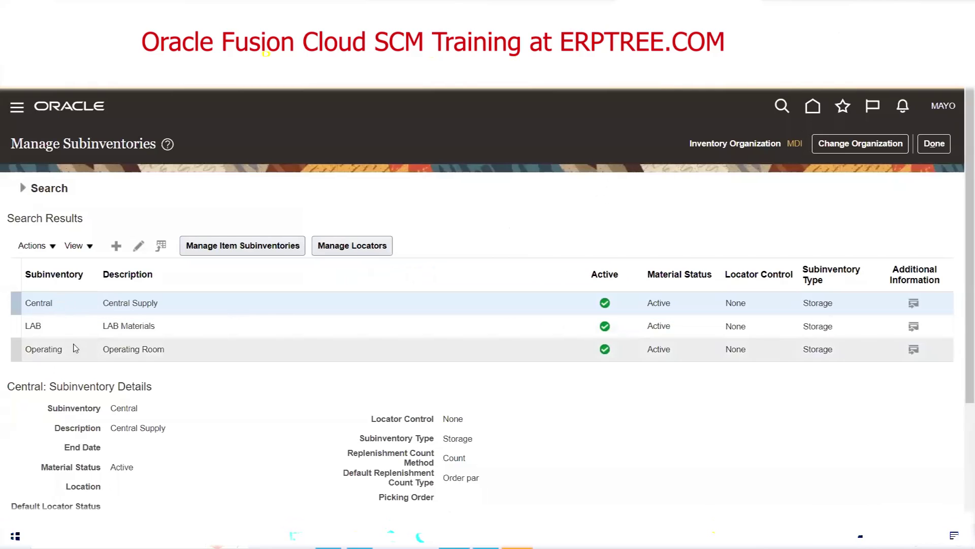
Start a new subinventory named Staging with the description "Staging Area" and the subinventory type Receiving.
{"action": "left_click", "coordinate": [329, 536]}
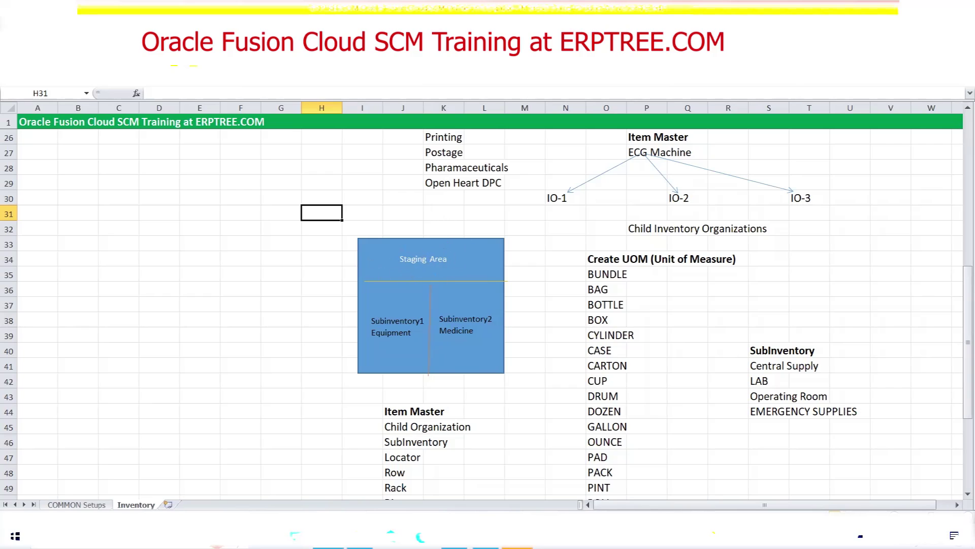
{"action": "key", "text": "alt+Tab"}
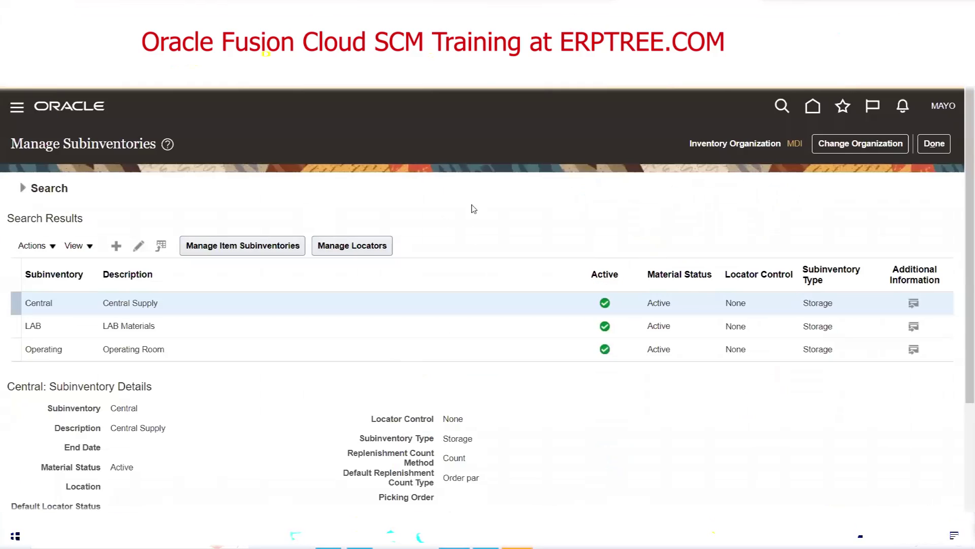
{"action": "left_click", "coordinate": [116, 245]}
{"action": "left_click", "coordinate": [255, 220]}
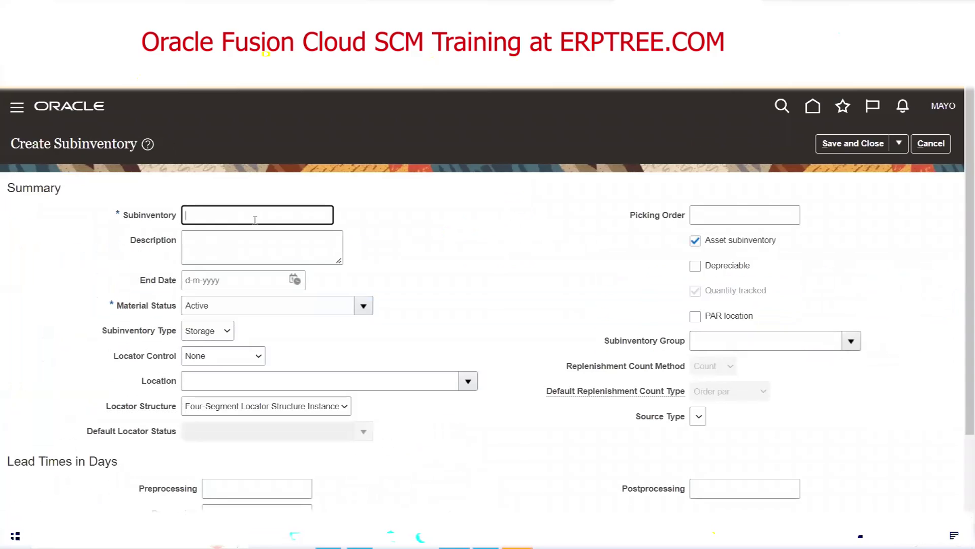
{"action": "type", "text": "Staging"}
{"action": "key", "text": "Tab"}
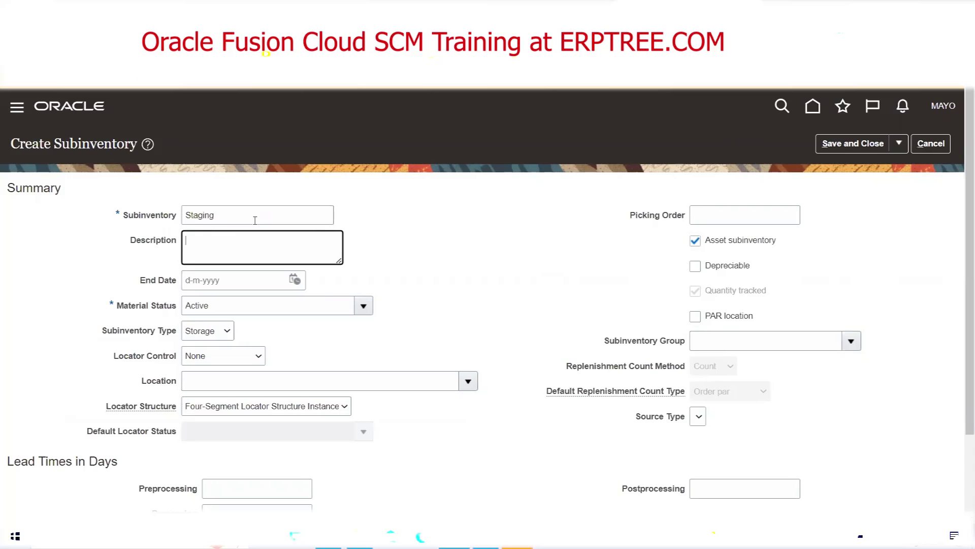
{"action": "type", "text": "Staging Area"}
{"action": "left_click", "coordinate": [217, 336]}
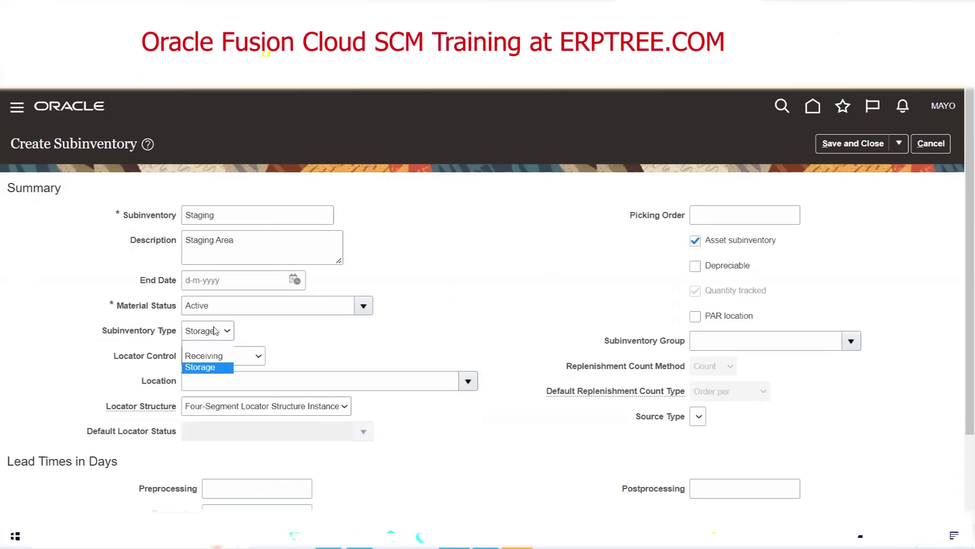
{"action": "left_click", "coordinate": [223, 357]}
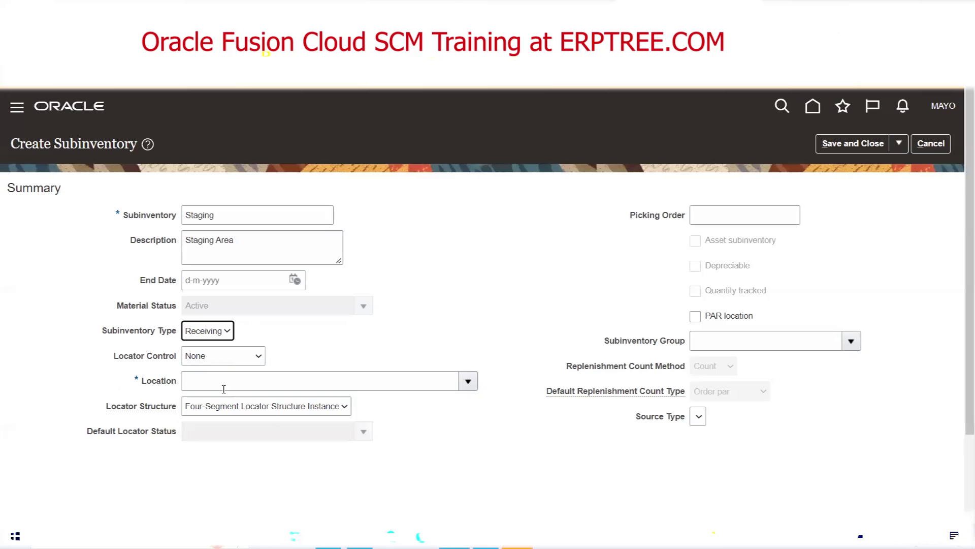
Search locations by the name "Mayo" and assign the MAYO Dallas entry with the street address, not the BU address, as the subinventory's location.
{"action": "left_click", "coordinate": [468, 383]}
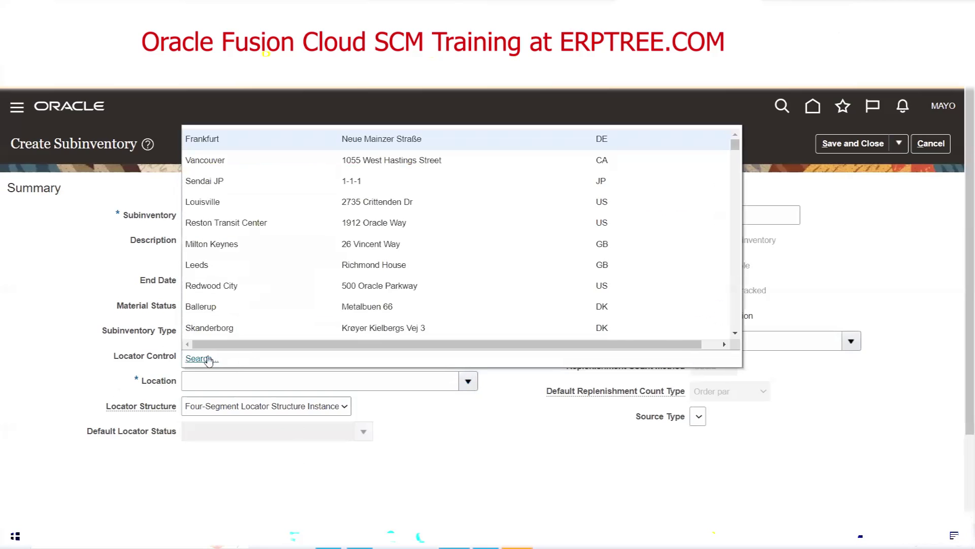
{"action": "left_click", "coordinate": [204, 360]}
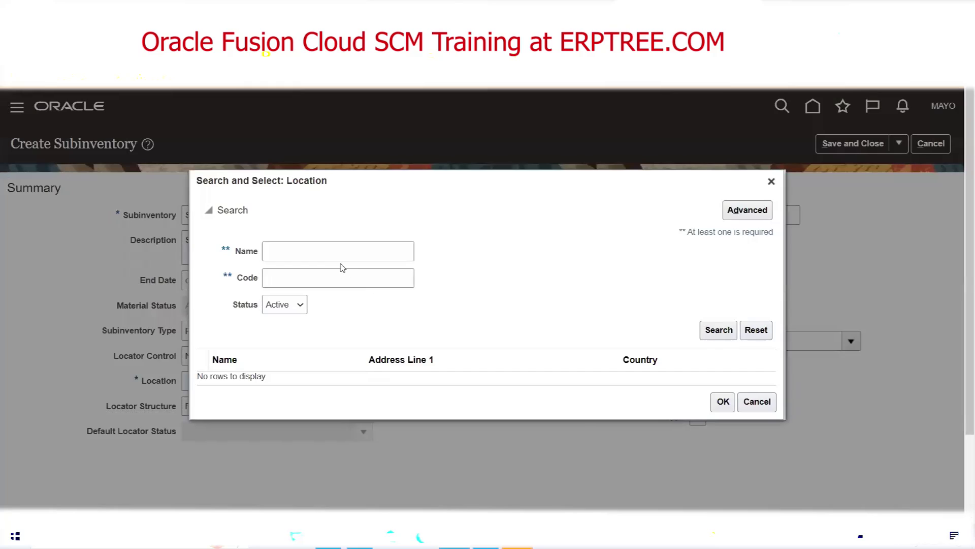
{"action": "left_click", "coordinate": [337, 256]}
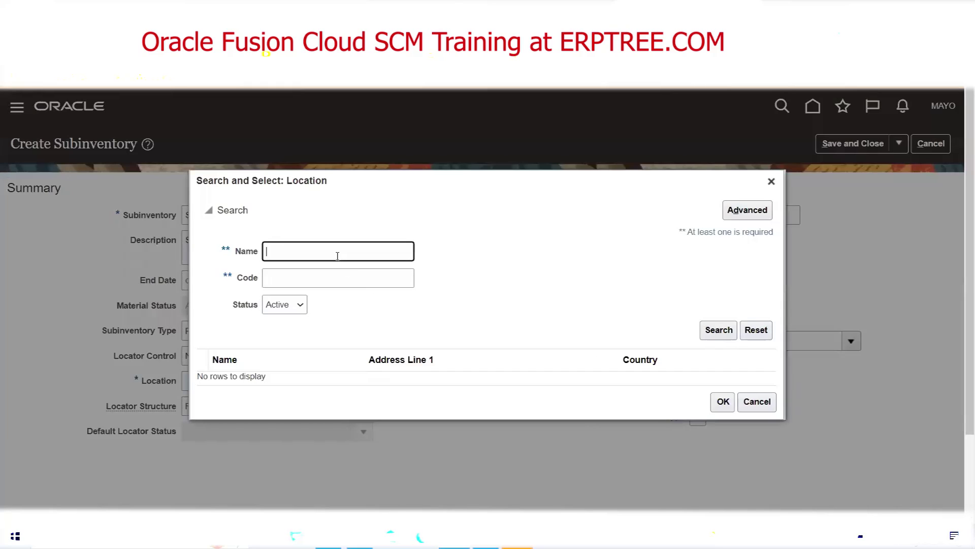
{"action": "type", "text": "Mayo"}
{"action": "left_click", "coordinate": [726, 330]}
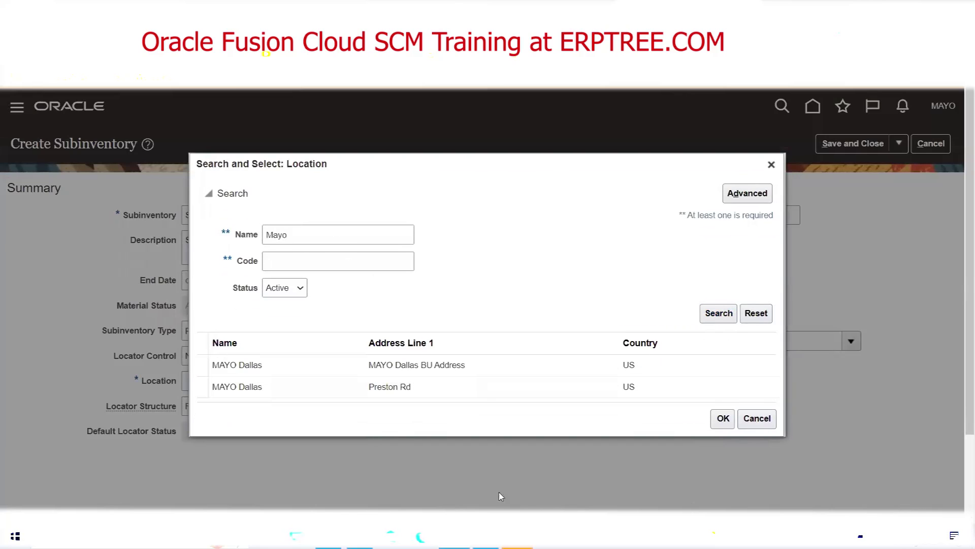
{"action": "left_click", "coordinate": [388, 389]}
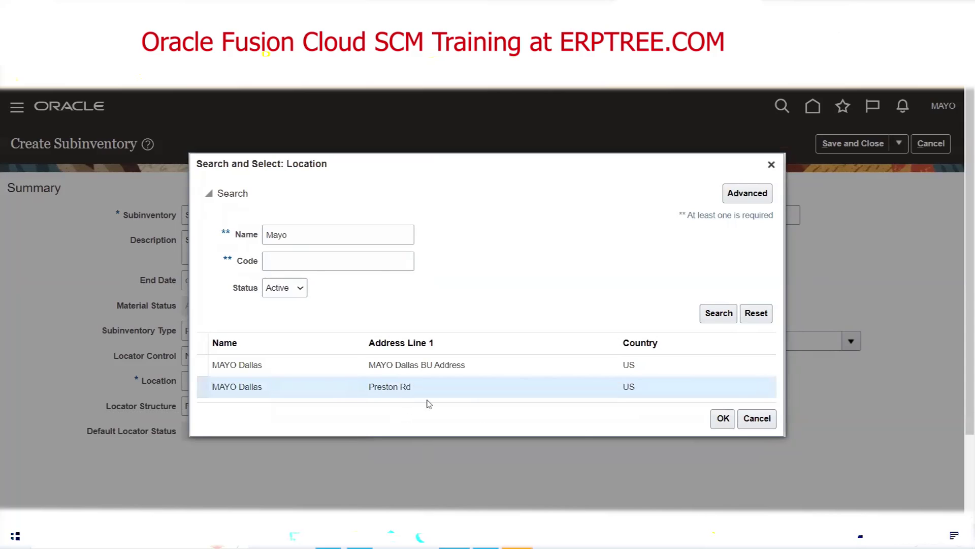
{"action": "left_click", "coordinate": [725, 421]}
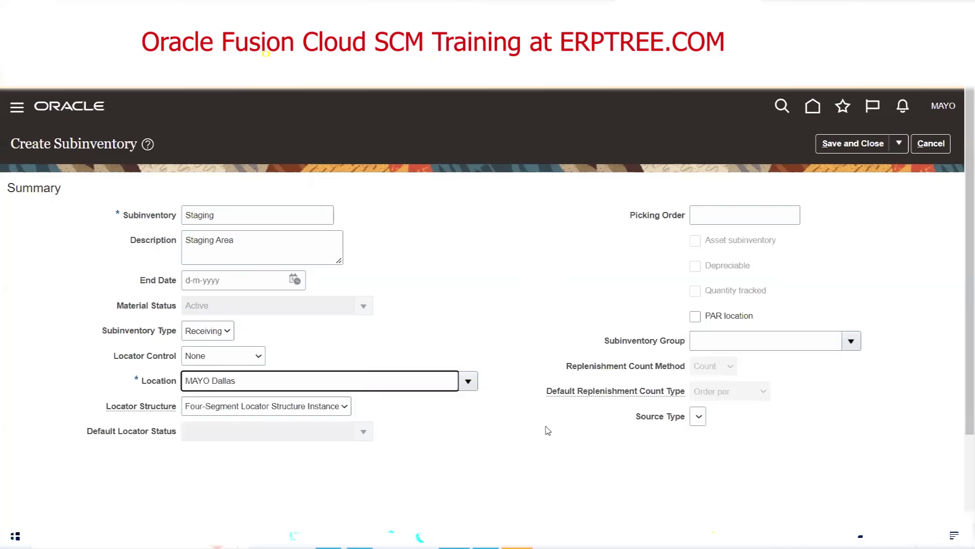
Save the Staging subinventory, acknowledge the confirmation, and finish managing the MDI subinventories.
{"action": "left_click", "coordinate": [849, 144]}
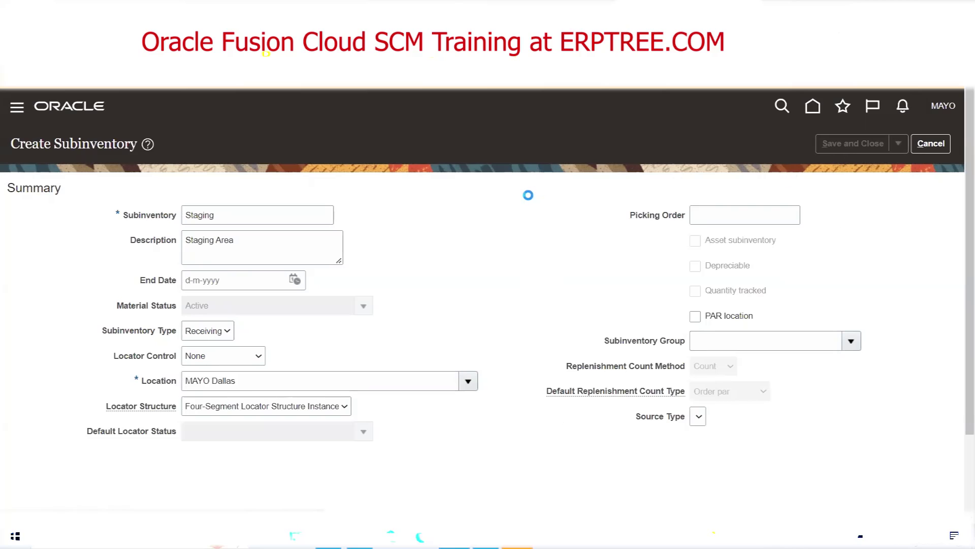
{"action": "left_click", "coordinate": [518, 202]}
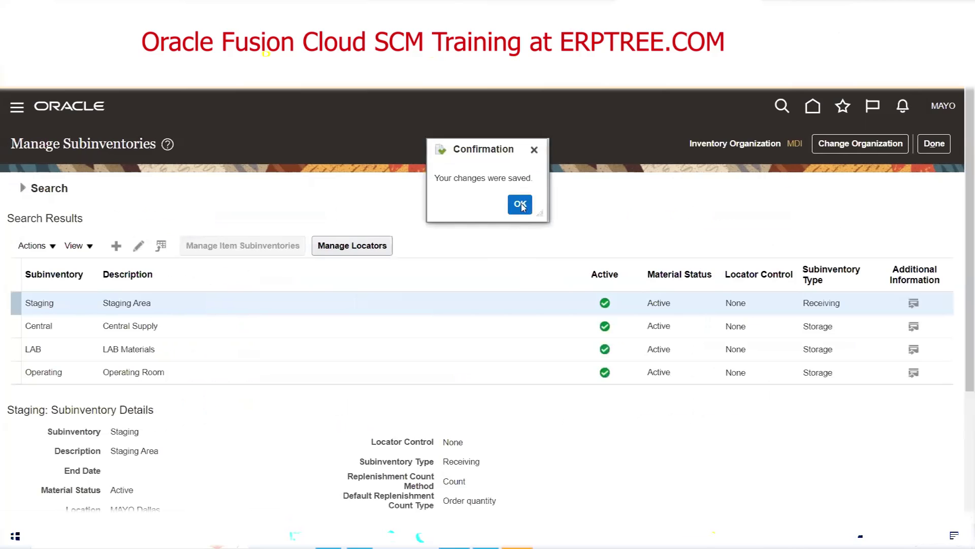
{"action": "left_click", "coordinate": [934, 144]}
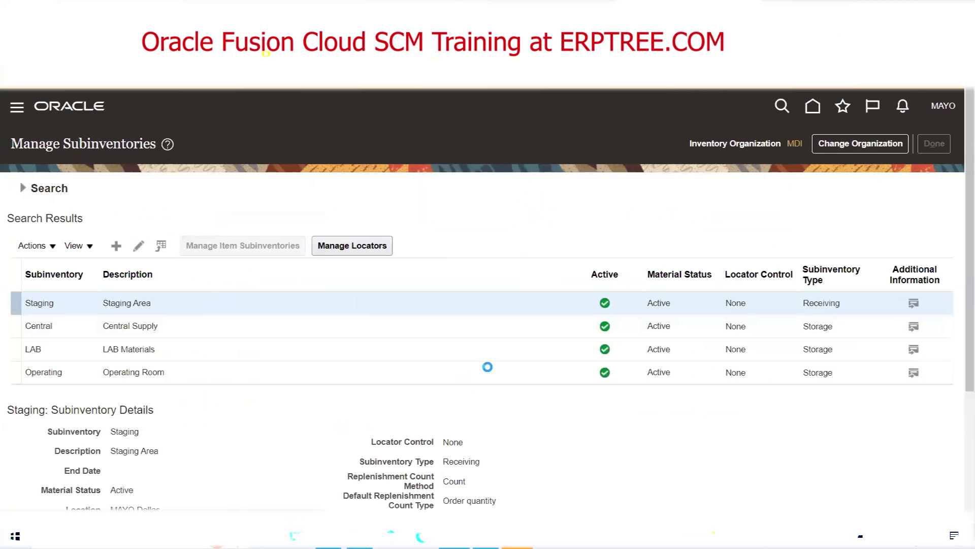
Switch to the Excel notes, review the Create Item Class section of the Inventory sheet, and return to Oracle.
{"action": "left_click", "coordinate": [329, 536]}
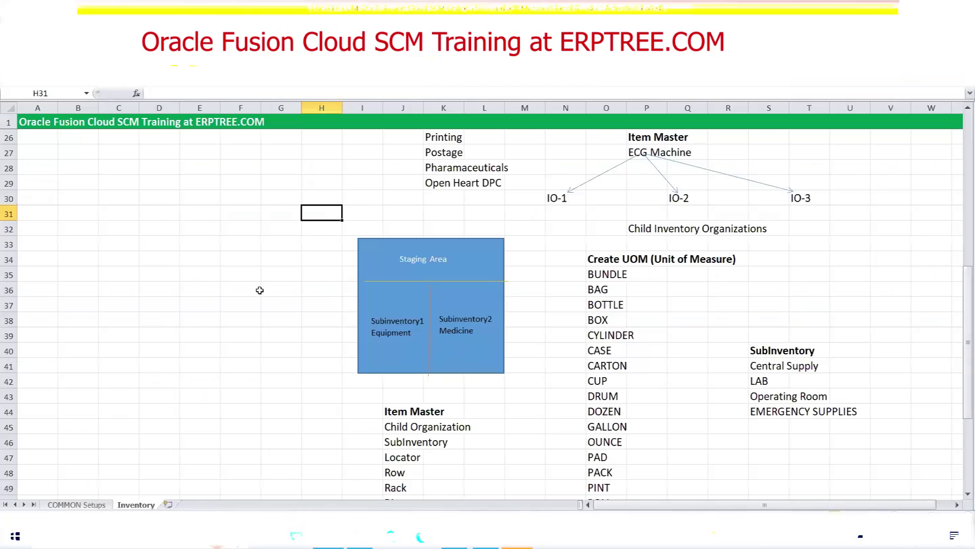
{"action": "scroll", "coordinate": [258, 287], "scroll_direction": "down", "scroll_amount": 6}
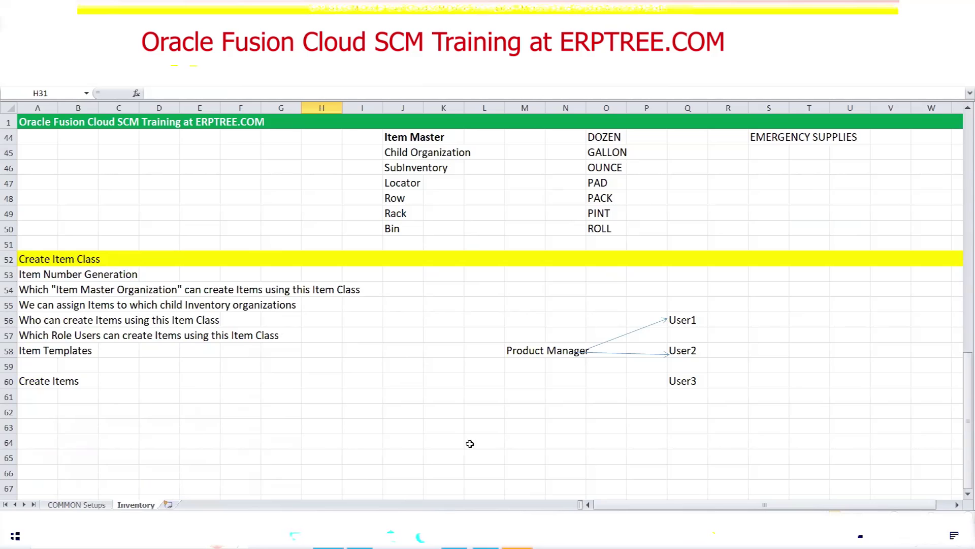
{"action": "left_click", "coordinate": [454, 536]}
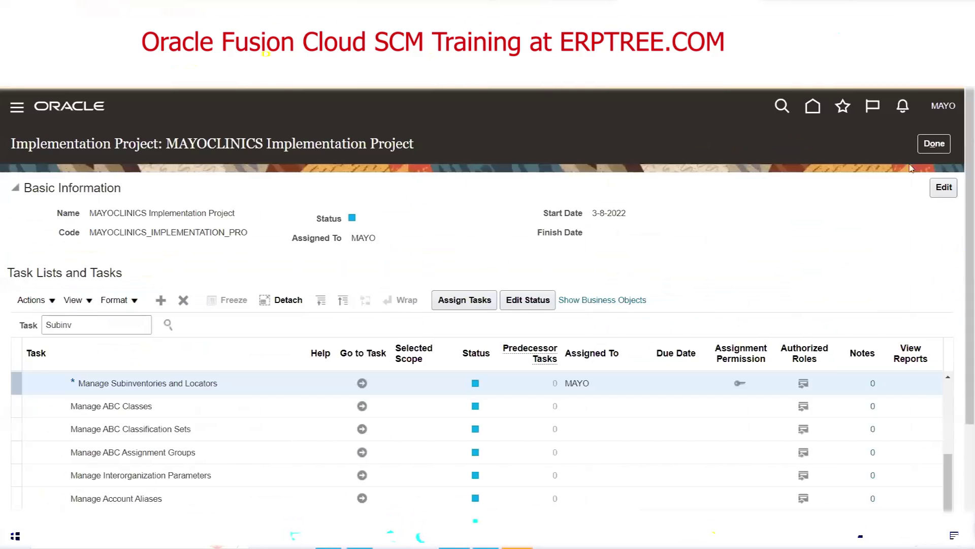
Leave and reopen the MAYOCLINICS Implementation Project, and search its tasks for "Item Class".
{"action": "left_click", "coordinate": [934, 143]}
{"action": "left_click", "coordinate": [106, 281]}
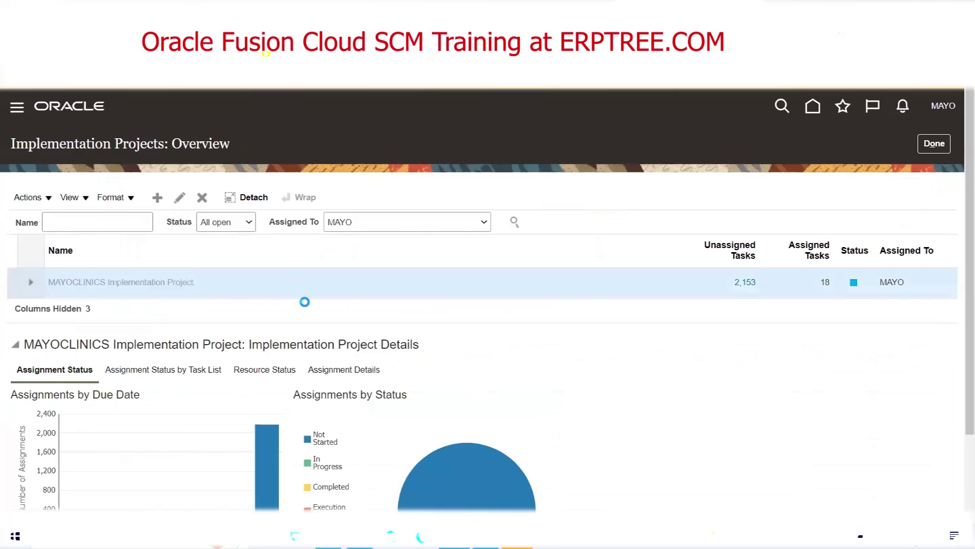
{"action": "left_click", "coordinate": [112, 319]}
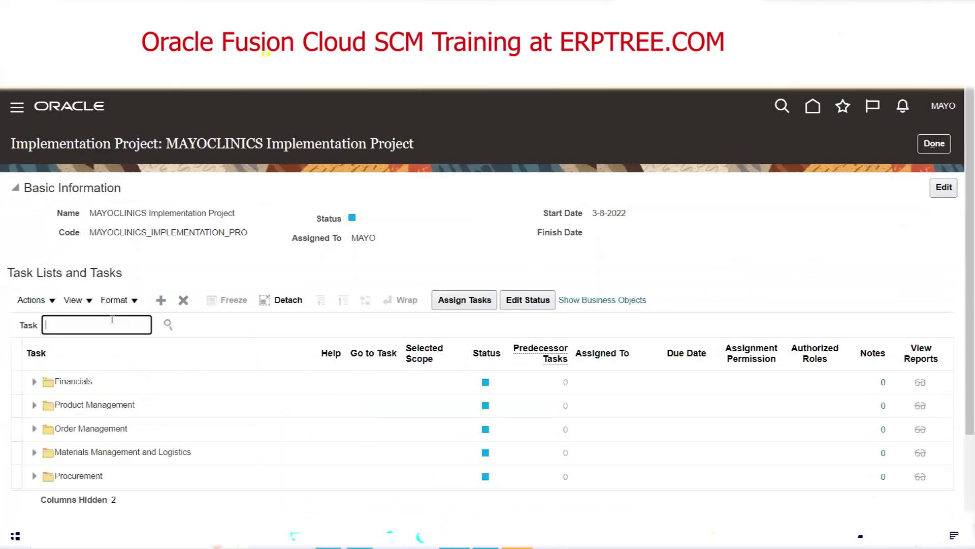
{"action": "type", "text": "Item Class"}
{"action": "key", "text": "Return"}
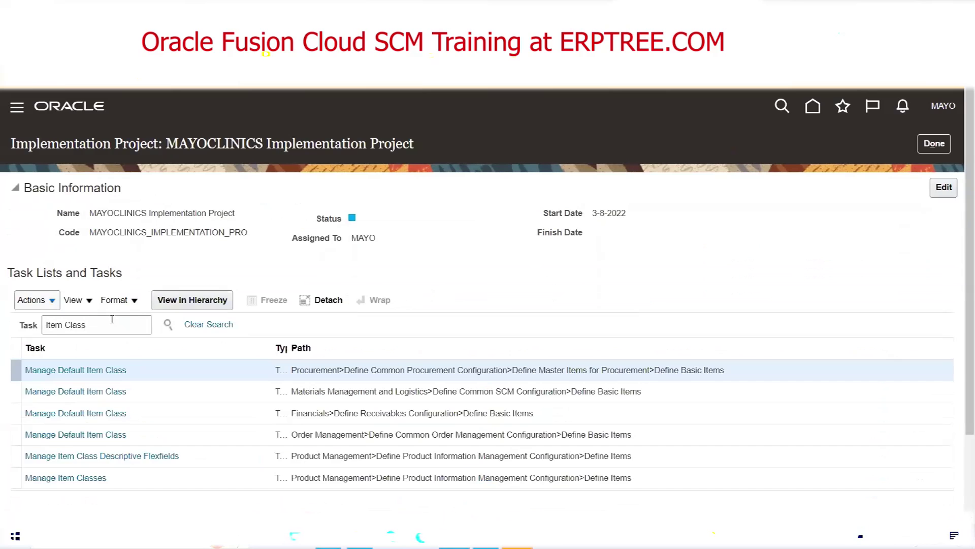
Launch Manage Item Classes from Define Items under Product Management, and collapse the Root Item Class in the results.
{"action": "scroll", "coordinate": [260, 267], "scroll_direction": "down", "scroll_amount": 3}
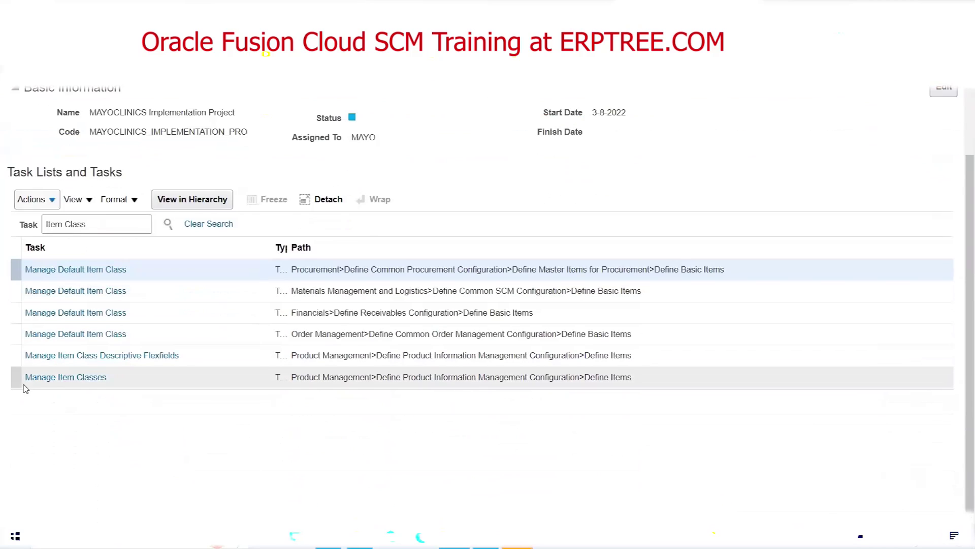
{"action": "left_click", "coordinate": [80, 381]}
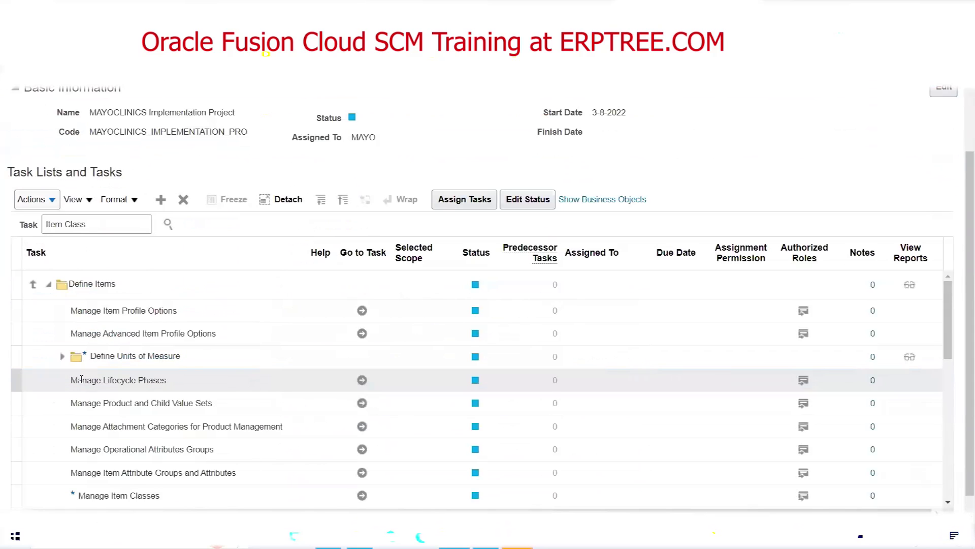
{"action": "scroll", "coordinate": [239, 364], "scroll_direction": "down", "scroll_amount": 3}
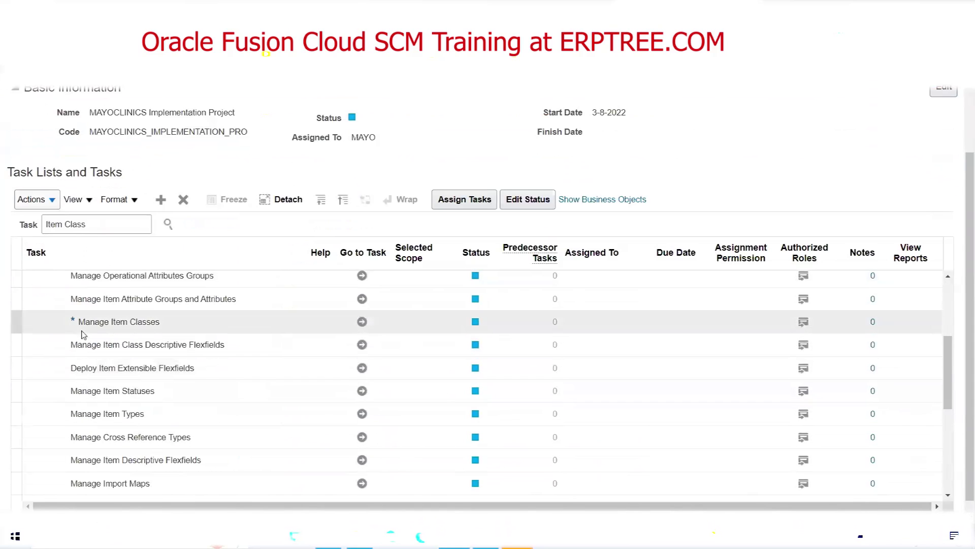
{"action": "left_click", "coordinate": [362, 322]}
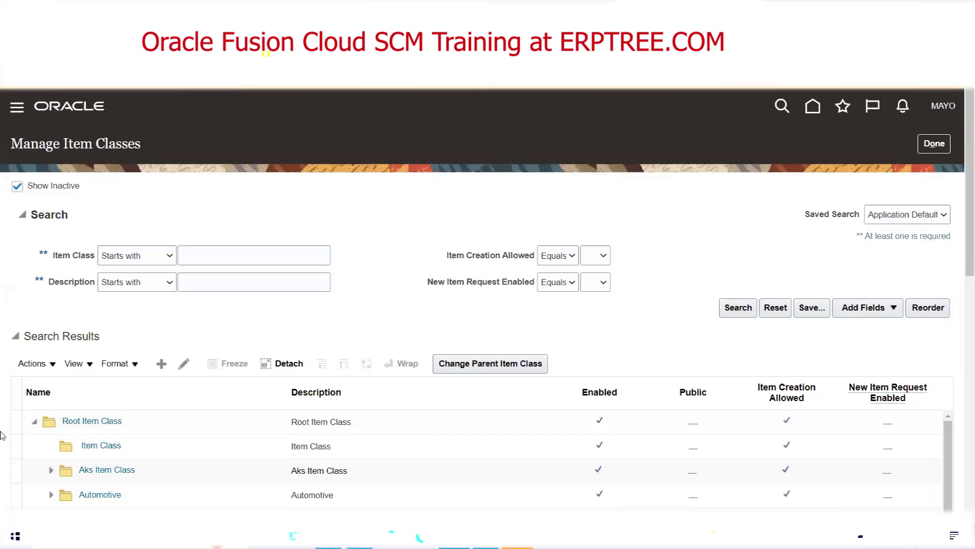
{"action": "left_click", "coordinate": [35, 424]}
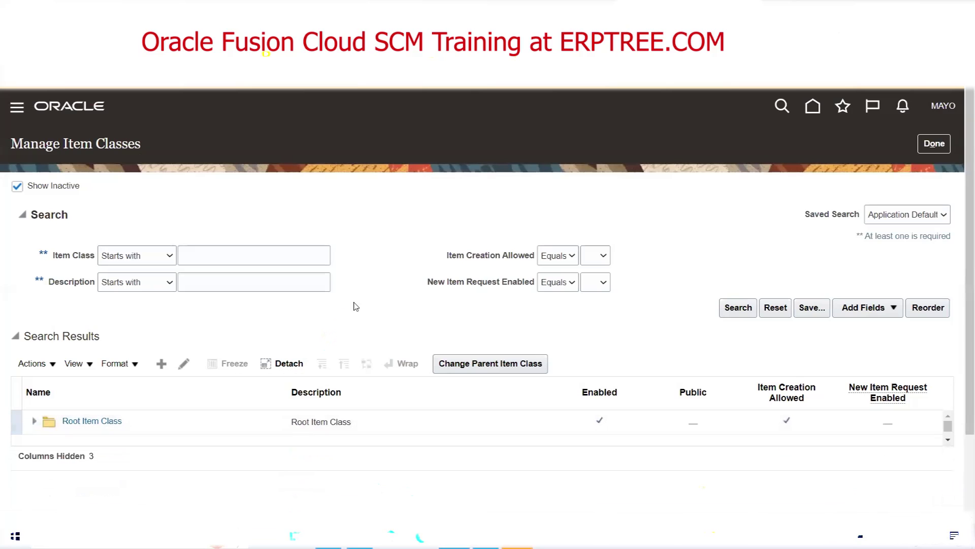
{"action": "scroll", "coordinate": [364, 286], "scroll_direction": "down", "scroll_amount": 2}
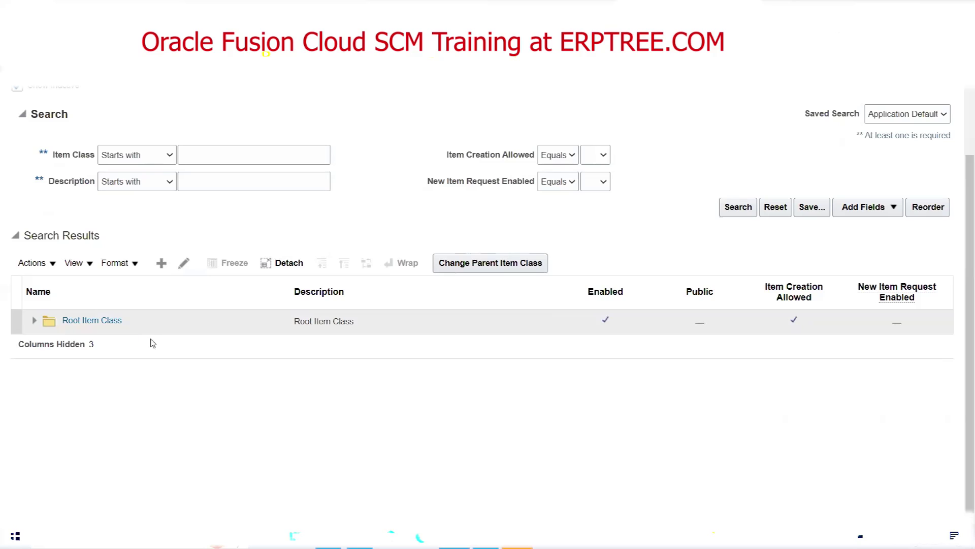
Switch to the Excel notes, point out the Item Number Generation topic under Create Item Class, and return to Oracle.
{"action": "key", "text": "alt+Tab"}
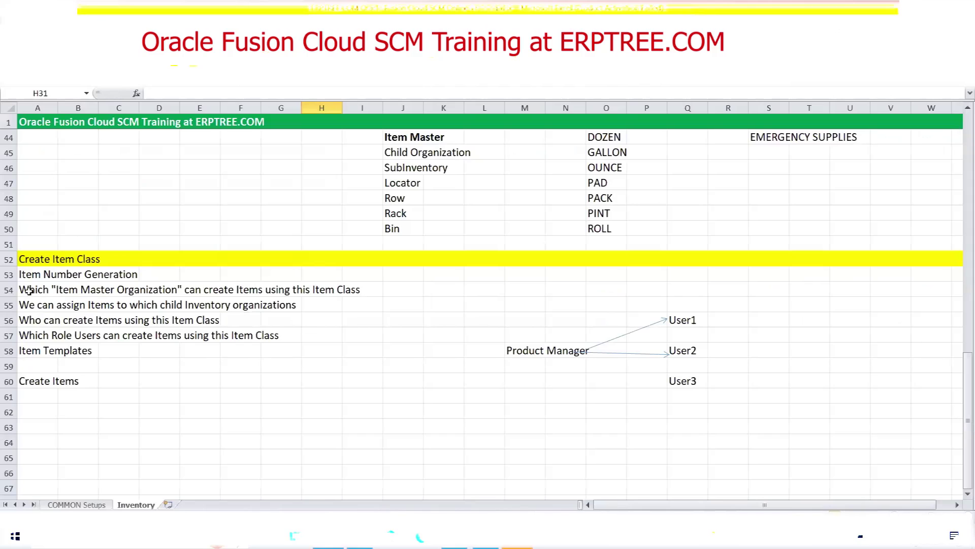
{"action": "left_click_drag", "start_coordinate": [24, 276], "coordinate": [131, 277]}
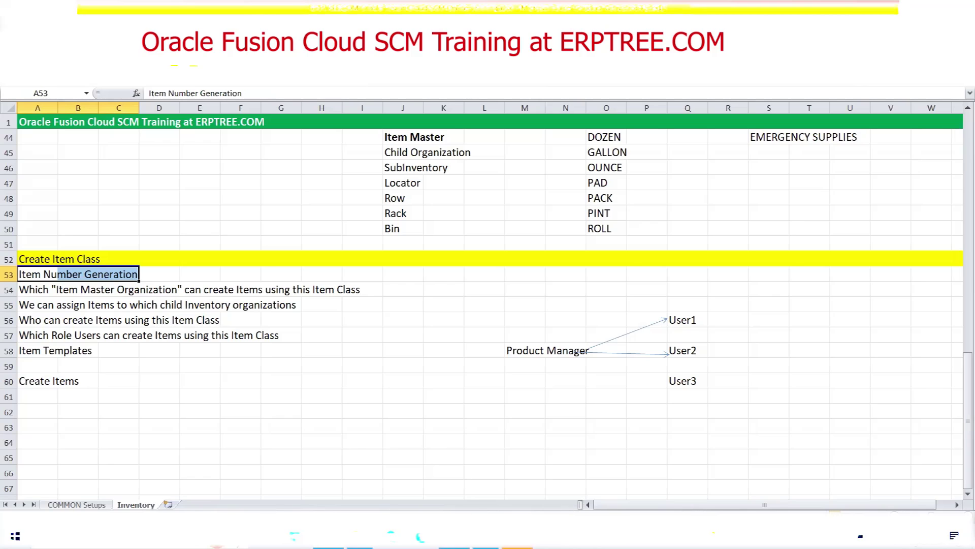
{"action": "left_click", "coordinate": [454, 536]}
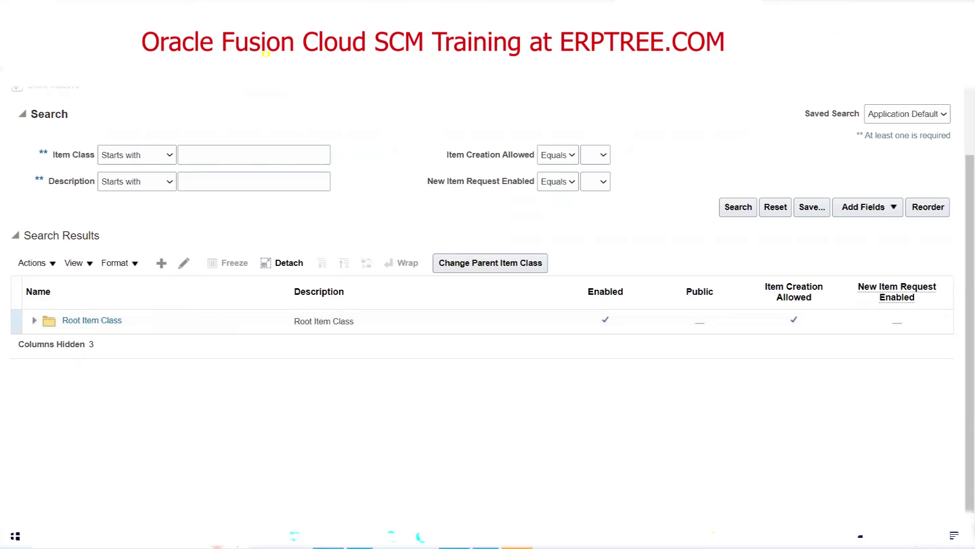
Switch to the Excel Inventory sheet and enter an example item class, Medical in M63 with the number 10000 in O63.
{"action": "key", "text": "alt+Tab"}
{"action": "scroll", "coordinate": [529, 412], "scroll_direction": "down", "scroll_amount": 1}
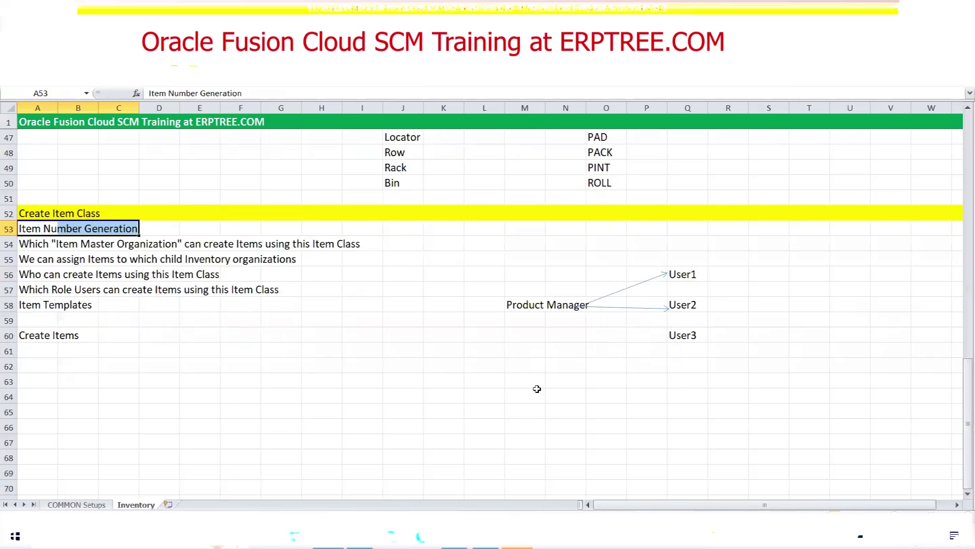
{"action": "left_click", "coordinate": [535, 387]}
{"action": "type", "text": "Medical"}
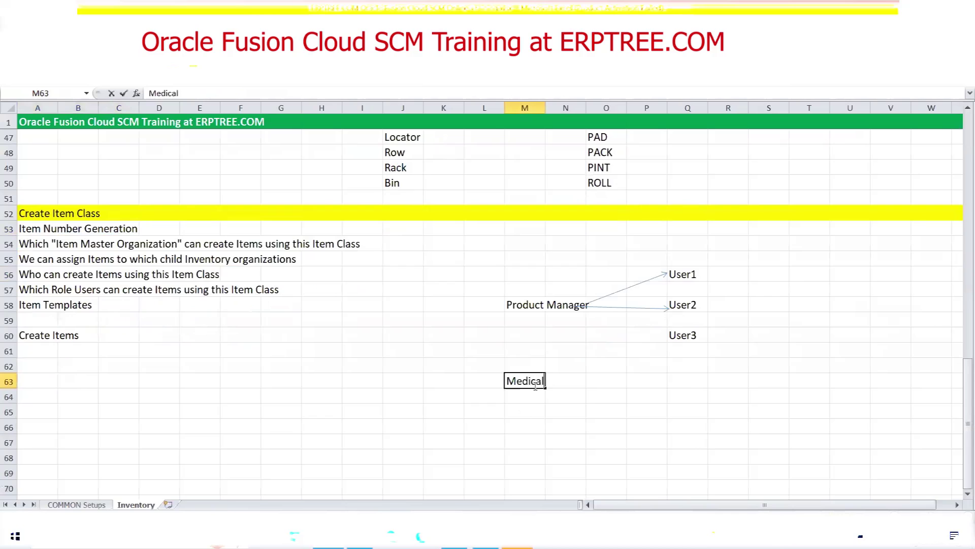
{"action": "left_click", "coordinate": [601, 384]}
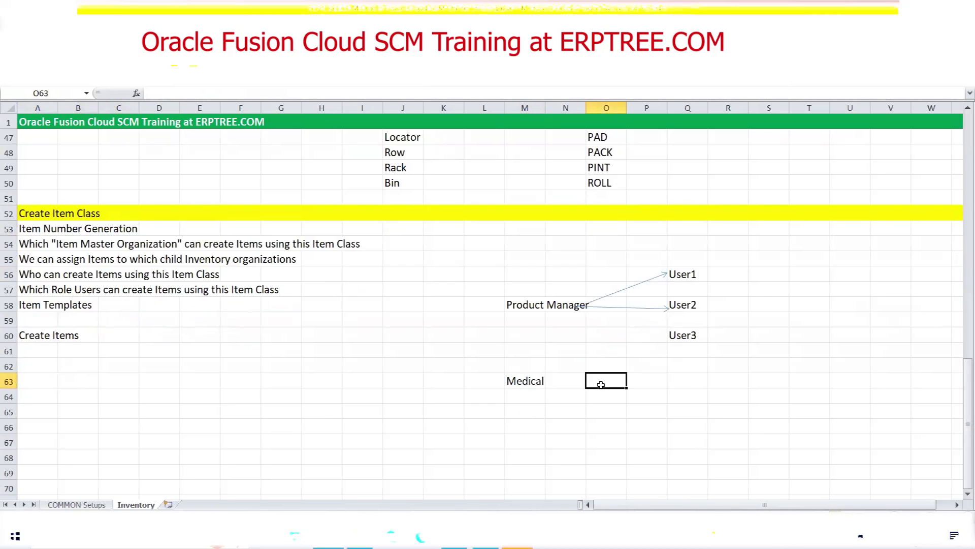
{"action": "type", "text": "10000"}
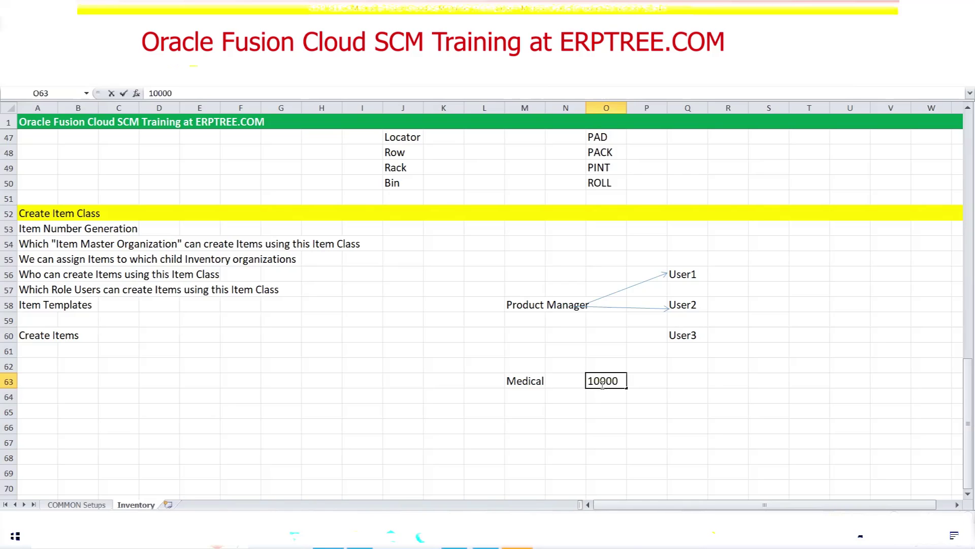
Add a second example item class, Computers in M65 with the number 50000 in O65.
{"action": "left_click", "coordinate": [515, 410]}
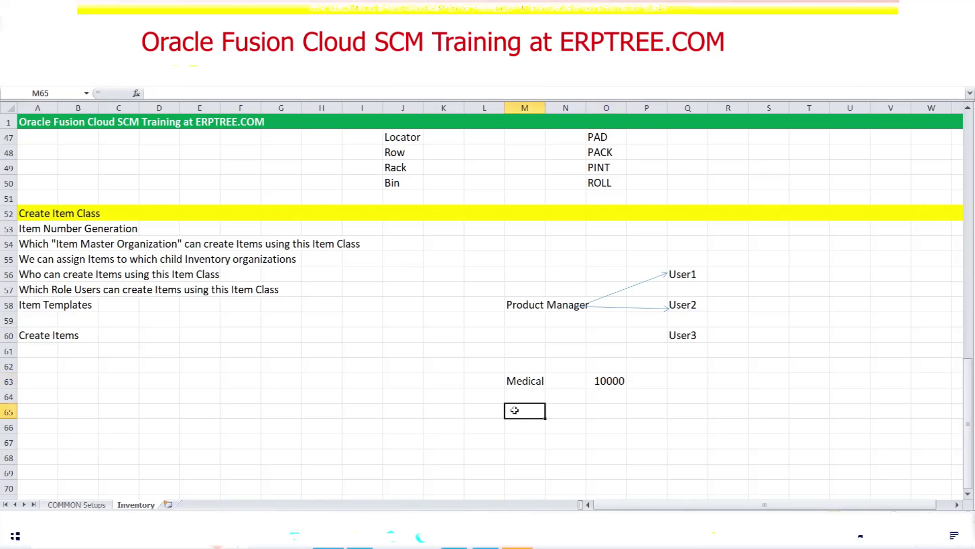
{"action": "type", "text": "Computers"}
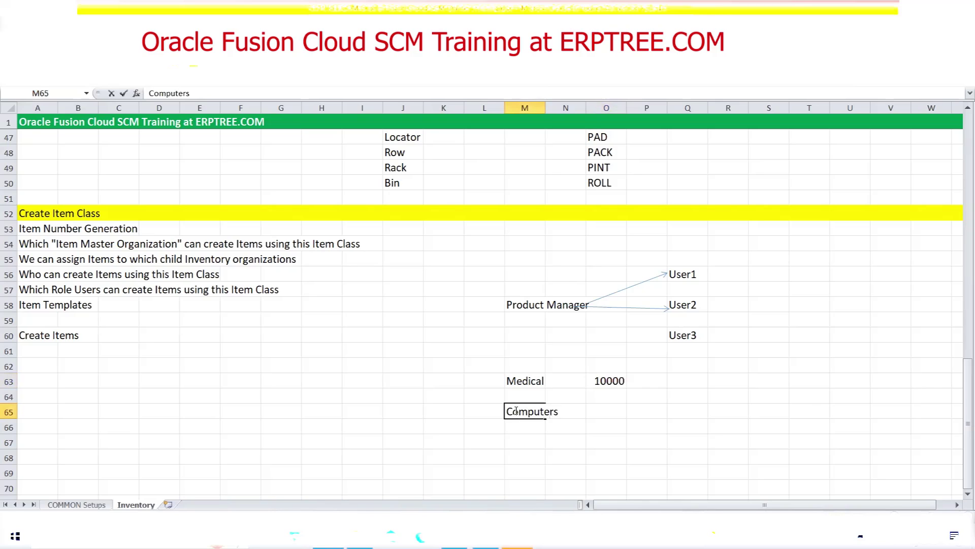
{"action": "left_click", "coordinate": [611, 410]}
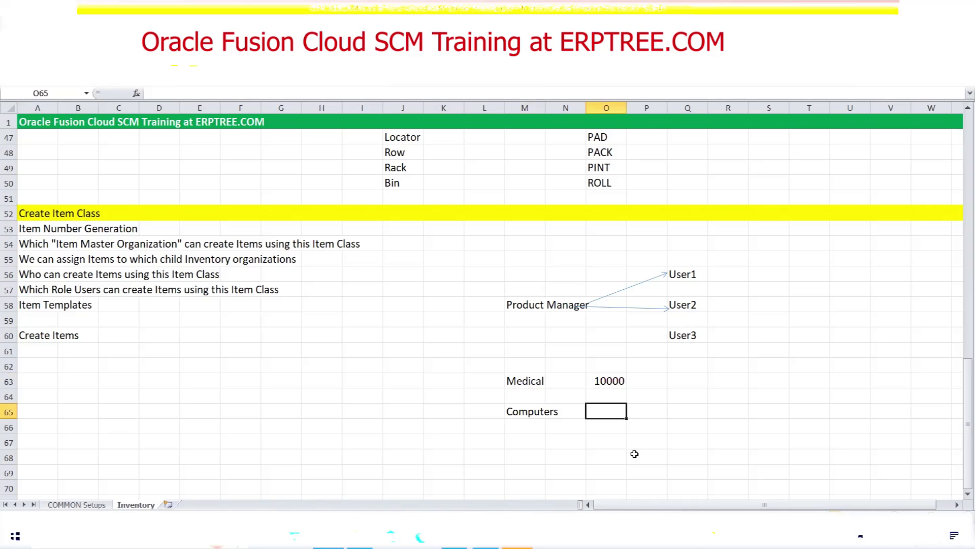
{"action": "type", "text": "0000"}
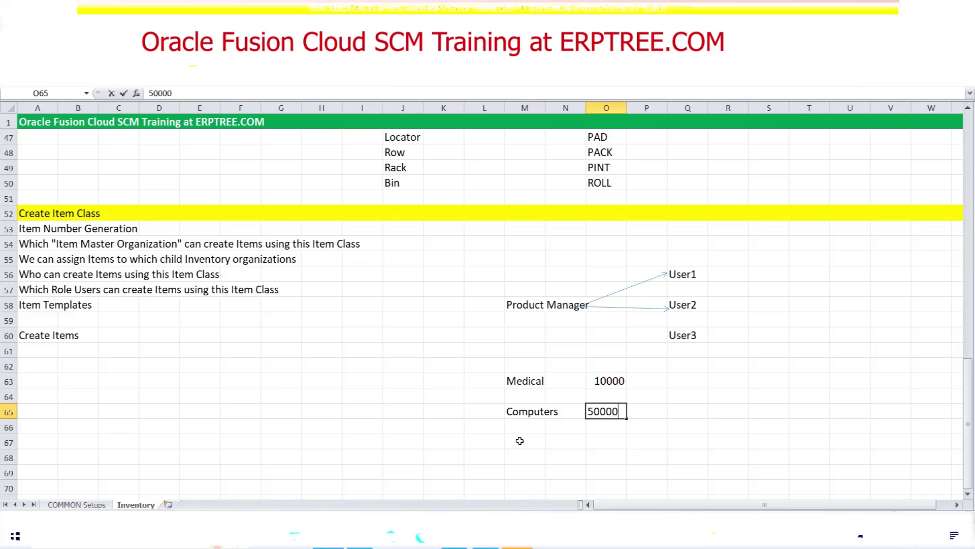
{"action": "left_click", "coordinate": [520, 440]}
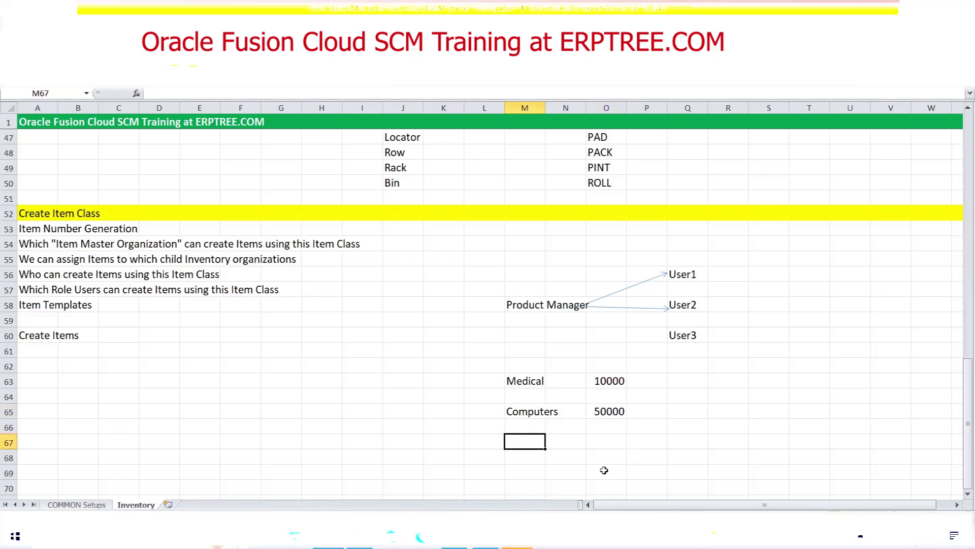
Compare the Medical and Computers examples and their numbers with the Create Item Class heading in row 52.
{"action": "left_click", "coordinate": [527, 380]}
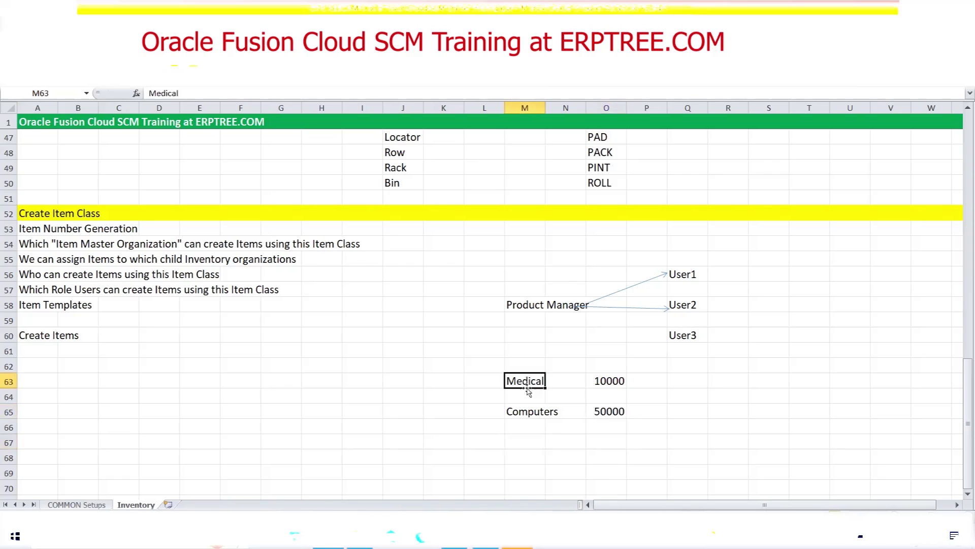
{"action": "left_click", "coordinate": [527, 414]}
{"action": "left_click", "coordinate": [595, 383]}
{"action": "left_click", "coordinate": [606, 406]}
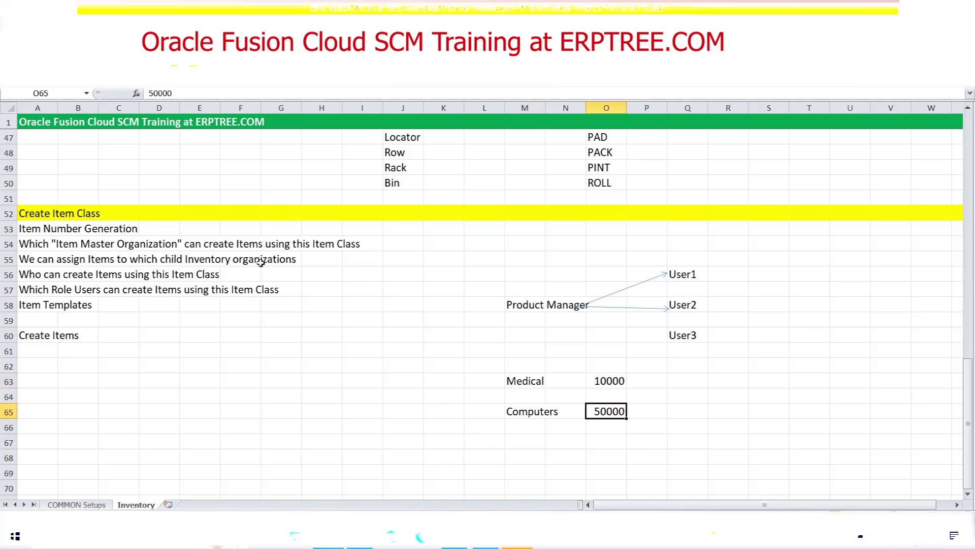
{"action": "left_click_drag", "start_coordinate": [35, 213], "coordinate": [87, 213]}
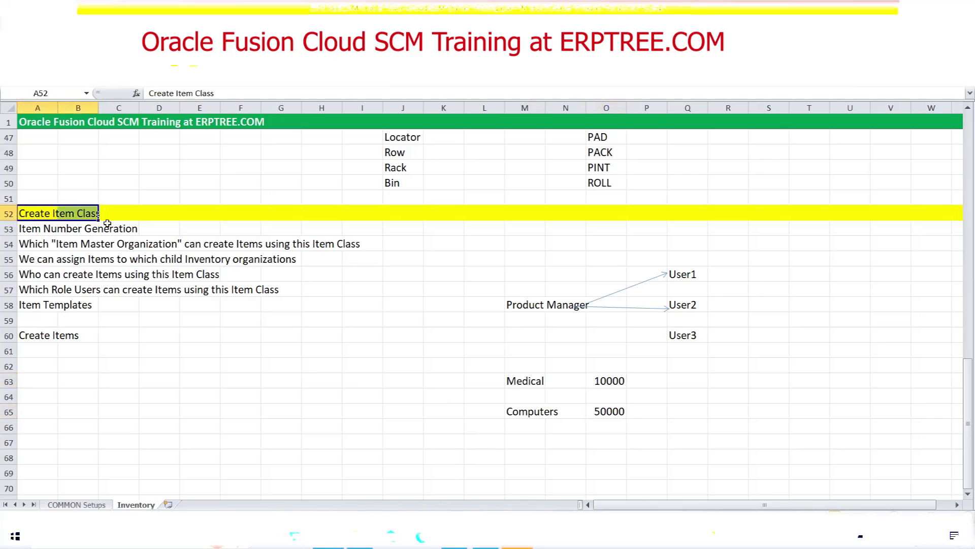
{"action": "left_click", "coordinate": [531, 378]}
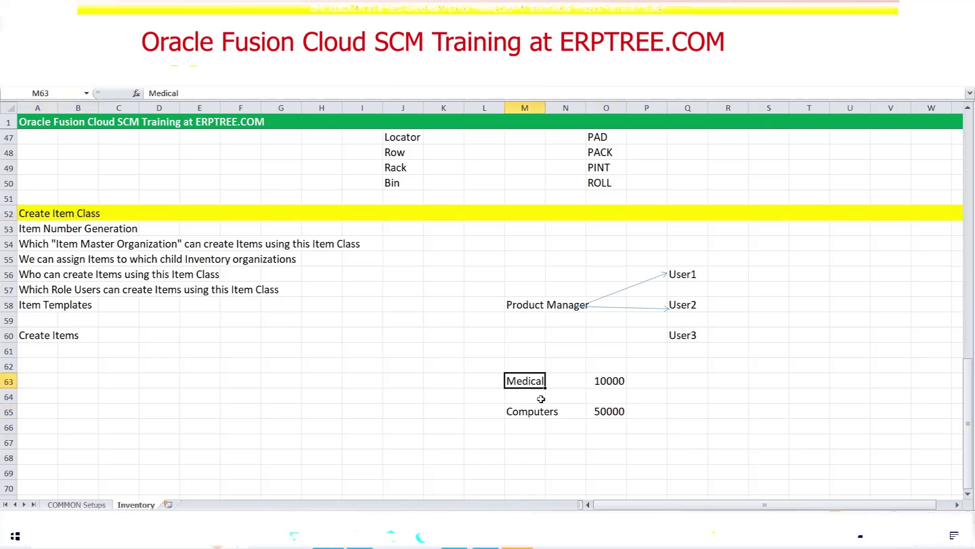
Replace the Computers entry in M65 with Electronics and go back to the Medical cell.
{"action": "left_click", "coordinate": [535, 415]}
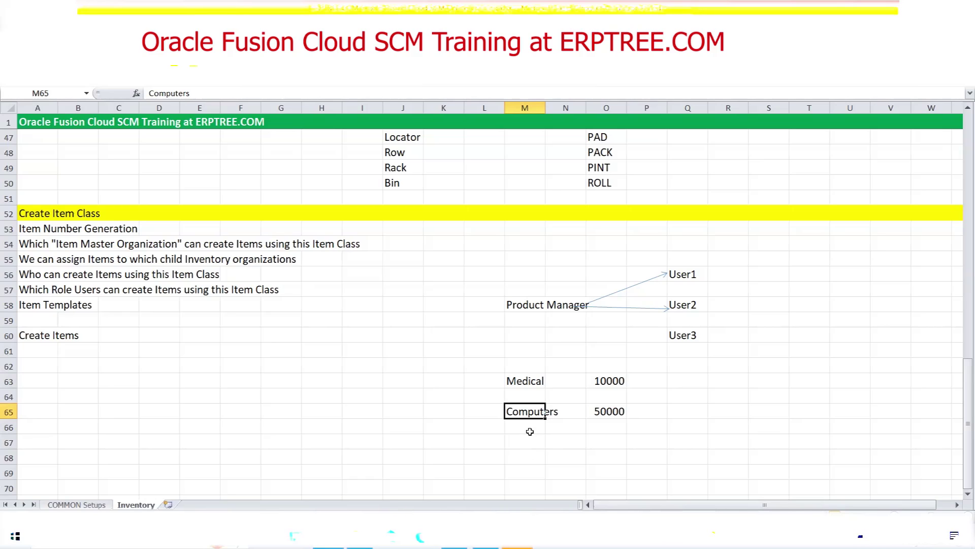
{"action": "type", "text": "E"}
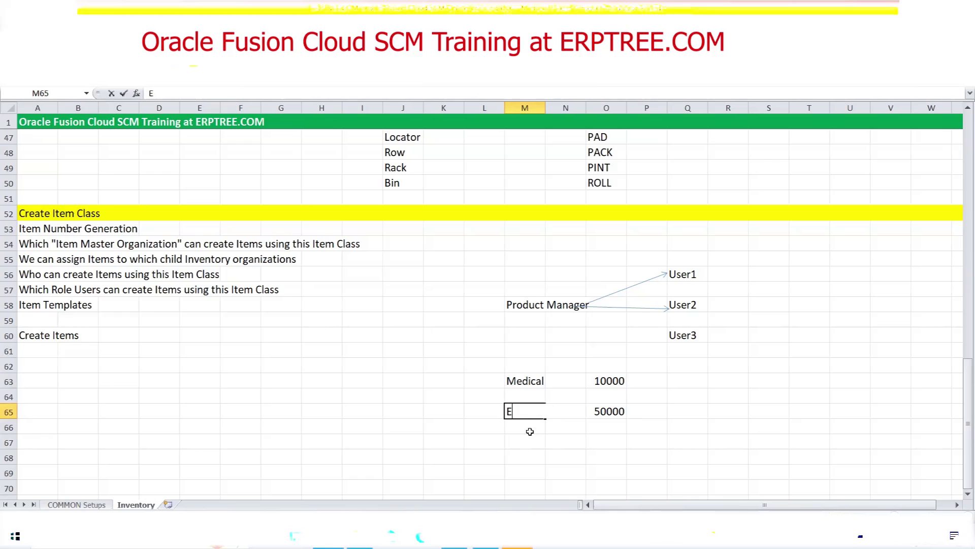
{"action": "type", "text": "lectronics"}
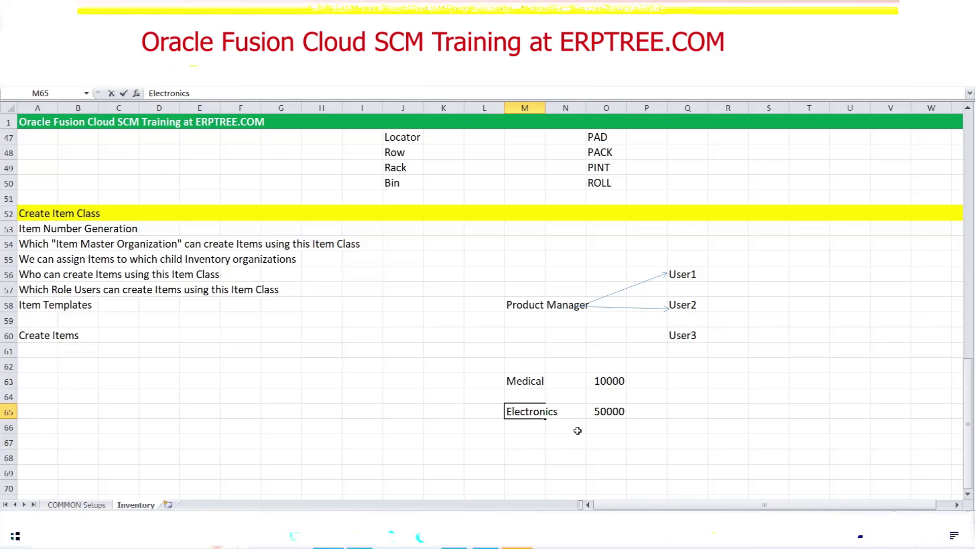
{"action": "key", "text": "Up"}
{"action": "key", "text": "Up"}
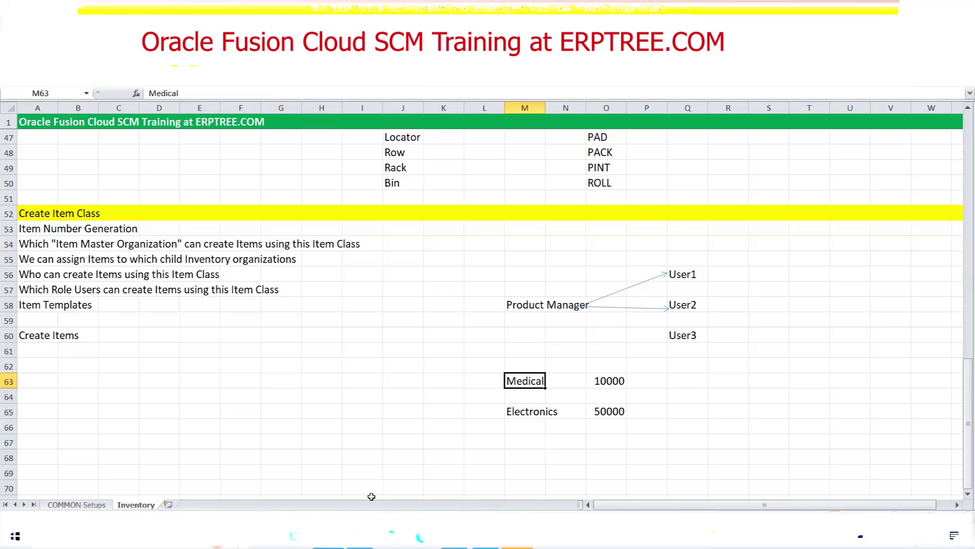
Switch back to Oracle Fusion and start a new item class named MAYO Medical under Root Item Class.
{"action": "left_click", "coordinate": [454, 537]}
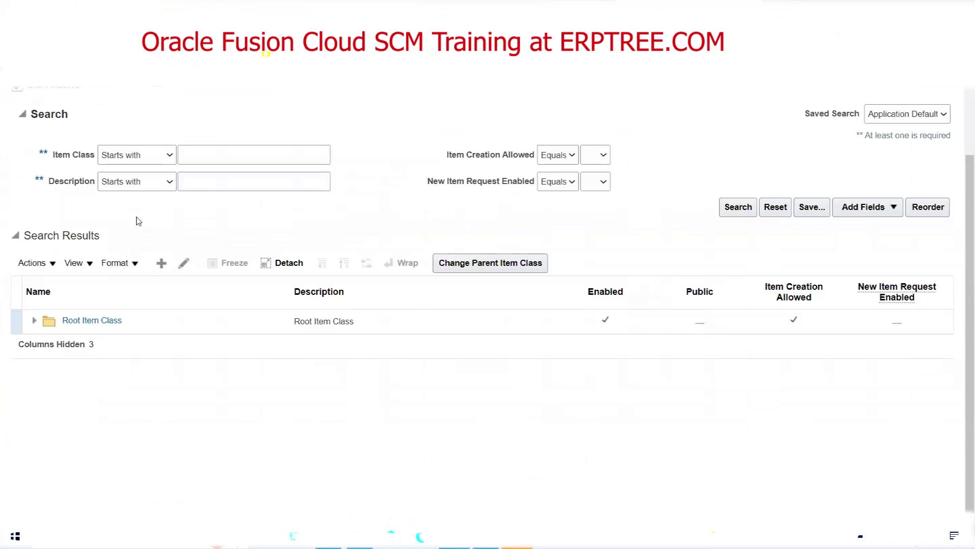
{"action": "left_click", "coordinate": [141, 322]}
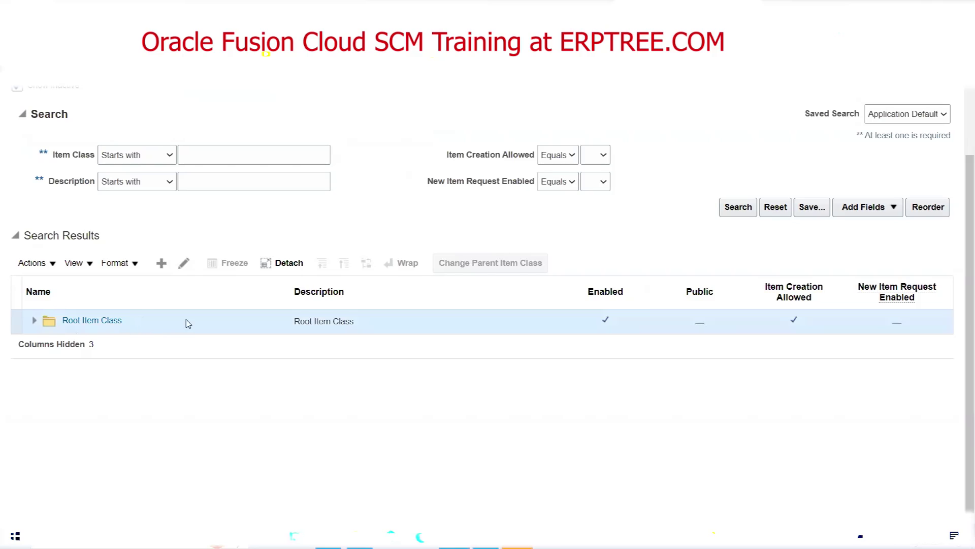
{"action": "left_click", "coordinate": [161, 264]}
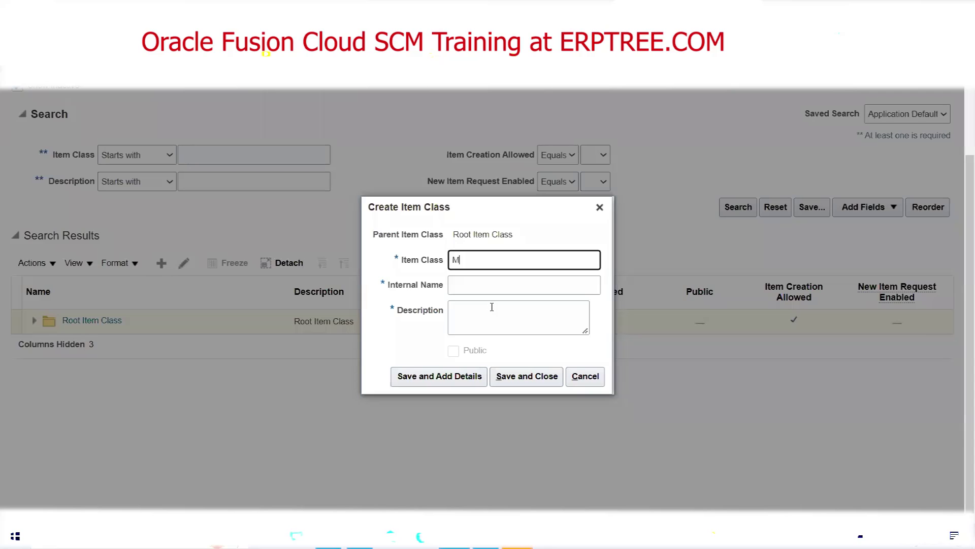
{"action": "type", "text": "MAYO Medical"}
{"action": "key", "text": "Tab"}
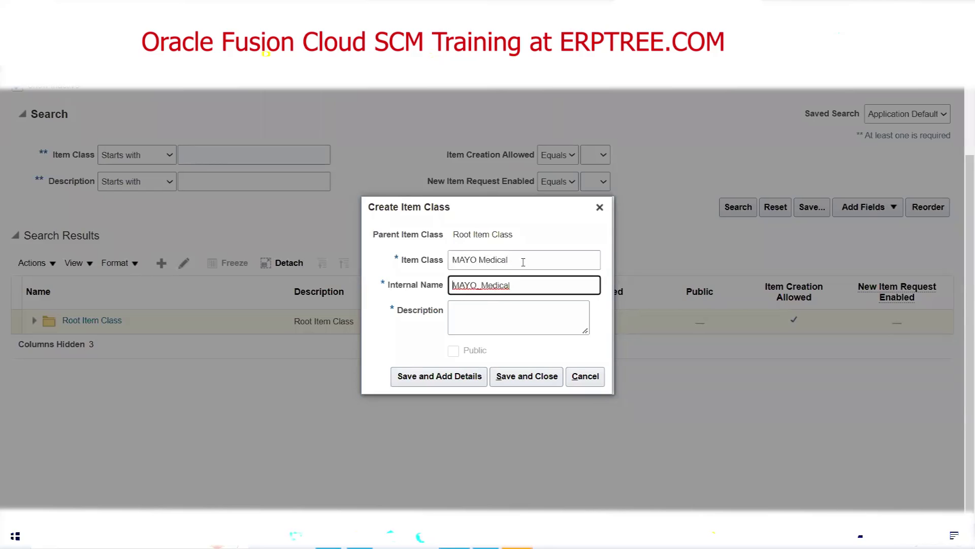
Reuse the class name MAYO Medical as the description and save the item class to add its details.
{"action": "left_click_drag", "start_coordinate": [523, 261], "coordinate": [370, 266]}
{"action": "key", "text": "ctrl+c"}
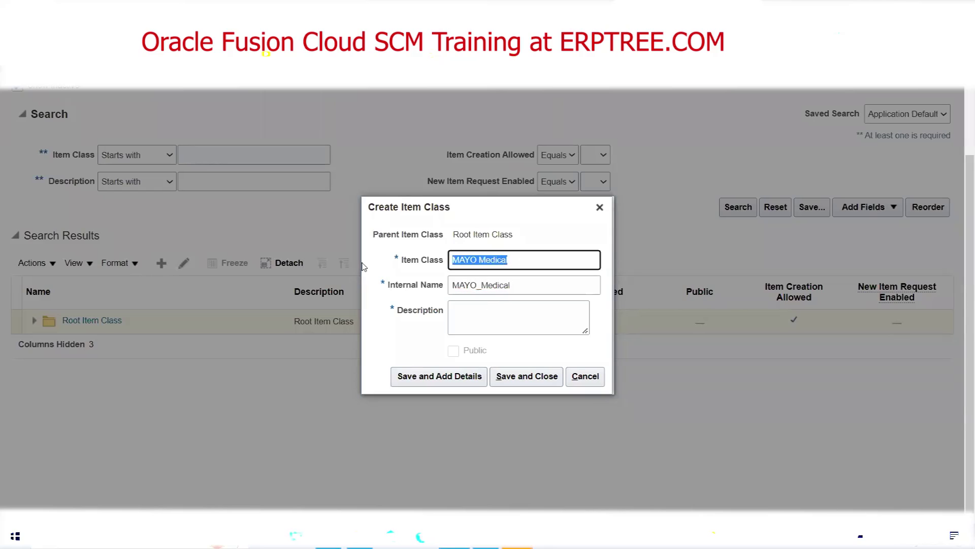
{"action": "left_click", "coordinate": [488, 314]}
{"action": "key", "text": "ctrl+v"}
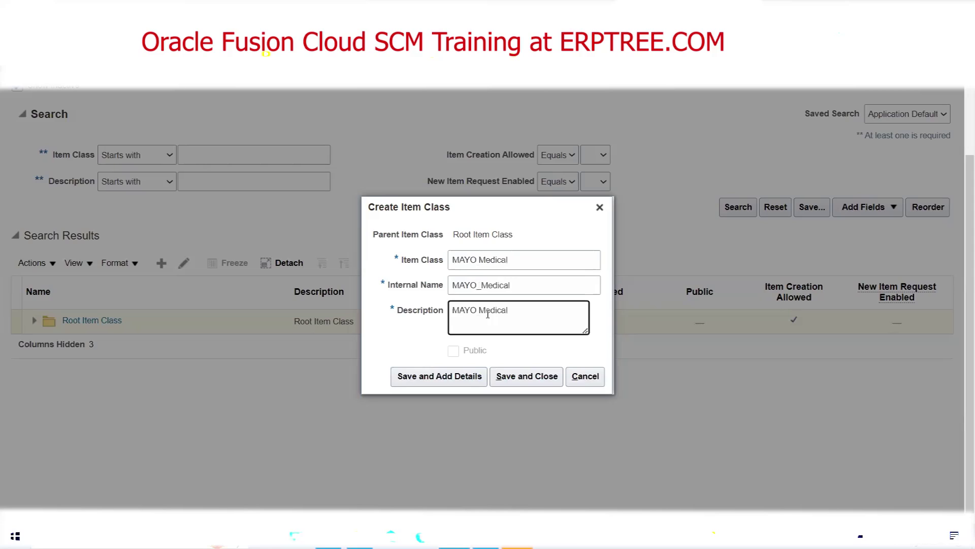
{"action": "left_click", "coordinate": [425, 378]}
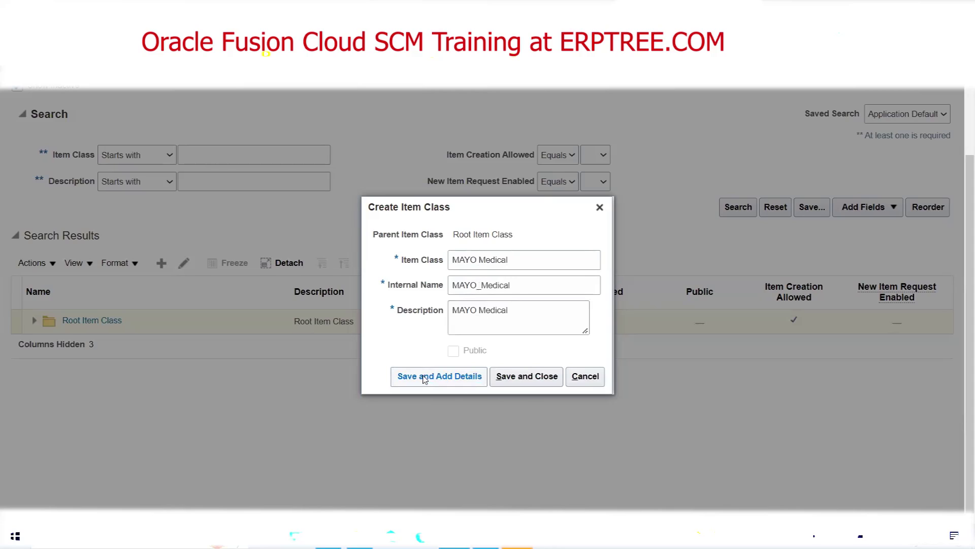
{"action": "left_click", "coordinate": [425, 379]}
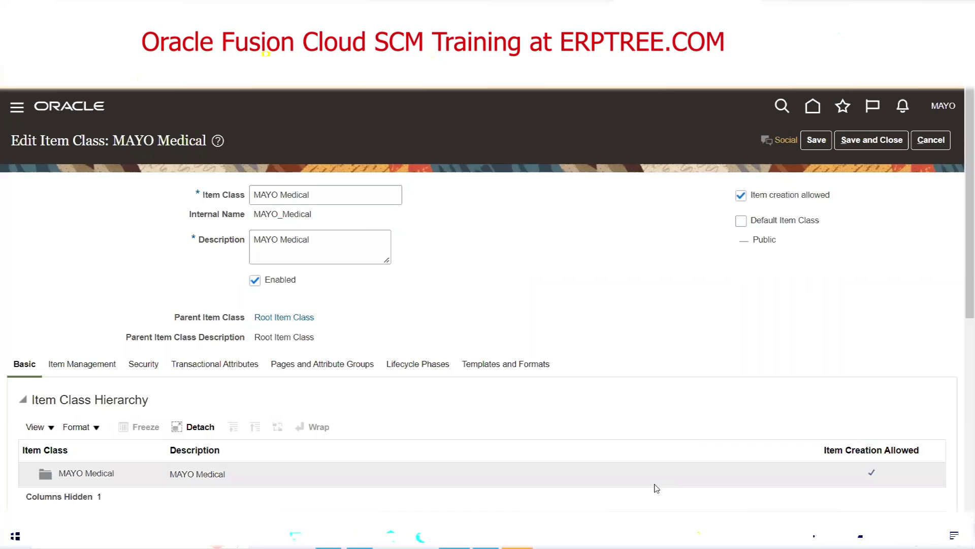
Review the name, description and parent item class of MAYO Medical.
{"action": "triple_click", "coordinate": [338, 197]}
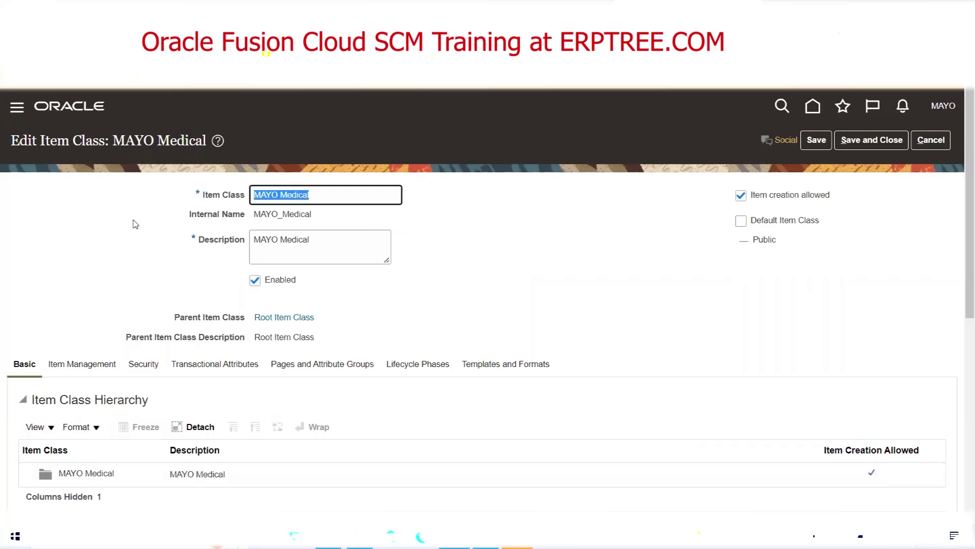
{"action": "triple_click", "coordinate": [206, 321]}
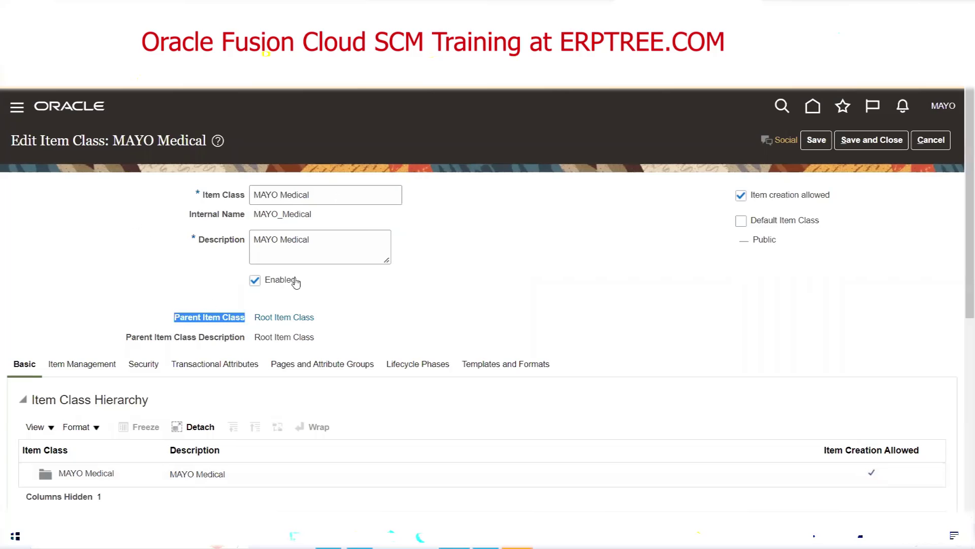
{"action": "left_click_drag", "start_coordinate": [335, 195], "coordinate": [204, 223]}
{"action": "left_click_drag", "start_coordinate": [365, 254], "coordinate": [163, 254]}
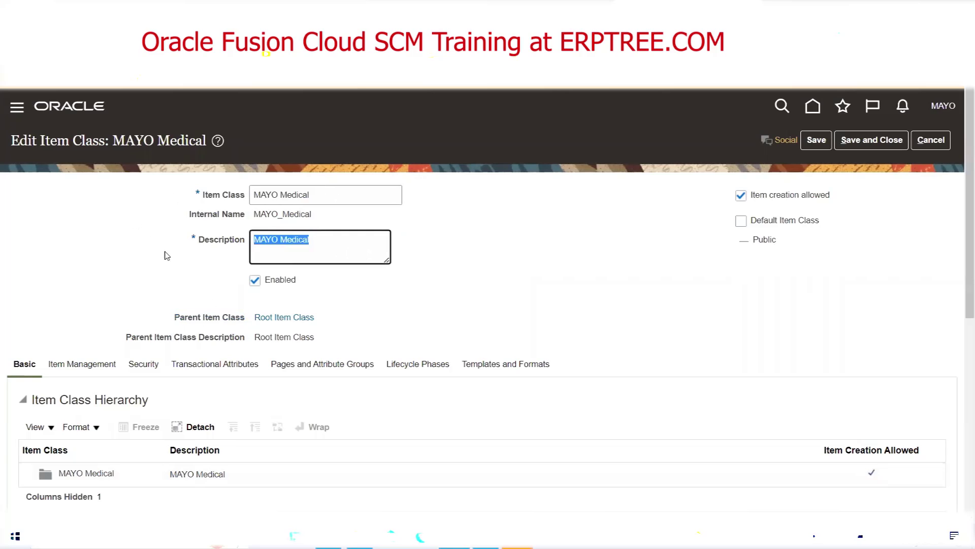
Set the item number generation method of MAYO Medical to Sequence Generated in its item management settings.
{"action": "scroll", "coordinate": [461, 273], "scroll_direction": "down", "scroll_amount": 2}
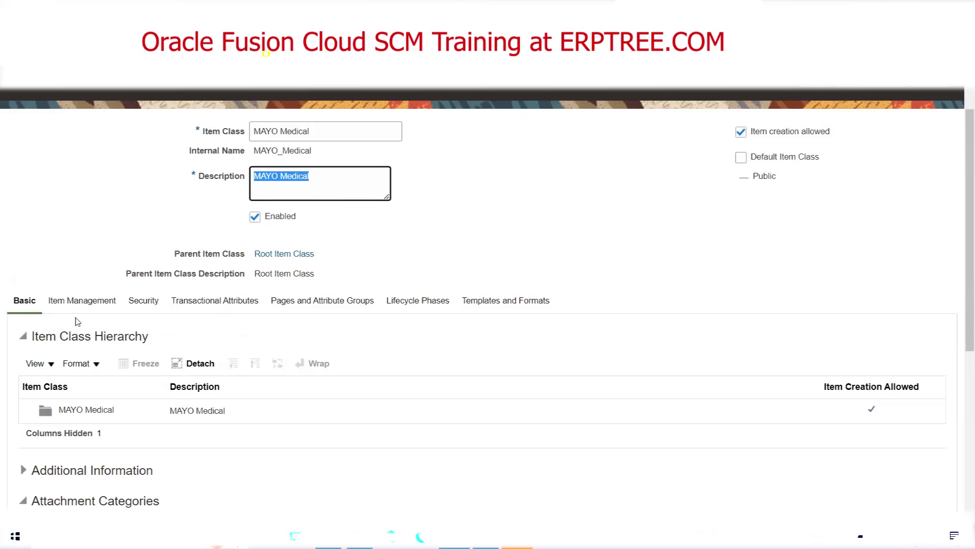
{"action": "left_click", "coordinate": [78, 302]}
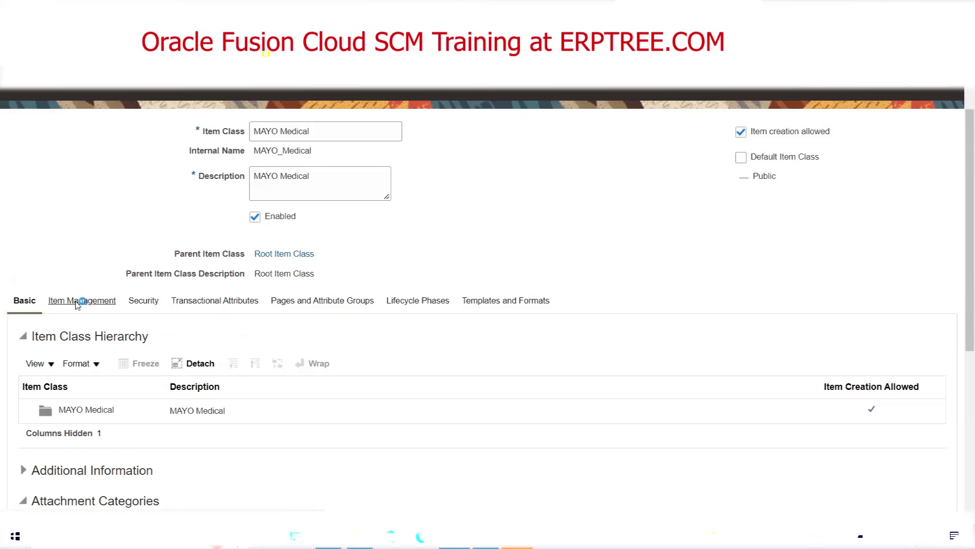
{"action": "left_click", "coordinate": [241, 363]}
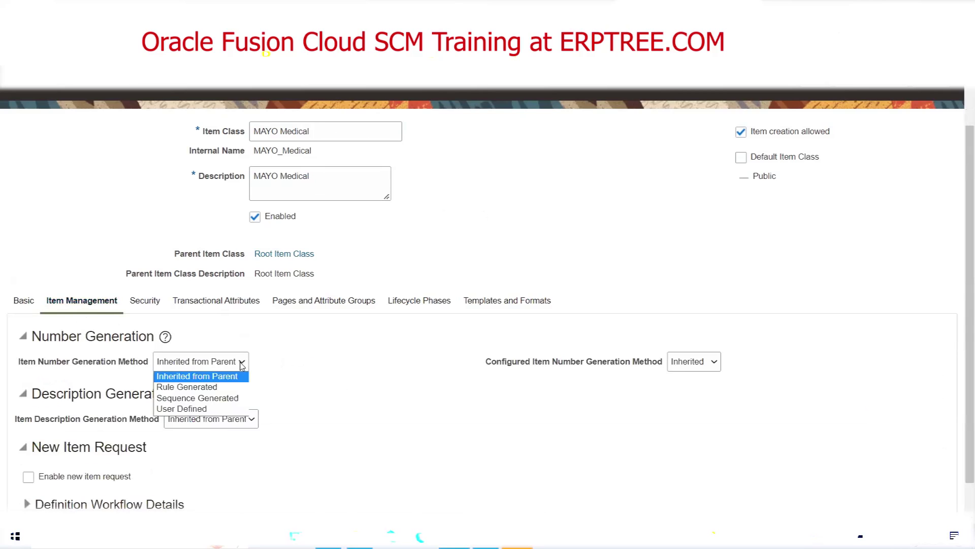
{"action": "left_click", "coordinate": [231, 399]}
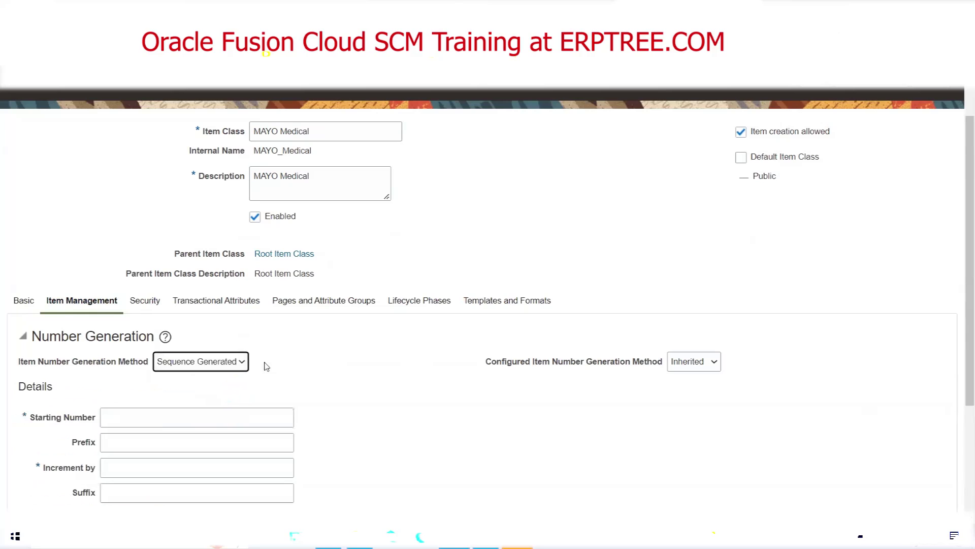
Set the item number sequence to start at 10000 and increment by 1, leaving the prefix and suffix blank.
{"action": "left_click_drag", "start_coordinate": [330, 129], "coordinate": [231, 140]}
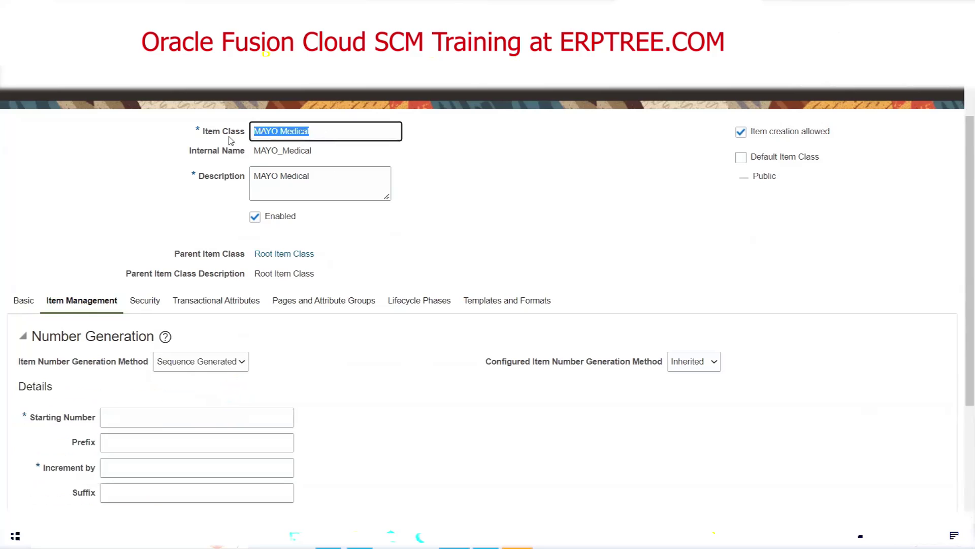
{"action": "left_click", "coordinate": [147, 417]}
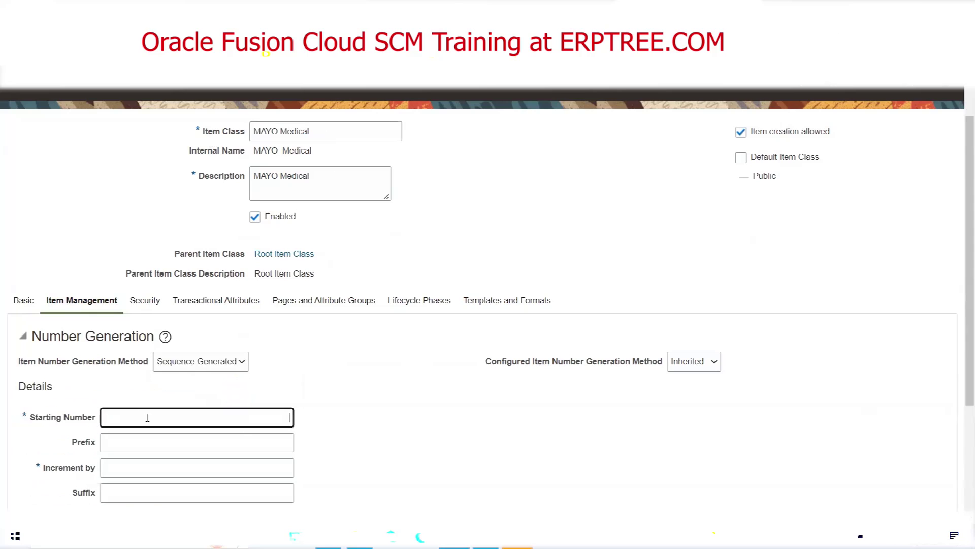
{"action": "type", "text": "10000"}
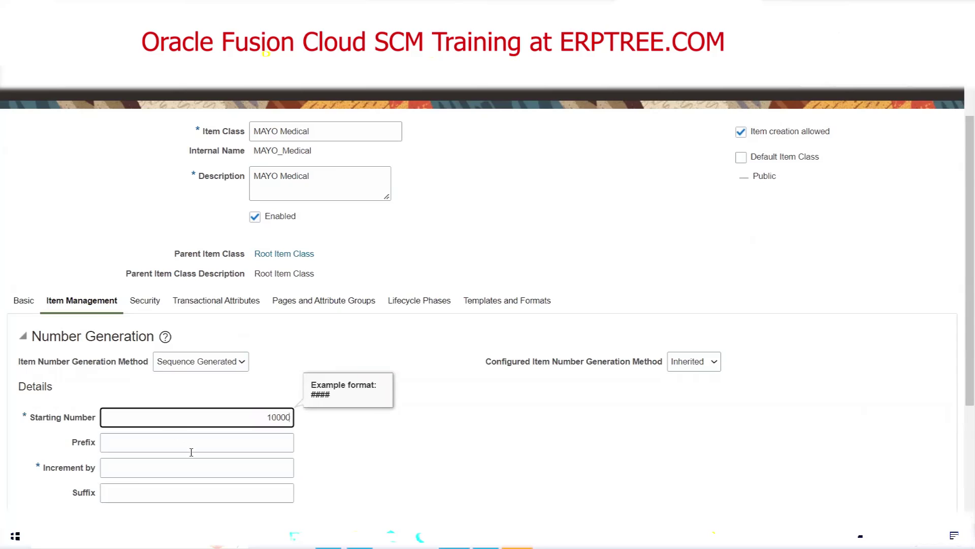
{"action": "left_click", "coordinate": [196, 462]}
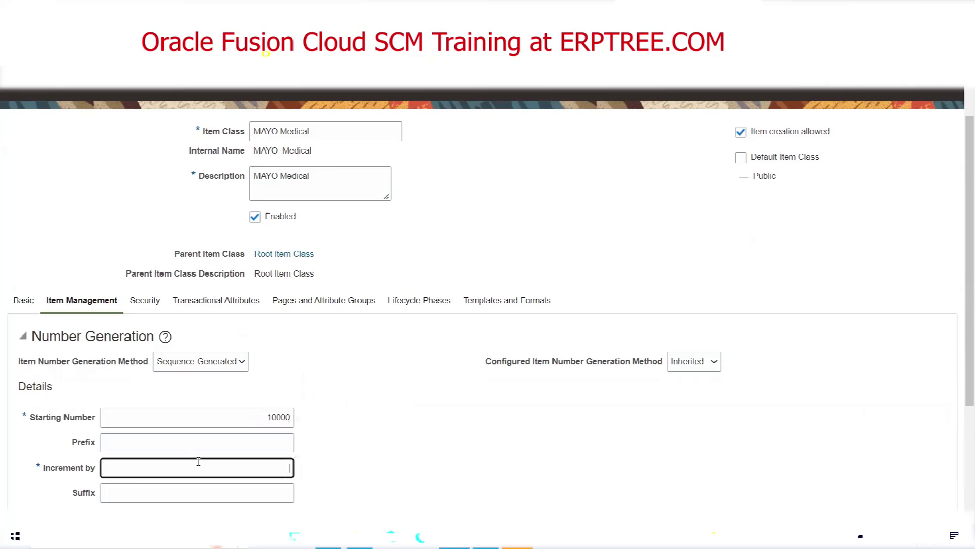
{"action": "type", "text": "1"}
{"action": "left_click", "coordinate": [404, 375]}
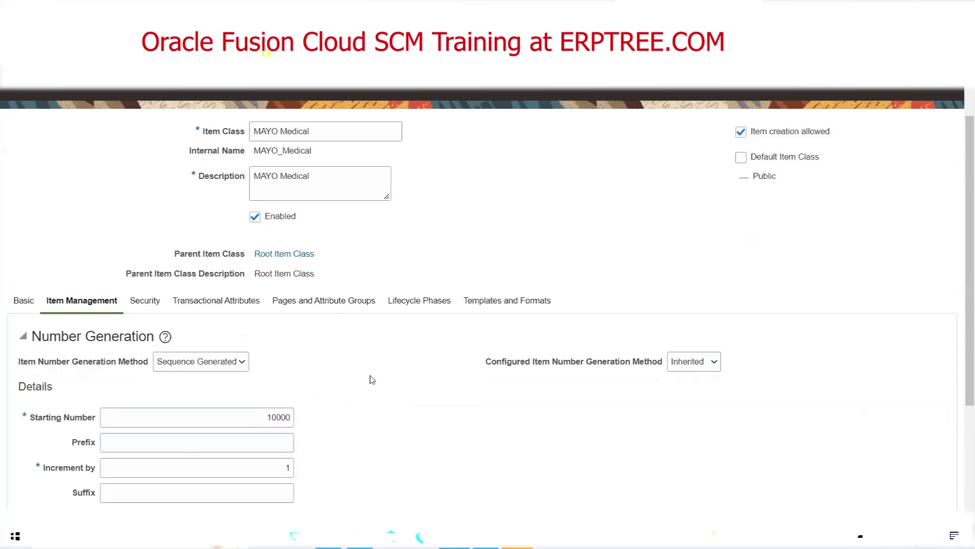
{"action": "double_click", "coordinate": [263, 417]}
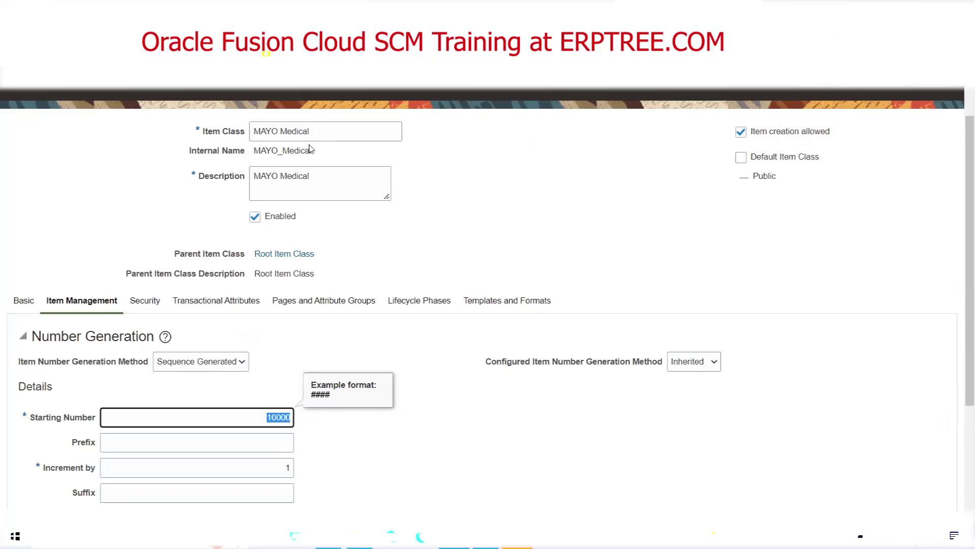
{"action": "left_click", "coordinate": [177, 441]}
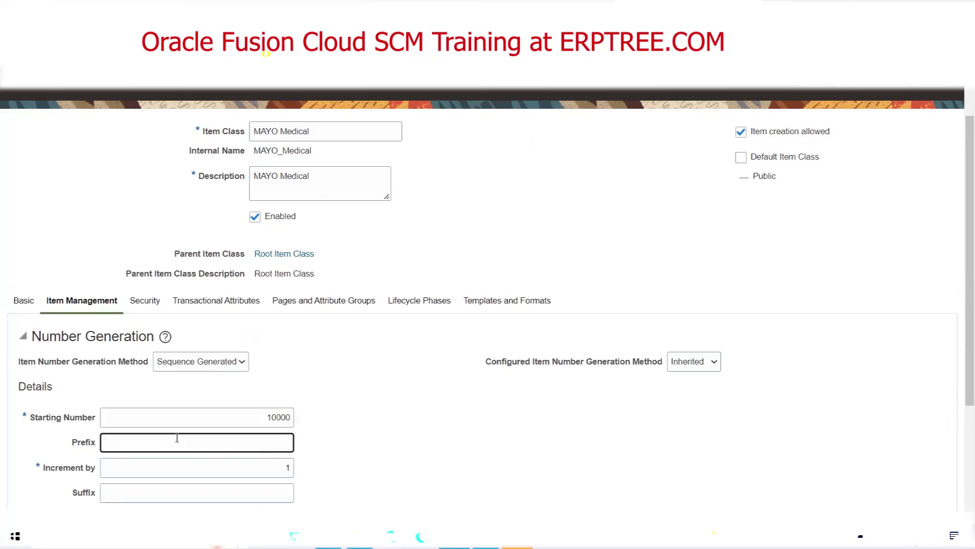
{"action": "left_click", "coordinate": [206, 496]}
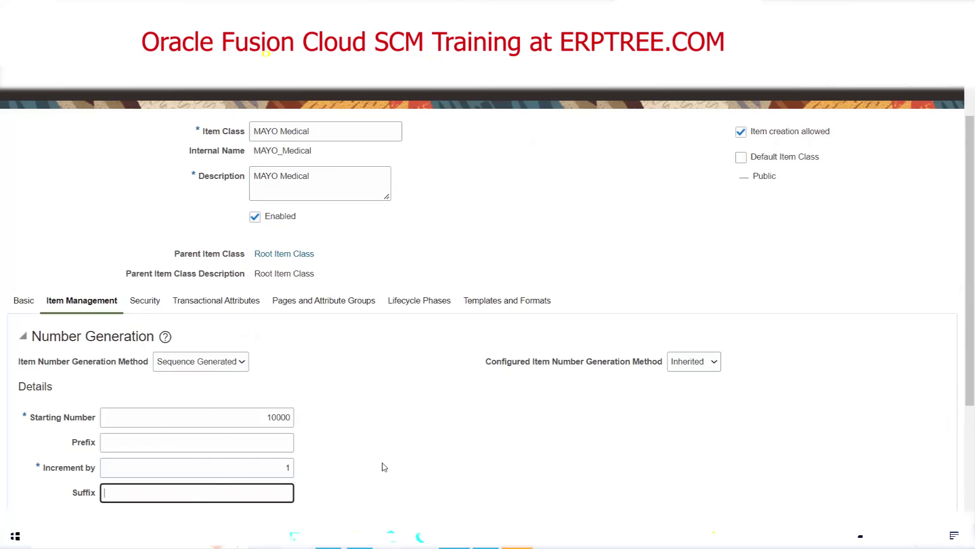
Review the security groups and their allowed actions for MAYO Medical, and save and close the item class.
{"action": "left_click", "coordinate": [155, 308]}
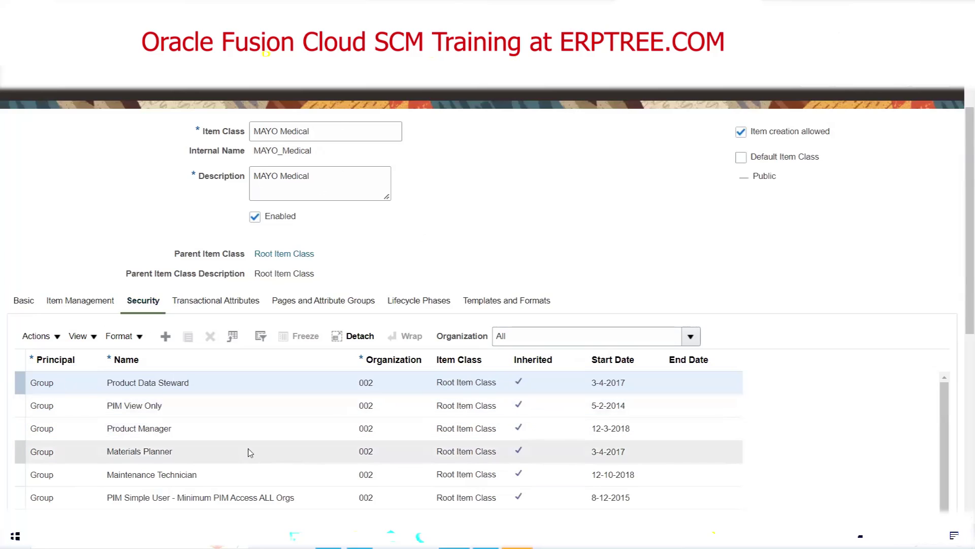
{"action": "left_click", "coordinate": [179, 411]}
{"action": "scroll", "coordinate": [196, 404], "scroll_direction": "down", "scroll_amount": 5}
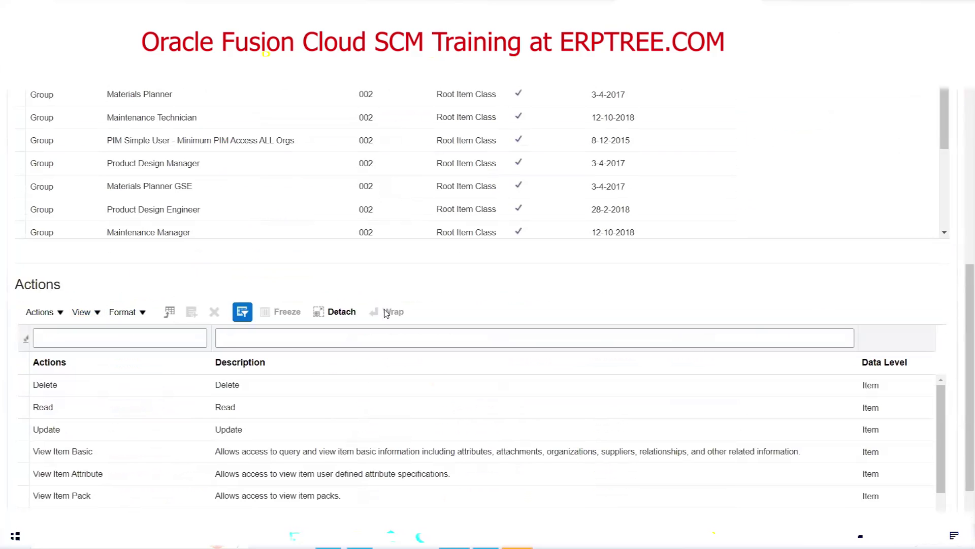
{"action": "scroll", "coordinate": [701, 289], "scroll_direction": "up", "scroll_amount": 6}
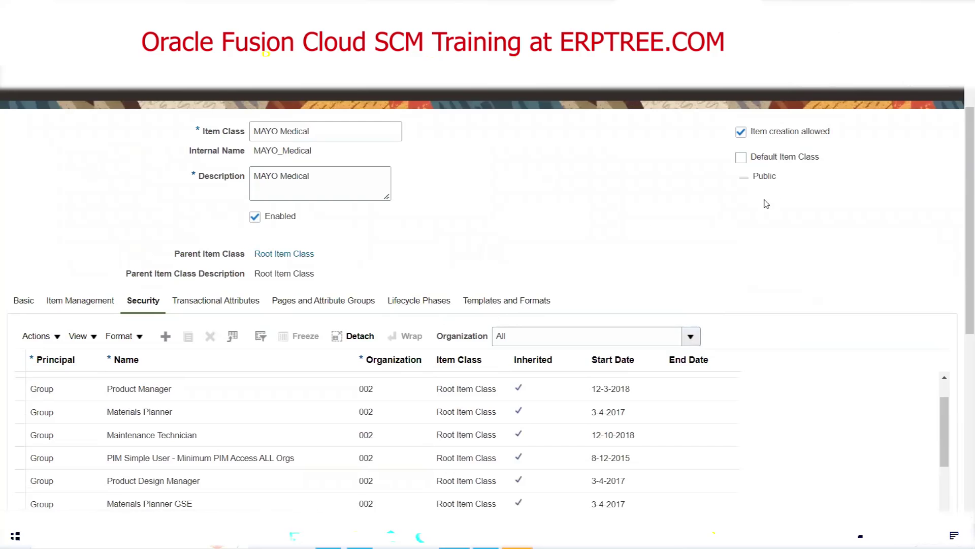
{"action": "scroll", "coordinate": [732, 229], "scroll_direction": "up", "scroll_amount": 2}
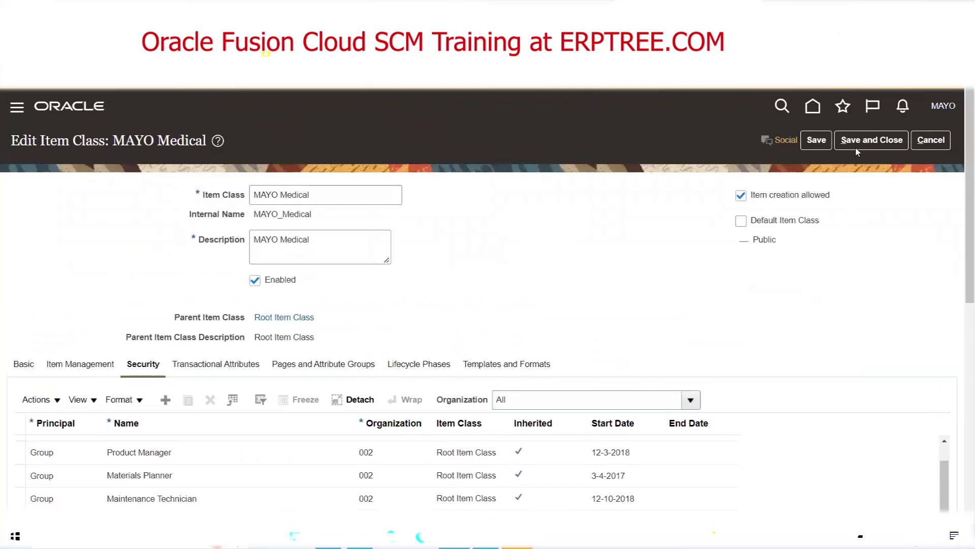
{"action": "left_click", "coordinate": [871, 140]}
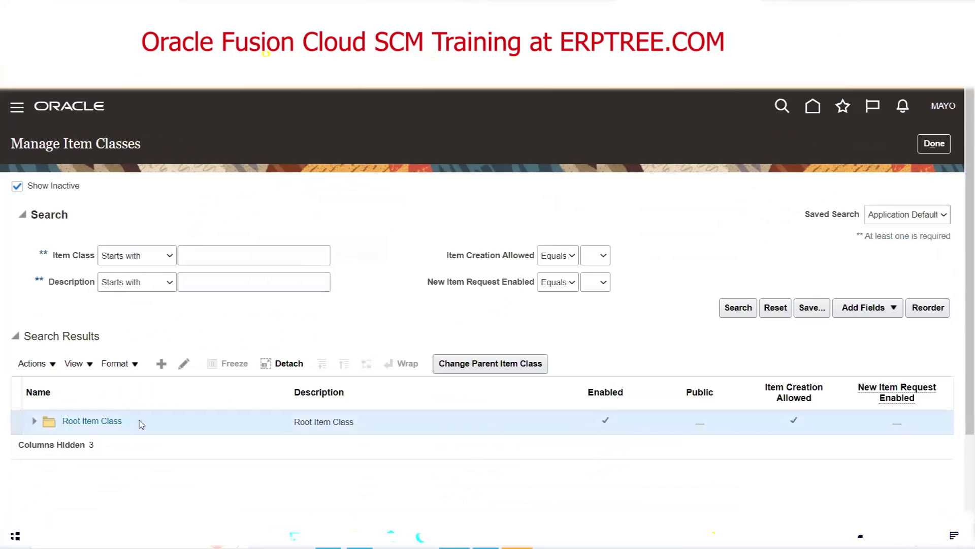
Start another item class named MAYO Electronics under Root Item Class.
{"action": "left_click", "coordinate": [161, 364]}
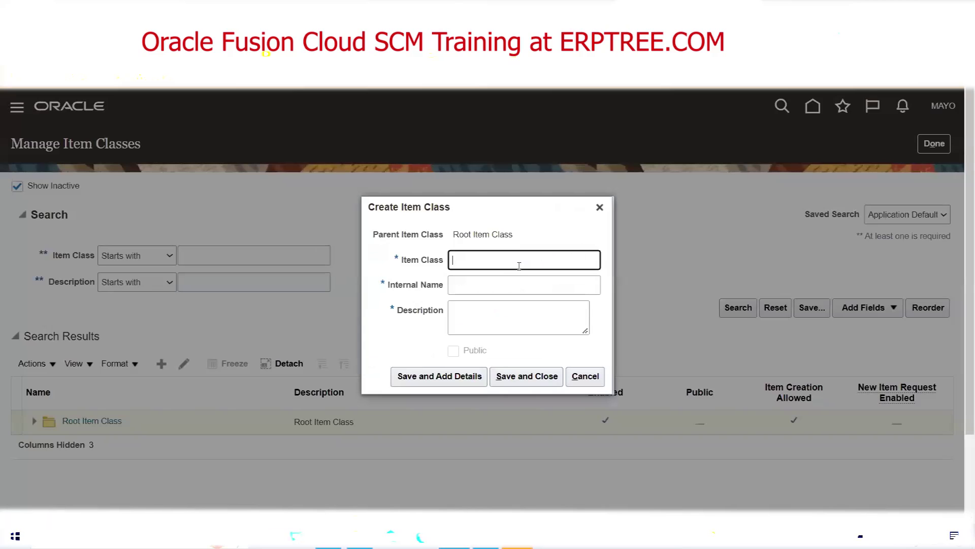
{"action": "type", "text": "Y"}
{"action": "type", "text": "MAYO"}
{"action": "type", "text": " Elect"}
{"action": "type", "text": "ronics"}
{"action": "key", "text": "Tab"}
Reuse the class name MAYO Electronics as the description and save the item class to add its details.
{"action": "triple_click", "coordinate": [537, 260]}
{"action": "key", "text": "ctrl+c"}
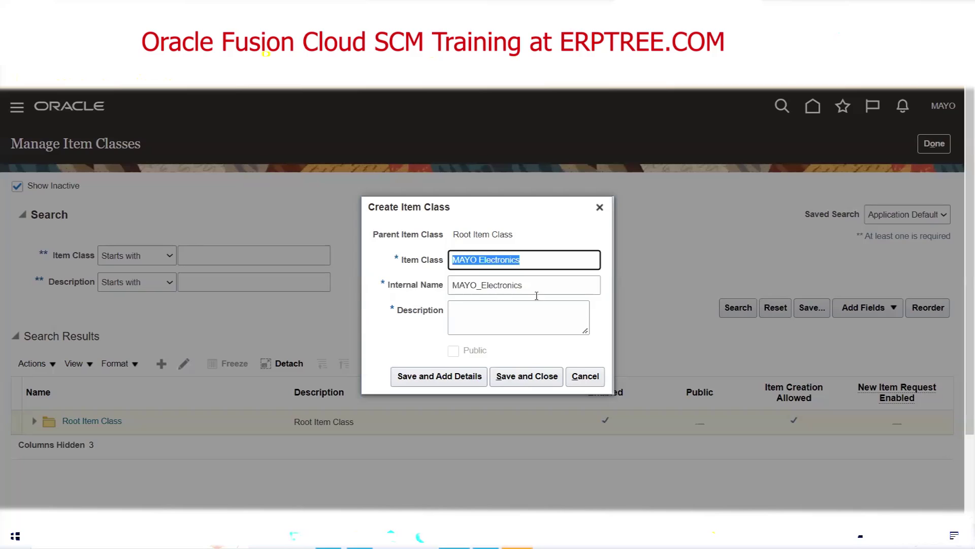
{"action": "left_click", "coordinate": [531, 316]}
{"action": "key", "text": "ctrl+v"}
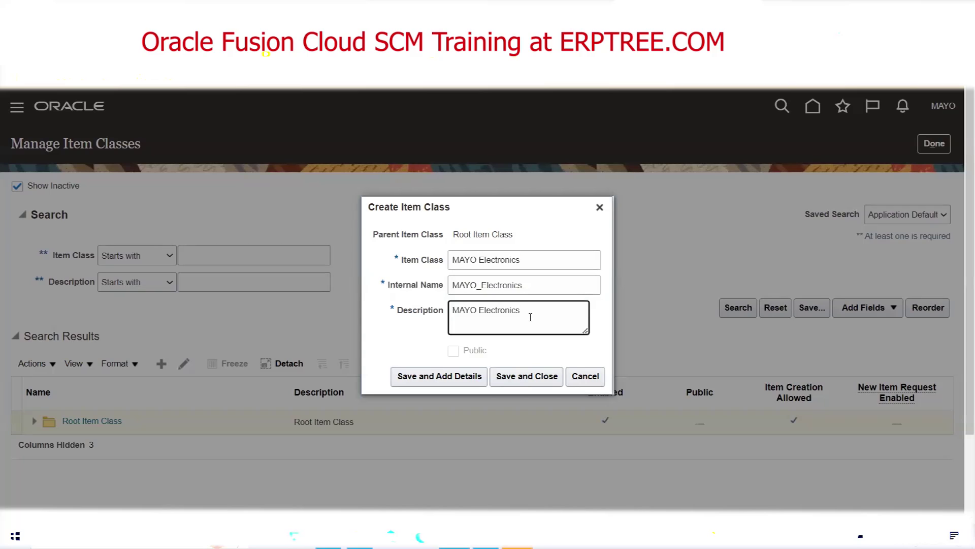
{"action": "left_click", "coordinate": [452, 384]}
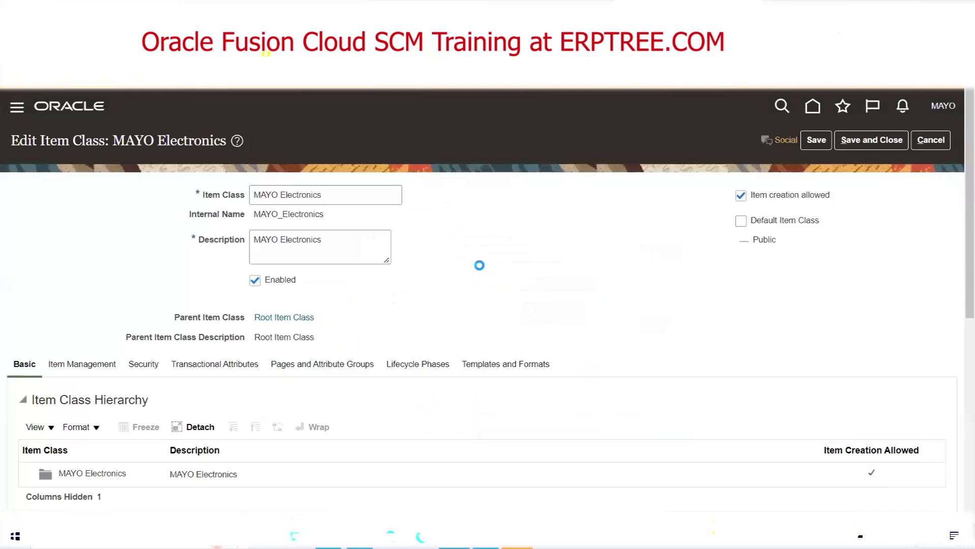
Set the item number generation method of MAYO Electronics to User Defined and dismiss the message dialog.
{"action": "left_click", "coordinate": [97, 365]}
{"action": "left_click", "coordinate": [240, 426]}
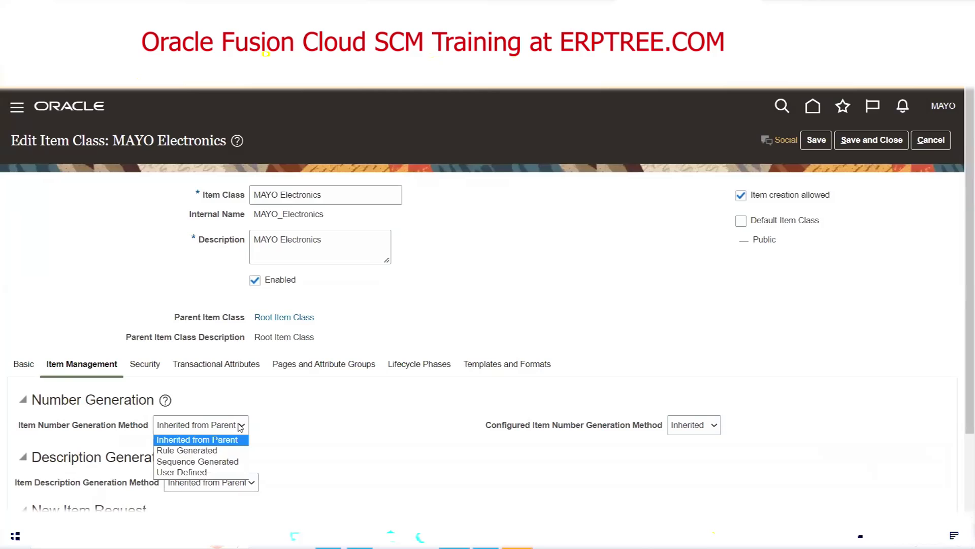
{"action": "left_click", "coordinate": [236, 461]}
{"action": "scroll", "coordinate": [255, 407], "scroll_direction": "down", "scroll_amount": 3}
{"action": "left_click", "coordinate": [225, 297]}
{"action": "left_click", "coordinate": [224, 345]}
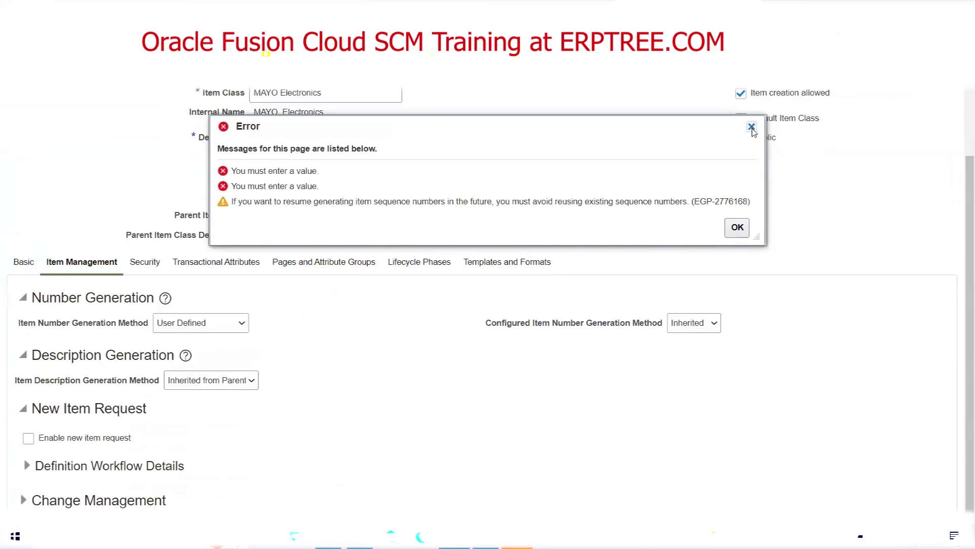
{"action": "left_click", "coordinate": [752, 127]}
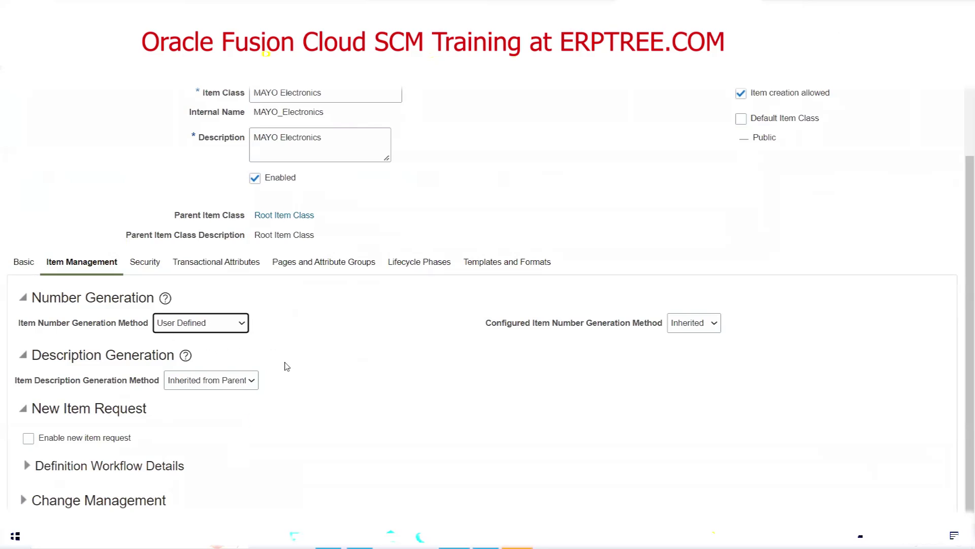
Set the item number generation method of MAYO Electronics to Sequence Generated, with starting number 1 and an increment of 1.
{"action": "left_click", "coordinate": [229, 323]}
{"action": "left_click", "coordinate": [216, 359]}
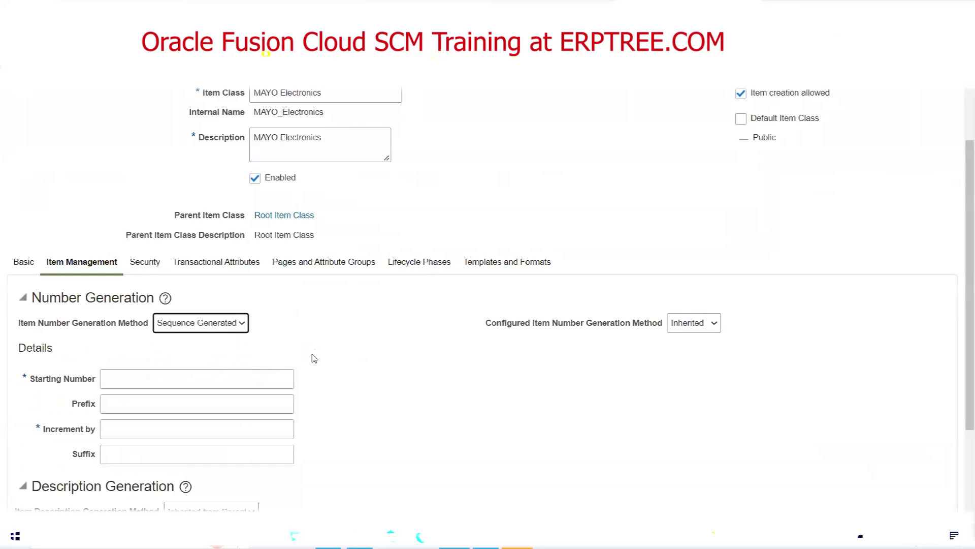
{"action": "left_click", "coordinate": [135, 379]}
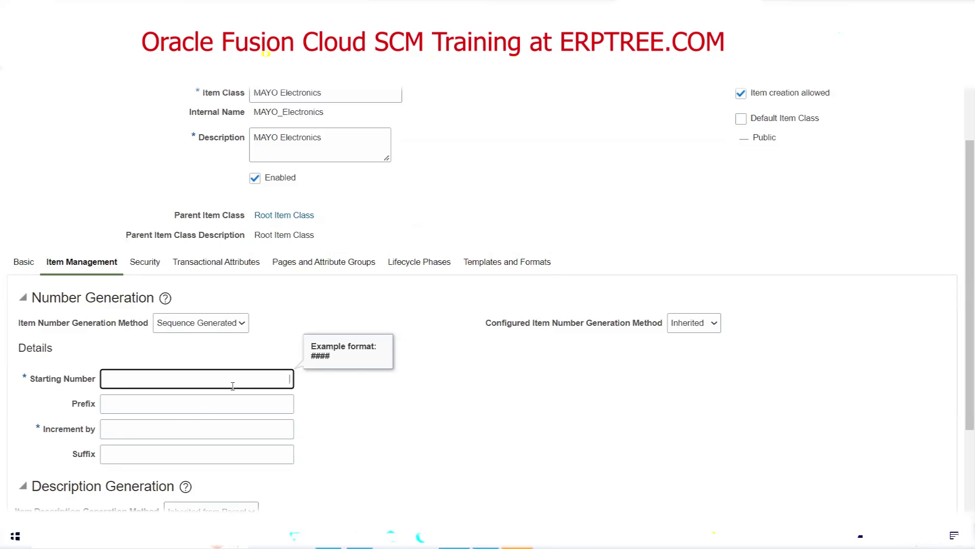
{"action": "type", "text": "1"}
{"action": "key", "text": "Tab"}
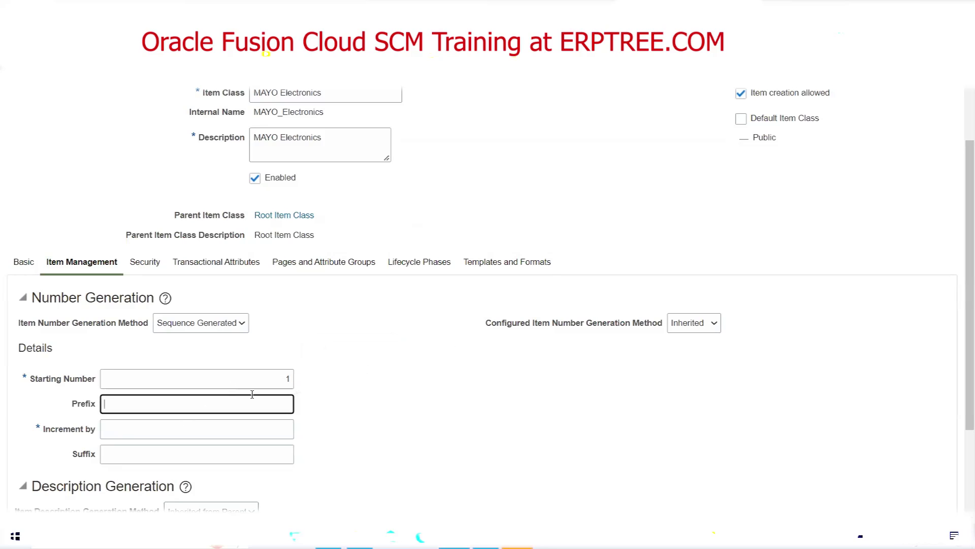
{"action": "key", "text": "Tab"}
{"action": "type", "text": "1"}
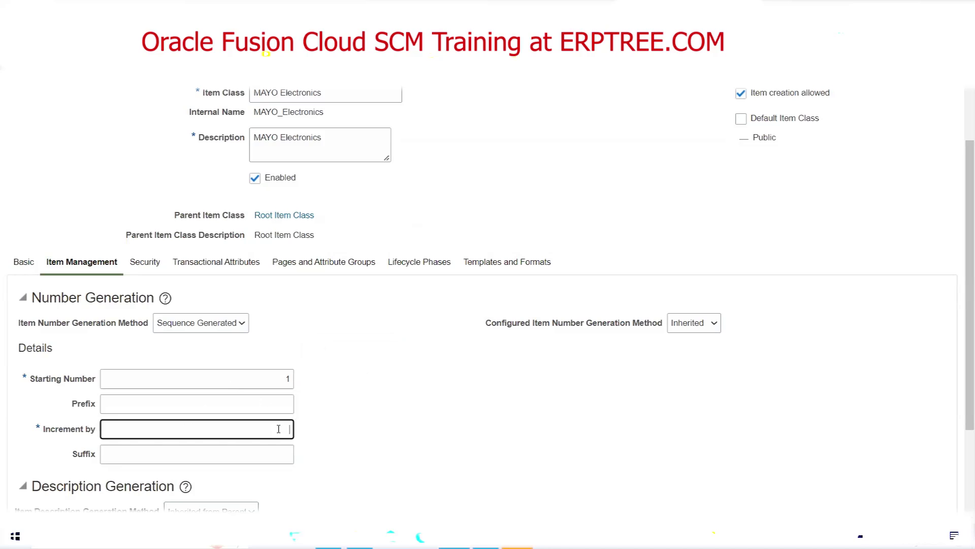
{"action": "left_click", "coordinate": [421, 364]}
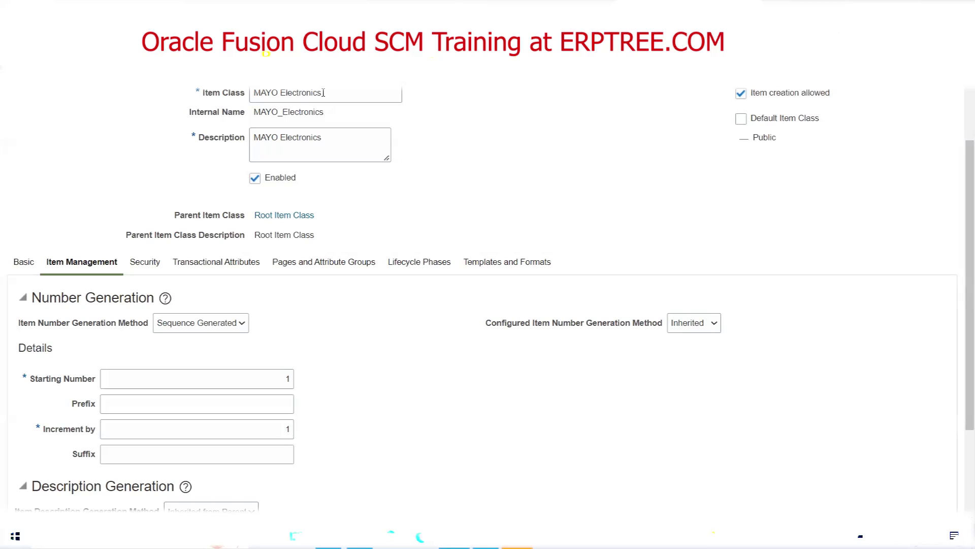
Review the security groups of MAYO Electronics, and save and close the item class.
{"action": "left_click", "coordinate": [145, 263]}
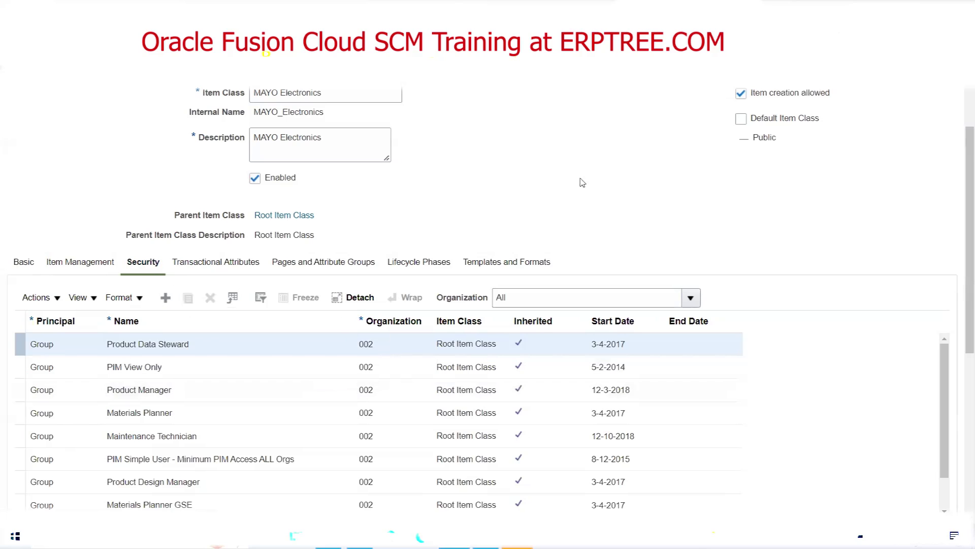
{"action": "scroll", "coordinate": [655, 223], "scroll_direction": "up", "scroll_amount": 2}
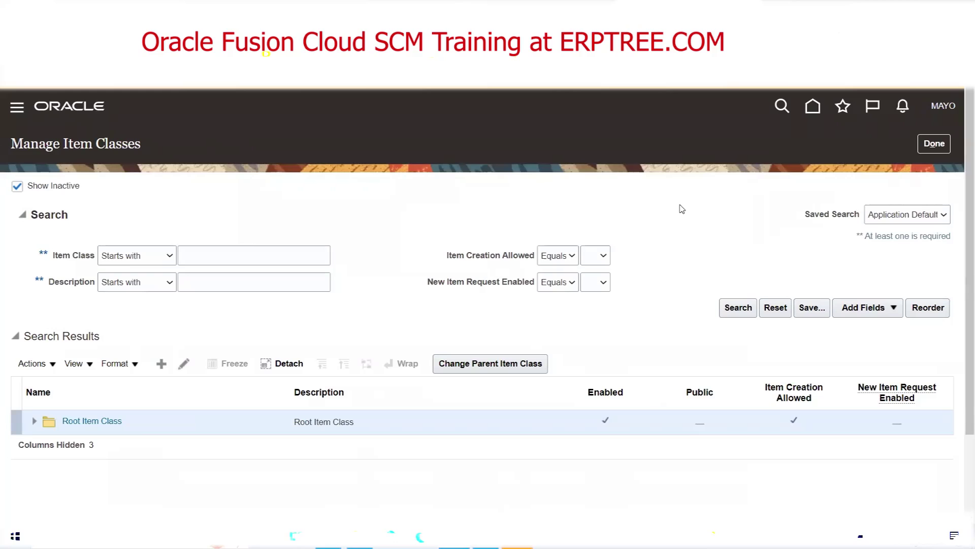
Look through the classes under Root Item Class for MAYO Electronics and MAYO Medical, and collapse the hierarchy again.
{"action": "scroll", "coordinate": [346, 238], "scroll_direction": "down", "scroll_amount": 2}
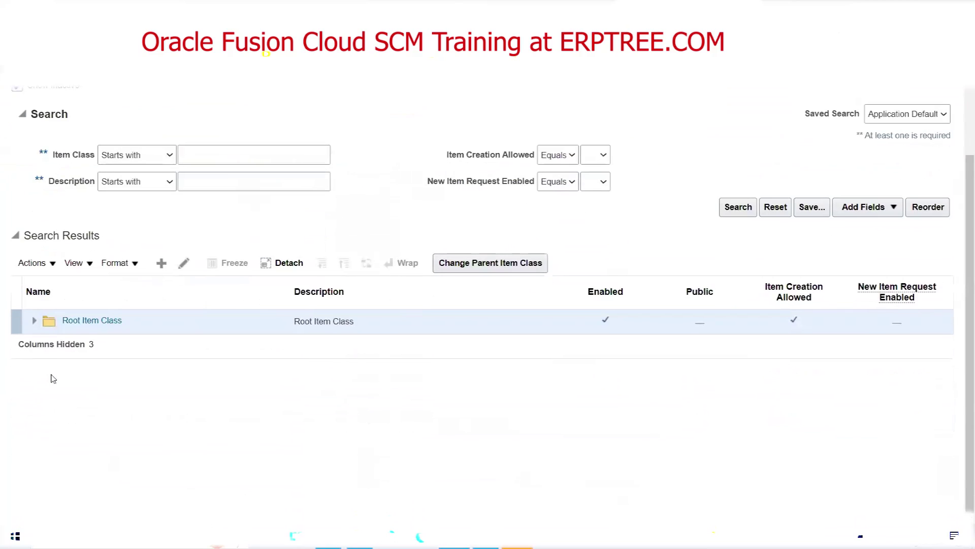
{"action": "left_click", "coordinate": [34, 320]}
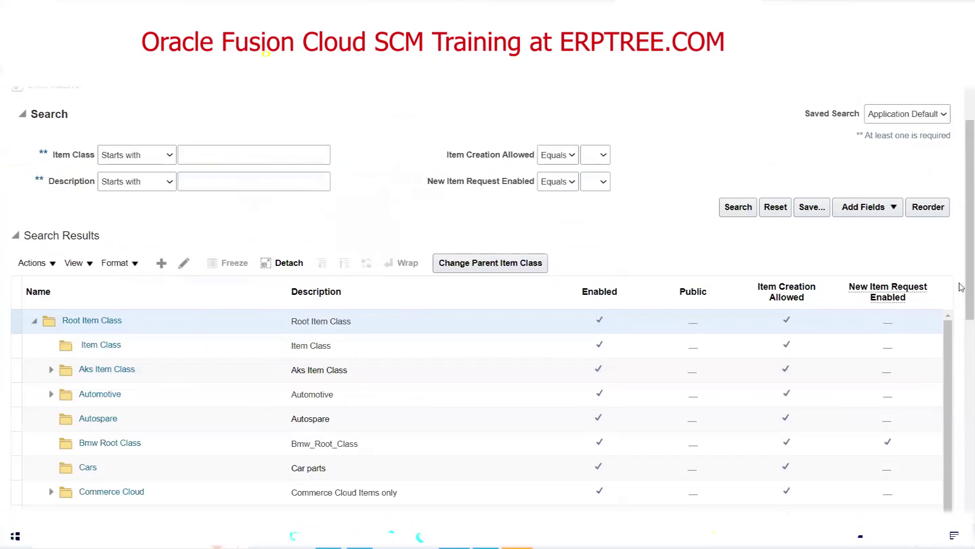
{"action": "left_click_drag", "start_coordinate": [961, 291], "coordinate": [961, 399]}
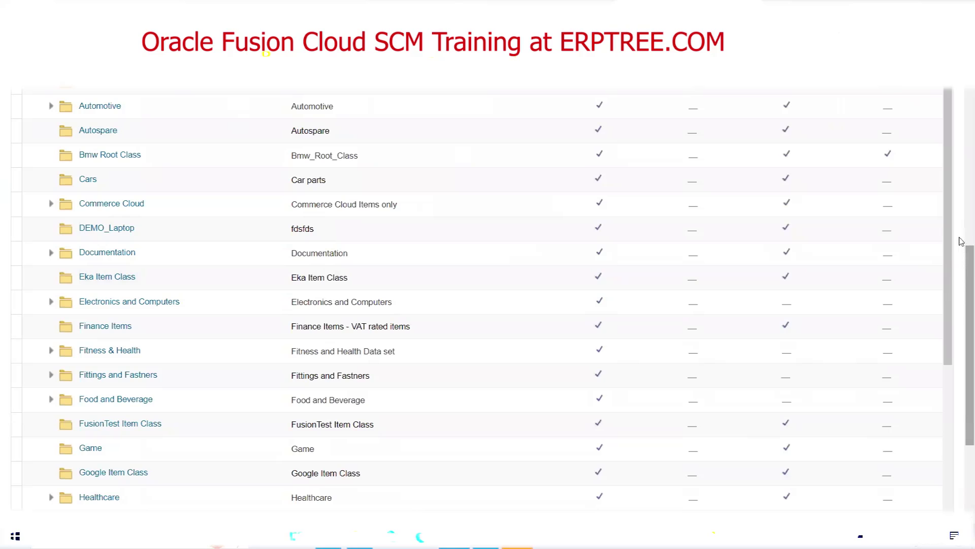
{"action": "scroll", "coordinate": [949, 264], "scroll_direction": "down", "scroll_amount": 1}
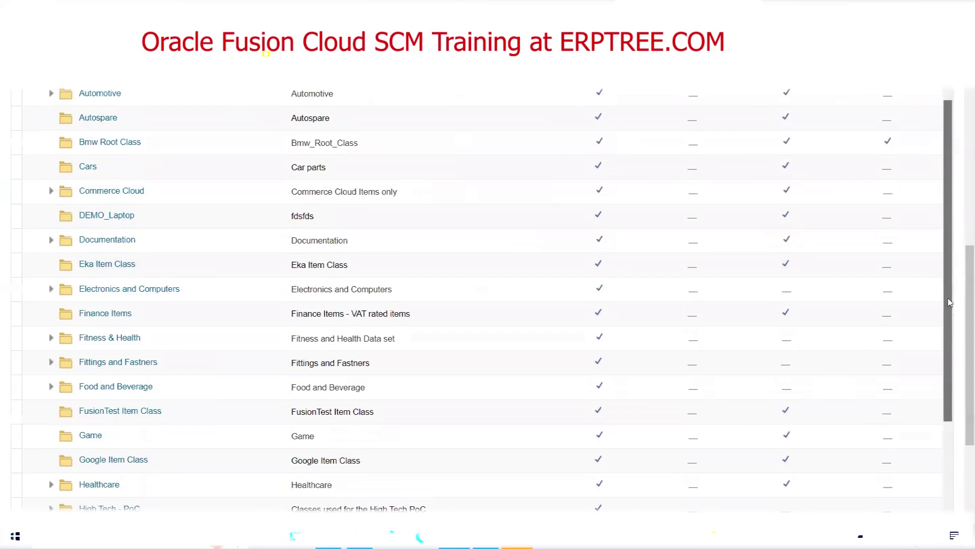
{"action": "scroll", "coordinate": [949, 302], "scroll_direction": "down", "scroll_amount": 5}
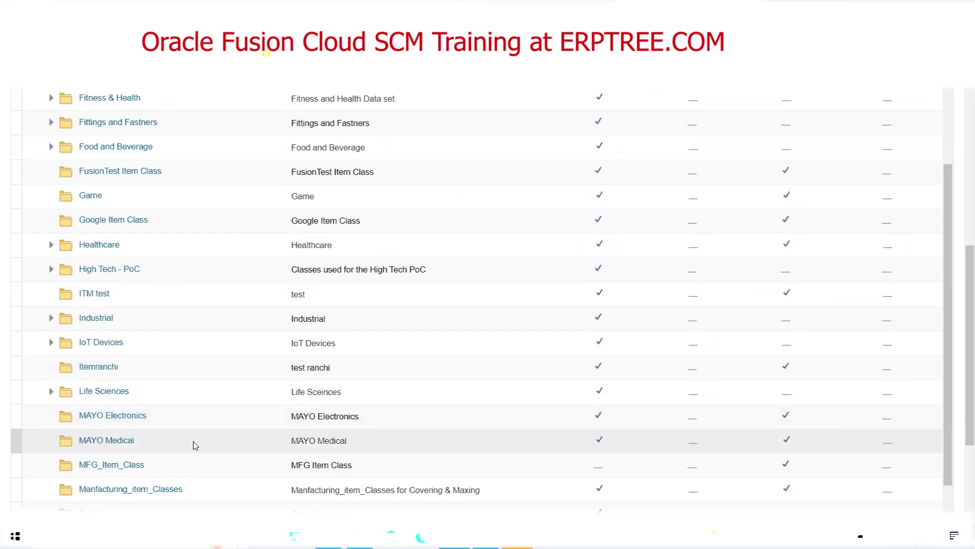
{"action": "left_click_drag", "start_coordinate": [940, 327], "coordinate": [943, 170]}
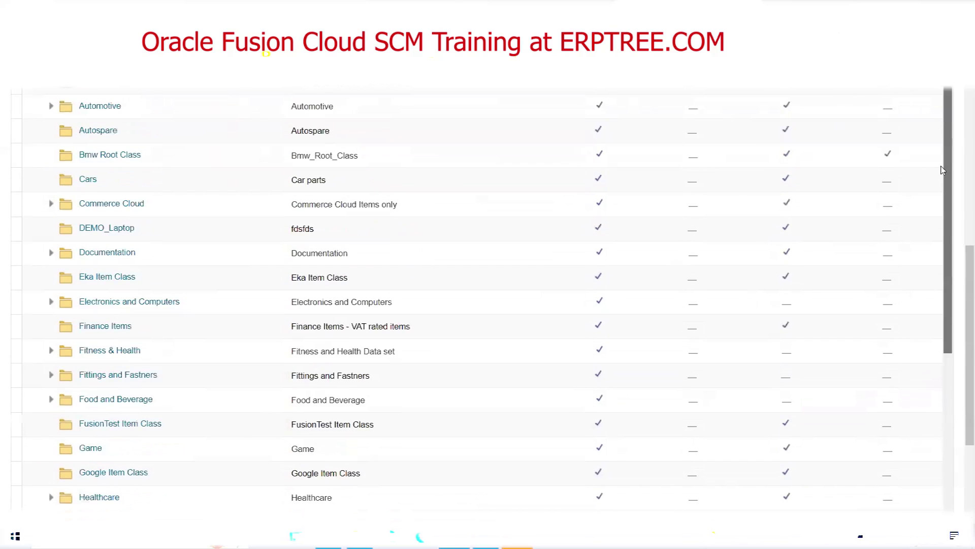
{"action": "scroll", "coordinate": [962, 277], "scroll_direction": "up", "scroll_amount": 5}
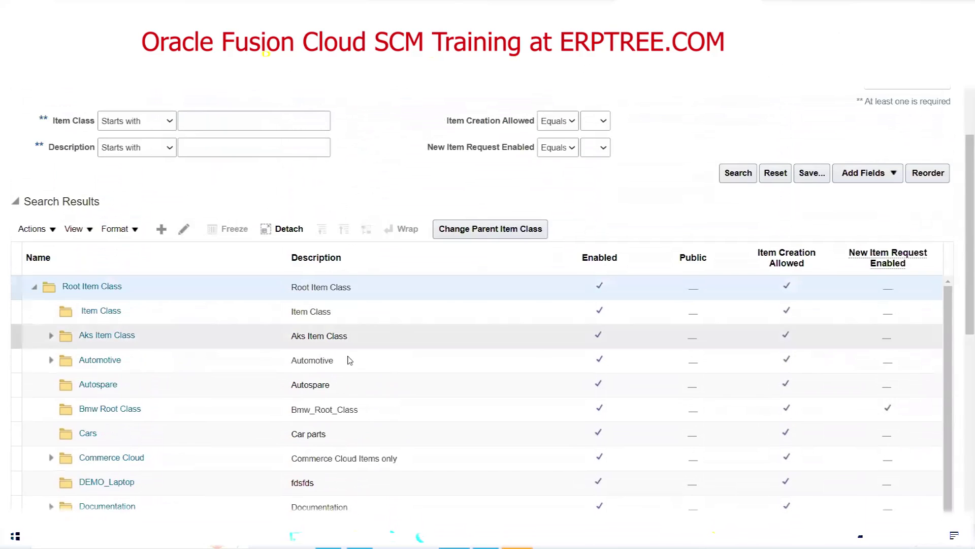
{"action": "left_click", "coordinate": [34, 286]}
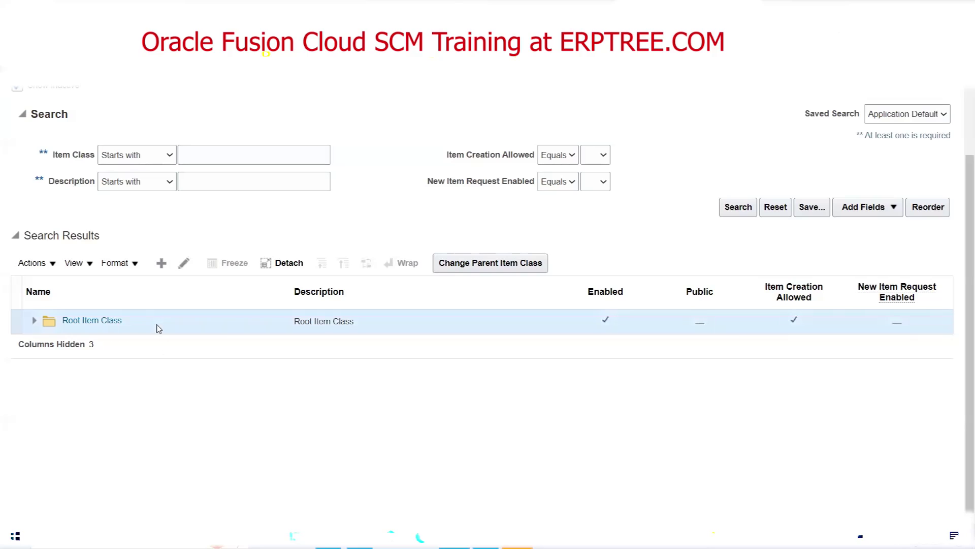
Open Root Item Class for editing and review its item class hierarchy.
{"action": "left_click", "coordinate": [184, 263]}
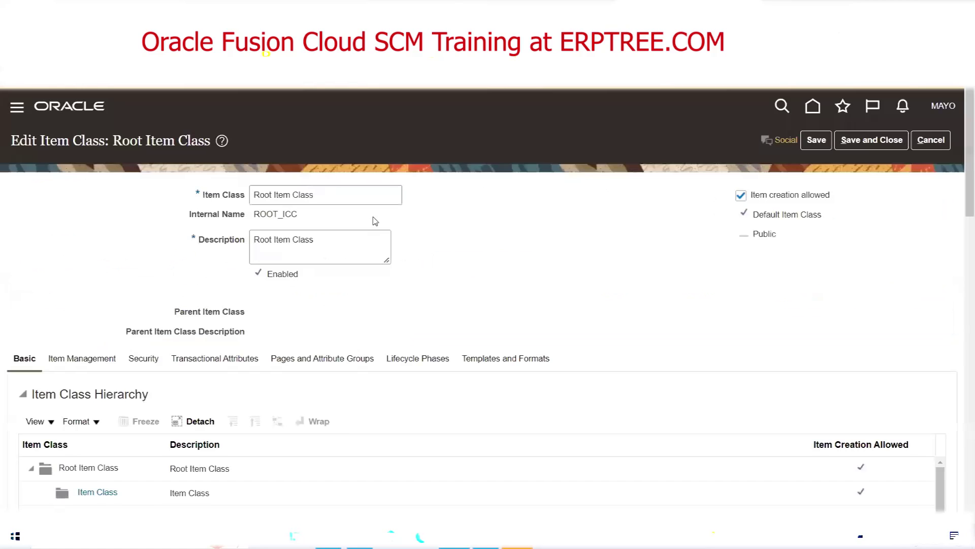
{"action": "scroll", "coordinate": [442, 259], "scroll_direction": "down", "scroll_amount": 2}
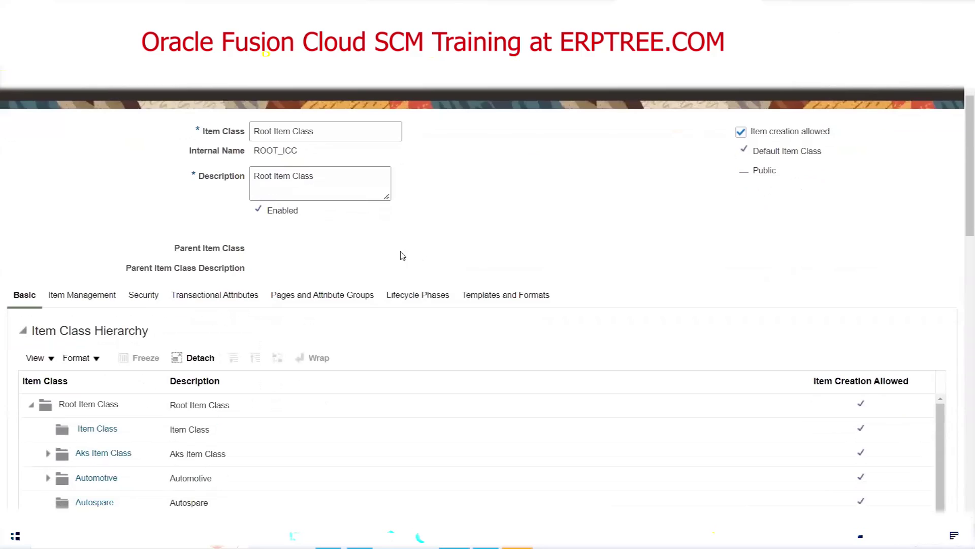
{"action": "scroll", "coordinate": [713, 317], "scroll_direction": "down", "scroll_amount": 5}
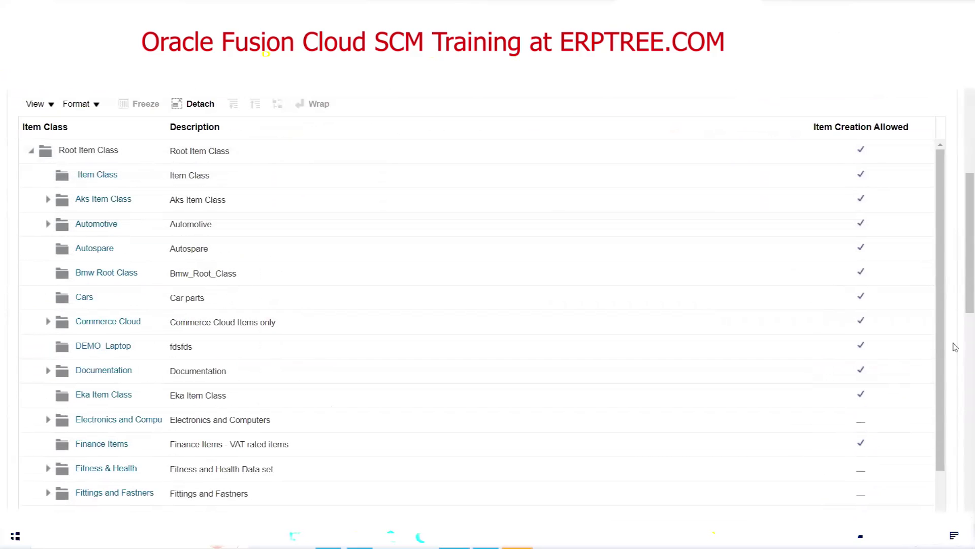
{"action": "left_click", "coordinate": [942, 321]}
{"action": "scroll", "coordinate": [485, 281], "scroll_direction": "up", "scroll_amount": 4}
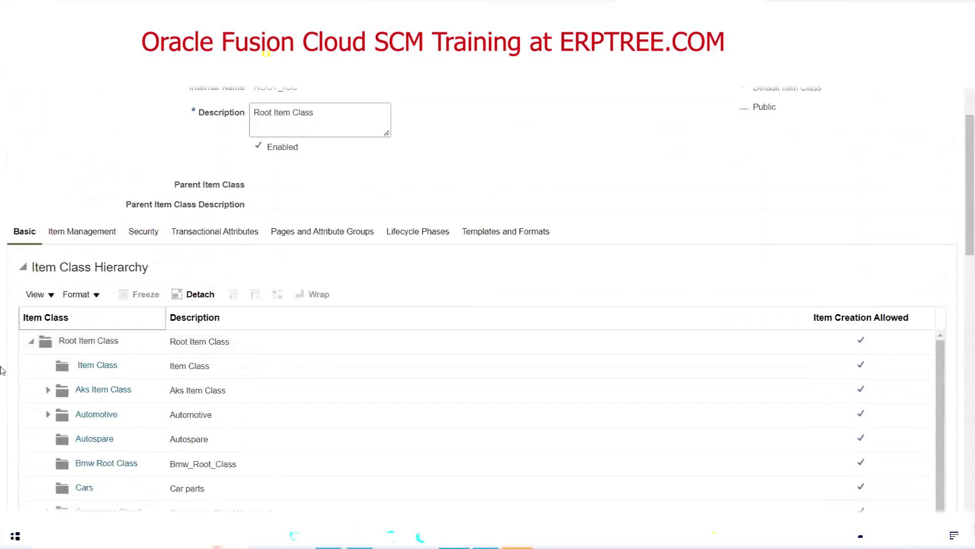
Examine the starting number, prefix and increment in the item number generation details of Root Item Class.
{"action": "left_click", "coordinate": [76, 233]}
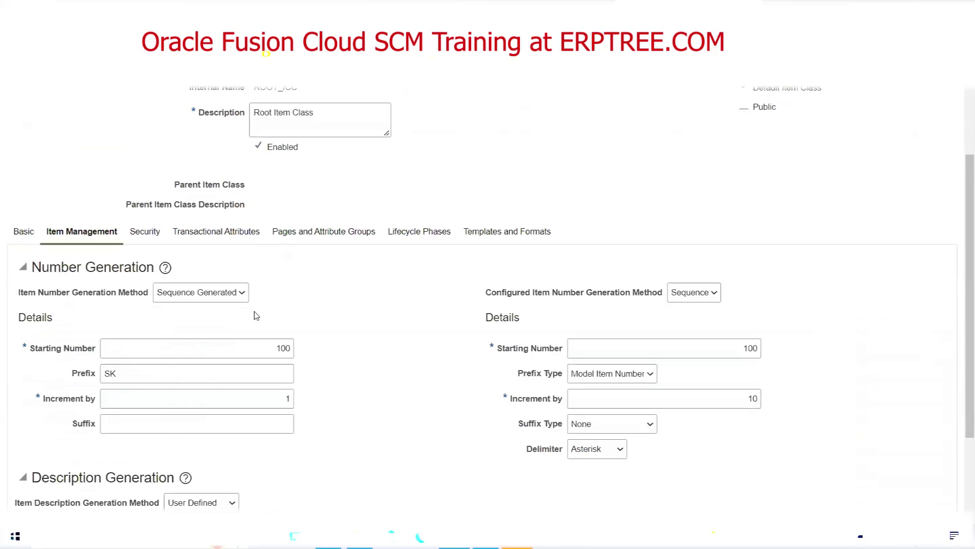
{"action": "double_click", "coordinate": [279, 347]}
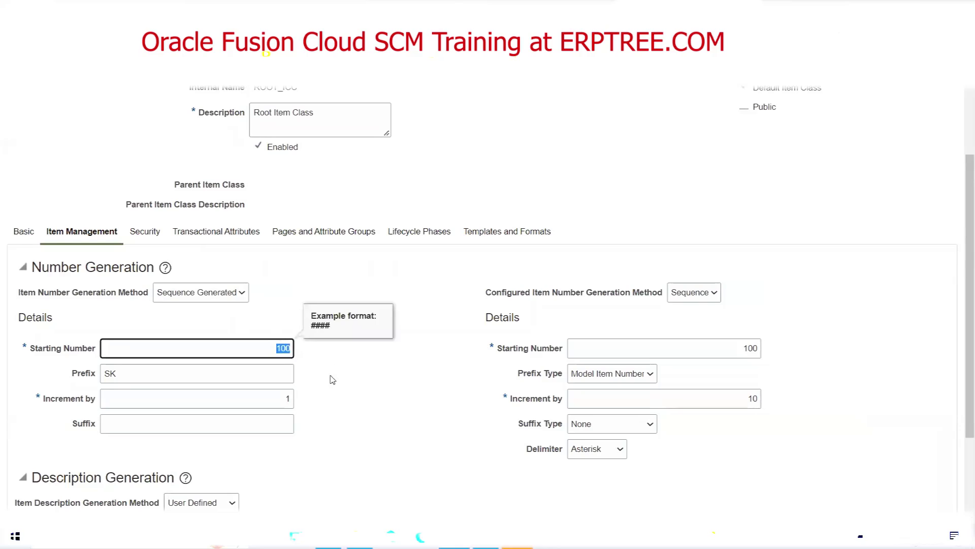
{"action": "double_click", "coordinate": [122, 375]}
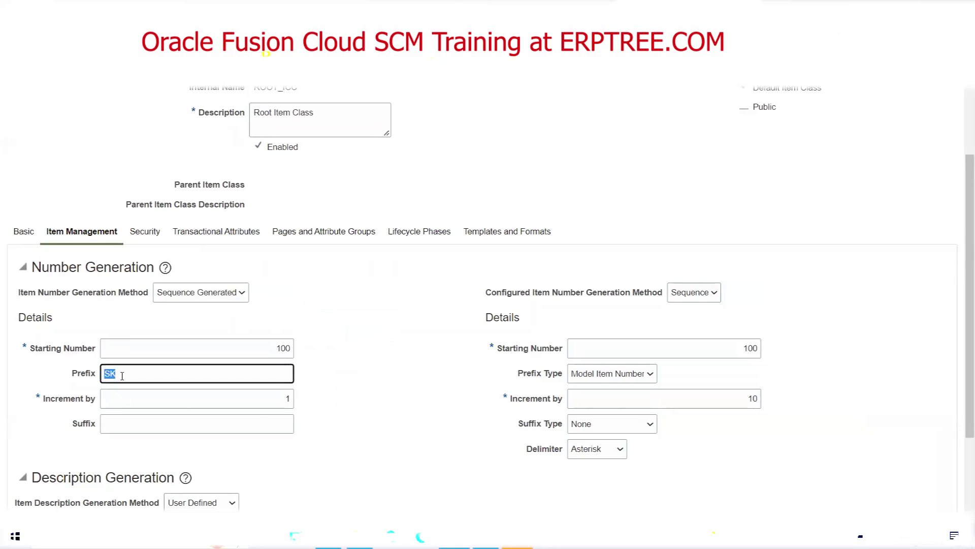
{"action": "double_click", "coordinate": [278, 404]}
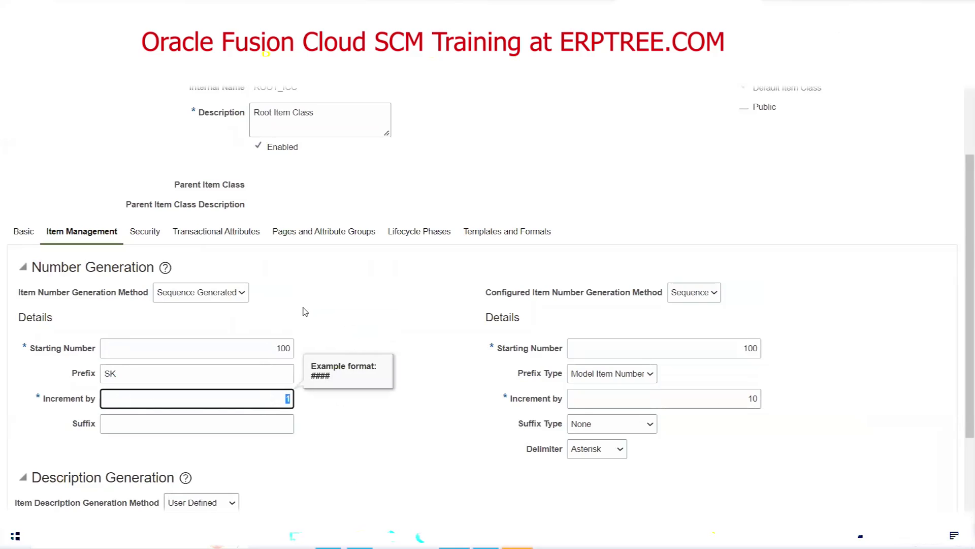
Set the item number sequence of Root Item Class to starting number 1001 with the prefix M.
{"action": "double_click", "coordinate": [268, 349]}
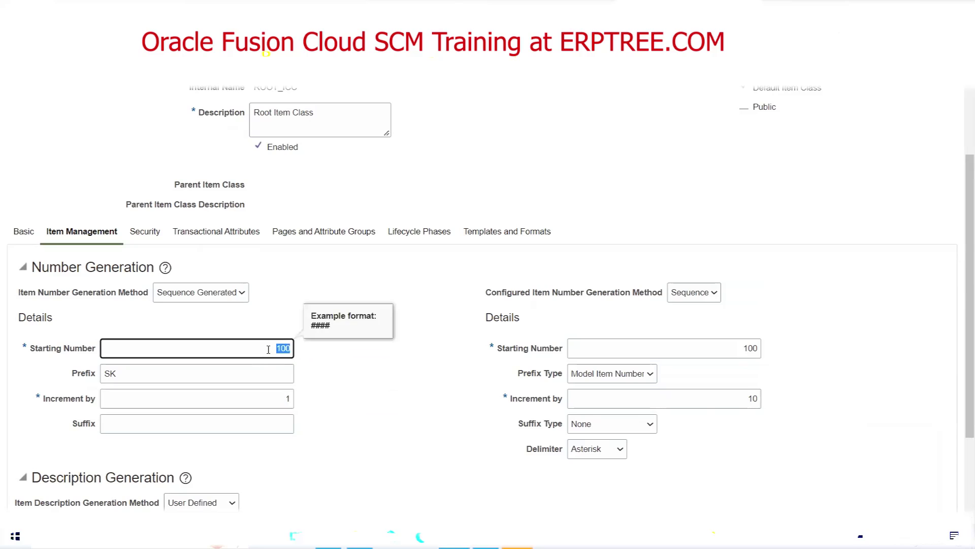
{"action": "type", "text": "1001"}
{"action": "double_click", "coordinate": [172, 377]}
{"action": "key", "text": "BackSpace"}
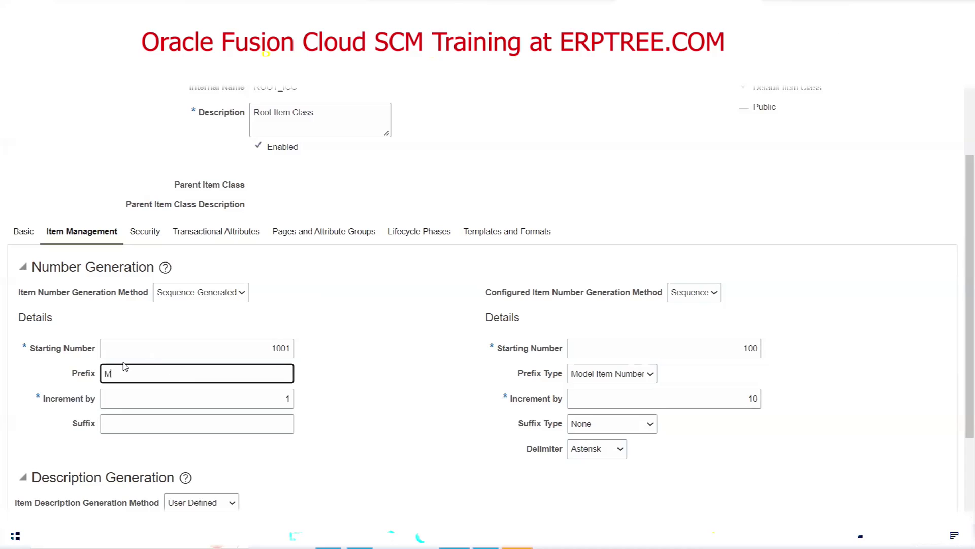
{"action": "left_click", "coordinate": [273, 395]}
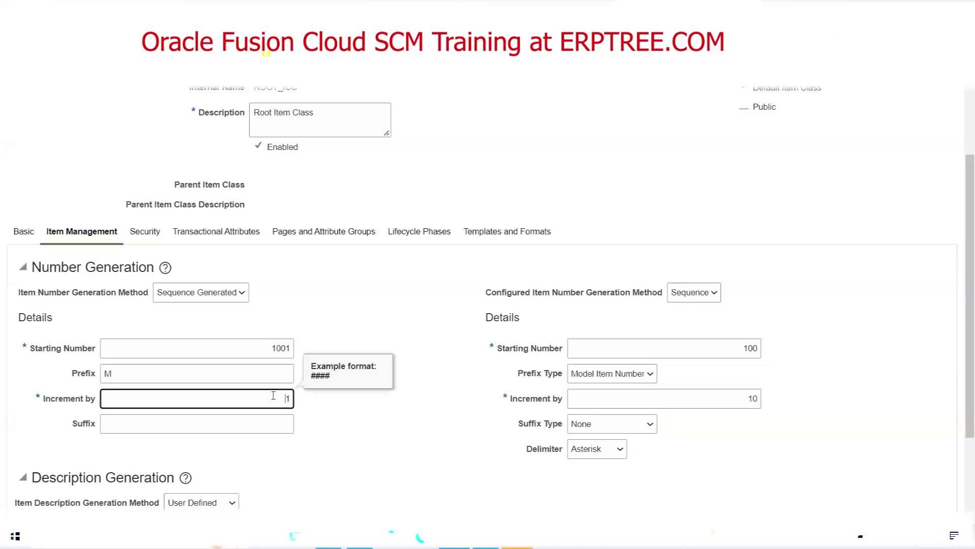
{"action": "left_click", "coordinate": [272, 328]}
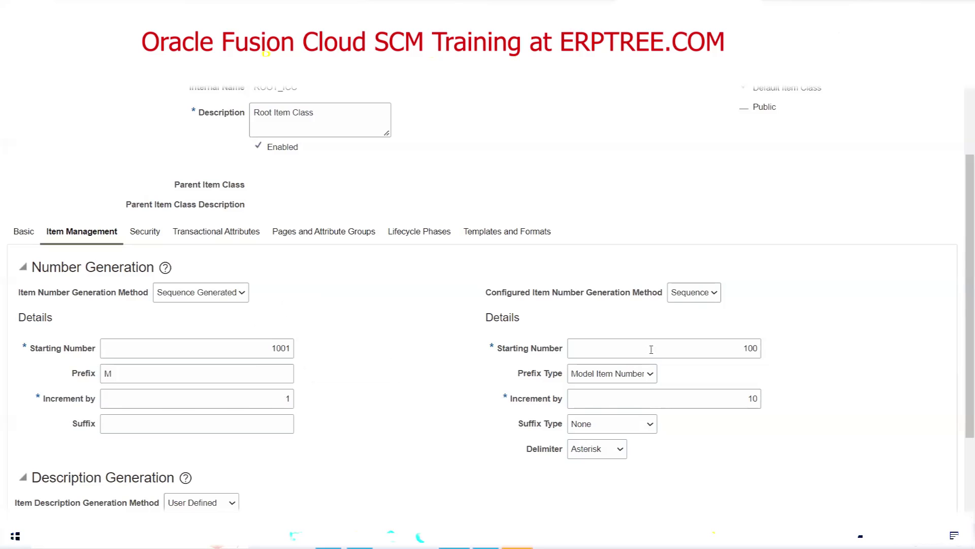
Set the configured item number generation method of Root Item Class to None and dismiss the warning.
{"action": "left_click", "coordinate": [714, 292]}
{"action": "left_click", "coordinate": [679, 306]}
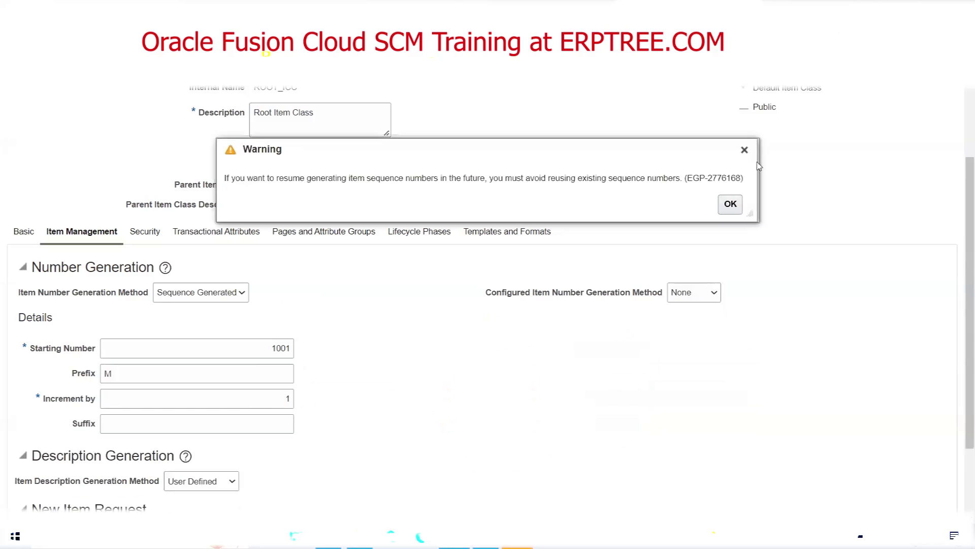
{"action": "left_click", "coordinate": [745, 149]}
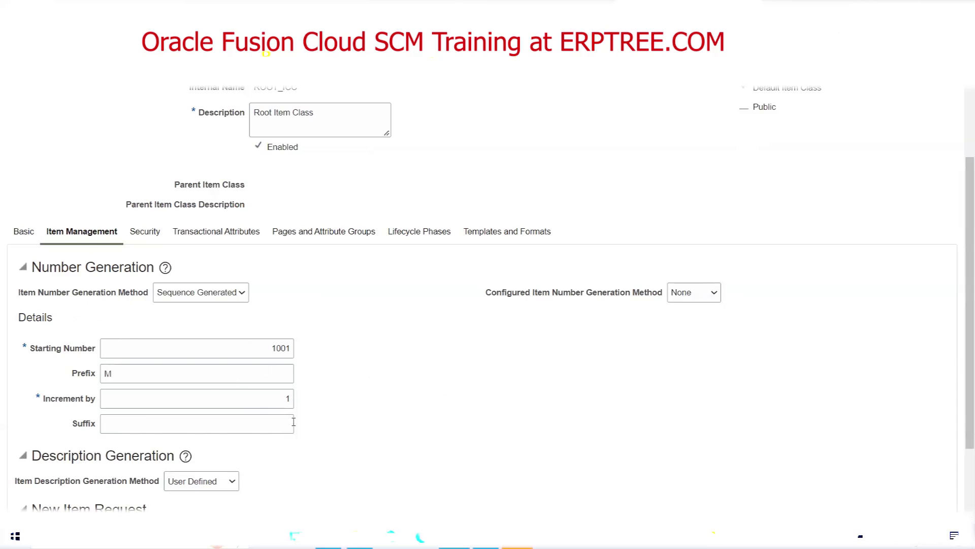
Check the item starting number and keep User Defined as the item description generation method of Root Item Class.
{"action": "scroll", "coordinate": [310, 342], "scroll_direction": "down", "scroll_amount": 2}
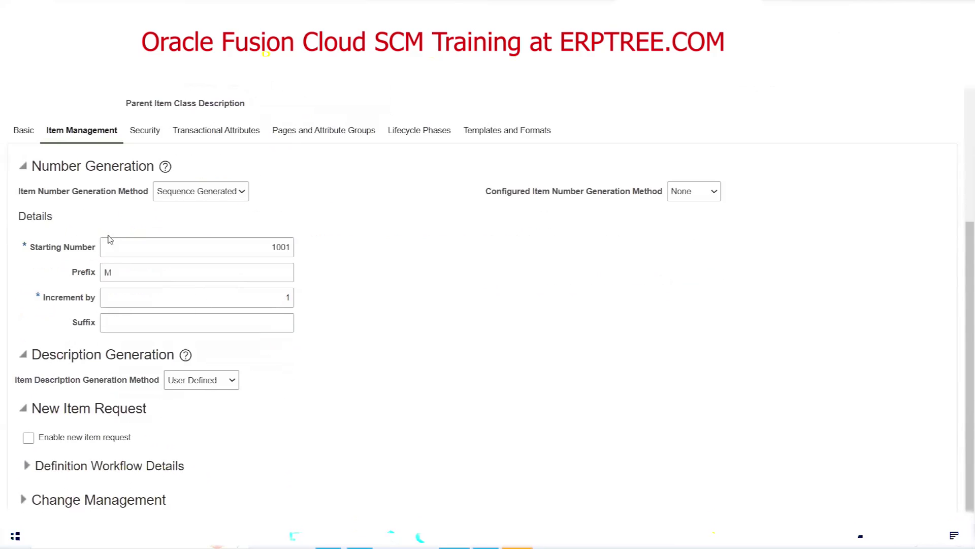
{"action": "double_click", "coordinate": [275, 247]}
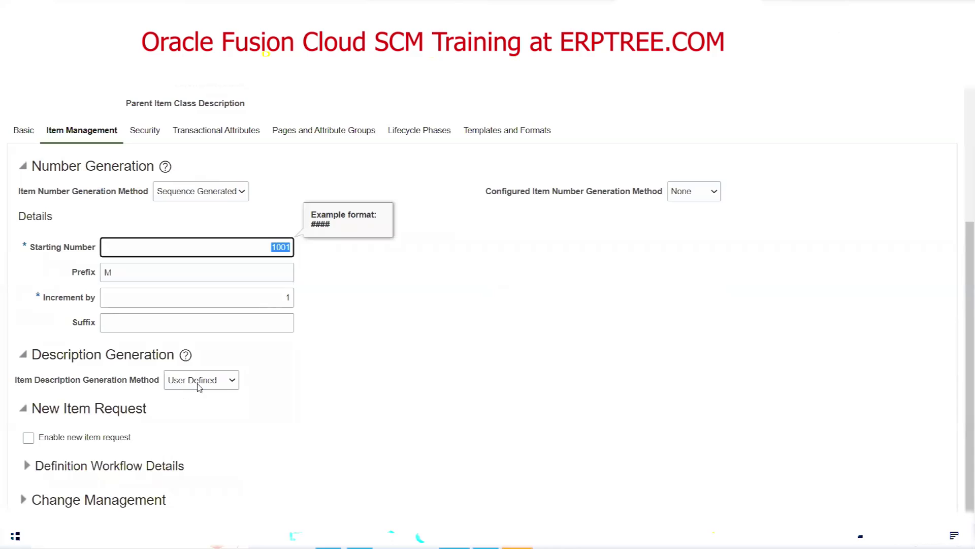
{"action": "left_click", "coordinate": [226, 386]}
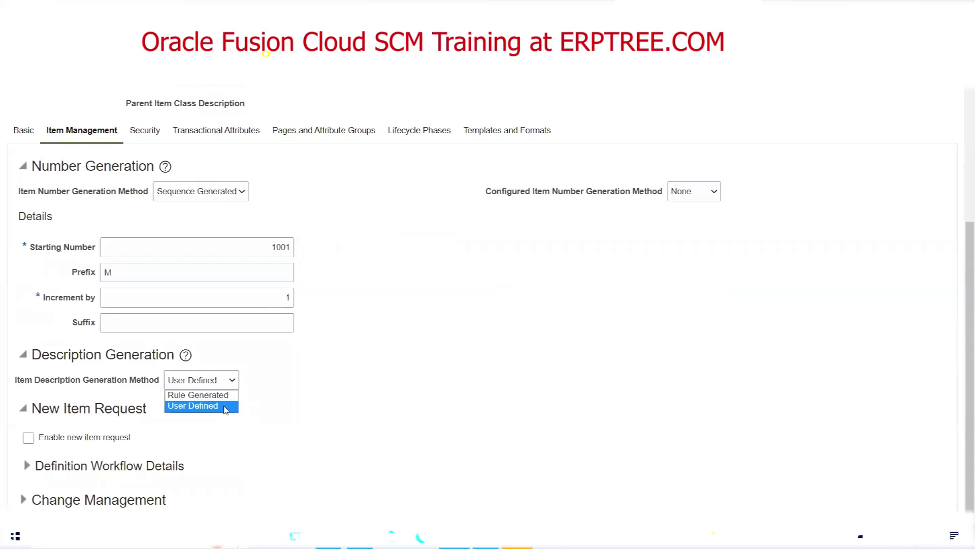
{"action": "left_click", "coordinate": [226, 406]}
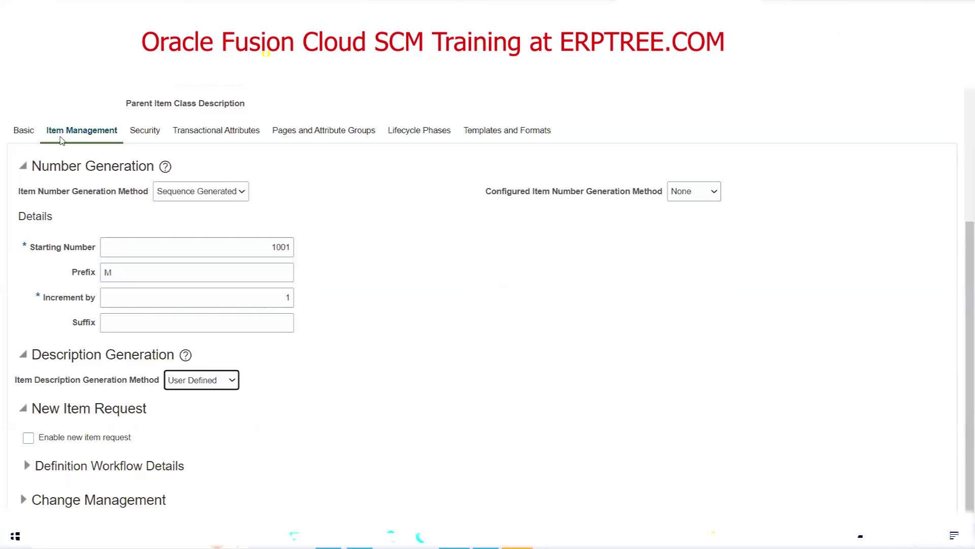
Set the item number generation method of Root Item Class to User Defined and dismiss the warning.
{"action": "scroll", "coordinate": [175, 151], "scroll_direction": "up", "scroll_amount": 3}
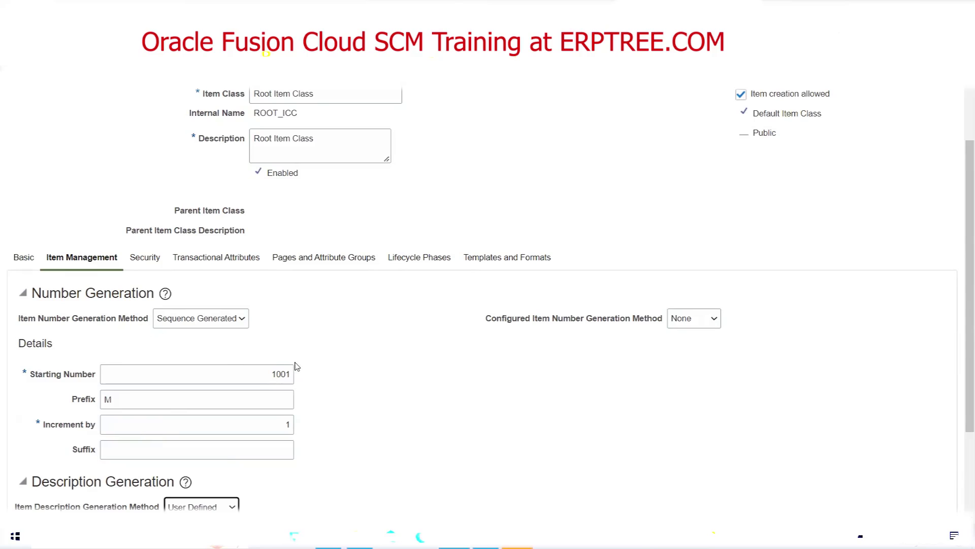
{"action": "left_click", "coordinate": [241, 320]}
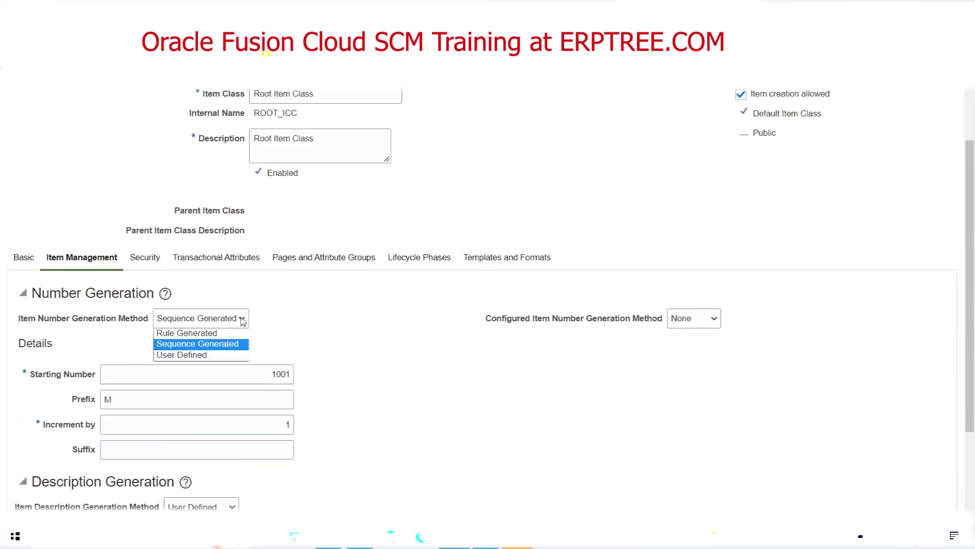
{"action": "left_click", "coordinate": [212, 356]}
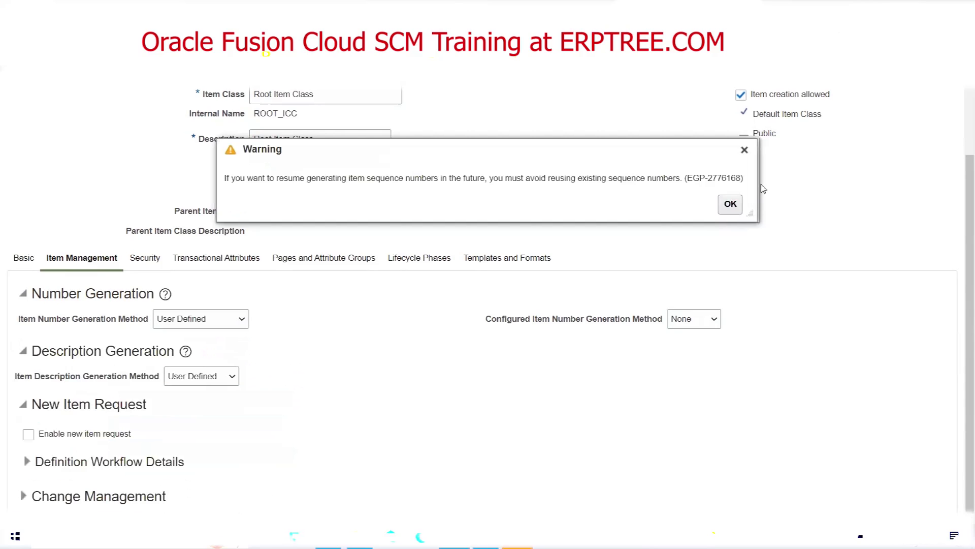
{"action": "left_click", "coordinate": [744, 150]}
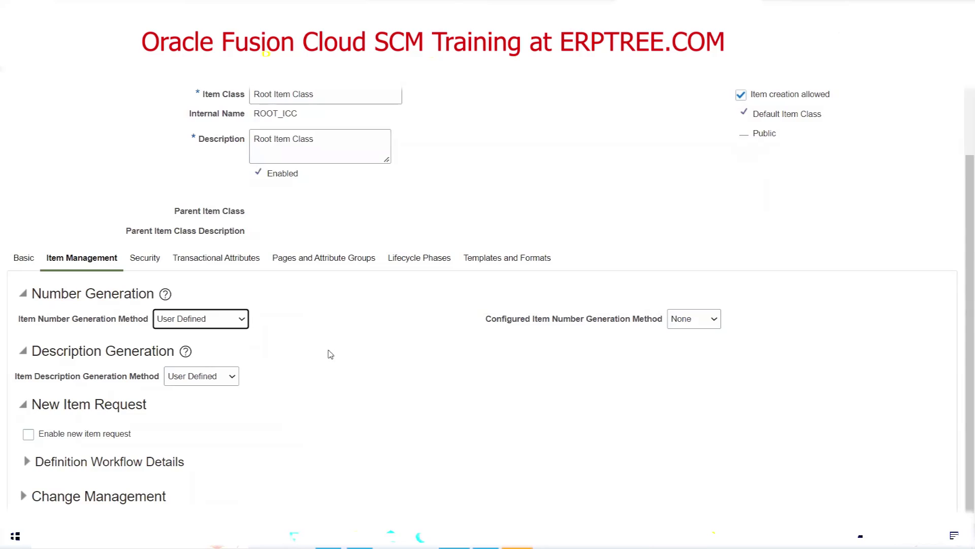
Set the item number generation method back to Sequence Generated and check the starting number, prefix and increment.
{"action": "left_click", "coordinate": [240, 320]}
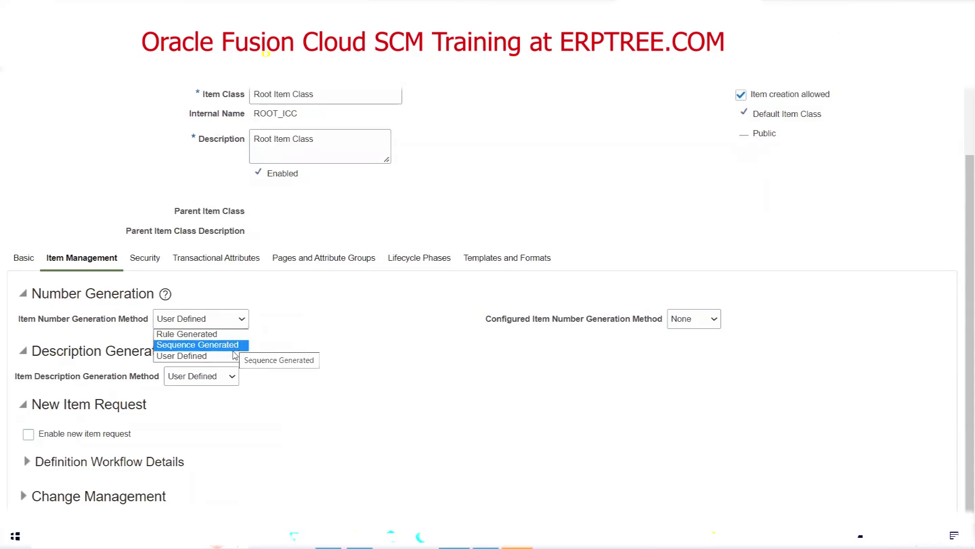
{"action": "left_click", "coordinate": [233, 345]}
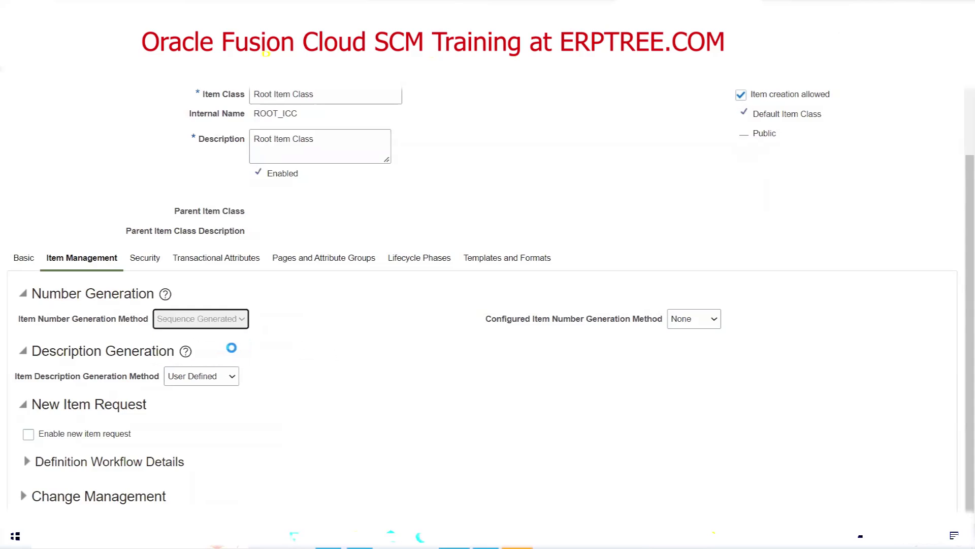
{"action": "left_click_drag", "start_coordinate": [263, 375], "coordinate": [338, 384]}
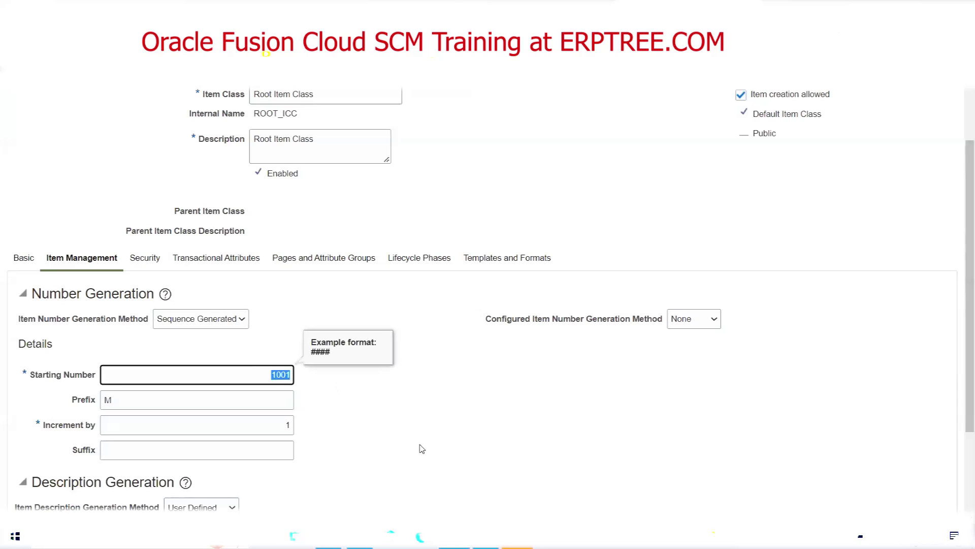
{"action": "left_click", "coordinate": [126, 402]}
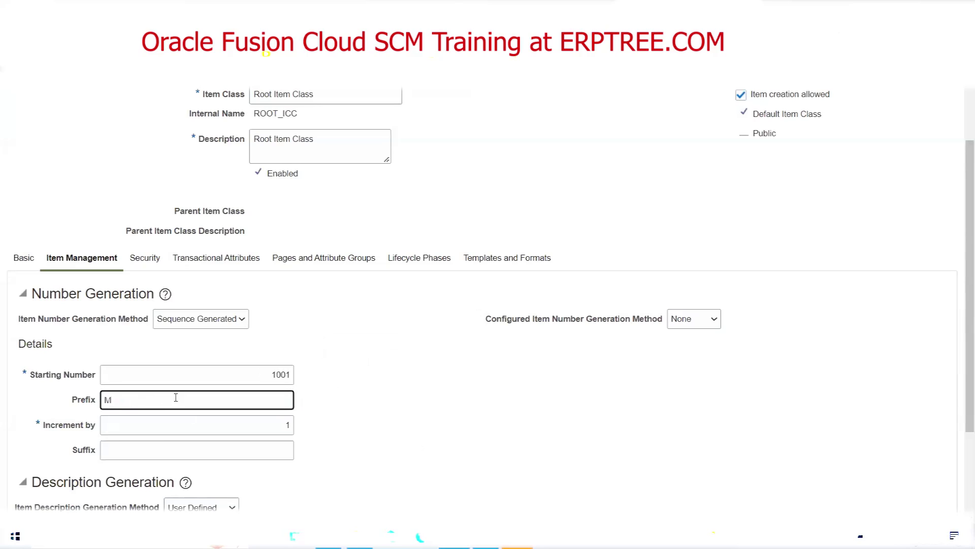
{"action": "left_click", "coordinate": [264, 425]}
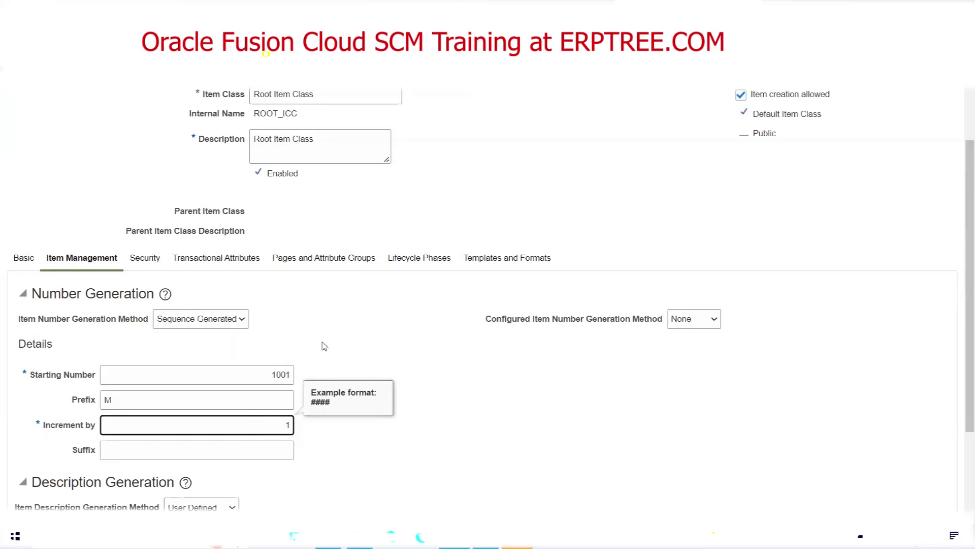
{"action": "scroll", "coordinate": [320, 325], "scroll_direction": "up", "scroll_amount": 1}
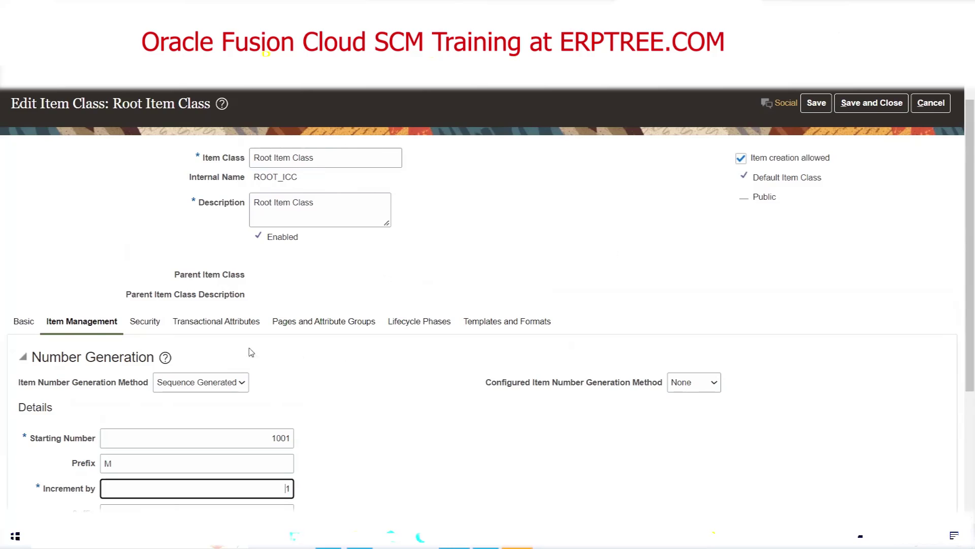
Add a new row to the security settings of Root Item Class with Person as the principal.
{"action": "left_click", "coordinate": [145, 324]}
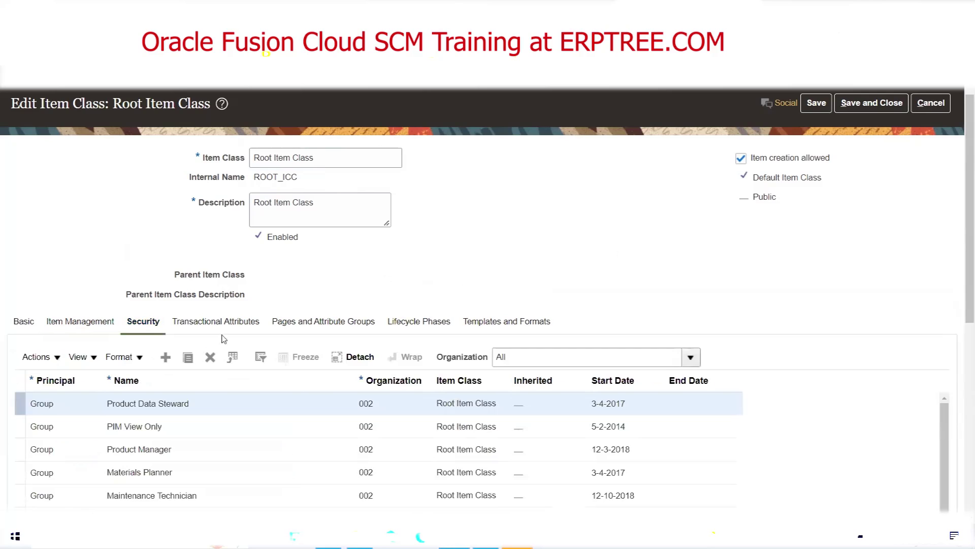
{"action": "left_click", "coordinate": [166, 362]}
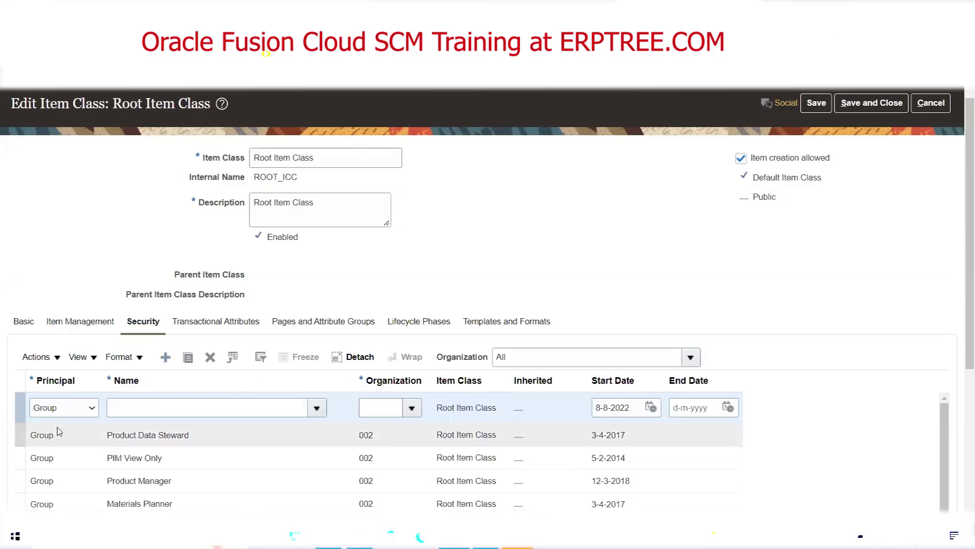
{"action": "left_click", "coordinate": [80, 410]}
{"action": "left_click", "coordinate": [77, 433]}
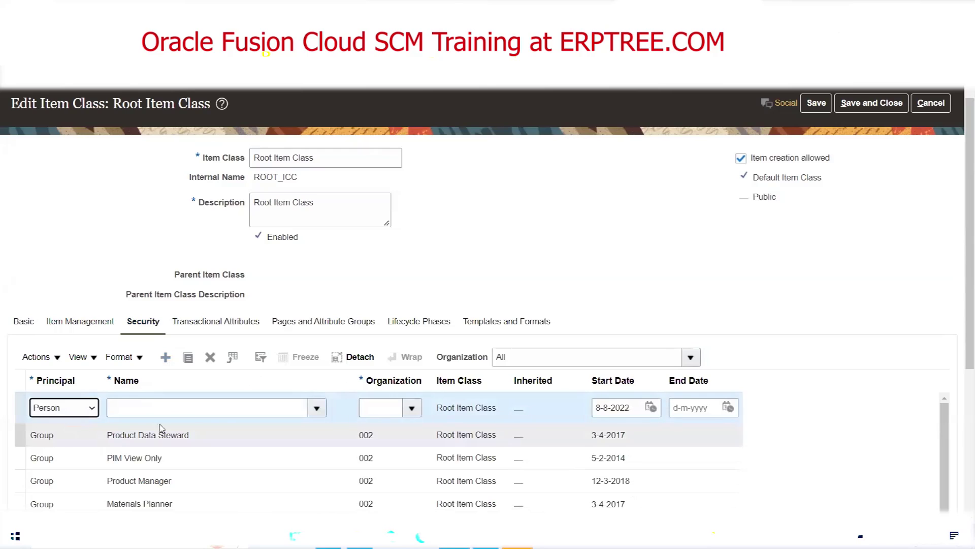
Search the user names for MAYO and assign the MAYO company's user to the new security row.
{"action": "left_click", "coordinate": [315, 410]}
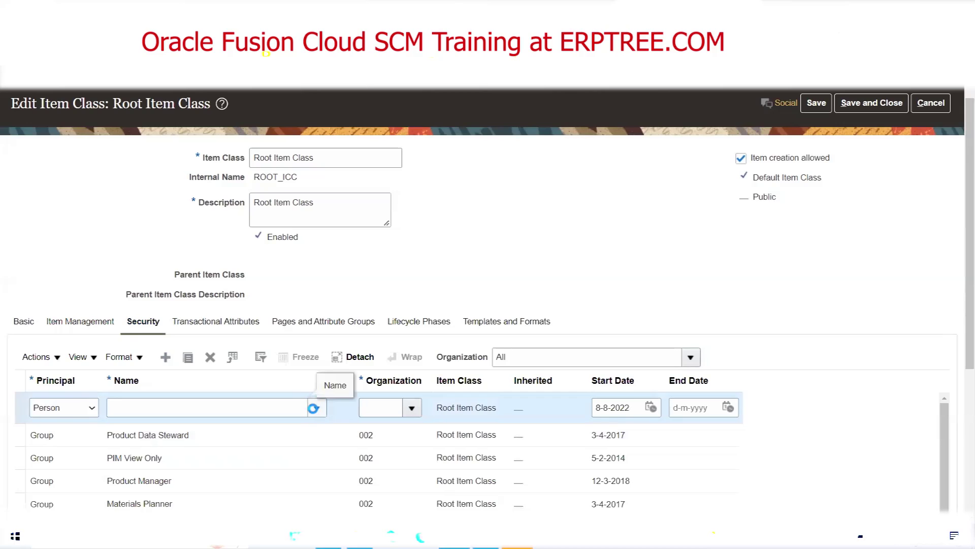
{"action": "left_click", "coordinate": [124, 386]}
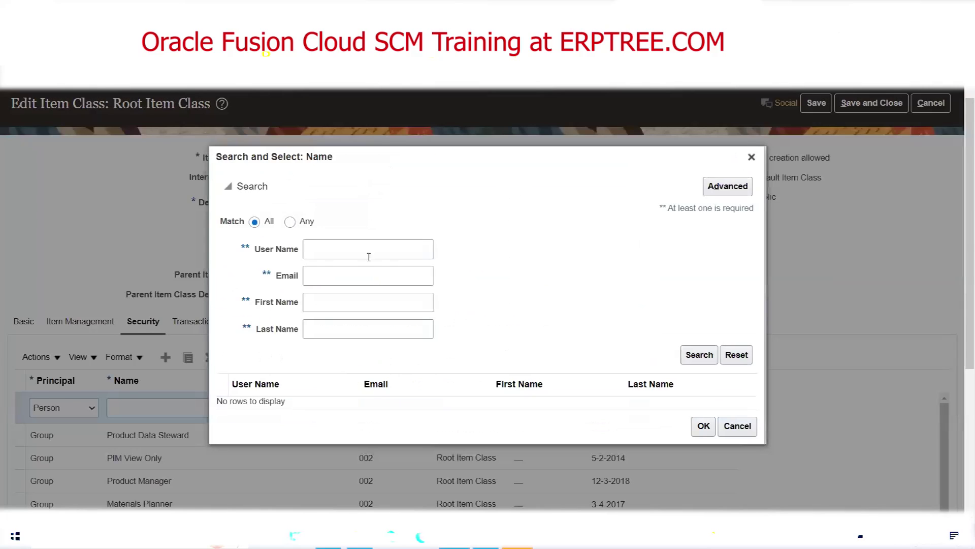
{"action": "left_click", "coordinate": [363, 249]}
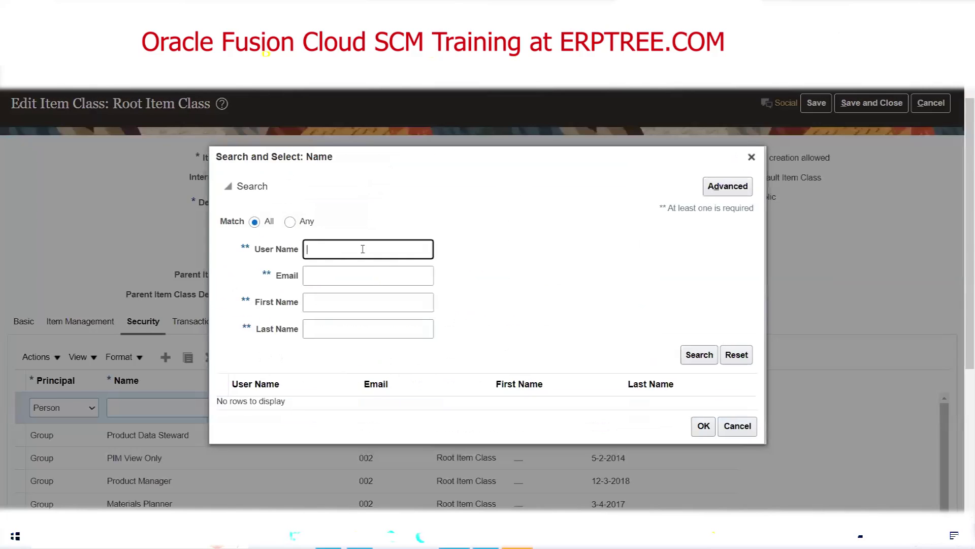
{"action": "type", "text": "MAYO"}
{"action": "left_click", "coordinate": [697, 355]}
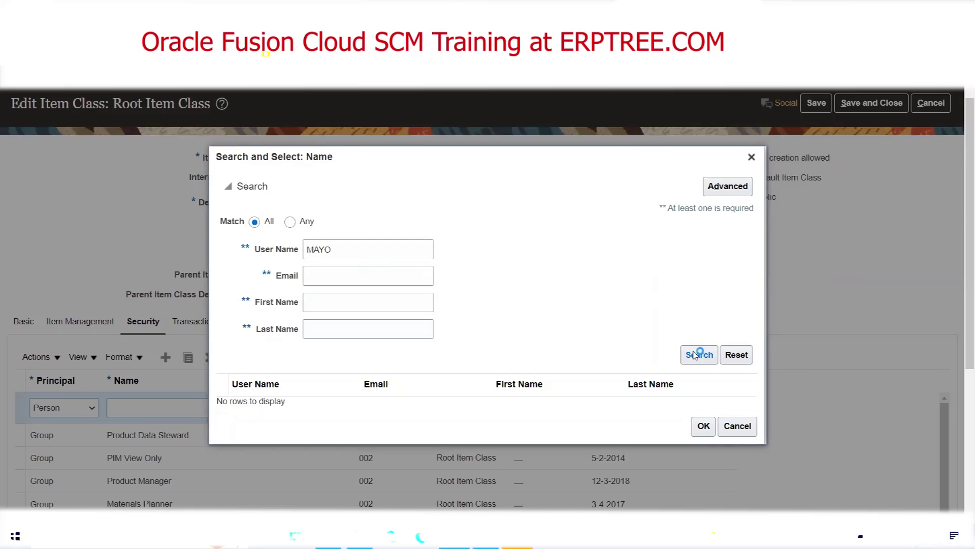
{"action": "left_click", "coordinate": [271, 403]}
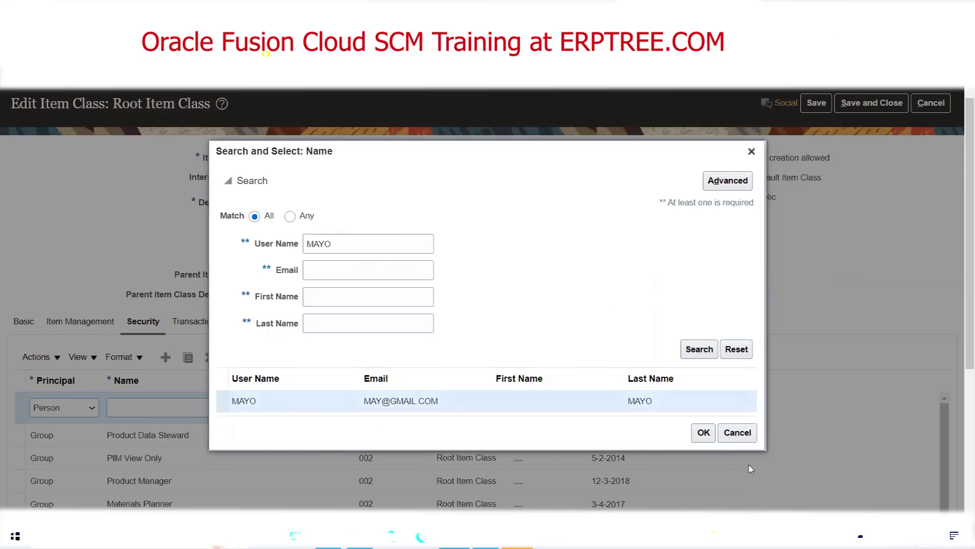
{"action": "left_click", "coordinate": [703, 432]}
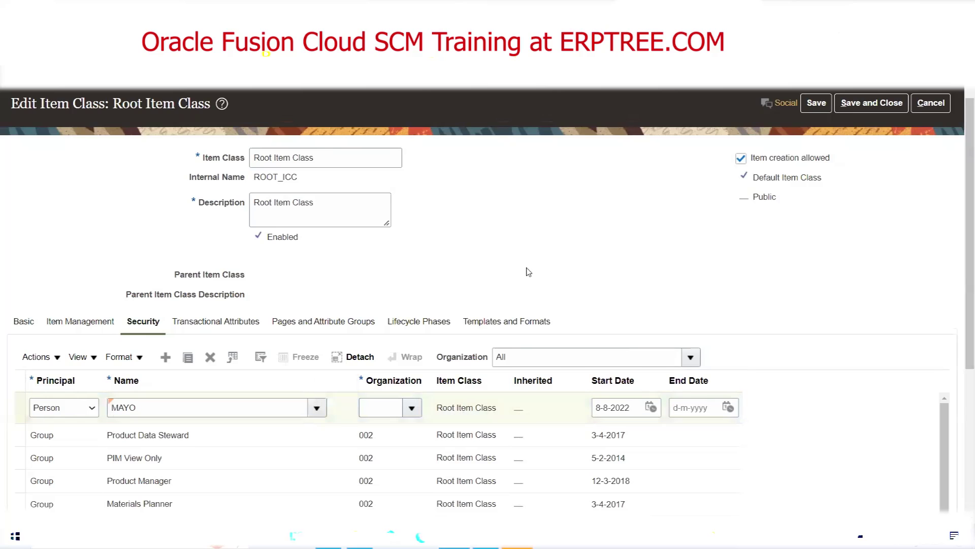
Search organization names for MAYO and assign MIM (MAYO ITEM MASTER) as the organization of the new security row.
{"action": "scroll", "coordinate": [528, 271], "scroll_direction": "down", "scroll_amount": 1}
{"action": "left_click", "coordinate": [410, 344]}
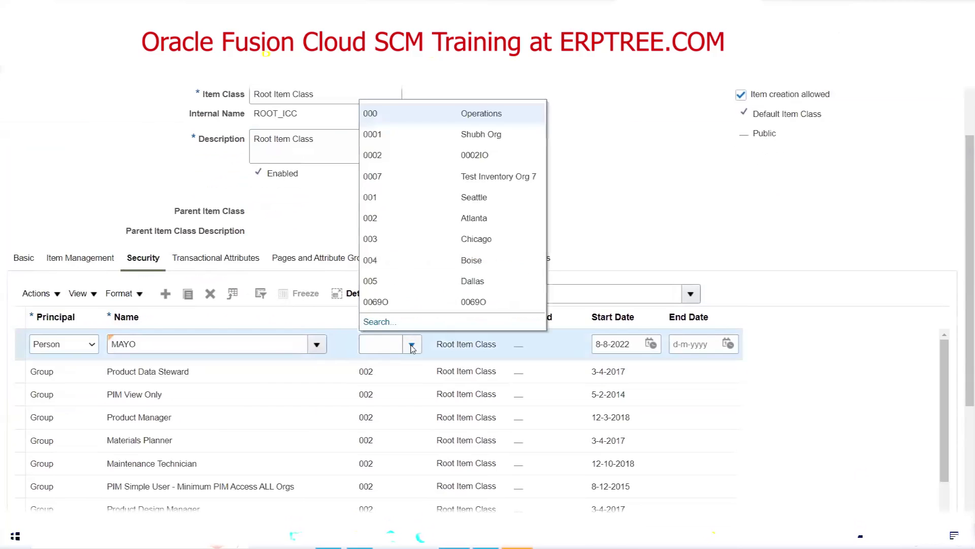
{"action": "left_click", "coordinate": [384, 325]}
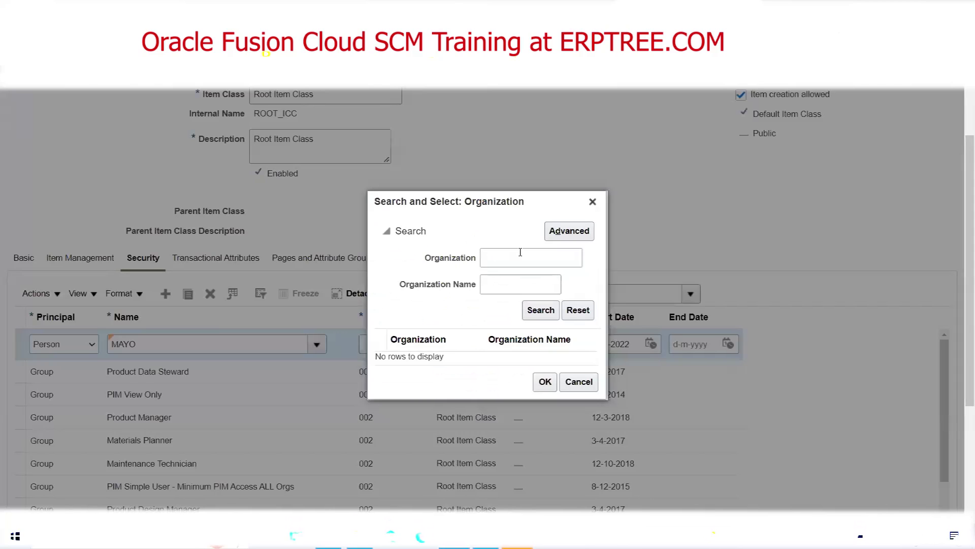
{"action": "left_click", "coordinate": [520, 252]}
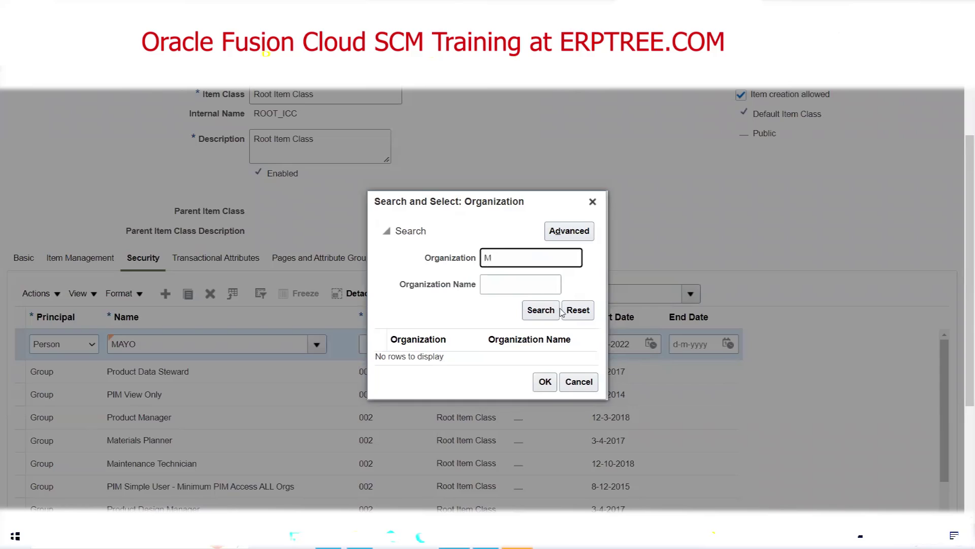
{"action": "key", "text": "BackSpace"}
{"action": "key", "text": "Tab"}
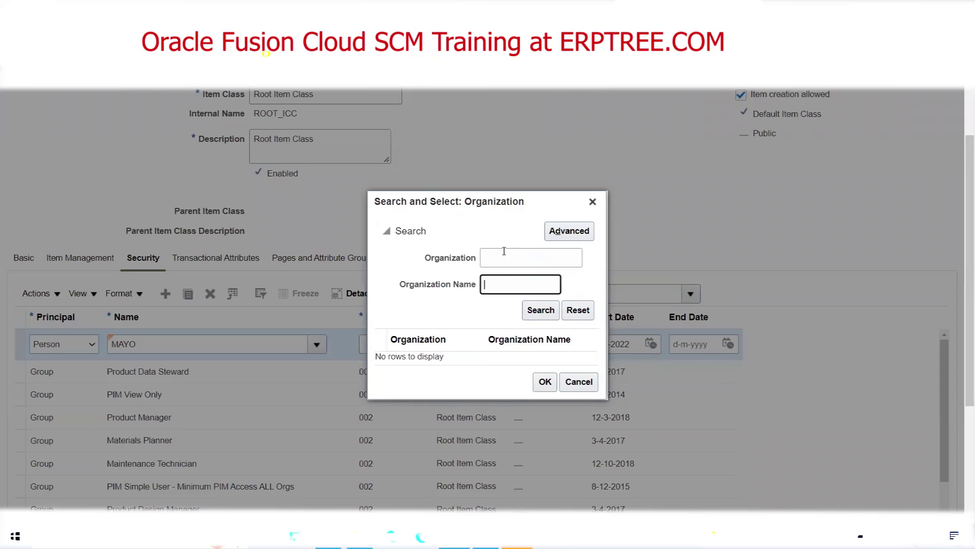
{"action": "type", "text": "MAYO"}
{"action": "left_click", "coordinate": [541, 312]}
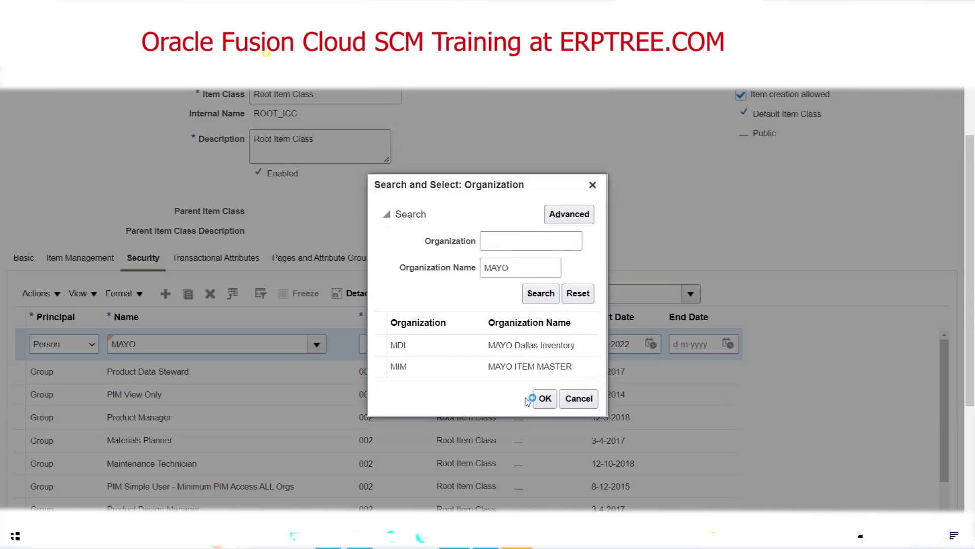
{"action": "left_click", "coordinate": [413, 366]}
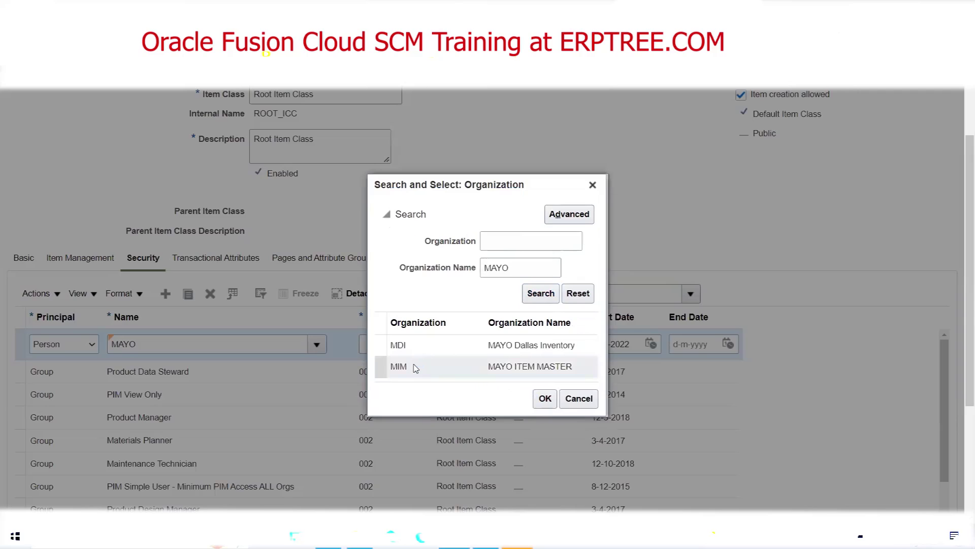
{"action": "left_click", "coordinate": [545, 400]}
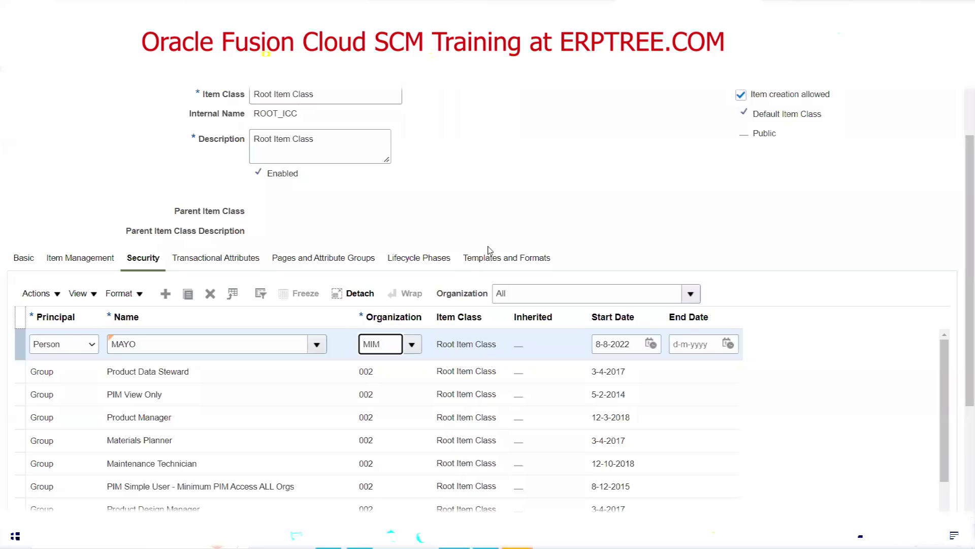
Start adding actions to the new MIM security row and search for all available actions without filters.
{"action": "scroll", "coordinate": [489, 248], "scroll_direction": "up", "scroll_amount": 2}
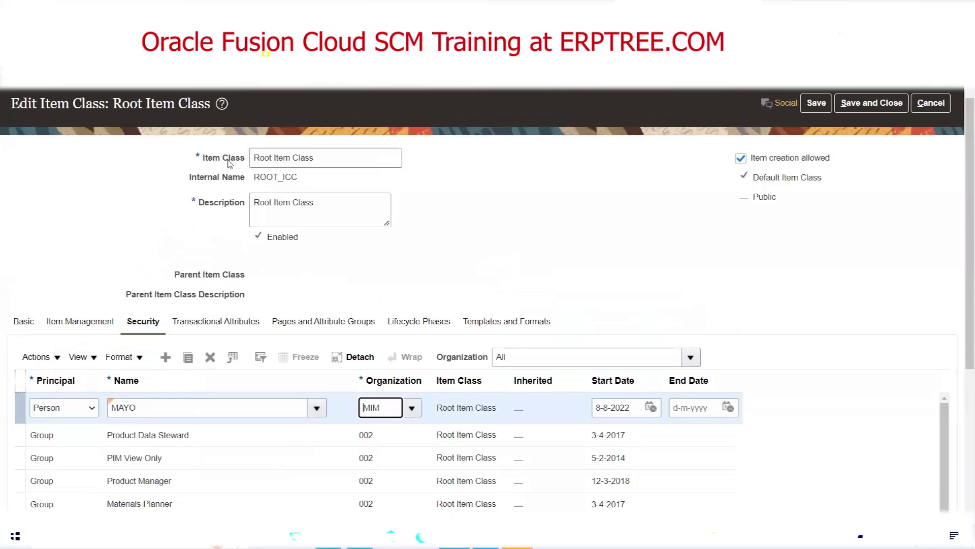
{"action": "scroll", "coordinate": [330, 251], "scroll_direction": "down", "scroll_amount": 2}
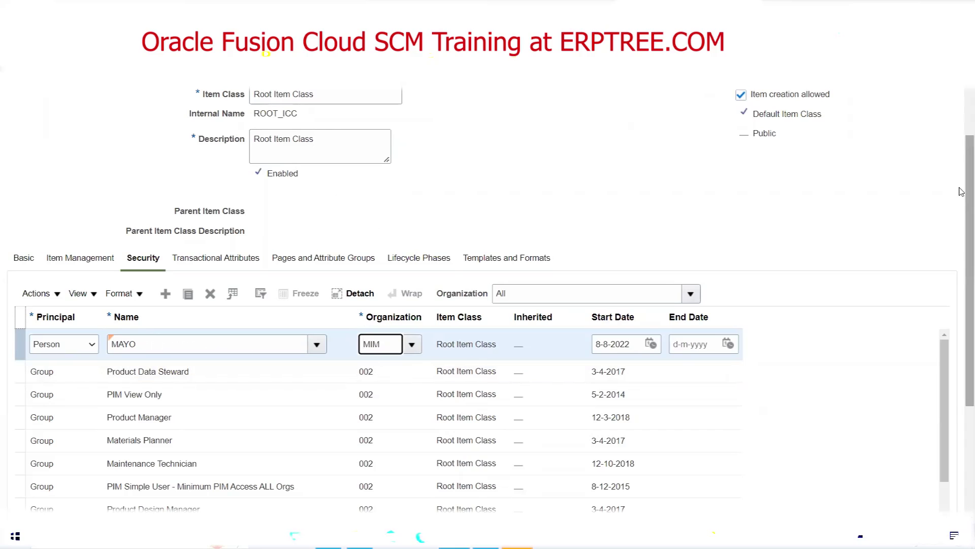
{"action": "left_click_drag", "start_coordinate": [962, 193], "coordinate": [960, 342]}
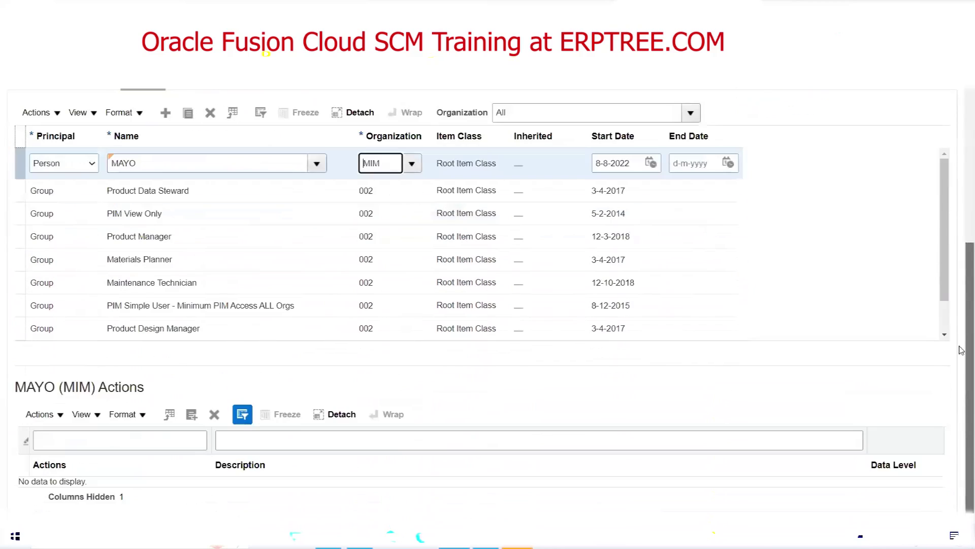
{"action": "left_click", "coordinate": [191, 416]}
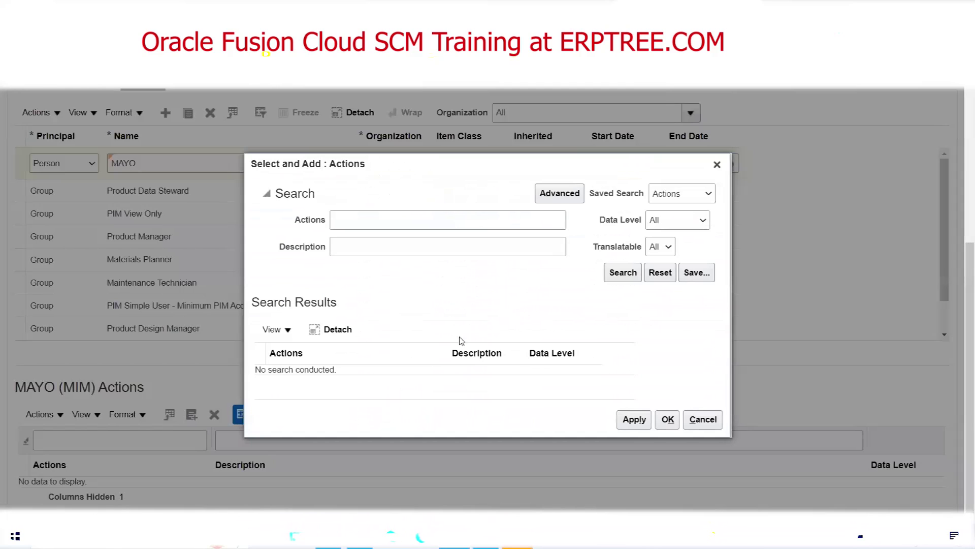
{"action": "left_click", "coordinate": [615, 277]}
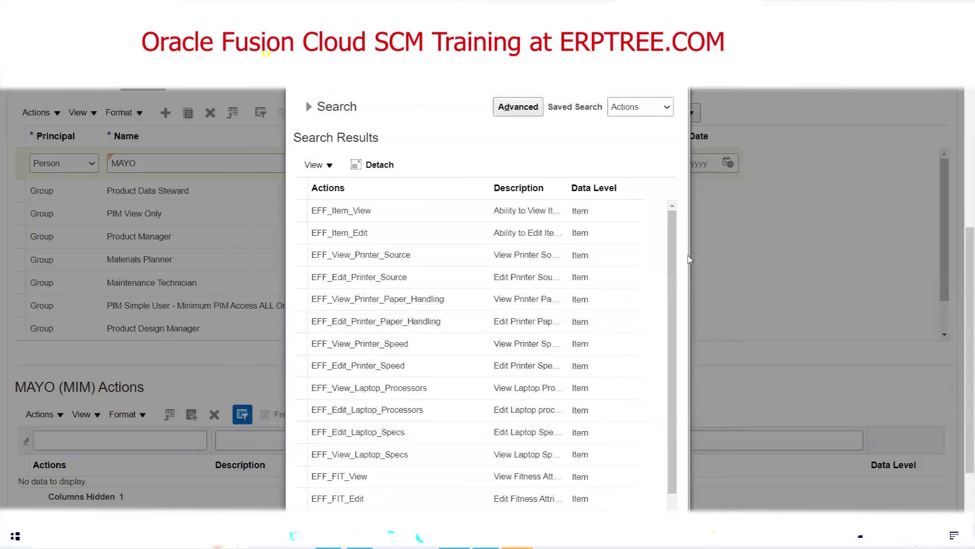
Look through the list of actions available for the MIM security row, including the Maintain Item and View Item actions.
{"action": "left_click_drag", "start_coordinate": [677, 226], "coordinate": [696, 449]}
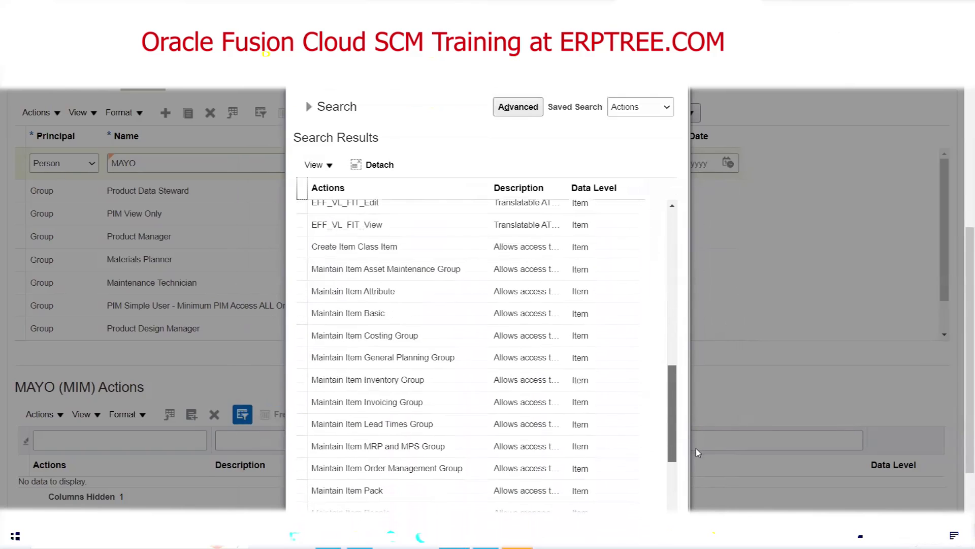
{"action": "left_click", "coordinate": [425, 277]}
{"action": "left_click", "coordinate": [411, 304]}
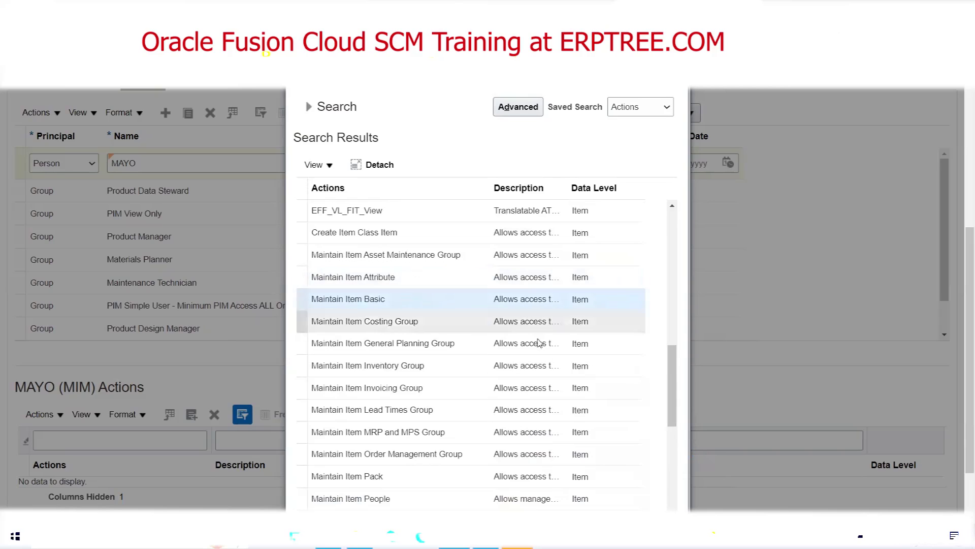
{"action": "left_click_drag", "start_coordinate": [674, 362], "coordinate": [676, 369]}
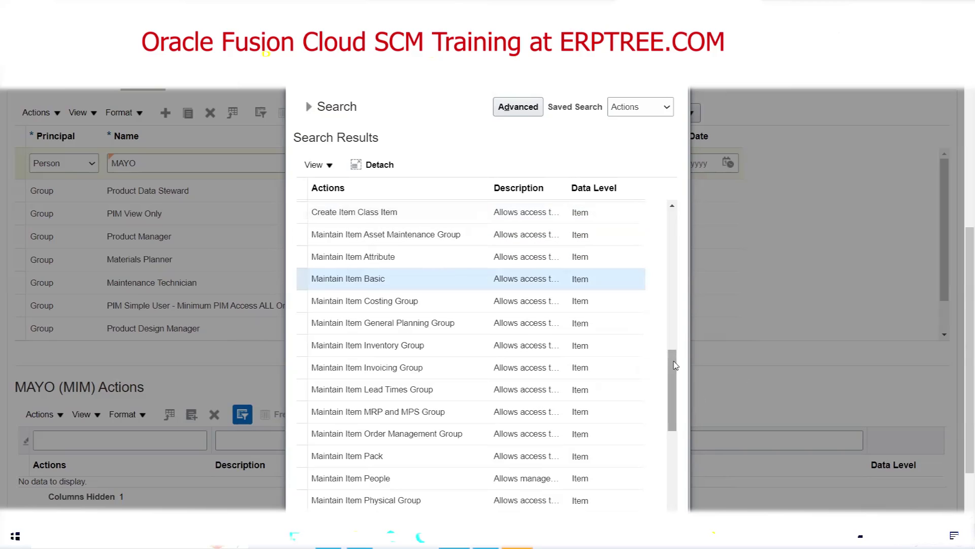
{"action": "left_click_drag", "start_coordinate": [676, 366], "coordinate": [672, 460]}
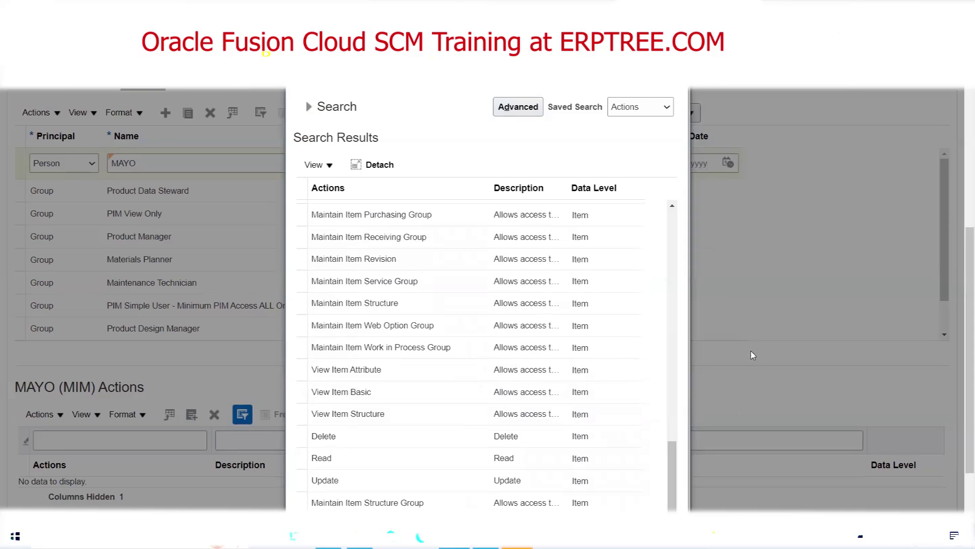
{"action": "scroll", "coordinate": [691, 410], "scroll_direction": "down", "scroll_amount": 2}
{"action": "left_click_drag", "start_coordinate": [673, 422], "coordinate": [670, 159]}
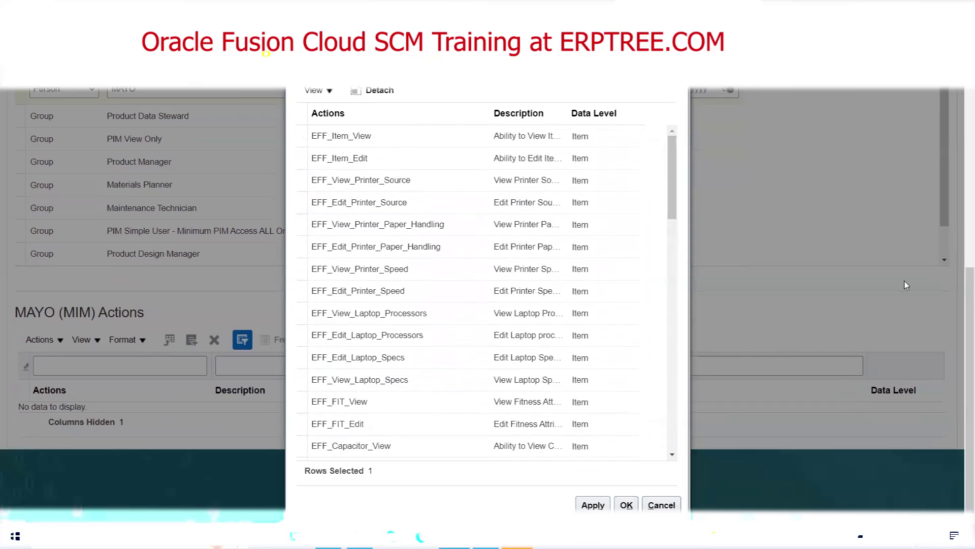
Select all listed actions and add them to the MAYO security row for organization MIM.
{"action": "scroll", "coordinate": [875, 281], "scroll_direction": "up", "scroll_amount": 3}
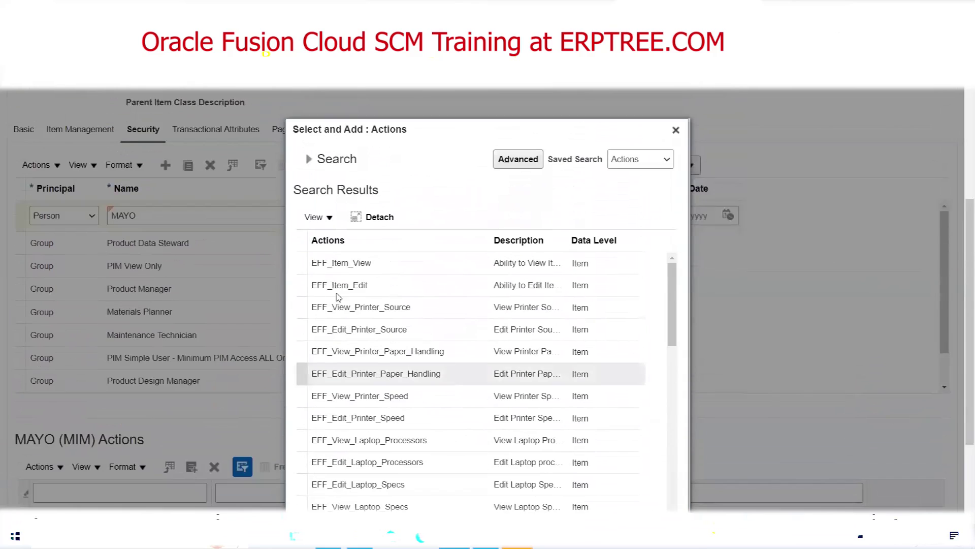
{"action": "left_click", "coordinate": [302, 239]}
{"action": "scroll", "coordinate": [795, 307], "scroll_direction": "down", "scroll_amount": 3}
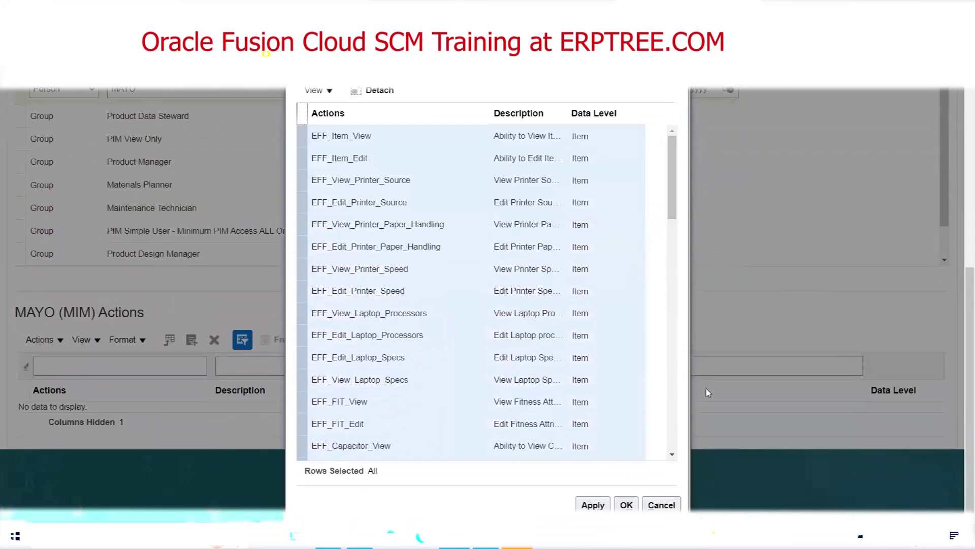
{"action": "left_click", "coordinate": [594, 506]}
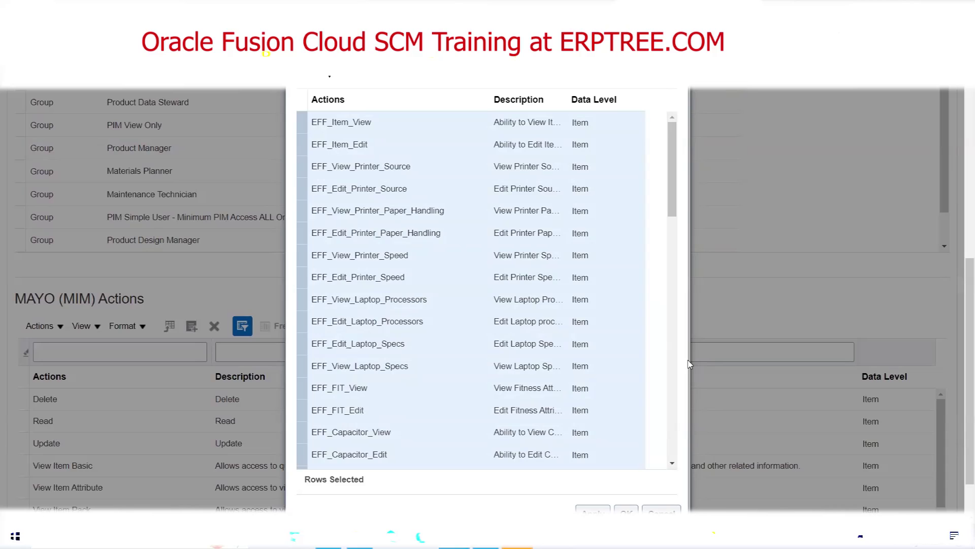
{"action": "scroll", "coordinate": [740, 311], "scroll_direction": "down", "scroll_amount": 2}
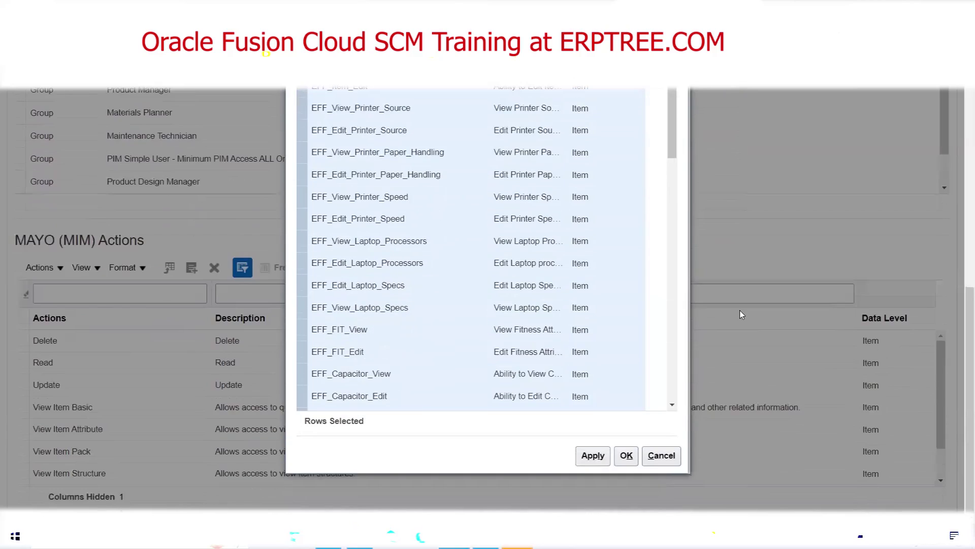
{"action": "left_click", "coordinate": [627, 455]}
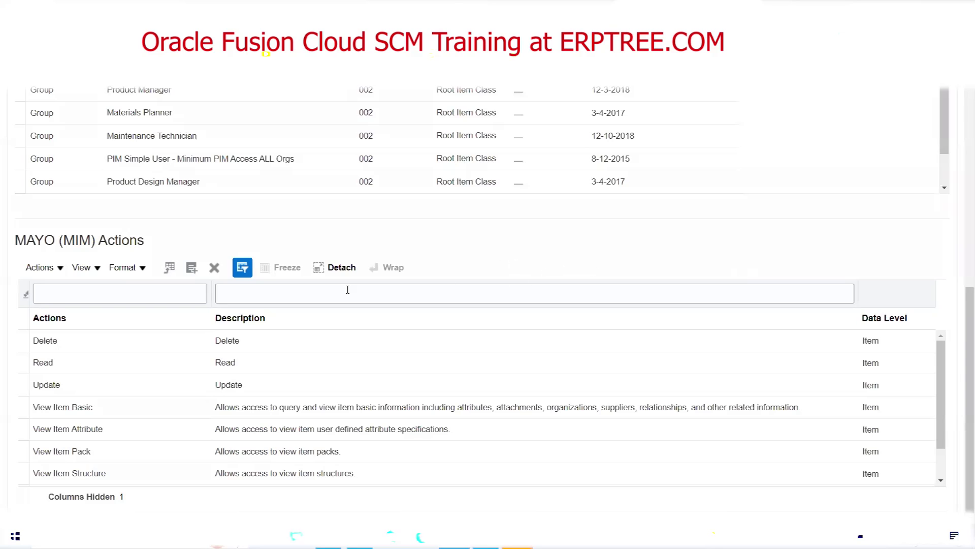
Review the MIM security row's name and organization together with the actions assigned to it.
{"action": "scroll", "coordinate": [347, 290], "scroll_direction": "up", "scroll_amount": 3}
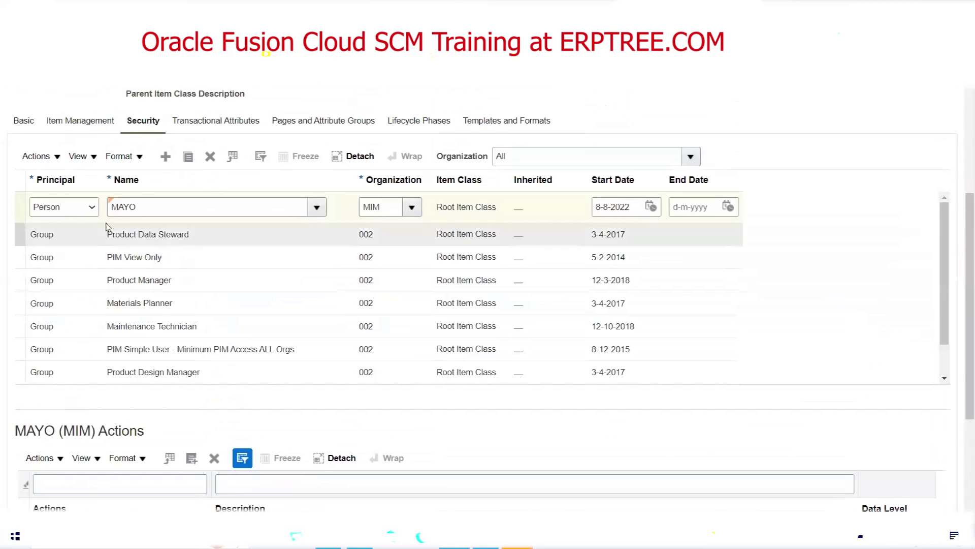
{"action": "double_click", "coordinate": [393, 206]}
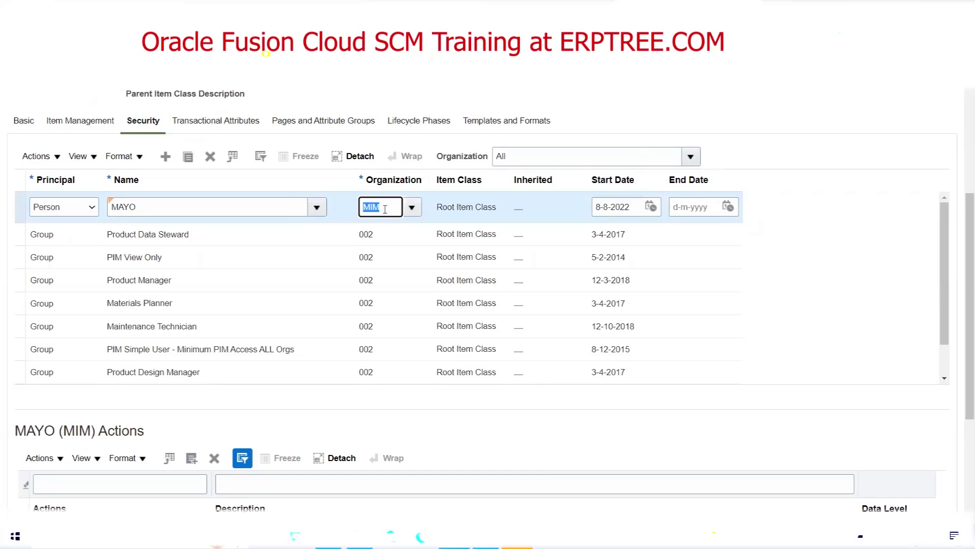
{"action": "double_click", "coordinate": [179, 210]}
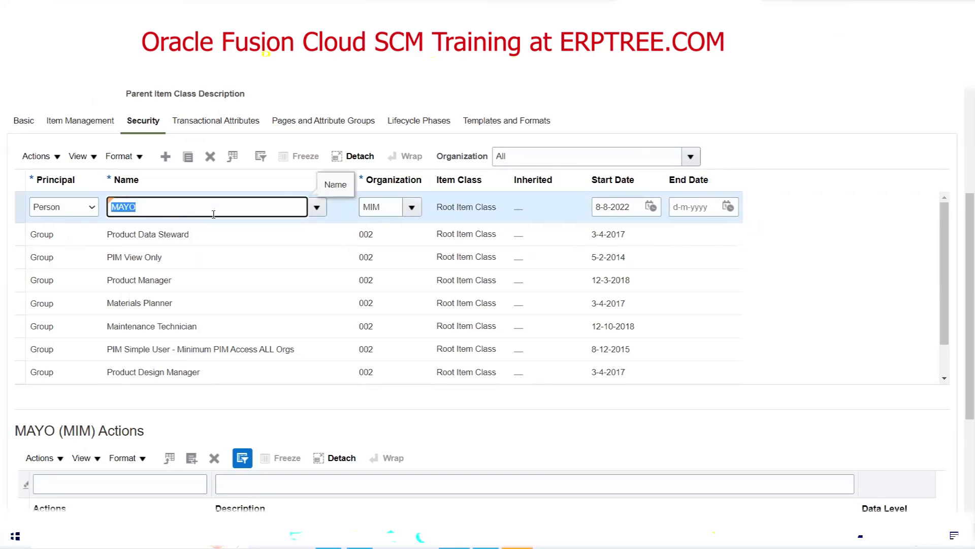
{"action": "left_click_drag", "start_coordinate": [398, 204], "coordinate": [317, 204]}
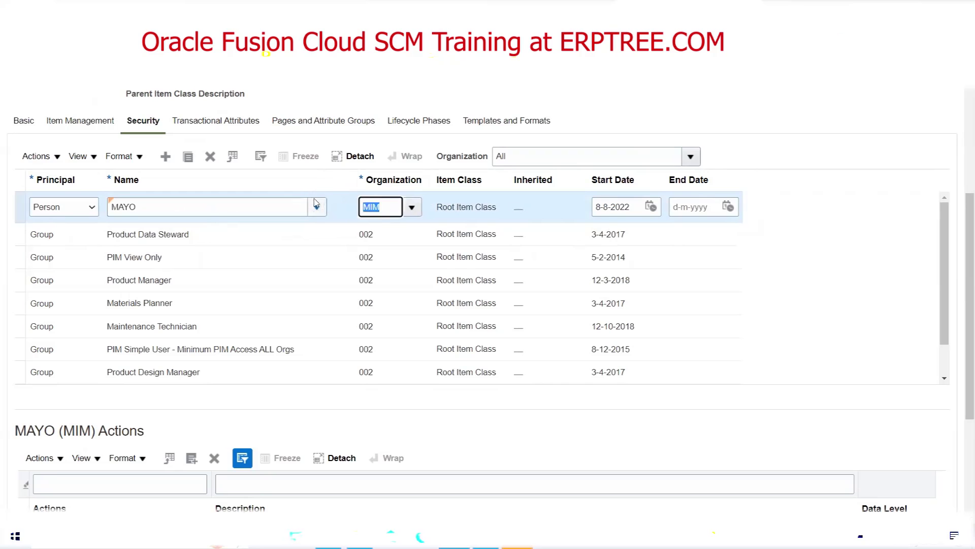
{"action": "scroll", "coordinate": [960, 343], "scroll_direction": "down", "scroll_amount": 3}
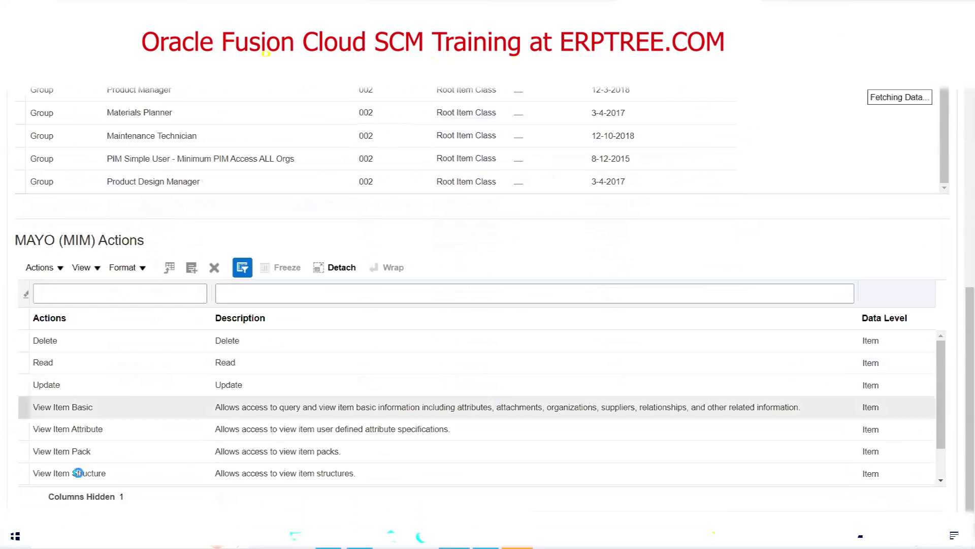
{"action": "scroll", "coordinate": [461, 387], "scroll_direction": "up", "scroll_amount": 5}
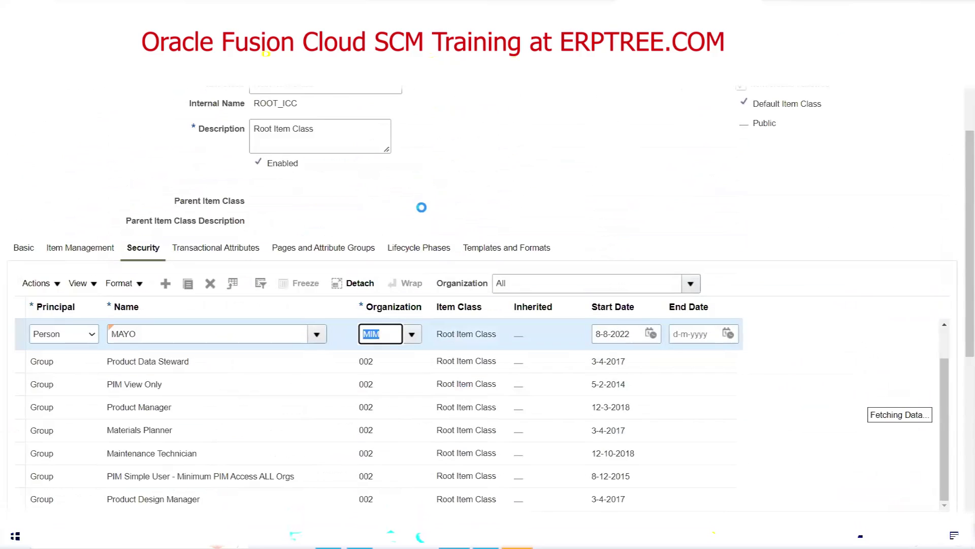
{"action": "scroll", "coordinate": [607, 376], "scroll_direction": "up", "scroll_amount": 2}
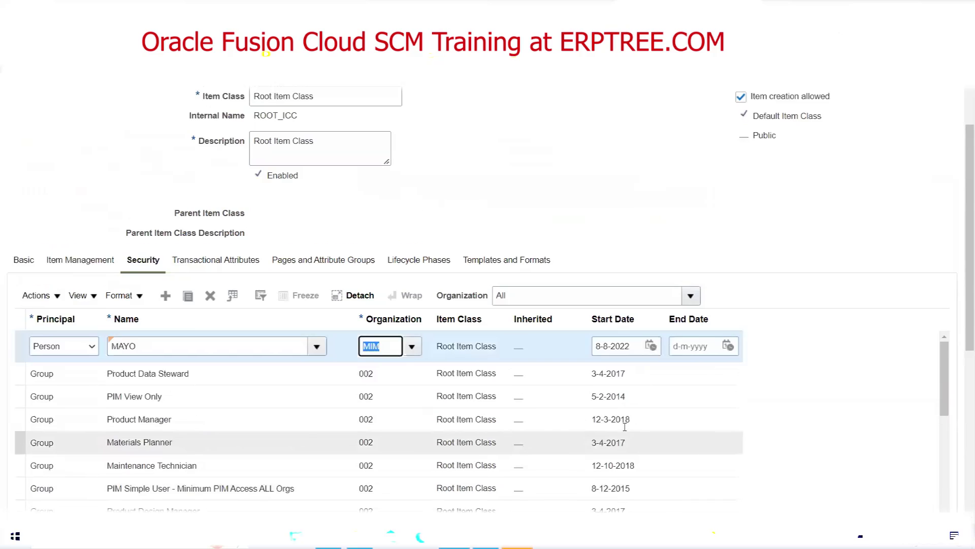
Add a second security row to Root Item Class with Person as the principal.
{"action": "left_click_drag", "start_coordinate": [961, 182], "coordinate": [961, 302]}
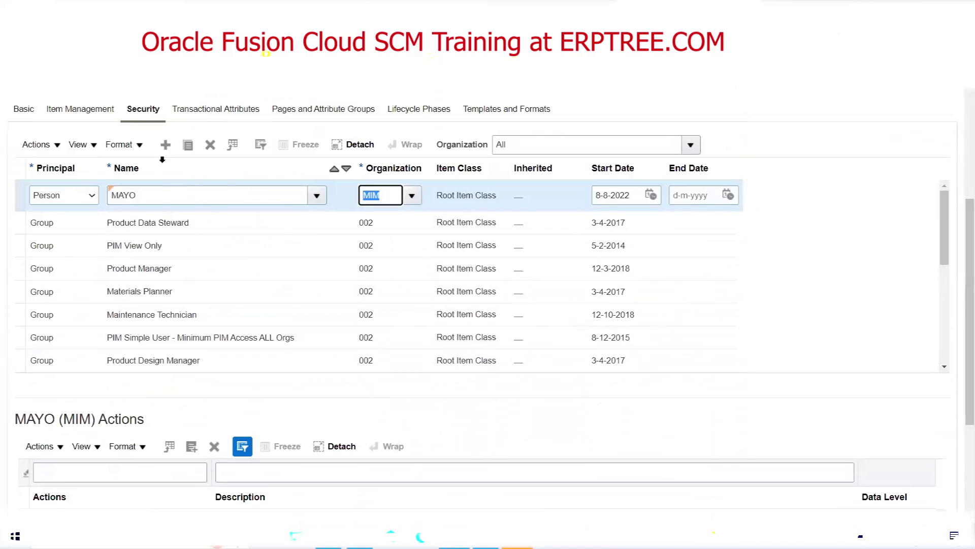
{"action": "left_click", "coordinate": [164, 151]}
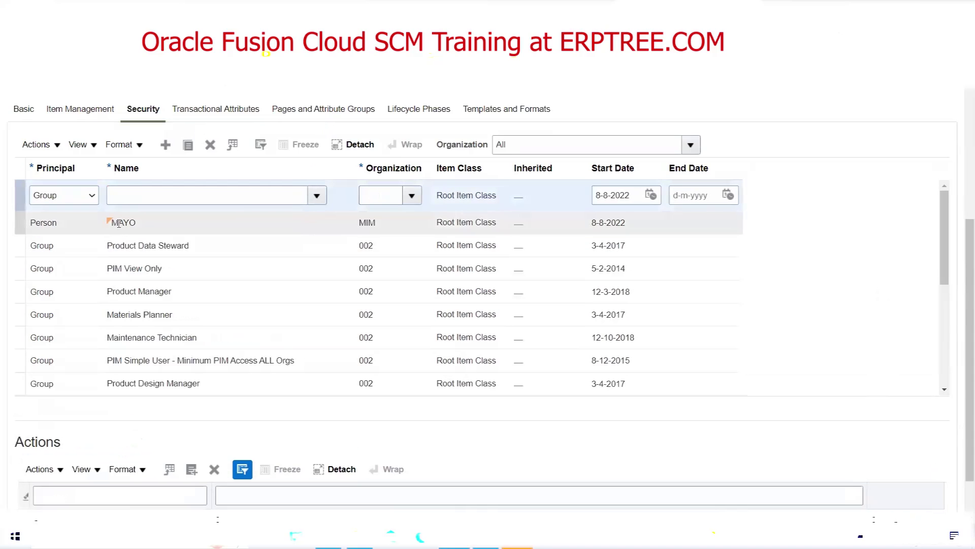
{"action": "left_click", "coordinate": [89, 198]}
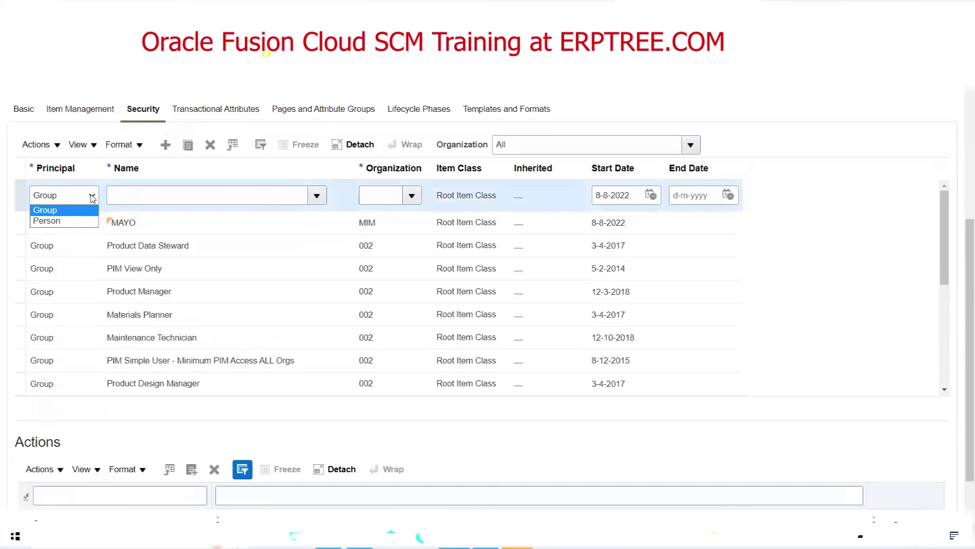
{"action": "left_click", "coordinate": [76, 222]}
Search the user names for MAYO and assign the matching MAYO user to the second security row.
{"action": "left_click", "coordinate": [200, 195]}
{"action": "type", "text": "MAY"}
{"action": "key", "text": "Tab"}
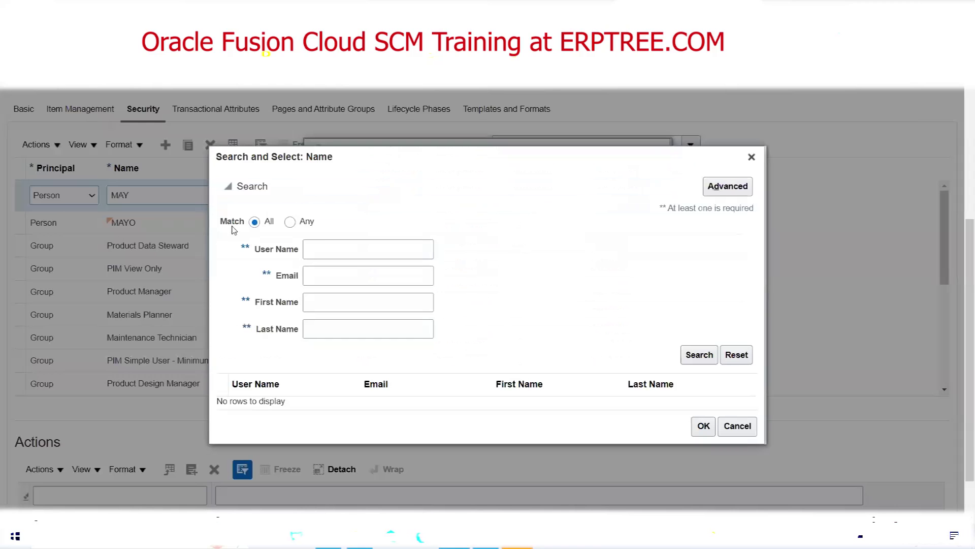
{"action": "left_click", "coordinate": [326, 246]}
{"action": "type", "text": "MAYO"}
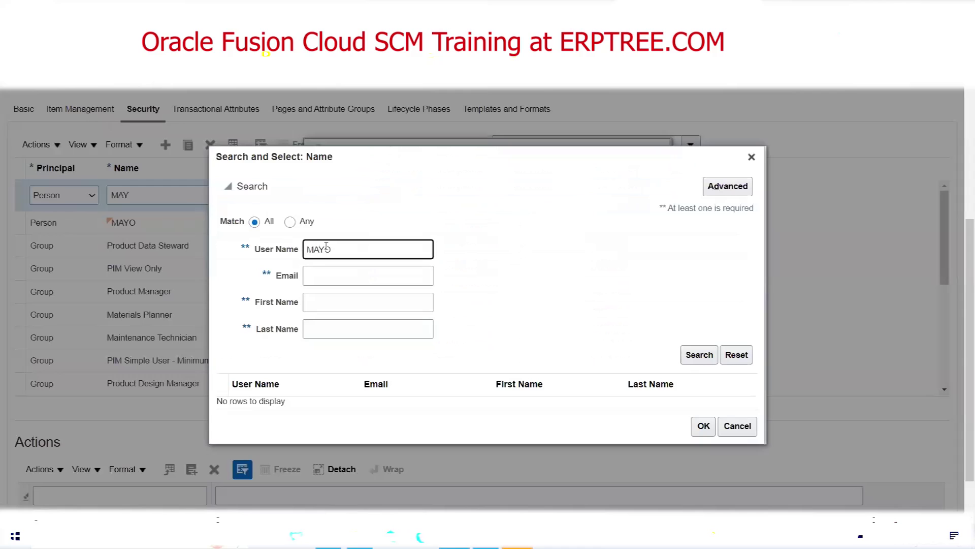
{"action": "left_click", "coordinate": [692, 360]}
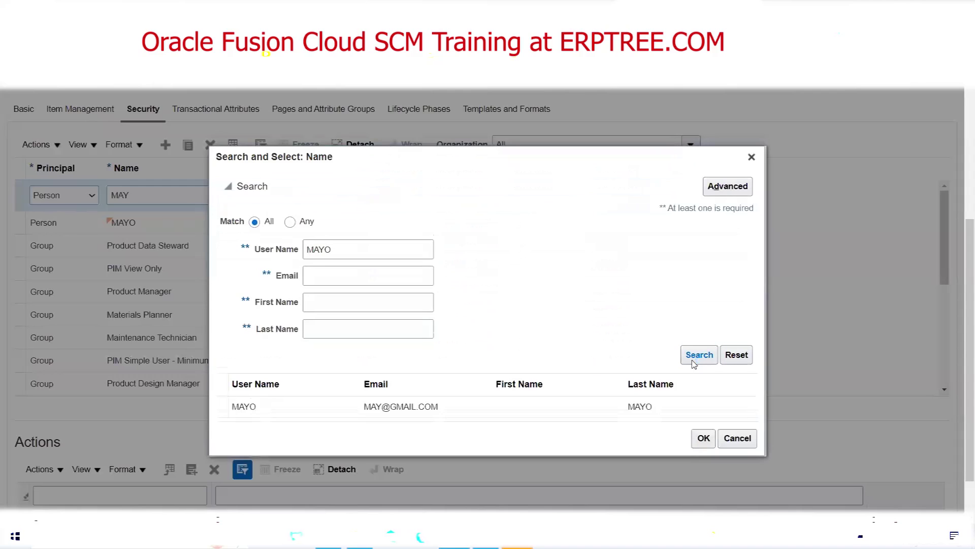
{"action": "left_click", "coordinate": [285, 409]}
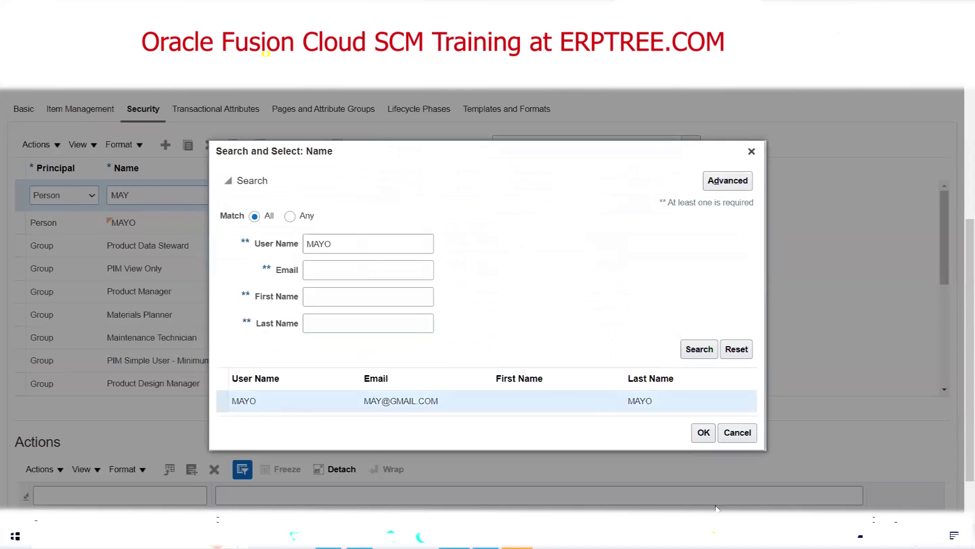
{"action": "left_click", "coordinate": [703, 432]}
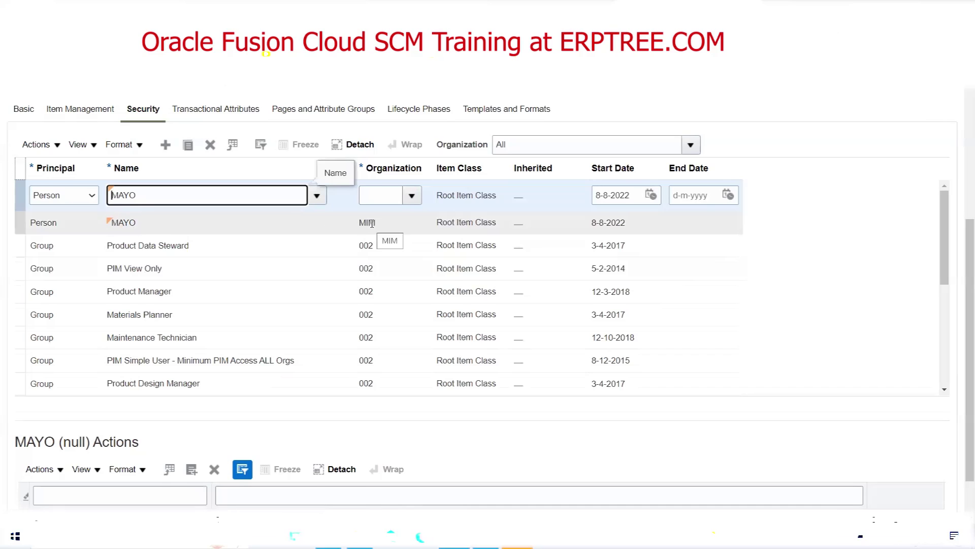
Search organization names for MAYO and assign MDI (MAYO Dallas Inventory) as the organization of the second security row.
{"action": "scroll", "coordinate": [373, 225], "scroll_direction": "down", "scroll_amount": 5}
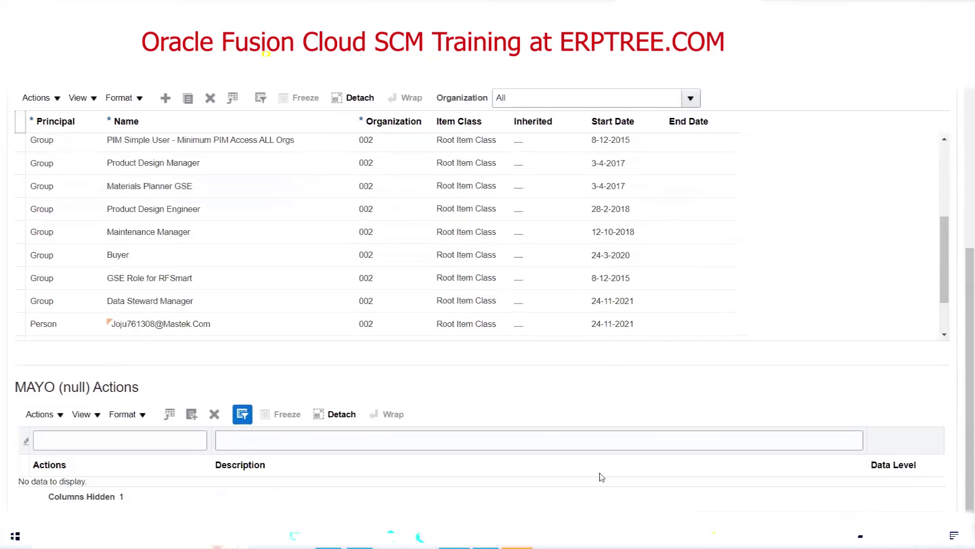
{"action": "scroll", "coordinate": [740, 391], "scroll_direction": "up", "scroll_amount": 10}
{"action": "scroll", "coordinate": [846, 457], "scroll_direction": "up", "scroll_amount": 5}
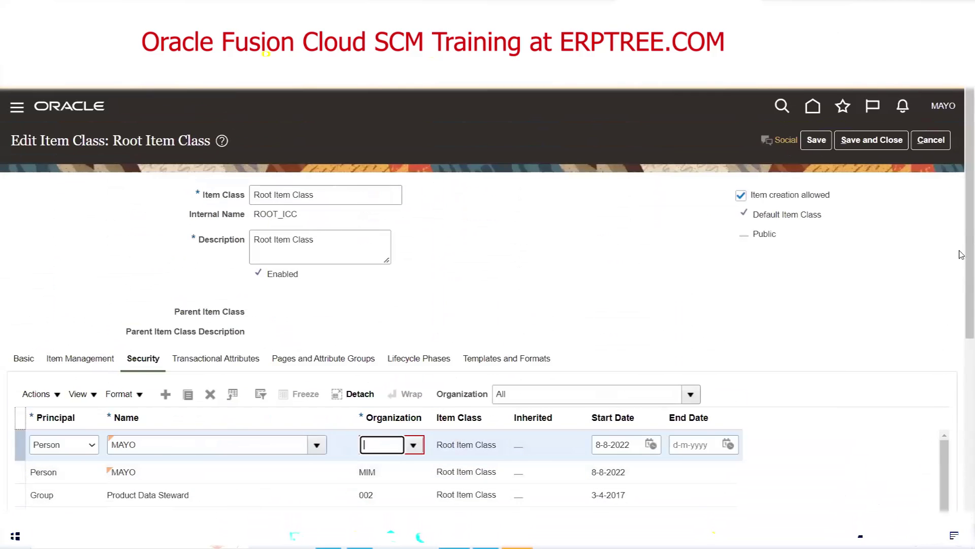
{"action": "scroll", "coordinate": [962, 266], "scroll_direction": "down", "scroll_amount": 5}
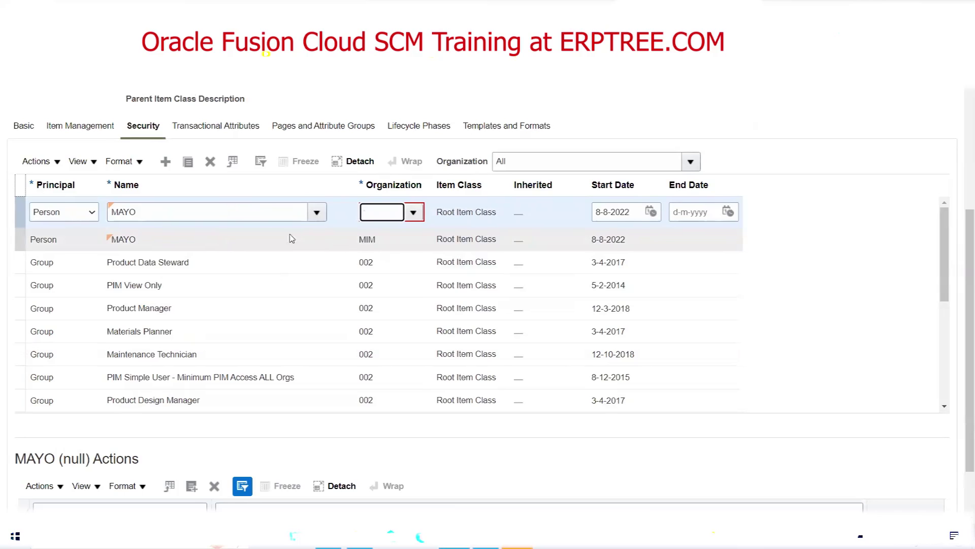
{"action": "left_click", "coordinate": [414, 212]}
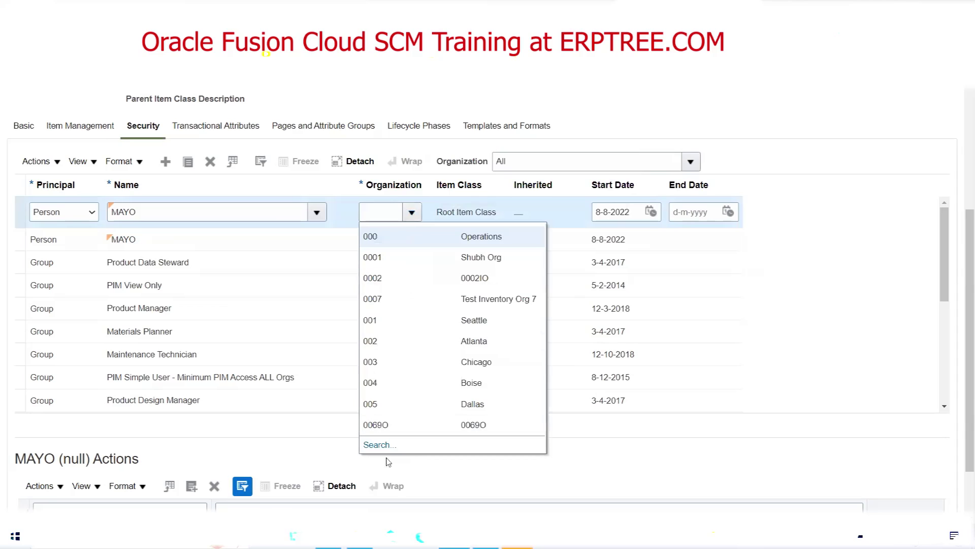
{"action": "left_click", "coordinate": [374, 442]}
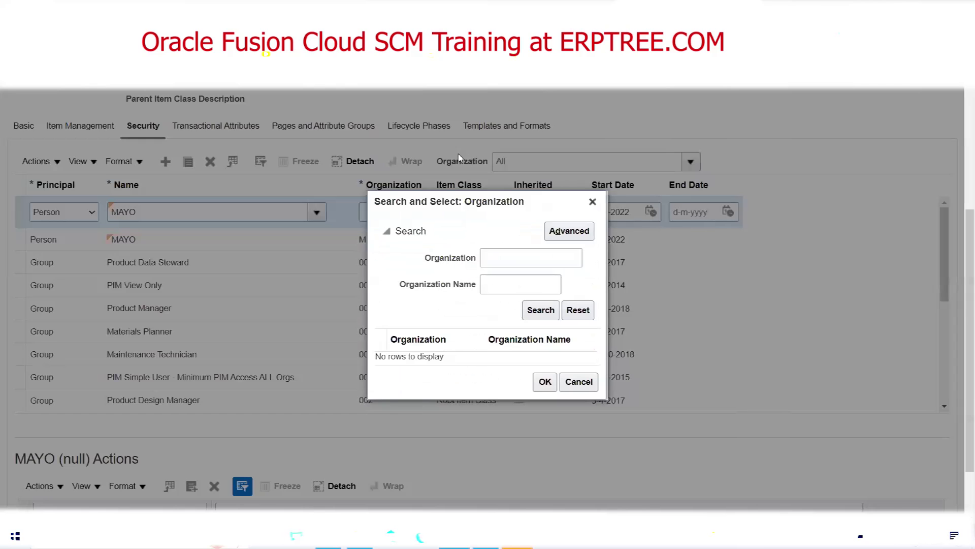
{"action": "left_click", "coordinate": [513, 285]}
{"action": "type", "text": "MAYO"}
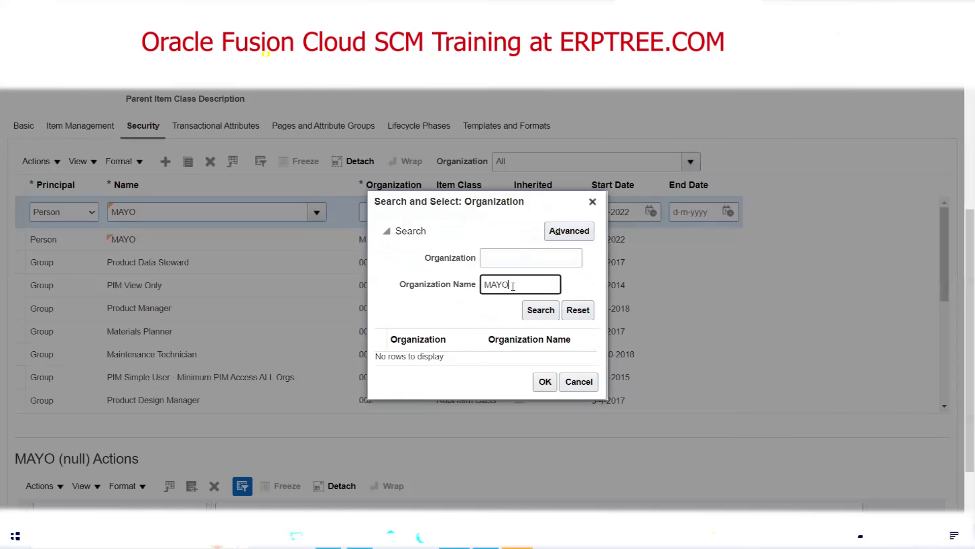
{"action": "left_click", "coordinate": [538, 310]}
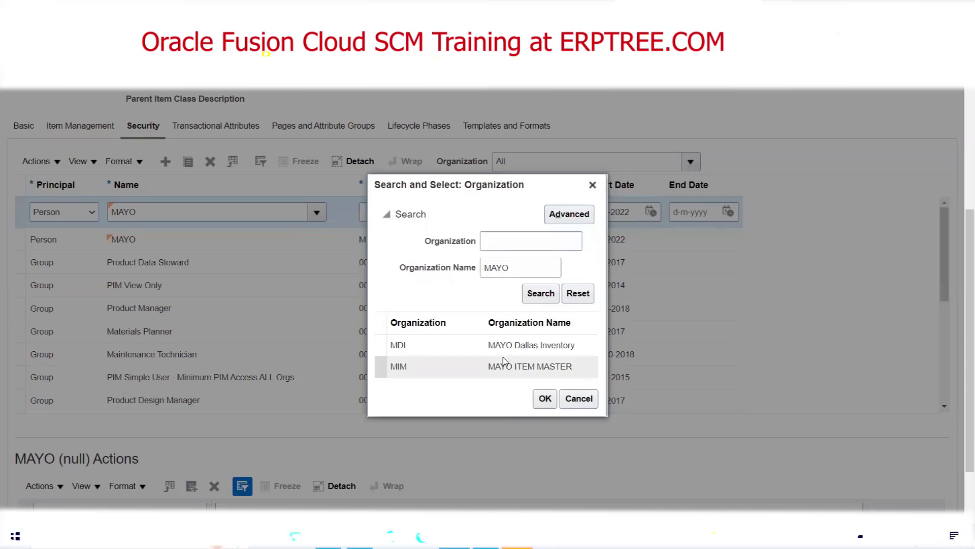
{"action": "left_click", "coordinate": [502, 353]}
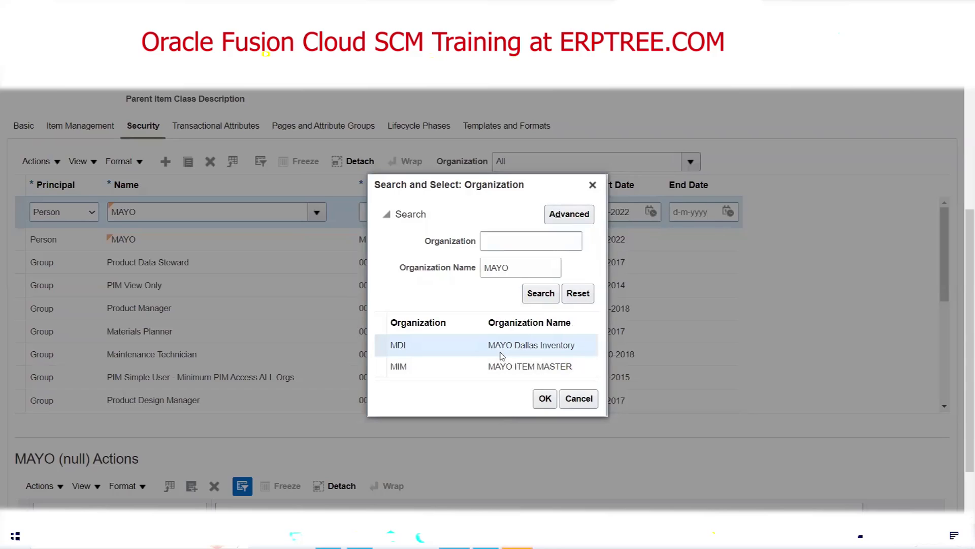
{"action": "left_click", "coordinate": [544, 400]}
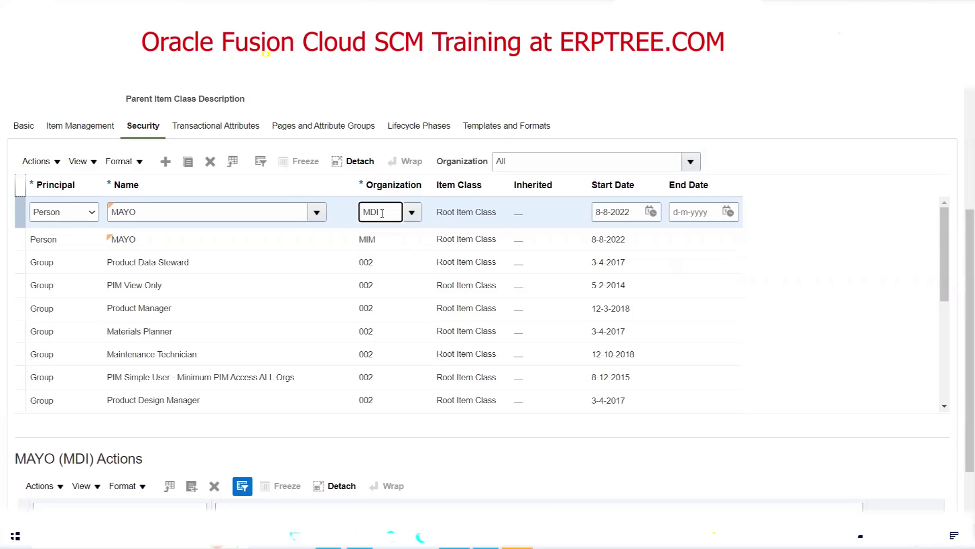
{"action": "scroll", "coordinate": [961, 257], "scroll_direction": "down", "scroll_amount": 2}
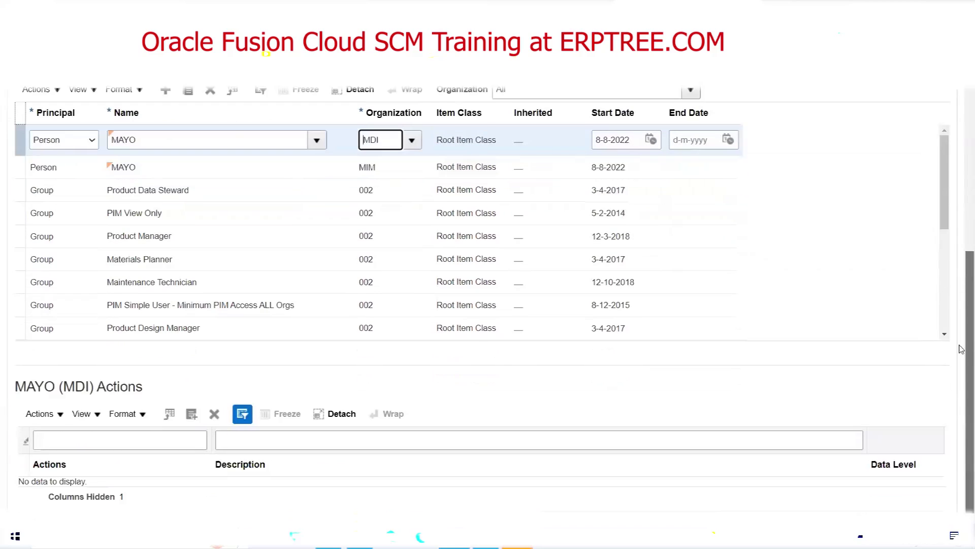
List all available actions for the MAYO (MDI) security row and look through them.
{"action": "left_click", "coordinate": [192, 414]}
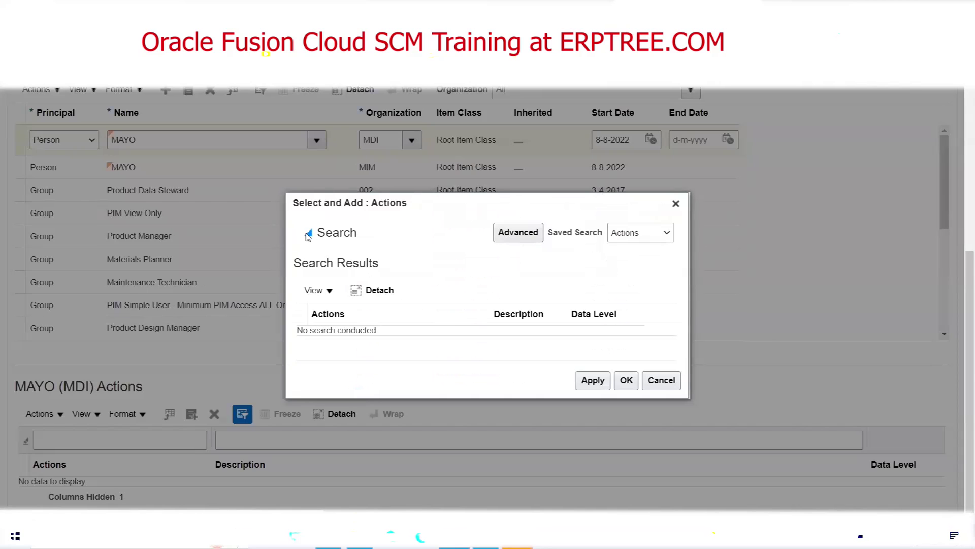
{"action": "left_click", "coordinate": [306, 233]}
{"action": "left_click", "coordinate": [622, 268]}
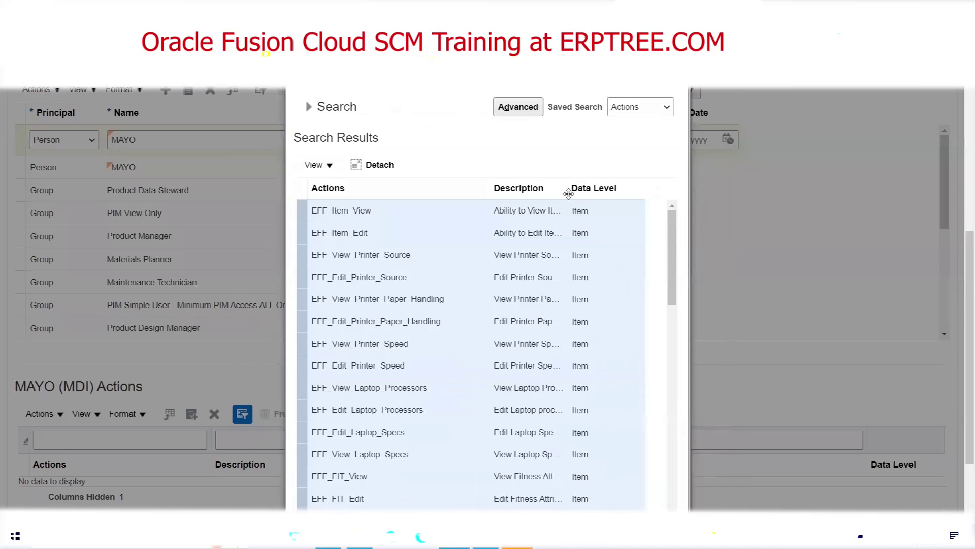
{"action": "left_click_drag", "start_coordinate": [673, 248], "coordinate": [675, 388]}
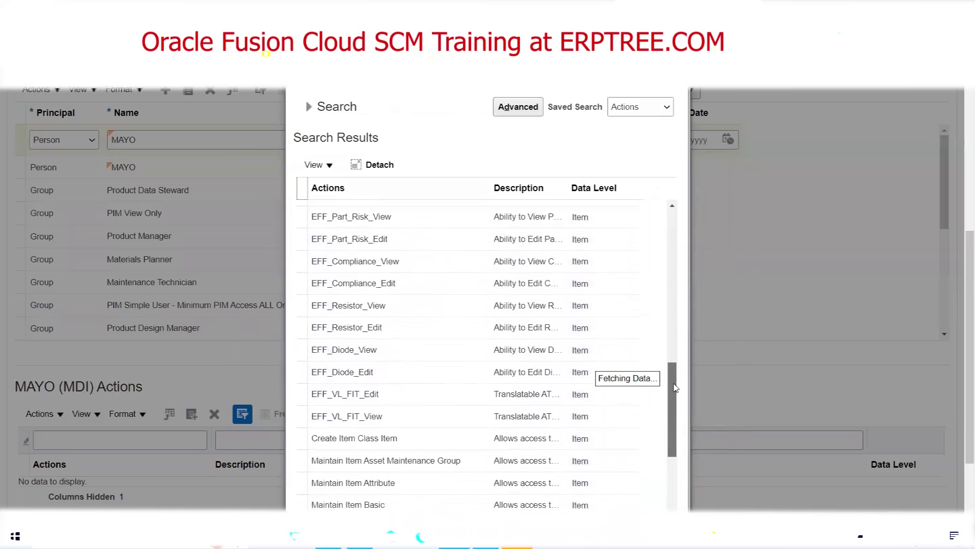
{"action": "left_click_drag", "start_coordinate": [675, 387], "coordinate": [686, 218]}
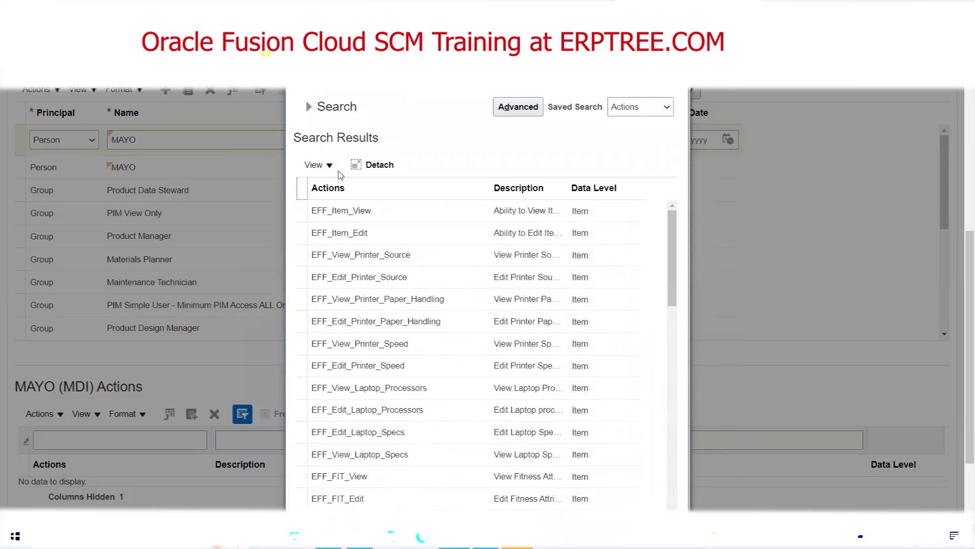
Select every listed action and assign them all to the MAYO (MDI) security row.
{"action": "left_click", "coordinate": [303, 189]}
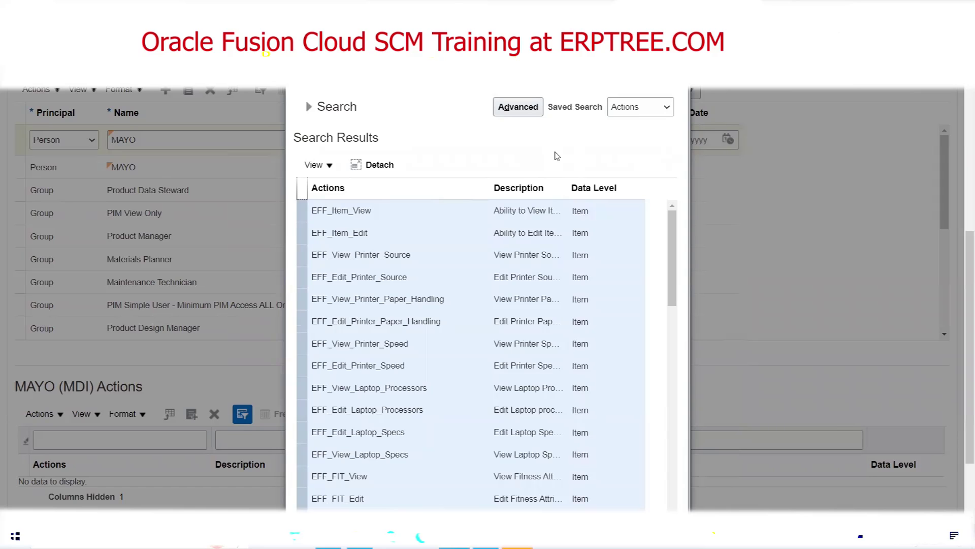
{"action": "scroll", "coordinate": [557, 156], "scroll_direction": "down", "scroll_amount": 2}
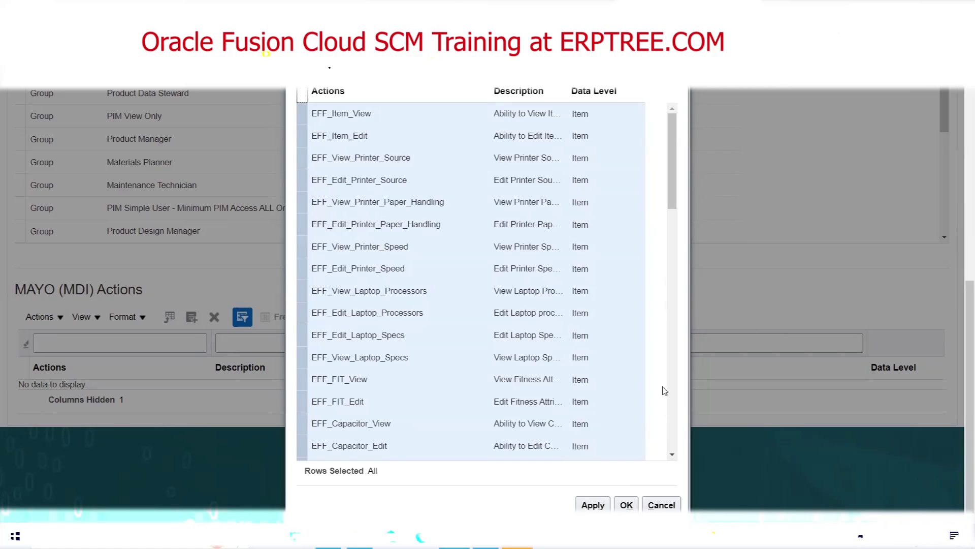
{"action": "left_click", "coordinate": [593, 505]}
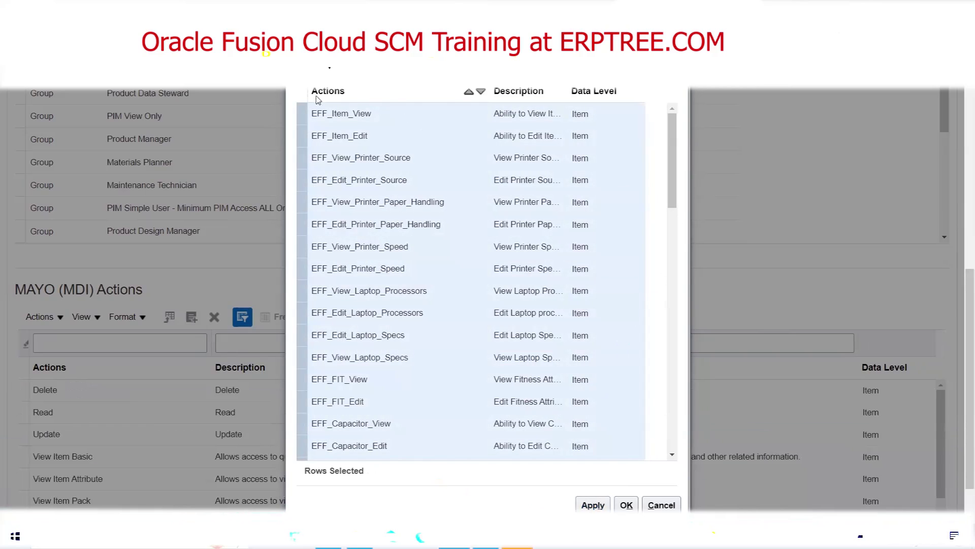
{"action": "left_click", "coordinate": [301, 92]}
{"action": "left_click", "coordinate": [593, 505]}
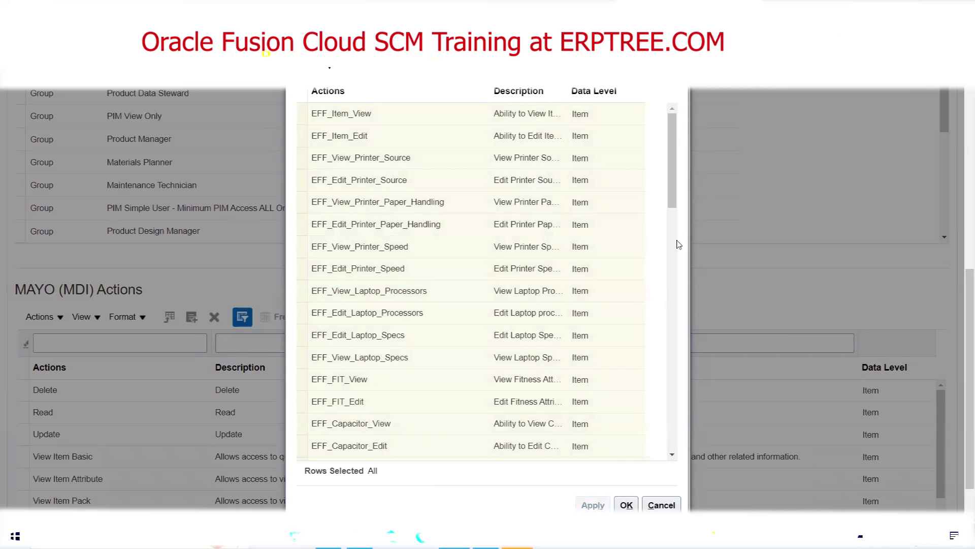
{"action": "left_click", "coordinate": [629, 506]}
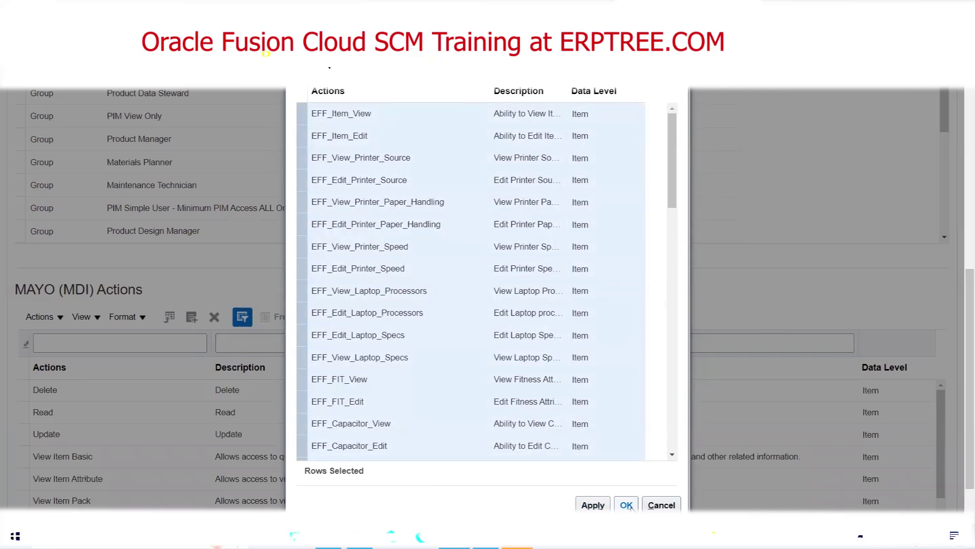
{"action": "scroll", "coordinate": [474, 304], "scroll_direction": "up", "scroll_amount": 1}
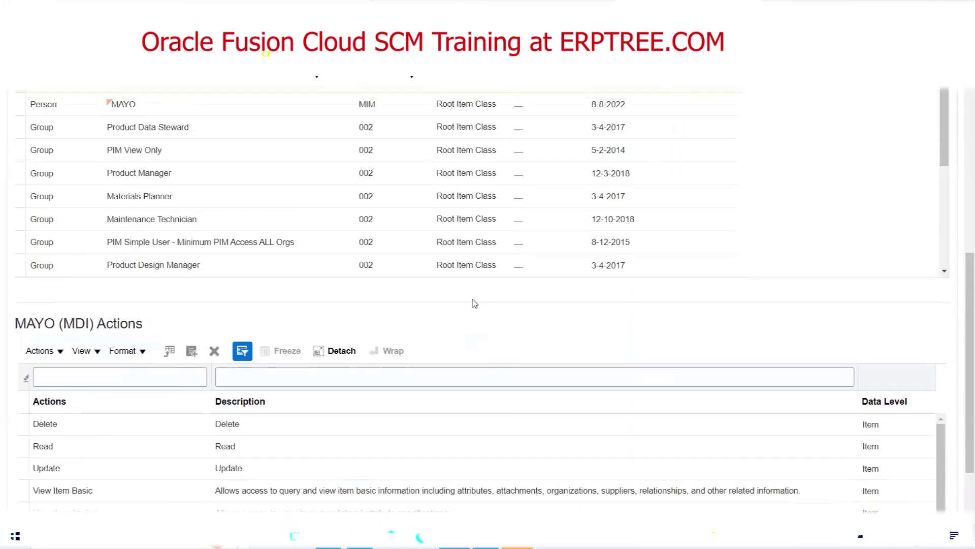
{"action": "scroll", "coordinate": [474, 303], "scroll_direction": "up", "scroll_amount": 3}
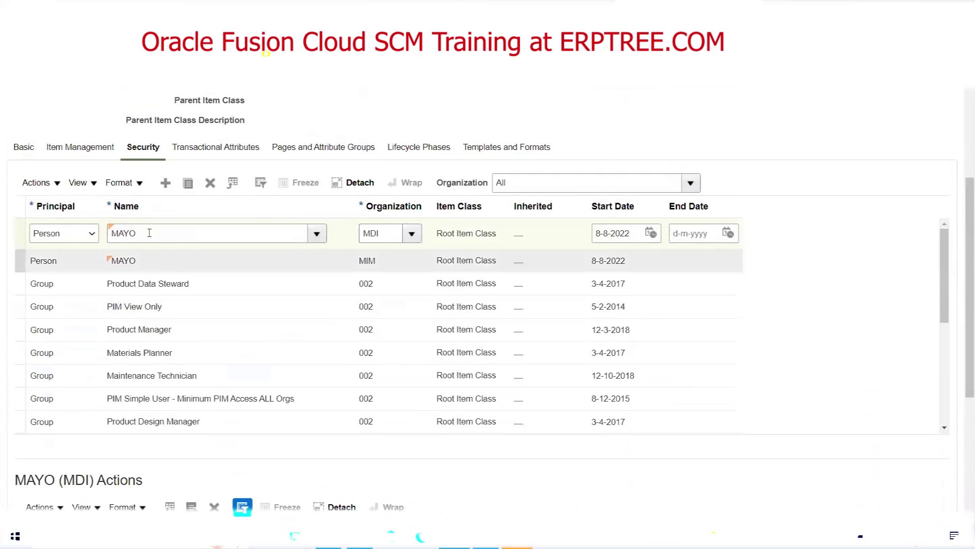
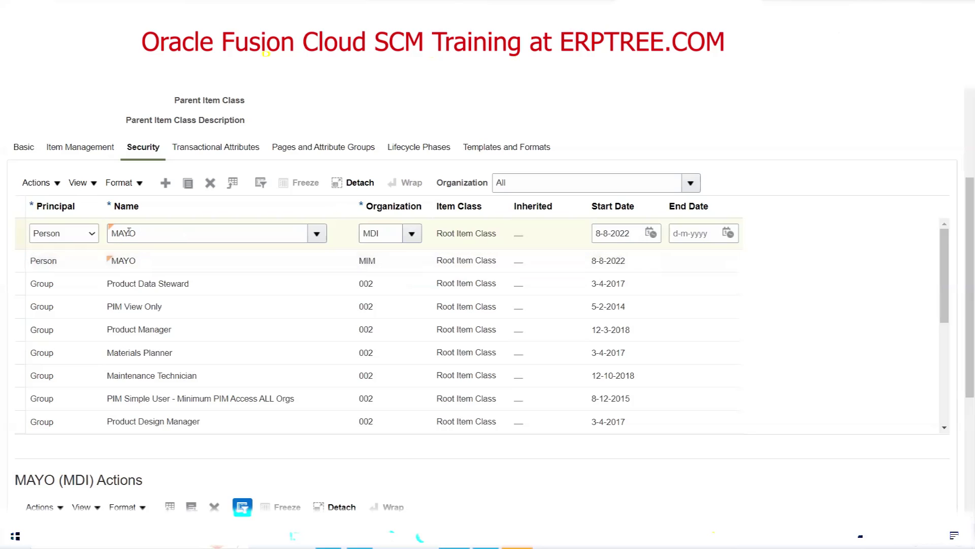
Add a third security row to Root Item Class with Group as the principal and Product Manager as the name.
{"action": "left_click", "coordinate": [165, 184]}
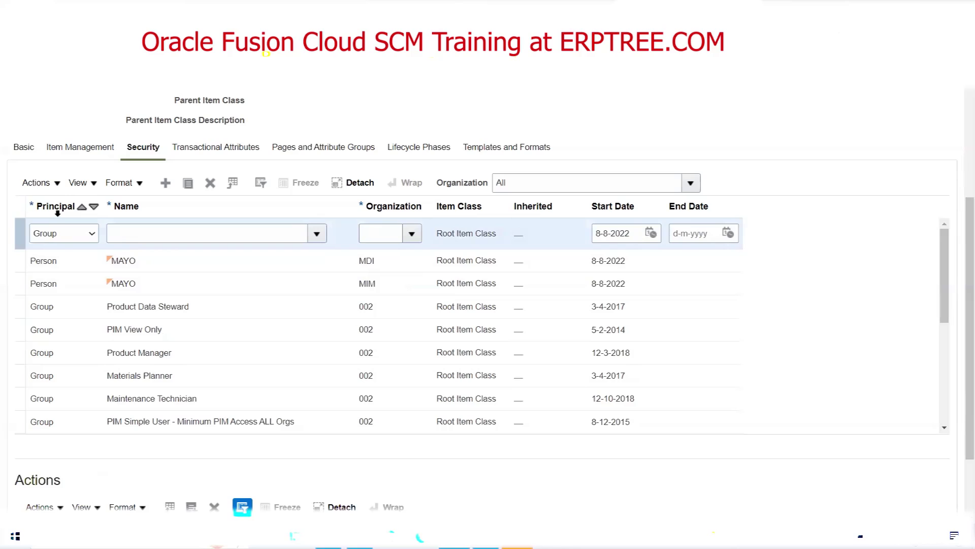
{"action": "left_click", "coordinate": [271, 238]}
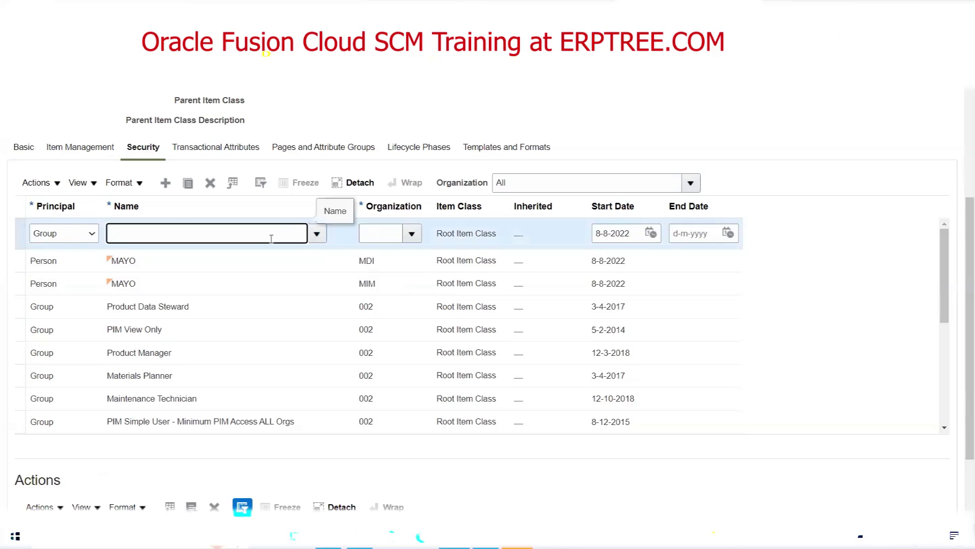
{"action": "type", "text": "Product"}
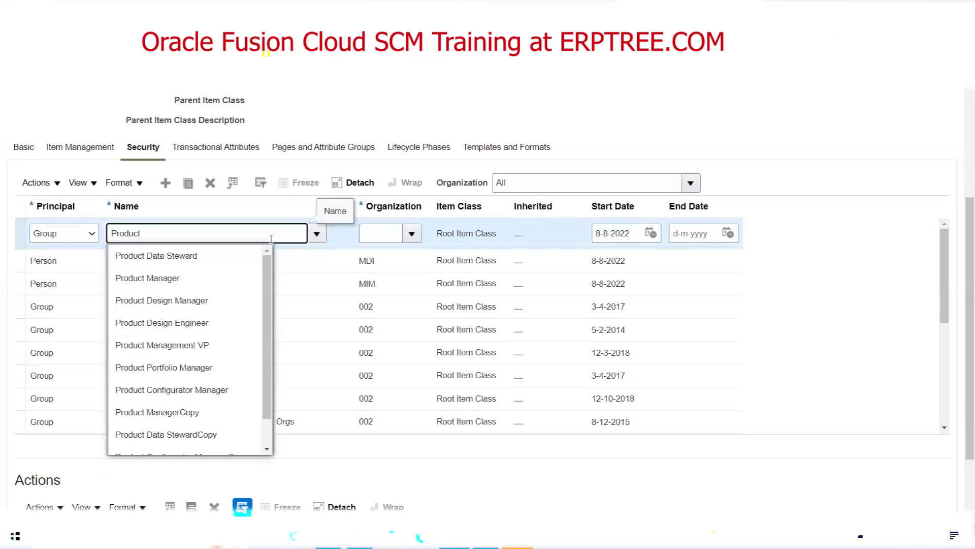
{"action": "left_click", "coordinate": [171, 277]}
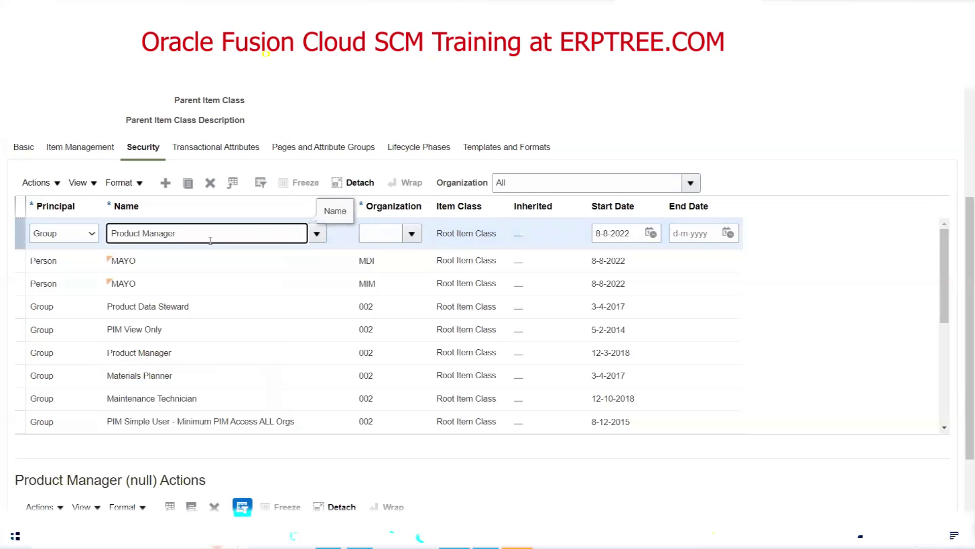
Search the organization names for MIM for the new Product Manager row.
{"action": "left_click", "coordinate": [412, 234]}
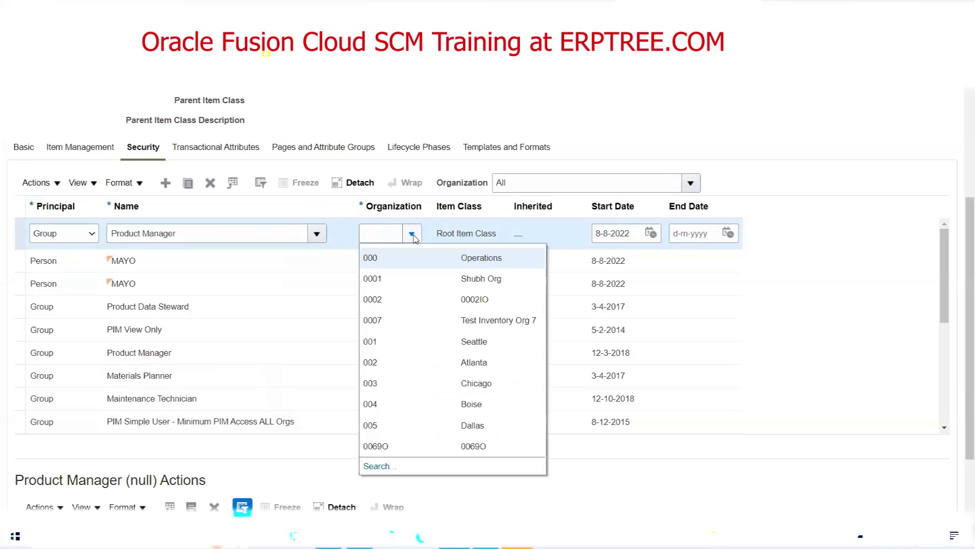
{"action": "left_click", "coordinate": [380, 466]}
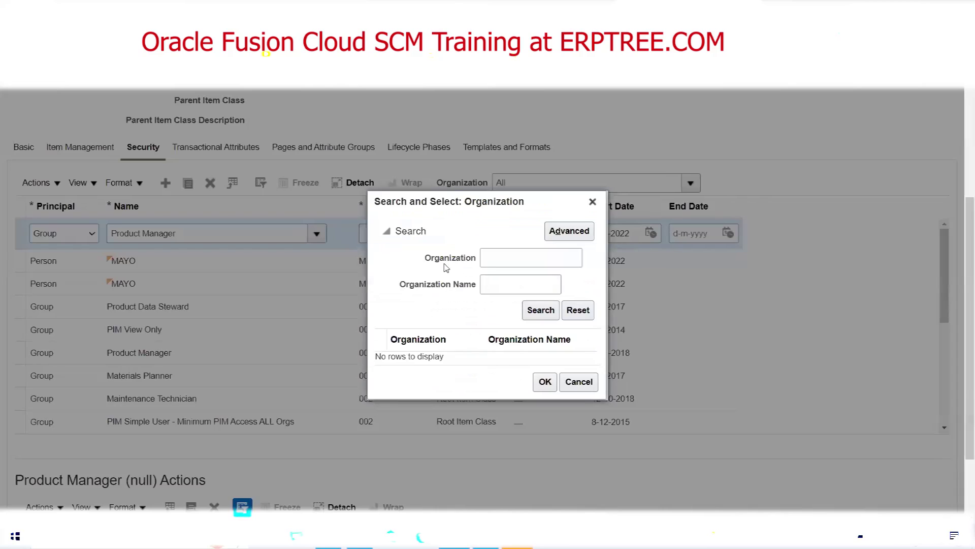
{"action": "left_click", "coordinate": [506, 284]}
{"action": "type", "text": "mM1"}
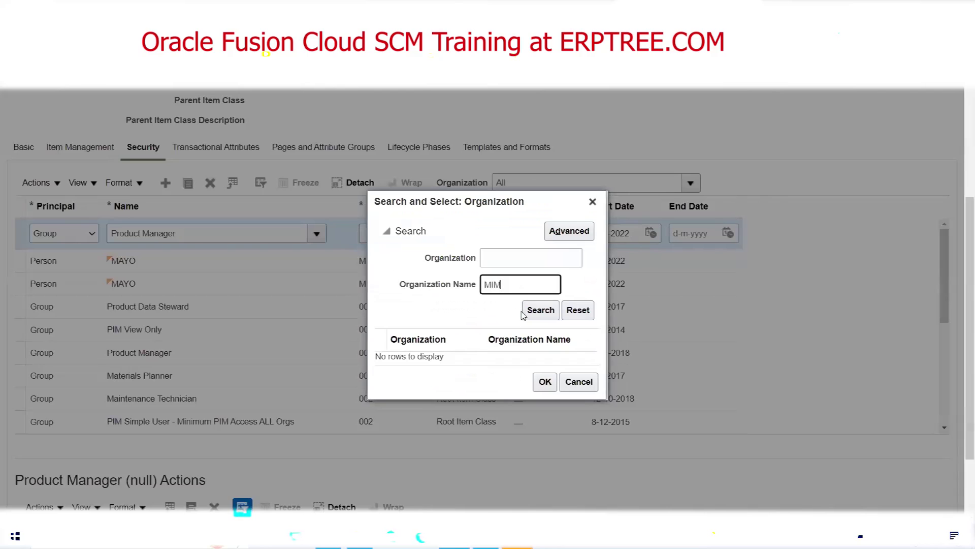
{"action": "left_click", "coordinate": [540, 313]}
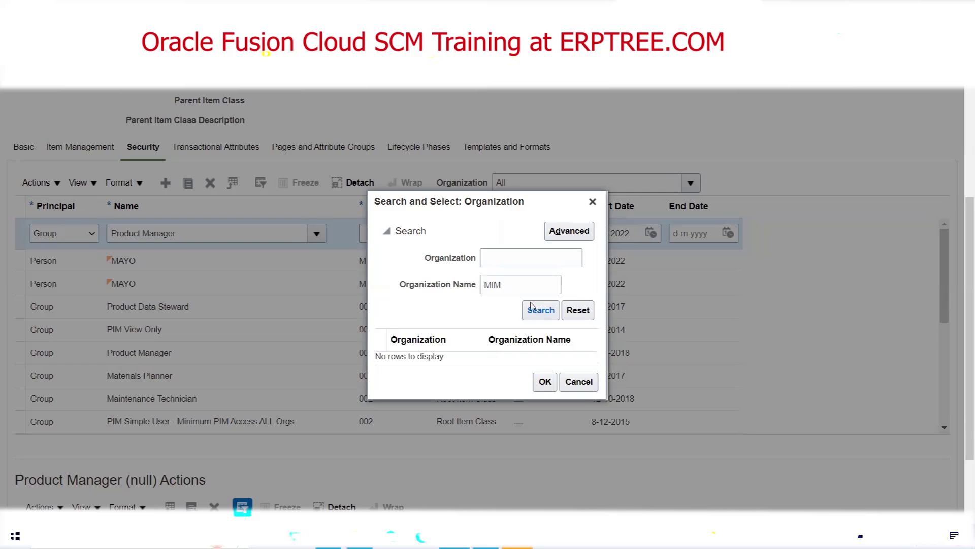
Search by the organization code MIM instead and assign MIM (MAYO ITEM MASTER) to the Product Manager row.
{"action": "left_click_drag", "start_coordinate": [518, 285], "coordinate": [403, 303]}
{"action": "key", "text": "ctrl+c"}
{"action": "key", "text": "BackSpace"}
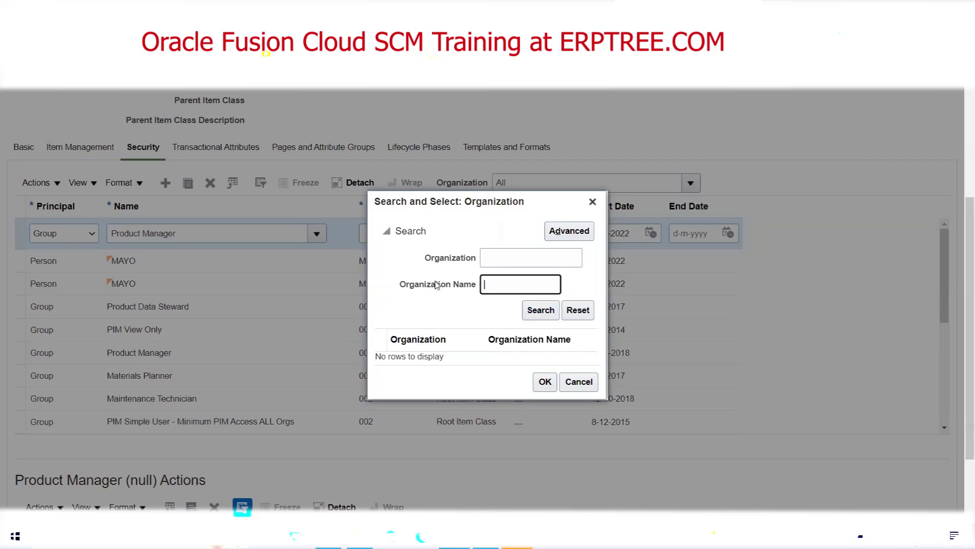
{"action": "left_click", "coordinate": [485, 257]}
{"action": "key", "text": "ctrl+v"}
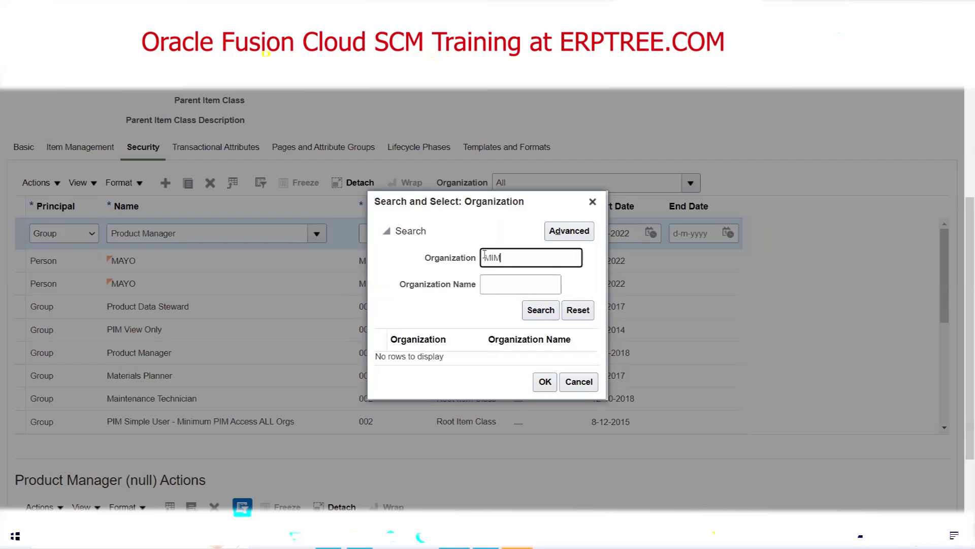
{"action": "left_click", "coordinate": [541, 311]}
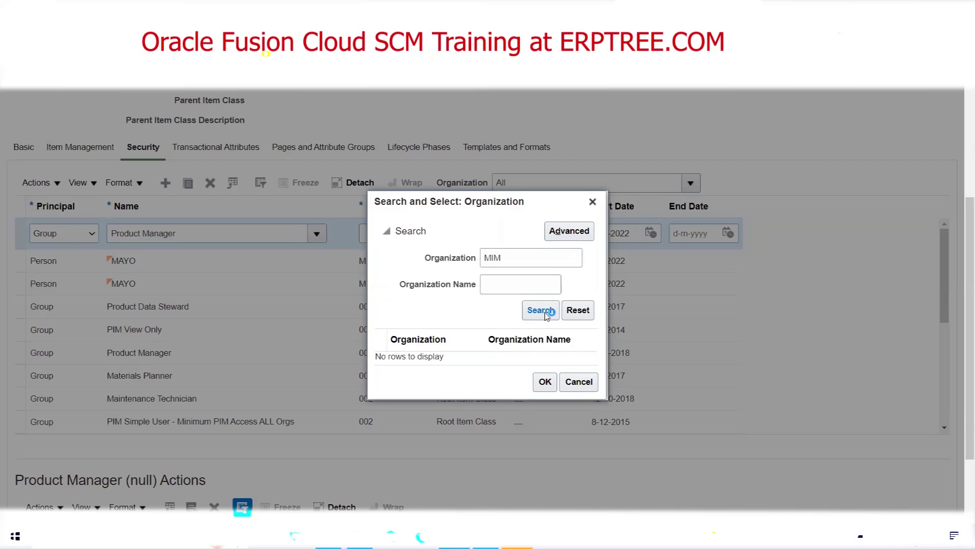
{"action": "left_click", "coordinate": [501, 360]}
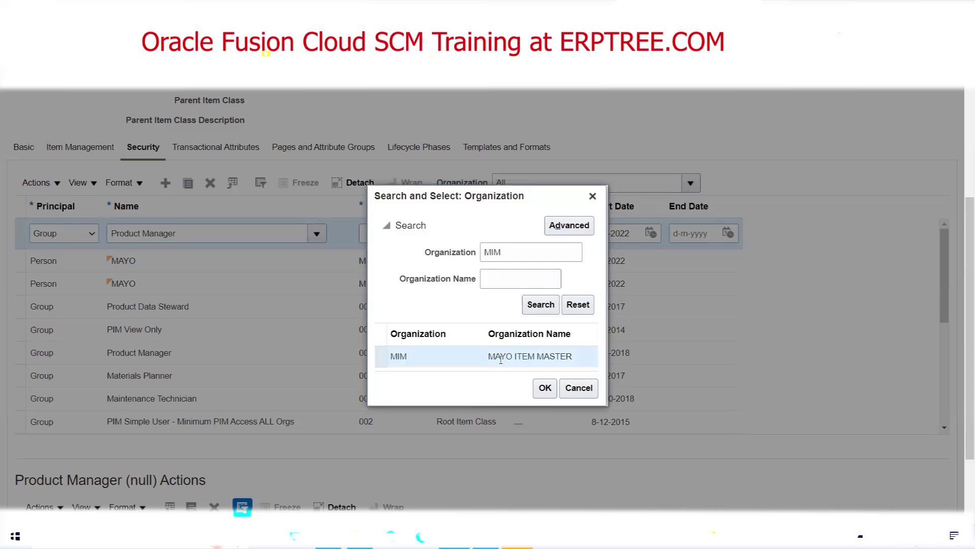
{"action": "left_click", "coordinate": [544, 390]}
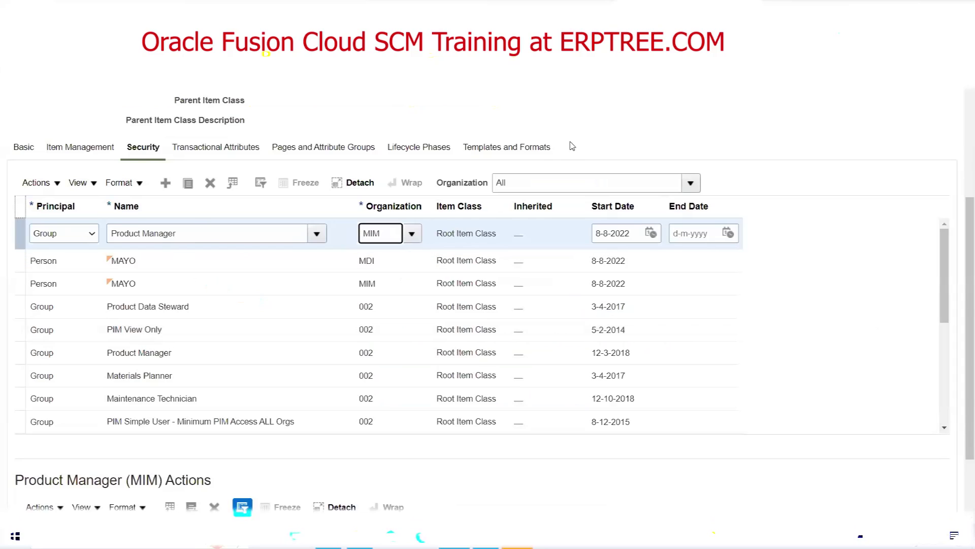
List all available actions for the Product Manager (MIM) security row.
{"action": "scroll", "coordinate": [571, 144], "scroll_direction": "down", "scroll_amount": 2}
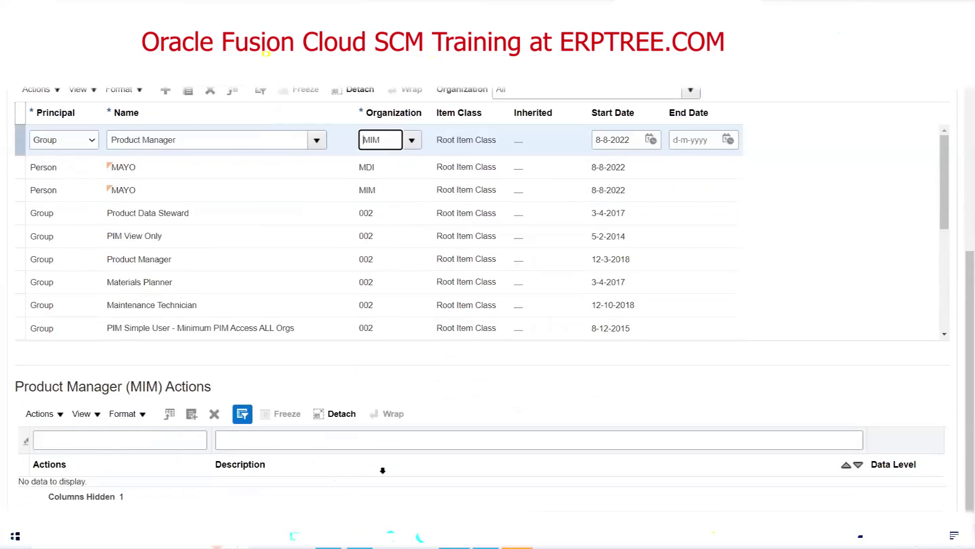
{"action": "left_click", "coordinate": [191, 415]}
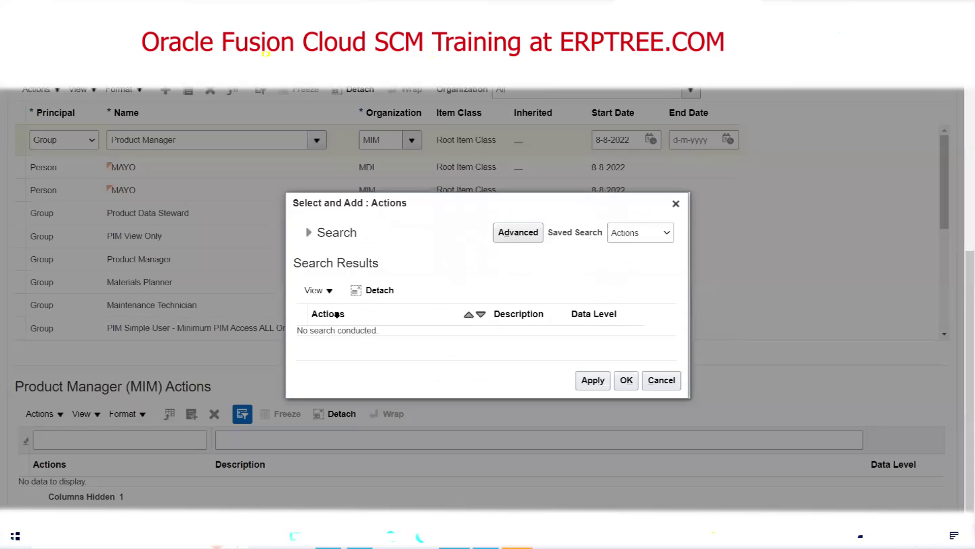
{"action": "left_click", "coordinate": [309, 234]}
{"action": "left_click", "coordinate": [623, 266]}
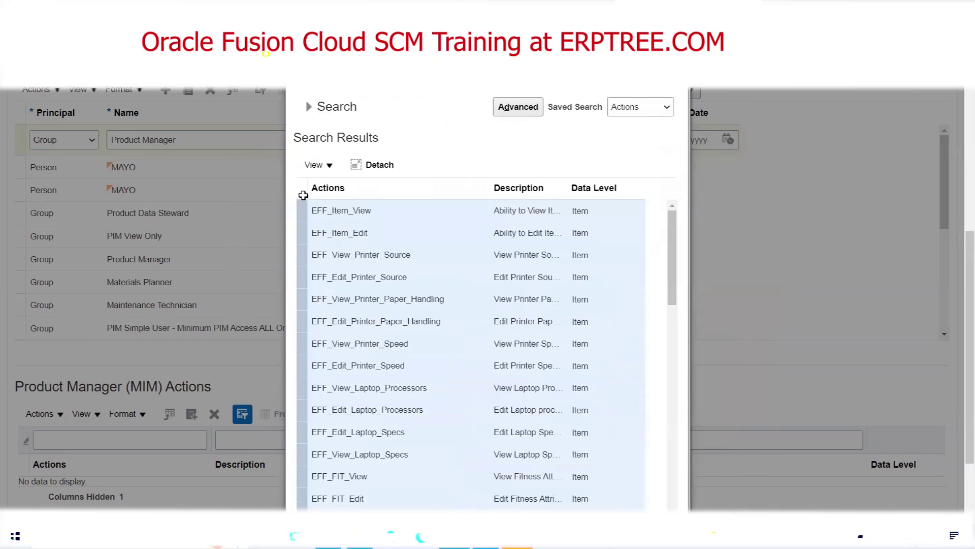
Select every listed action and assign them all to the Product Manager (MIM) security row.
{"action": "scroll", "coordinate": [302, 187], "scroll_direction": "down", "scroll_amount": 1}
{"action": "left_click", "coordinate": [302, 158]}
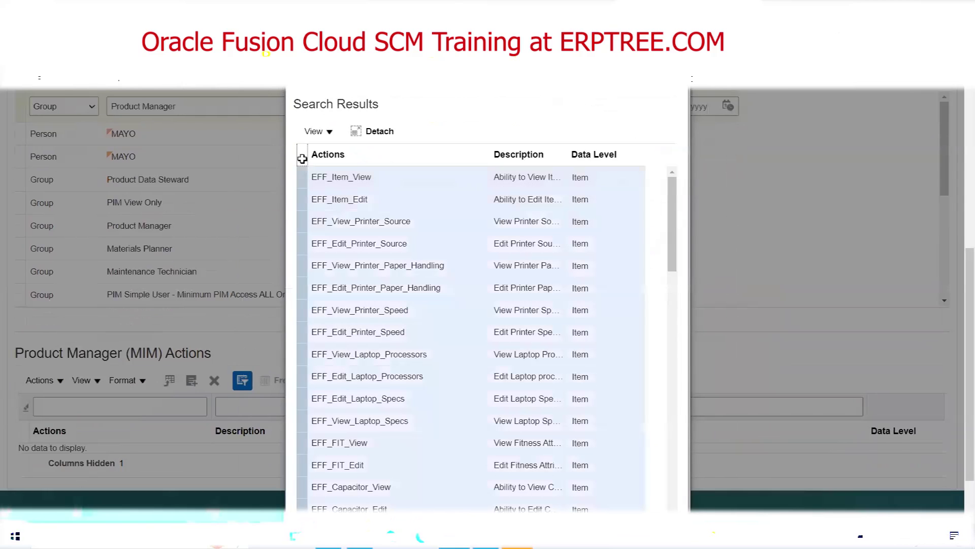
{"action": "left_click", "coordinate": [302, 159]}
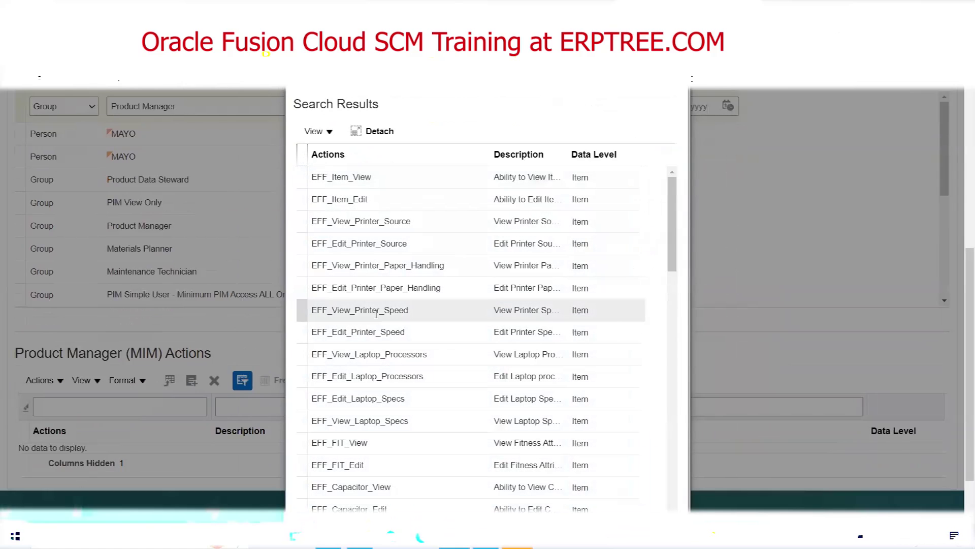
{"action": "left_click", "coordinate": [302, 150]}
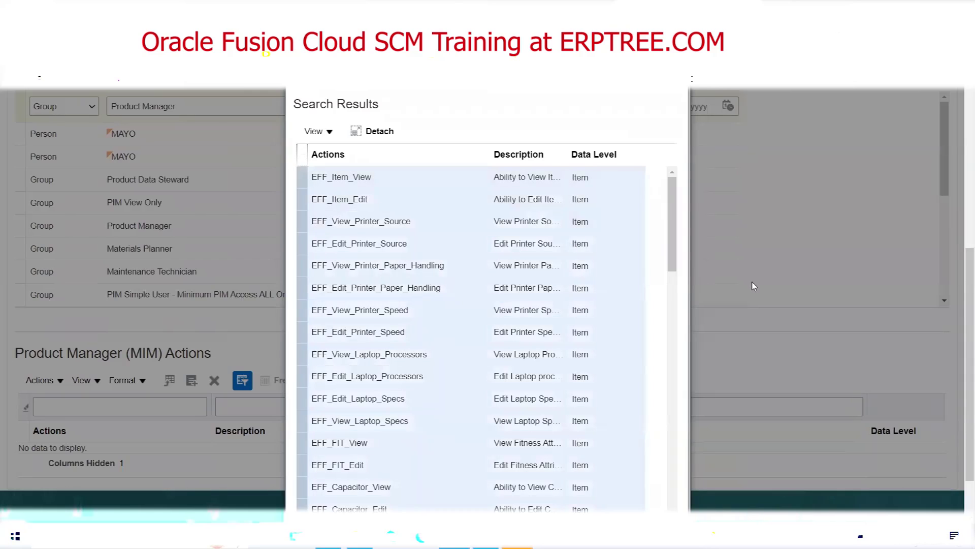
{"action": "scroll", "coordinate": [752, 281], "scroll_direction": "down", "scroll_amount": 3}
{"action": "left_click", "coordinate": [596, 505]}
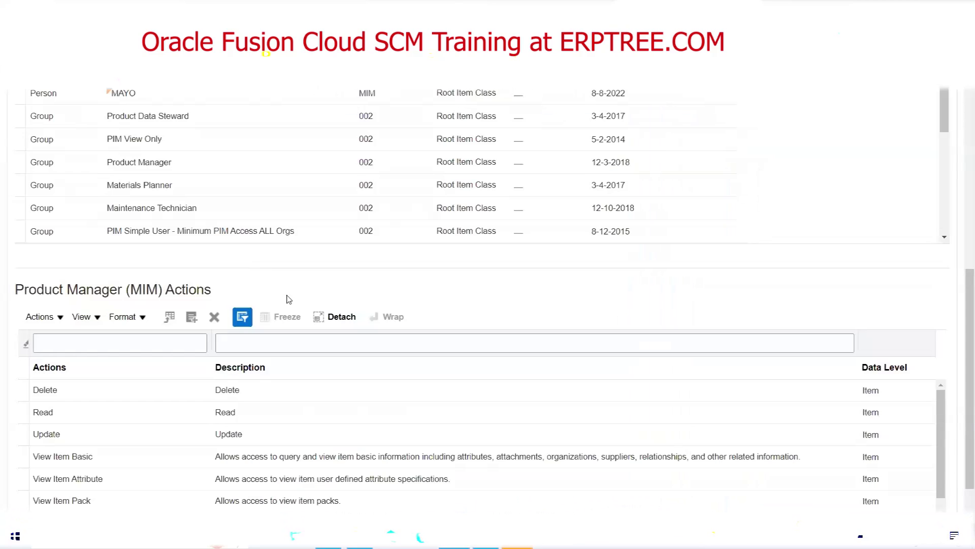
{"action": "scroll", "coordinate": [286, 297], "scroll_direction": "up", "scroll_amount": 3}
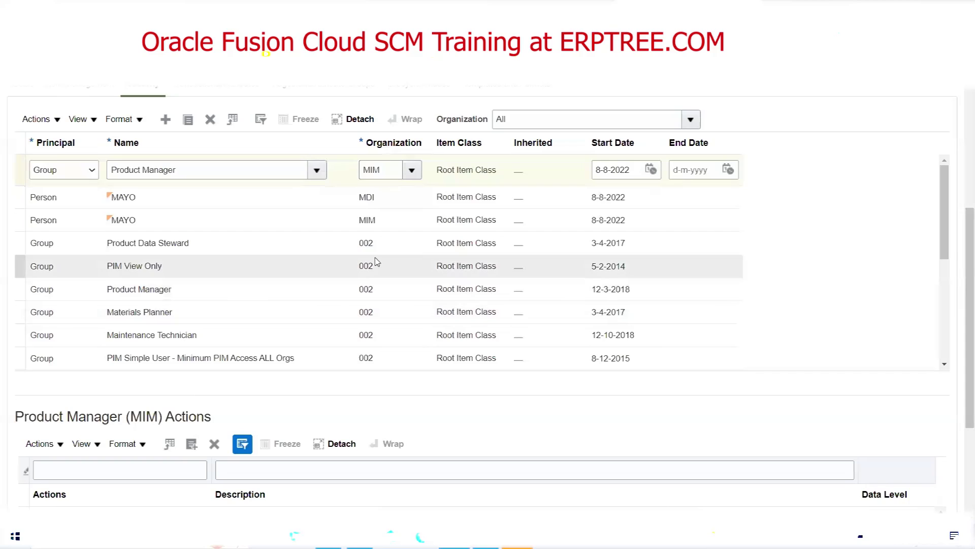
{"action": "scroll", "coordinate": [209, 248], "scroll_direction": "up", "scroll_amount": 1}
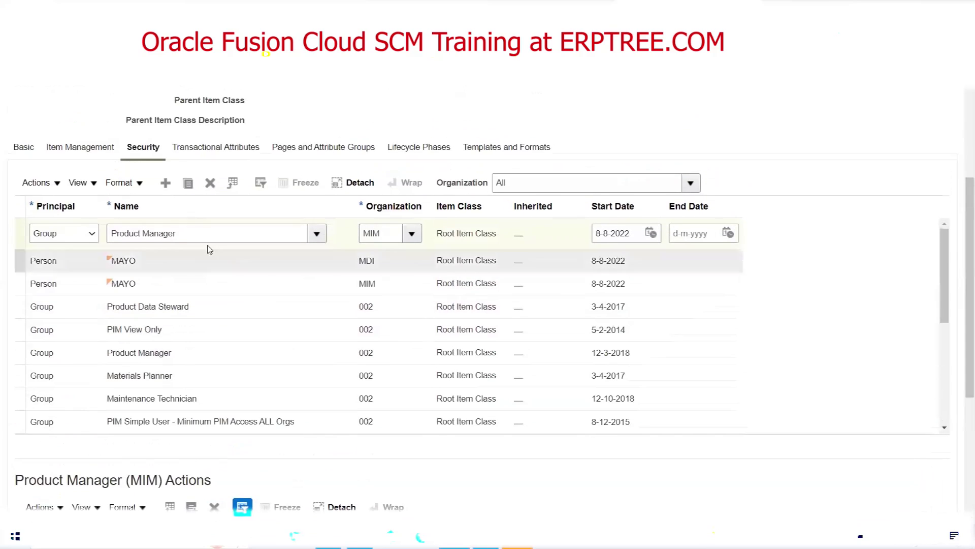
Add a new group security row to the Root Item Class and name it Product Data Steward.
{"action": "left_click", "coordinate": [167, 184]}
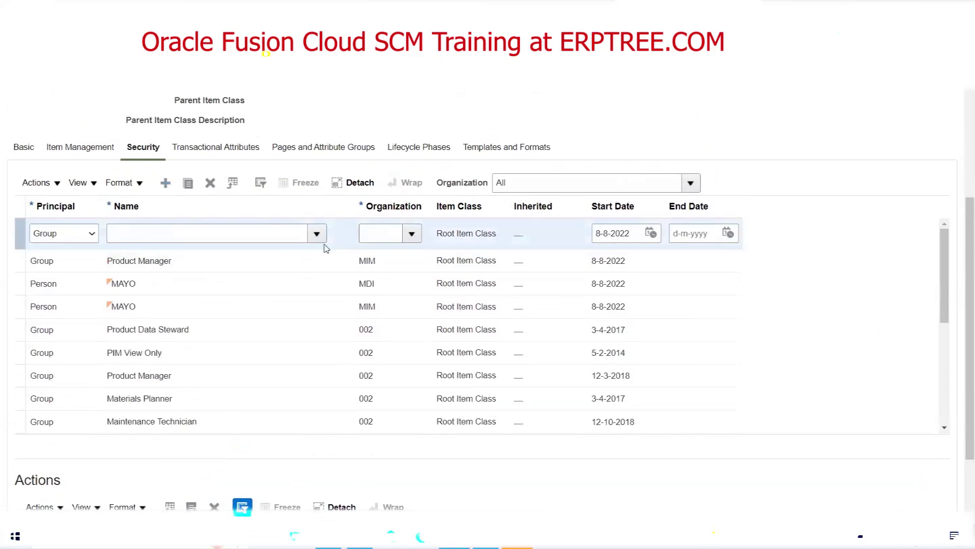
{"action": "left_click", "coordinate": [265, 232]}
{"action": "type", "text": "PRODUCT"}
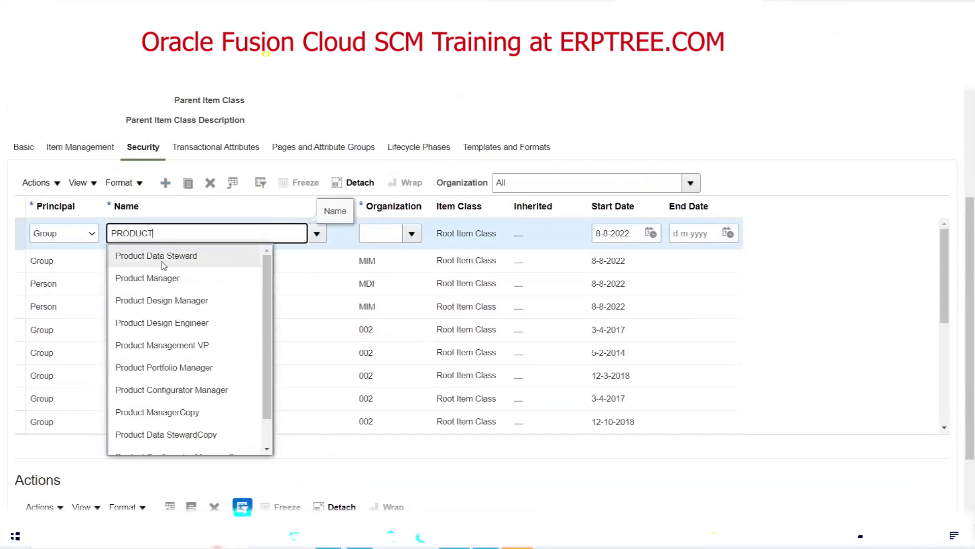
{"action": "left_click", "coordinate": [175, 259]}
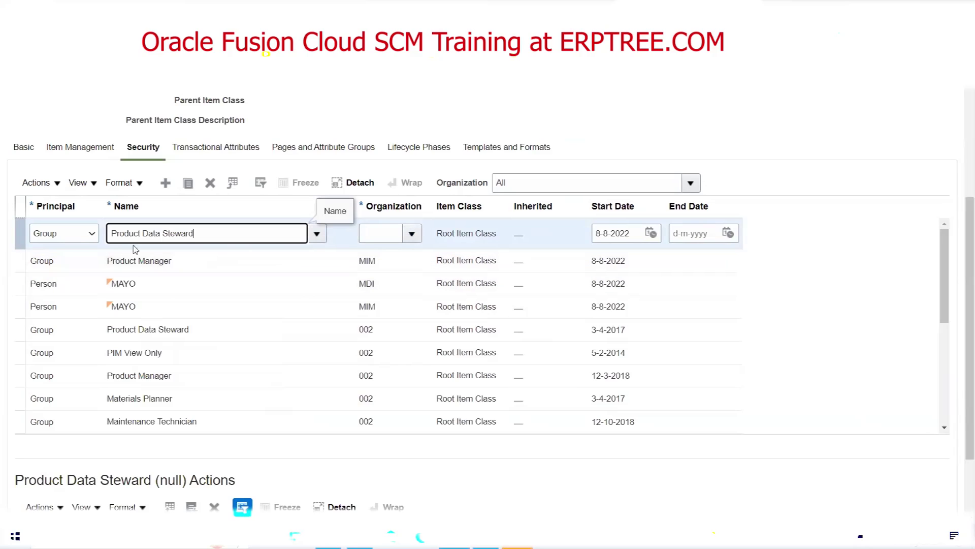
Search the organizations by code MIM and assign MIM to the new Product Data Steward row.
{"action": "left_click", "coordinate": [407, 236]}
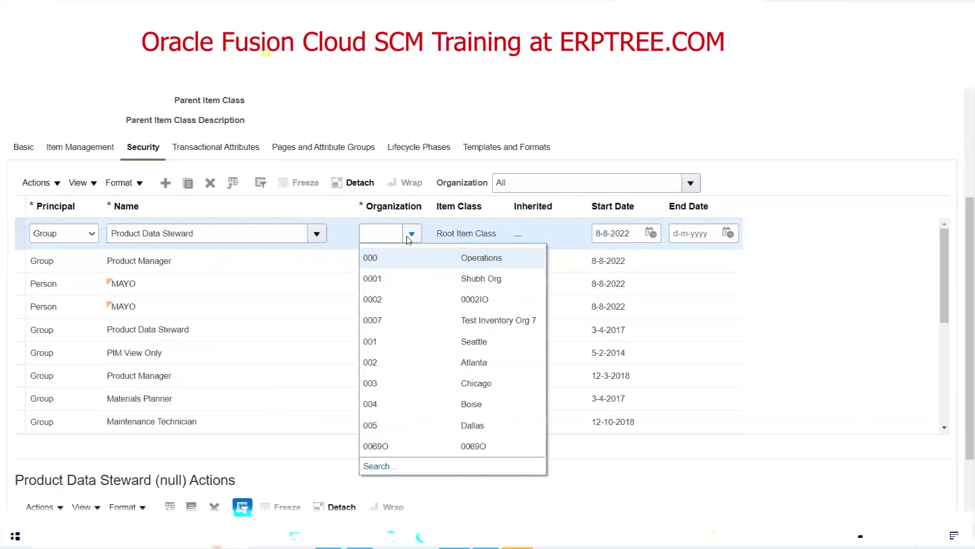
{"action": "left_click", "coordinate": [378, 467]}
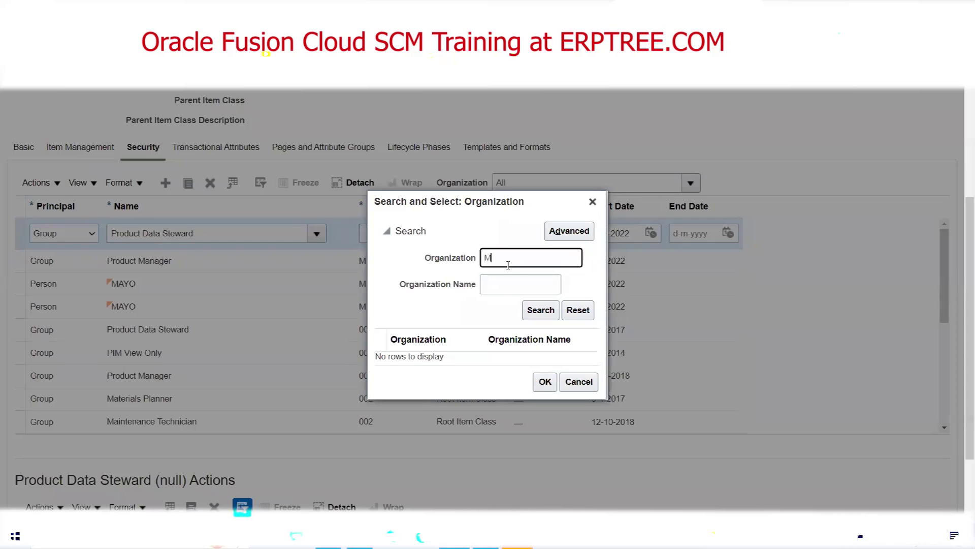
{"action": "type", "text": "MIM"}
{"action": "left_click", "coordinate": [540, 310]}
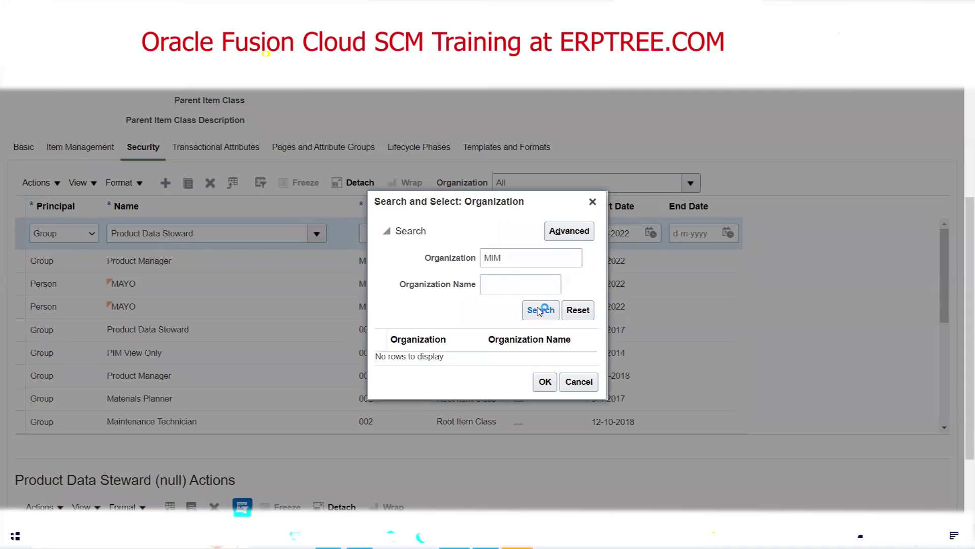
{"action": "left_click", "coordinate": [518, 355]}
{"action": "left_click", "coordinate": [541, 395]}
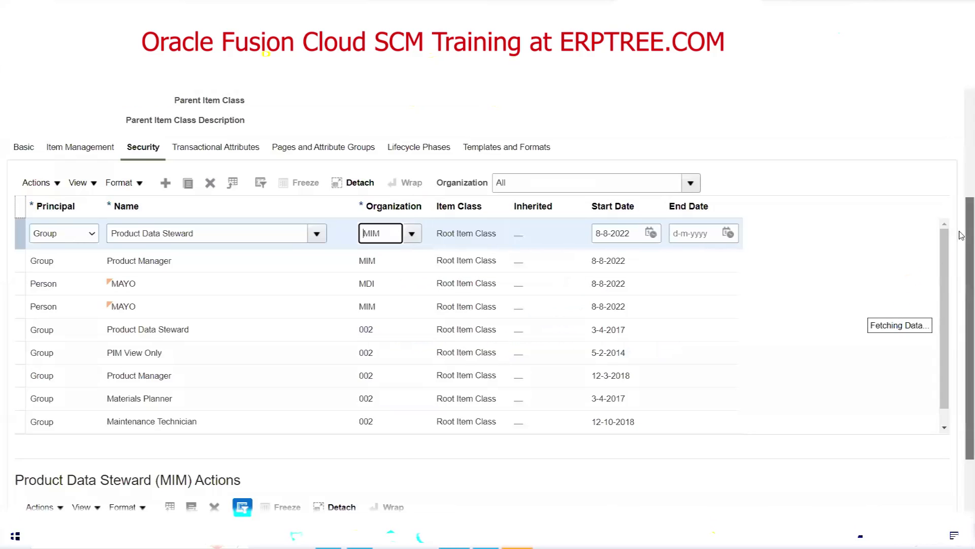
List all available actions for the Product Data Steward (MIM) row, select them all and add them.
{"action": "scroll", "coordinate": [934, 466], "scroll_direction": "down", "scroll_amount": 2}
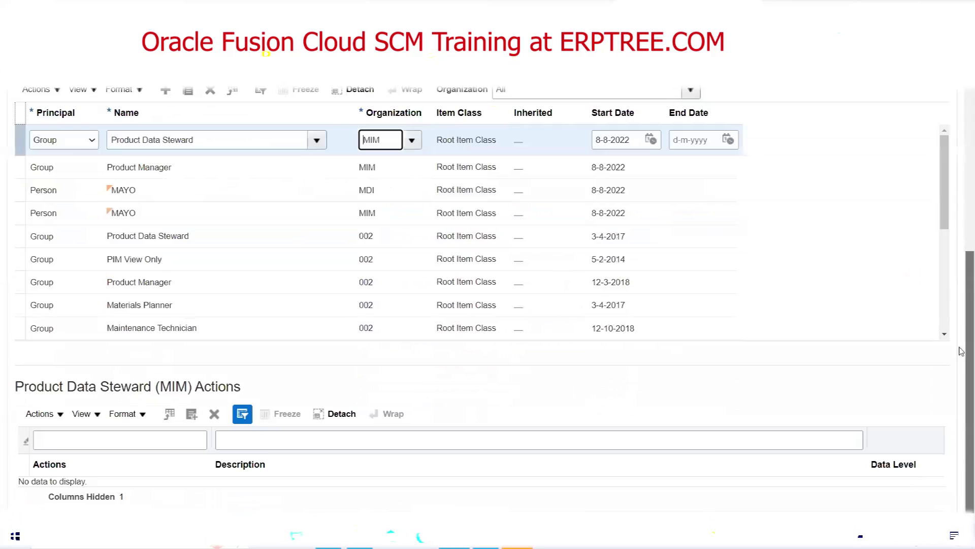
{"action": "left_click", "coordinate": [190, 414]}
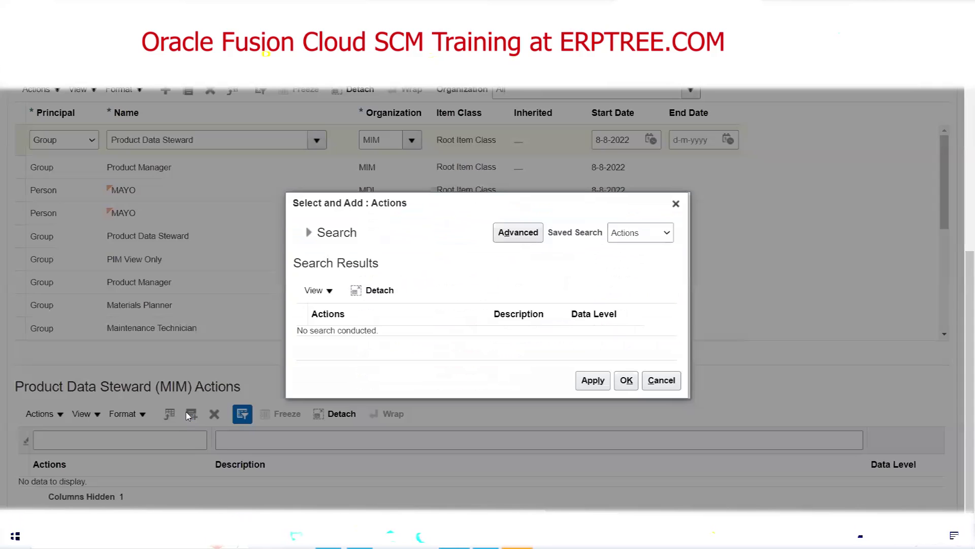
{"action": "left_click", "coordinate": [308, 233]}
{"action": "left_click", "coordinate": [623, 266]}
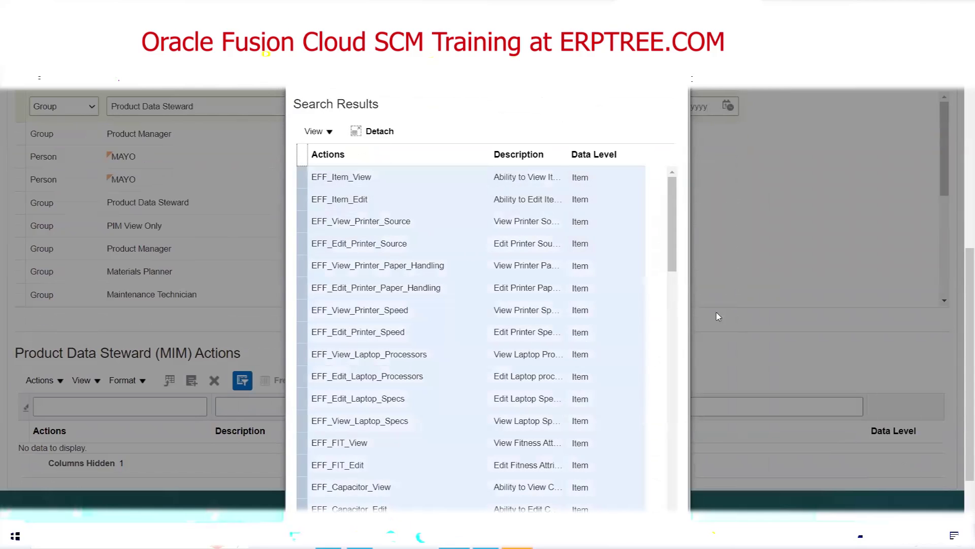
{"action": "scroll", "coordinate": [745, 274], "scroll_direction": "down", "scroll_amount": 1}
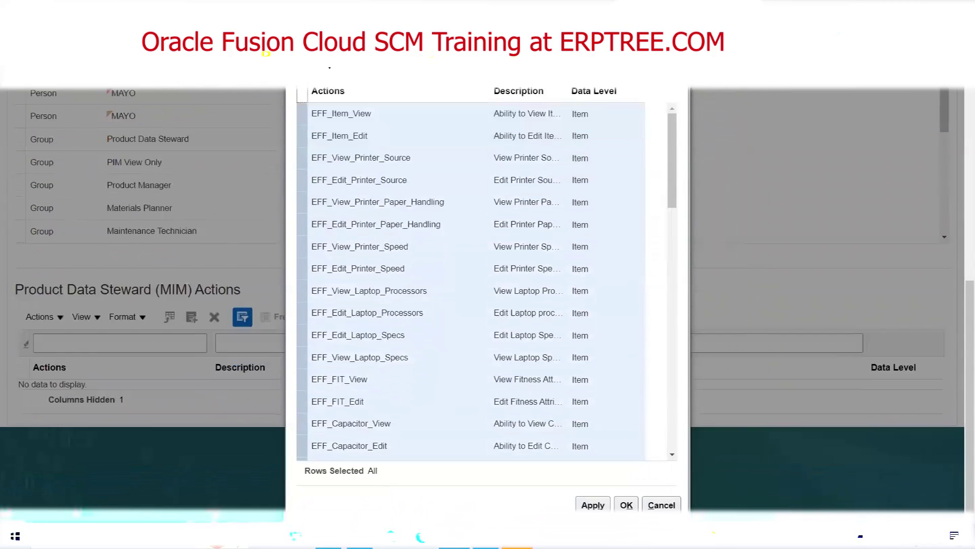
{"action": "left_click", "coordinate": [592, 504]}
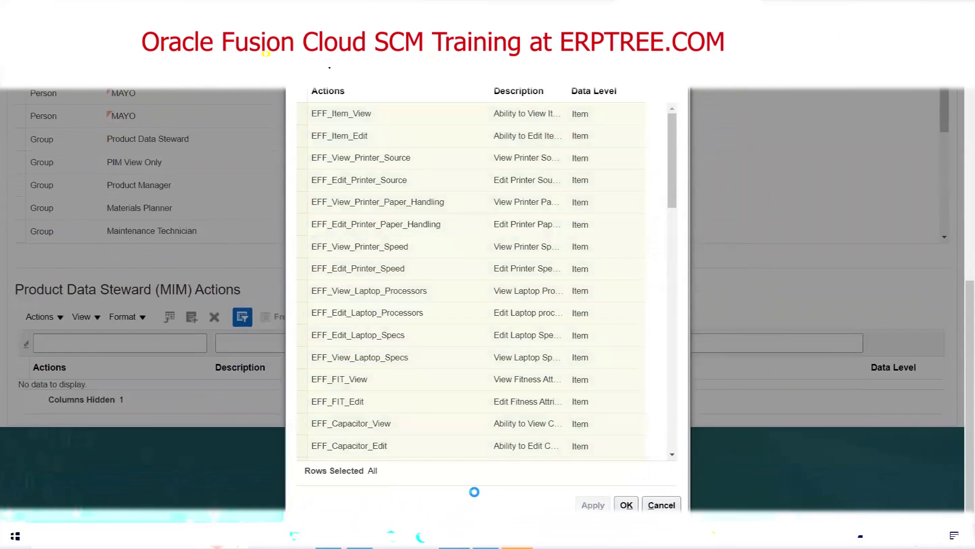
{"action": "left_click", "coordinate": [627, 505]}
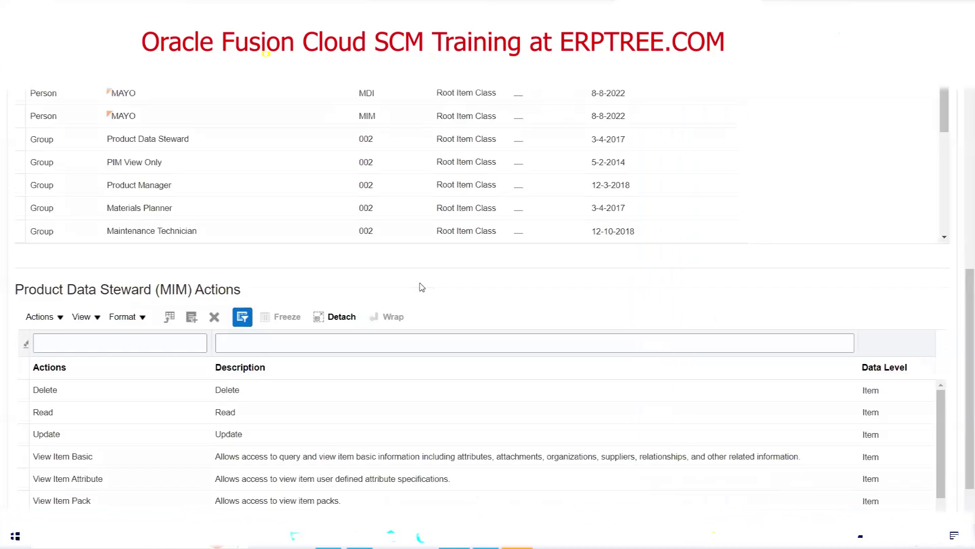
Add another group security row to the Root Item Class with Product Manager as its name.
{"action": "scroll", "coordinate": [420, 285], "scroll_direction": "up", "scroll_amount": 4}
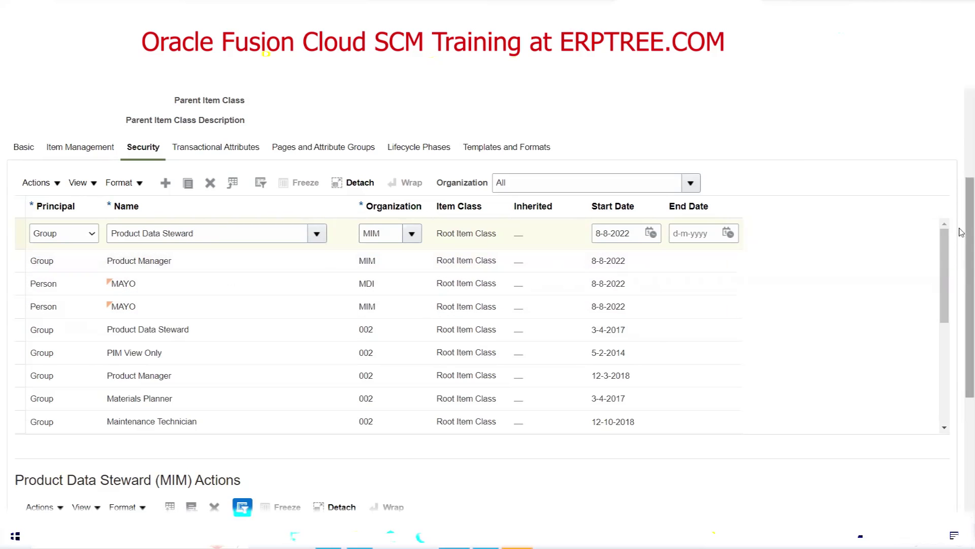
{"action": "left_click_drag", "start_coordinate": [961, 221], "coordinate": [960, 355]}
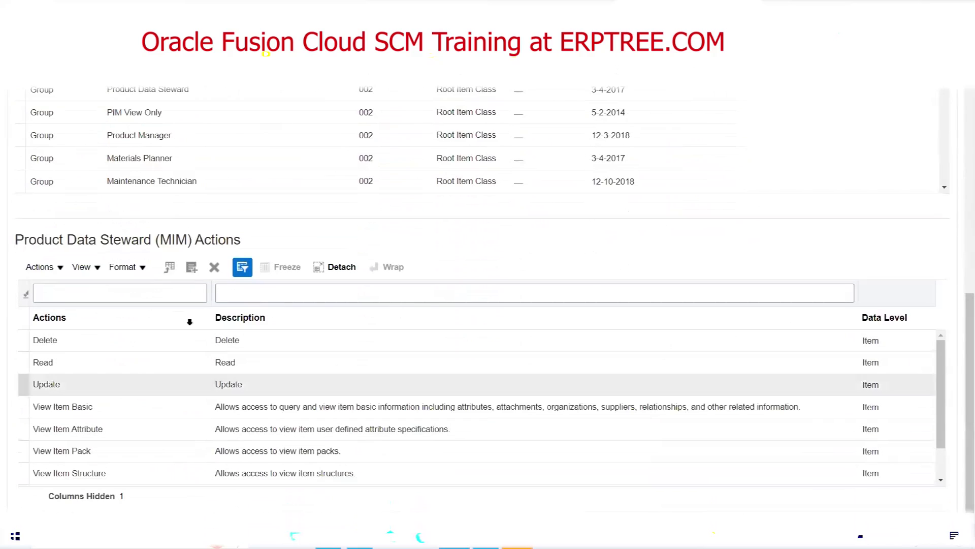
{"action": "left_click_drag", "start_coordinate": [960, 341], "coordinate": [960, 198]}
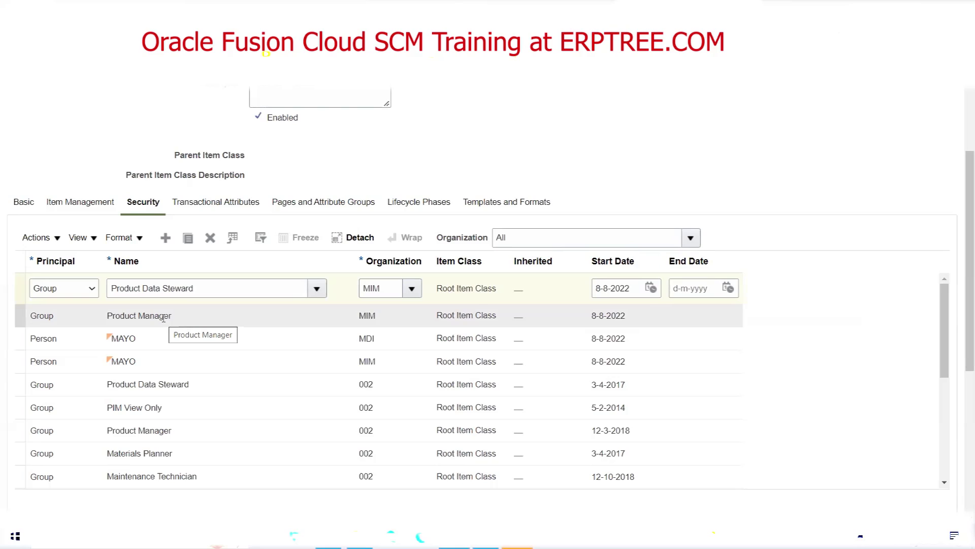
{"action": "left_click", "coordinate": [166, 238]}
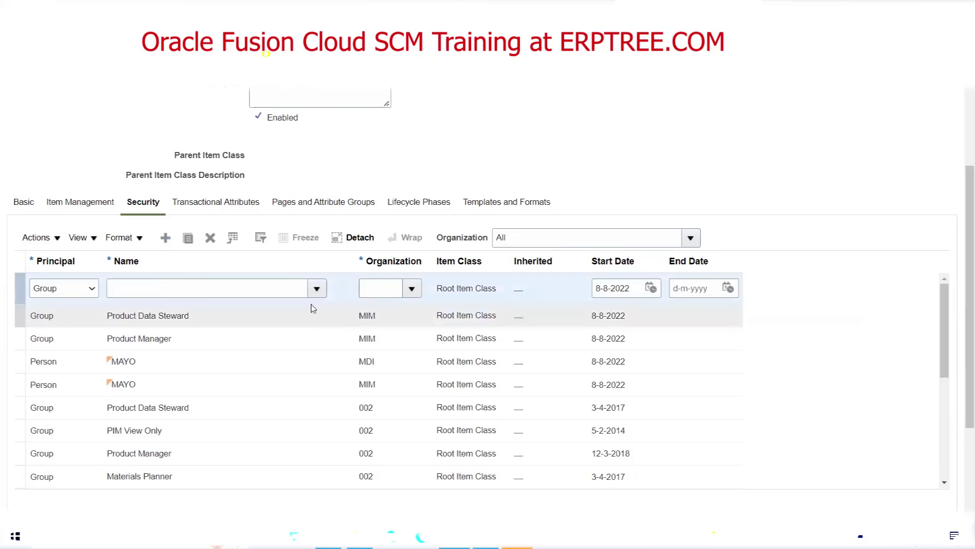
{"action": "left_click", "coordinate": [278, 281]}
{"action": "type", "text": "PRODUCT"}
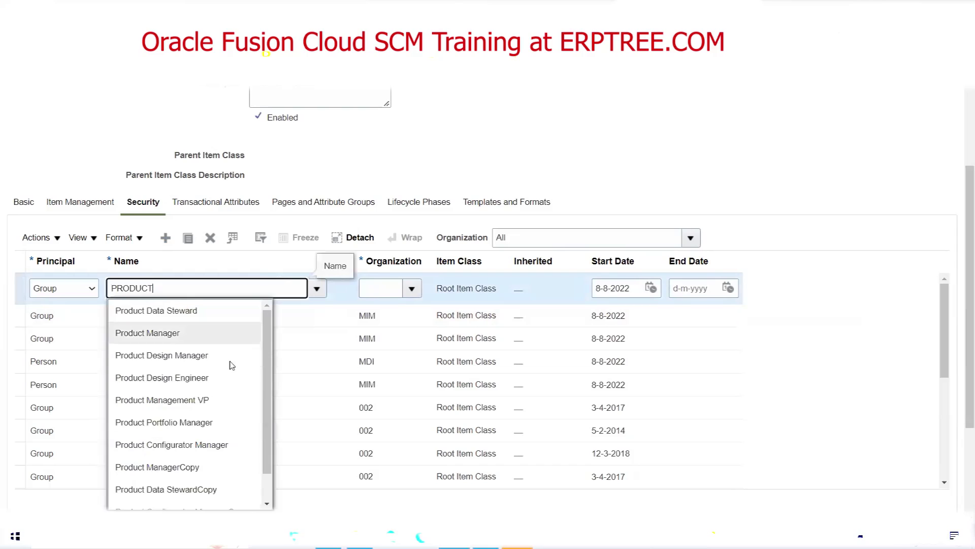
{"action": "left_click", "coordinate": [157, 334]}
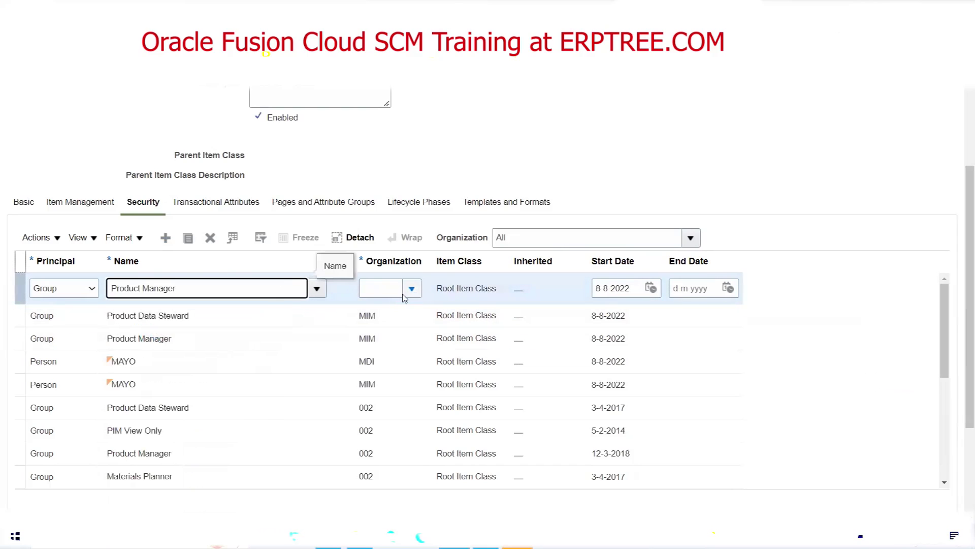
Set the organization of the new Product Manager row to MDI, choosing the MAYO Dallas inventory organization.
{"action": "left_click", "coordinate": [387, 289]}
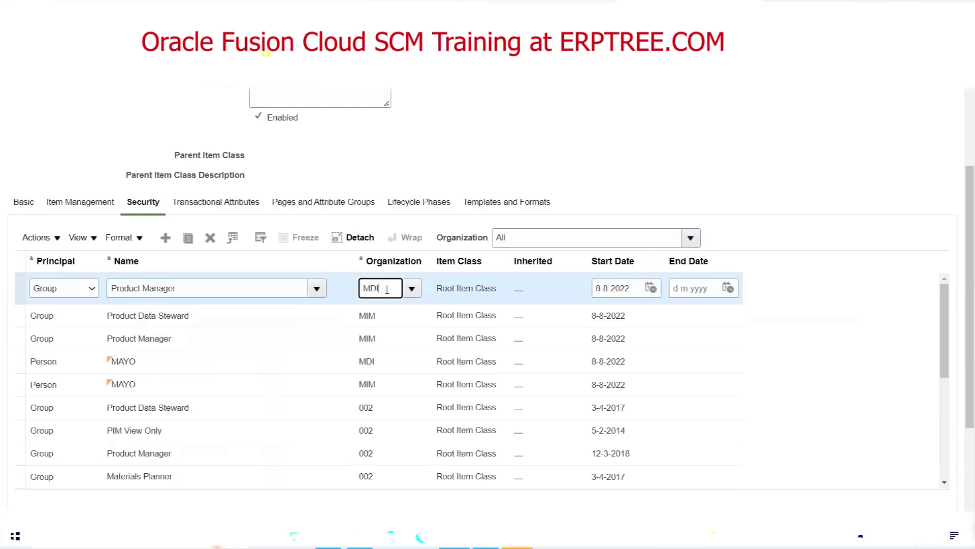
{"action": "type", "text": "MDI"}
{"action": "key", "text": "Tab"}
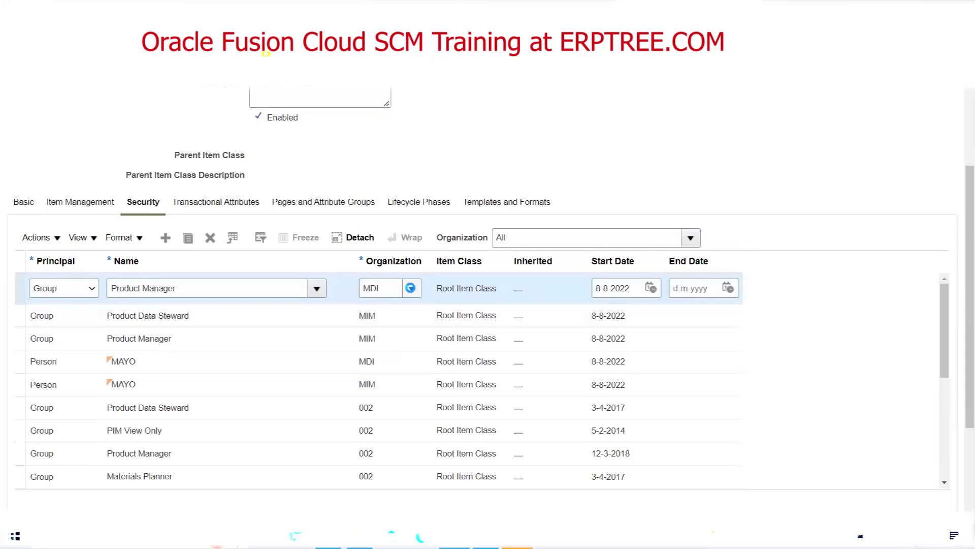
{"action": "left_click", "coordinate": [411, 289]}
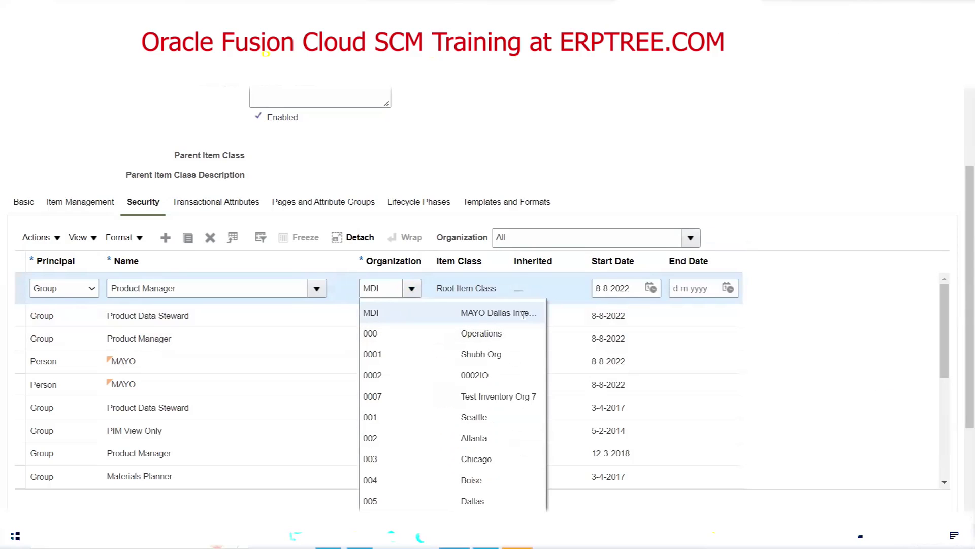
{"action": "left_click", "coordinate": [372, 313]}
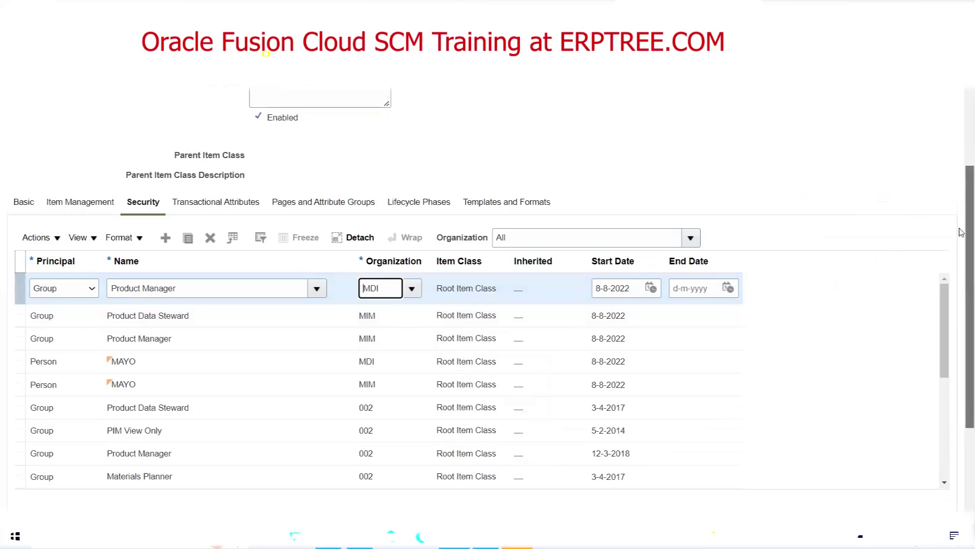
List all available actions for the Product Manager (MDI) row, select them all and add them.
{"action": "scroll", "coordinate": [961, 221], "scroll_direction": "down", "scroll_amount": 3}
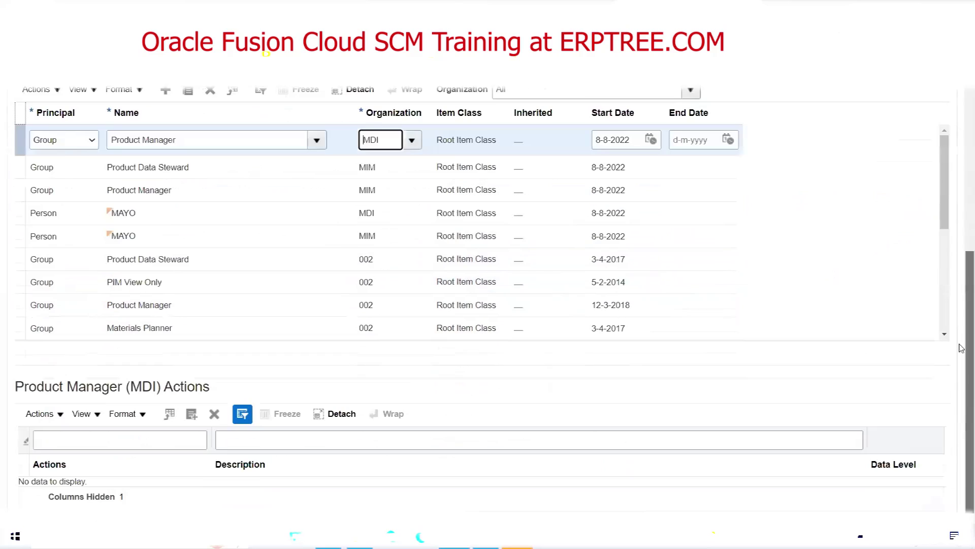
{"action": "left_click", "coordinate": [191, 414]}
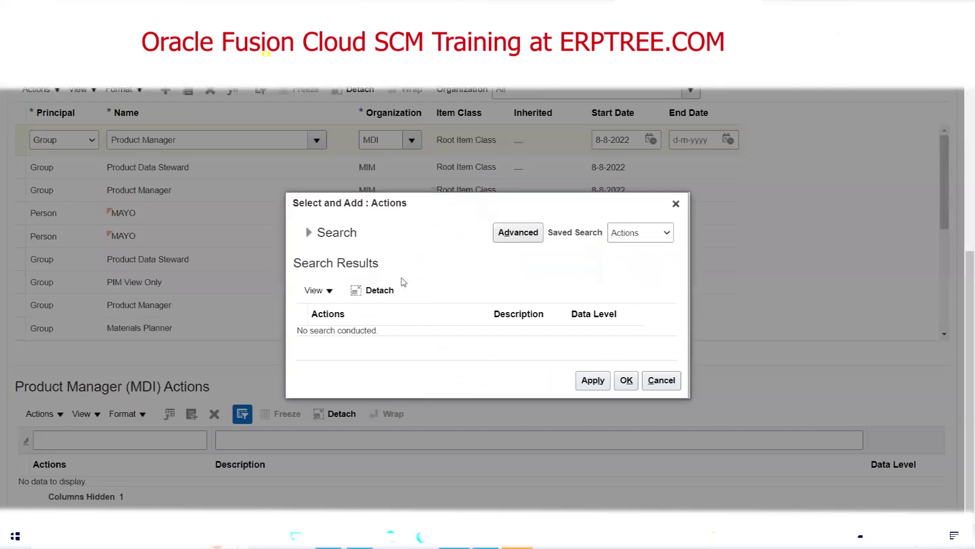
{"action": "left_click", "coordinate": [308, 233]}
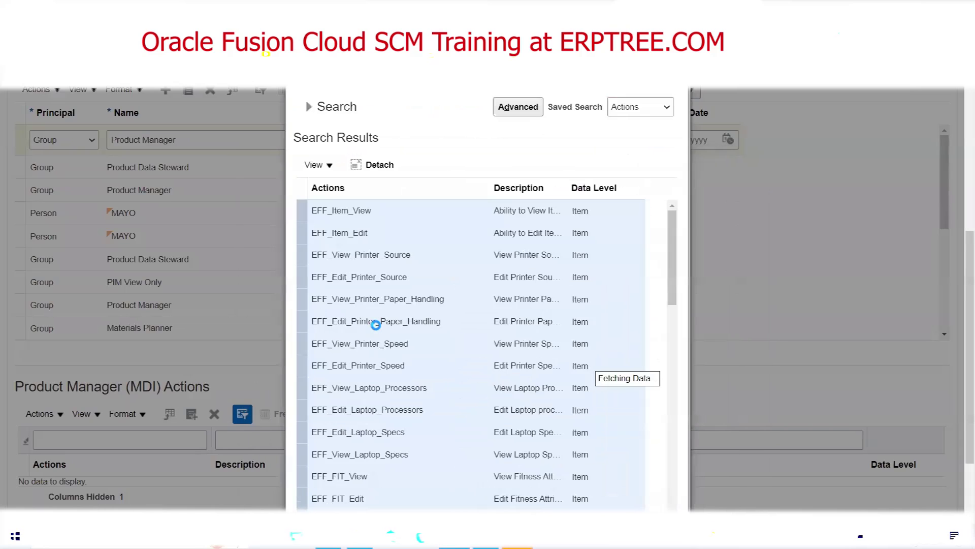
{"action": "left_click", "coordinate": [299, 188]}
{"action": "left_click", "coordinate": [301, 154]}
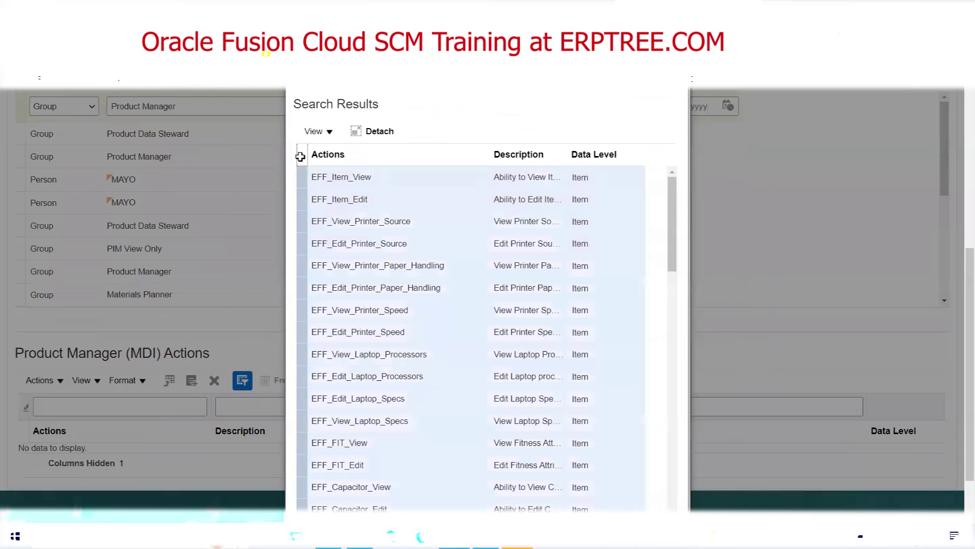
{"action": "scroll", "coordinate": [722, 217], "scroll_direction": "down", "scroll_amount": 1}
{"action": "scroll", "coordinate": [723, 217], "scroll_direction": "down", "scroll_amount": 1}
{"action": "left_click", "coordinate": [593, 504]}
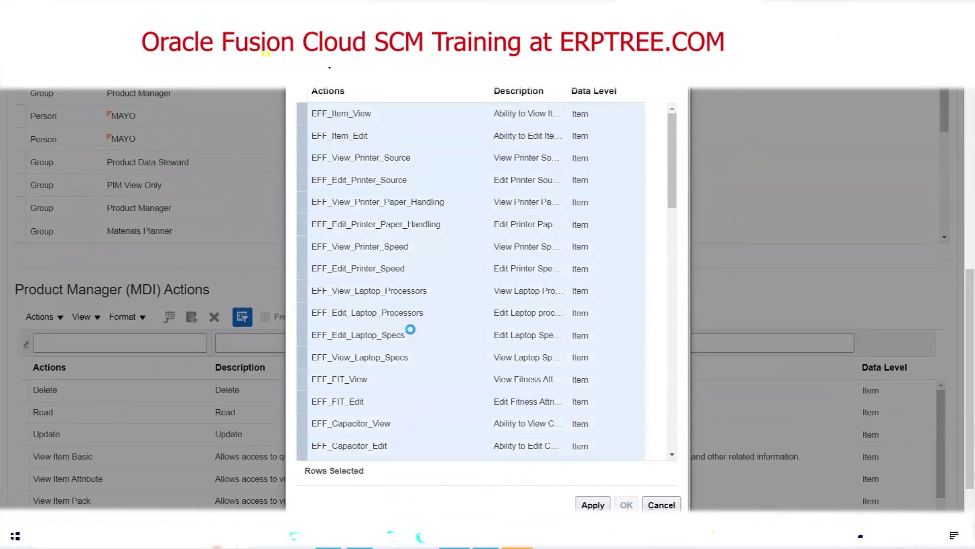
Add a second Product Data Steward group row to the security list, above the Product Manager (MDI) row.
{"action": "scroll", "coordinate": [425, 333], "scroll_direction": "up", "scroll_amount": 2}
{"action": "scroll", "coordinate": [426, 334], "scroll_direction": "up", "scroll_amount": 1}
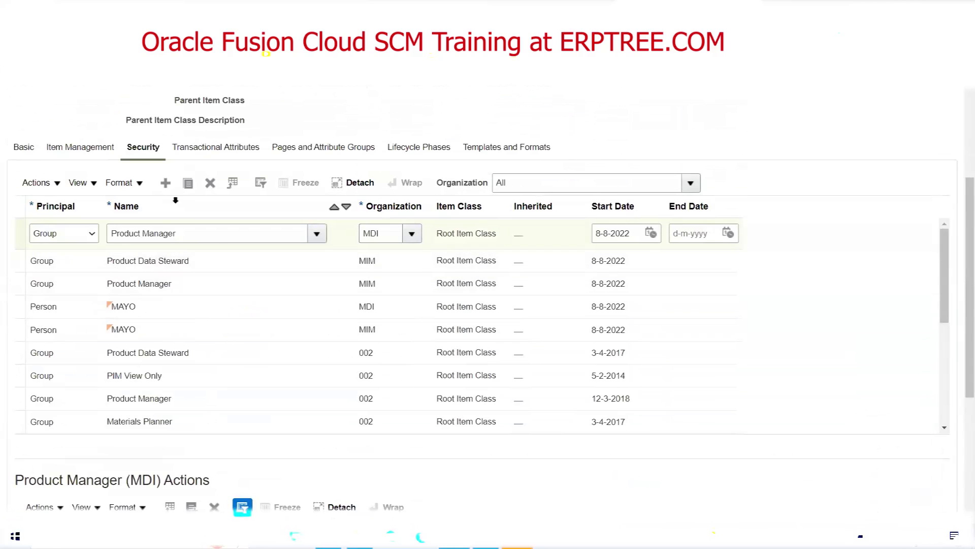
{"action": "left_click", "coordinate": [166, 184]}
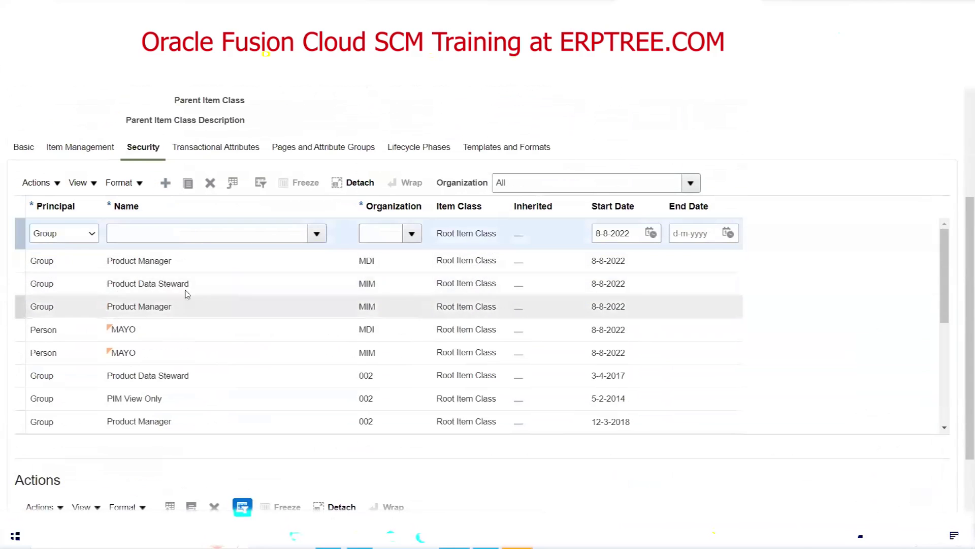
{"action": "left_click", "coordinate": [277, 227]}
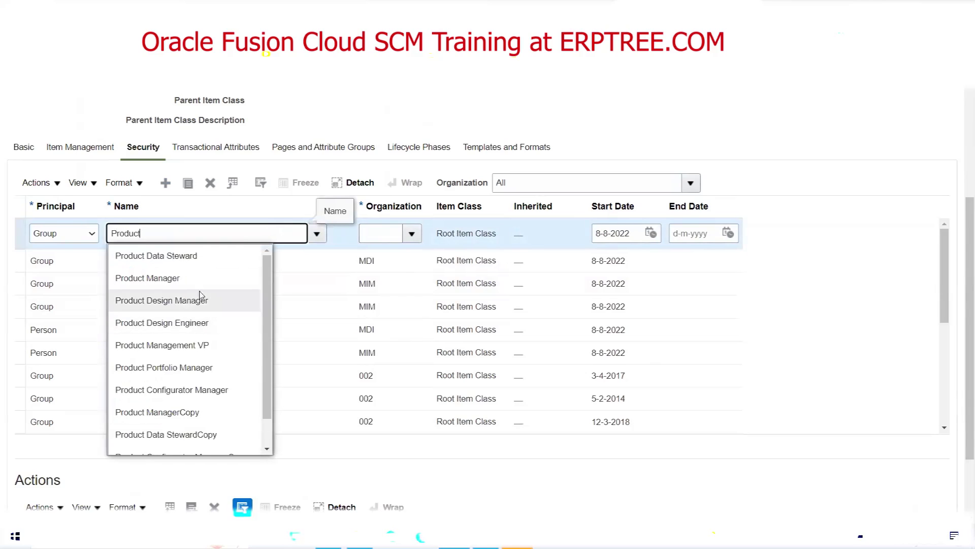
{"action": "left_click", "coordinate": [188, 256]}
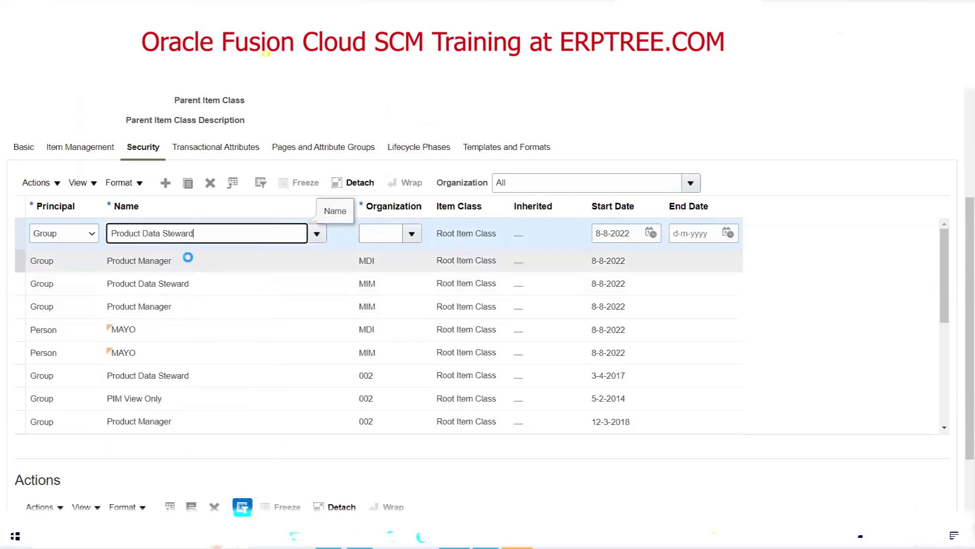
Set the organization of the new Product Data Steward row to MDI by searching the organizations for MDI.
{"action": "left_click", "coordinate": [412, 234]}
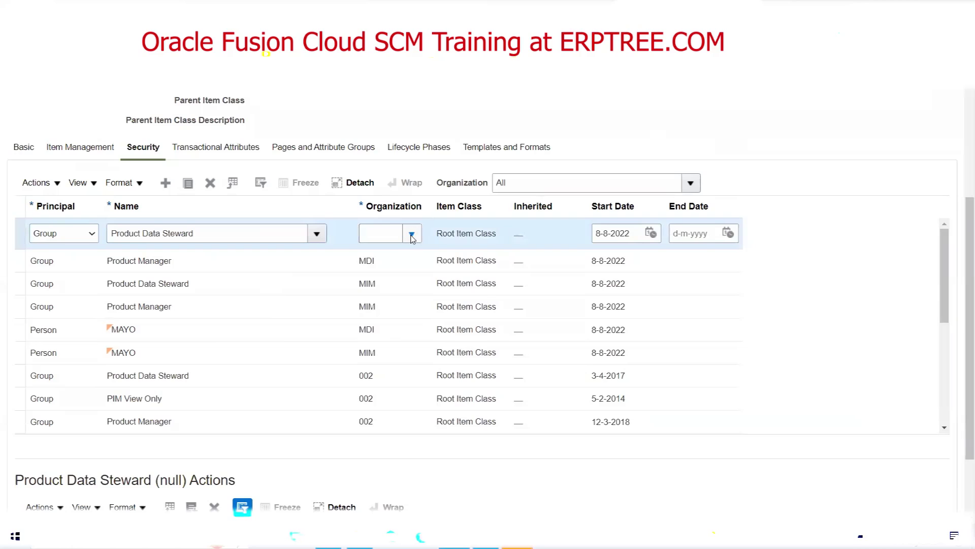
{"action": "left_click", "coordinate": [402, 465]}
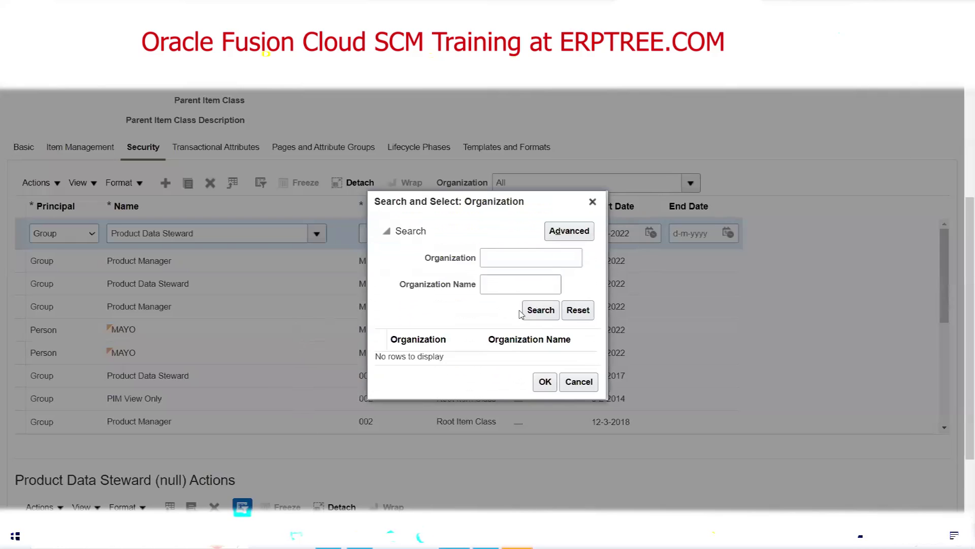
{"action": "left_click", "coordinate": [503, 261]}
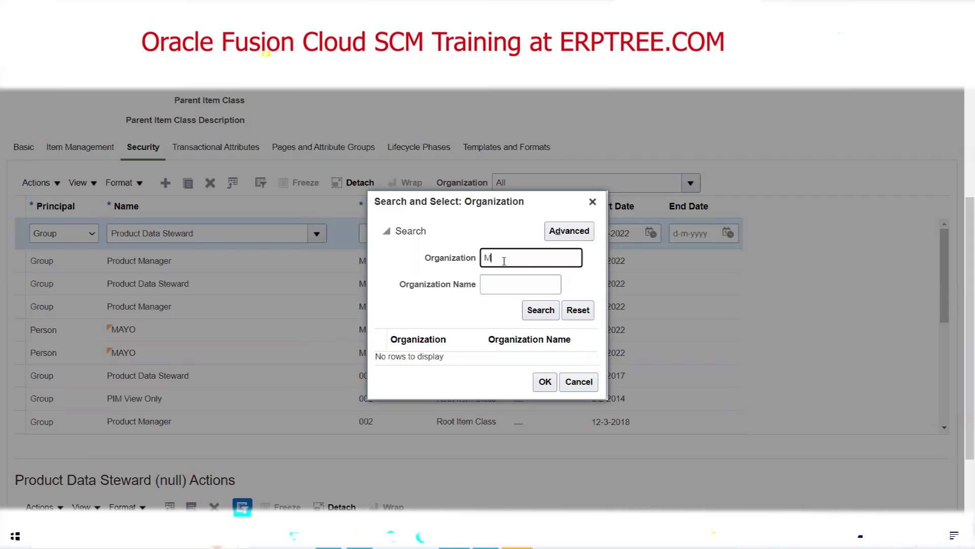
{"action": "left_click", "coordinate": [539, 310]}
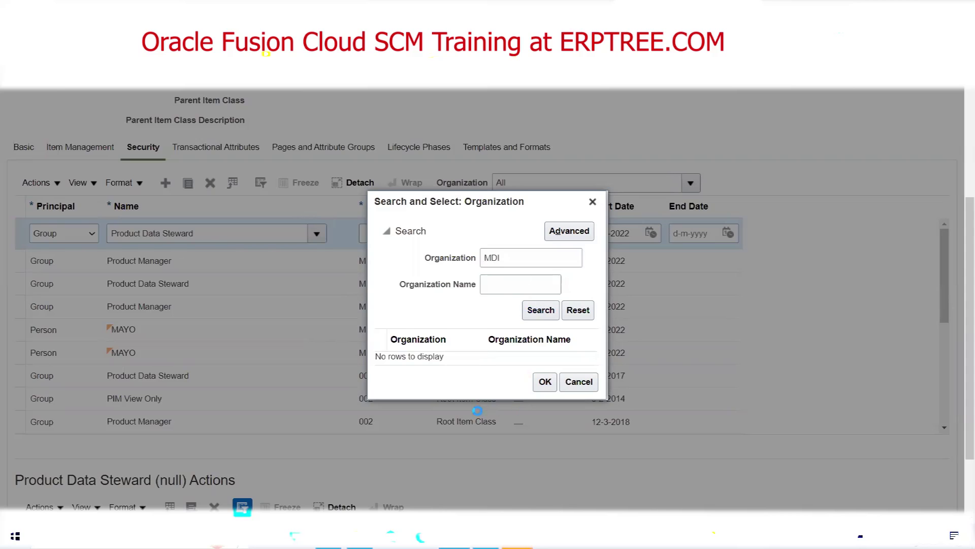
{"action": "left_click", "coordinate": [545, 387]}
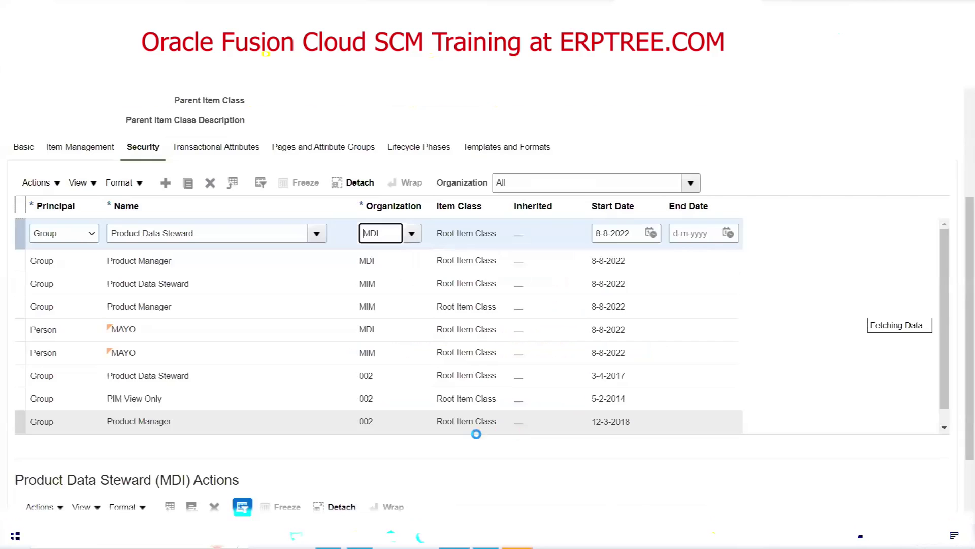
List all available actions for the Product Data Steward (MDI) row, select them all and add them.
{"action": "scroll", "coordinate": [962, 223], "scroll_direction": "down", "scroll_amount": 3}
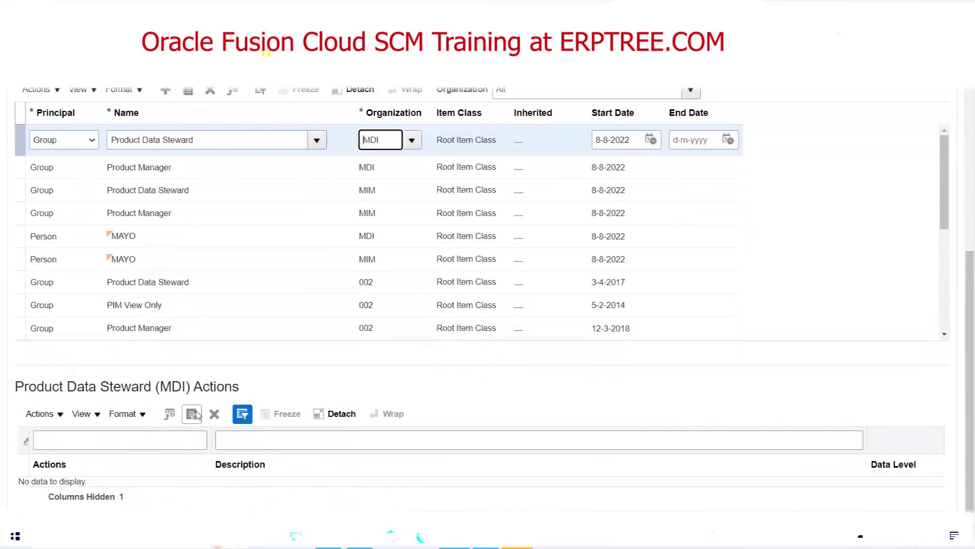
{"action": "left_click", "coordinate": [192, 414]}
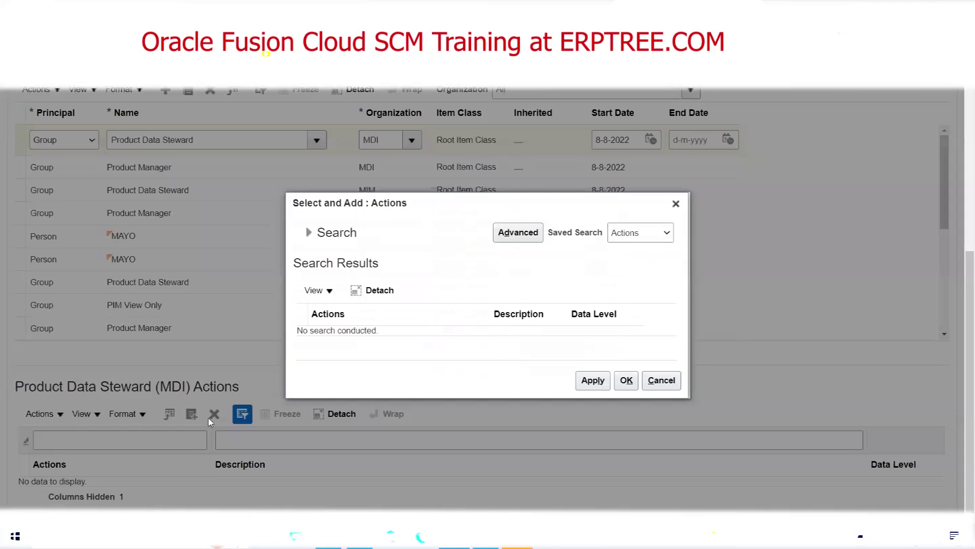
{"action": "left_click", "coordinate": [314, 237]}
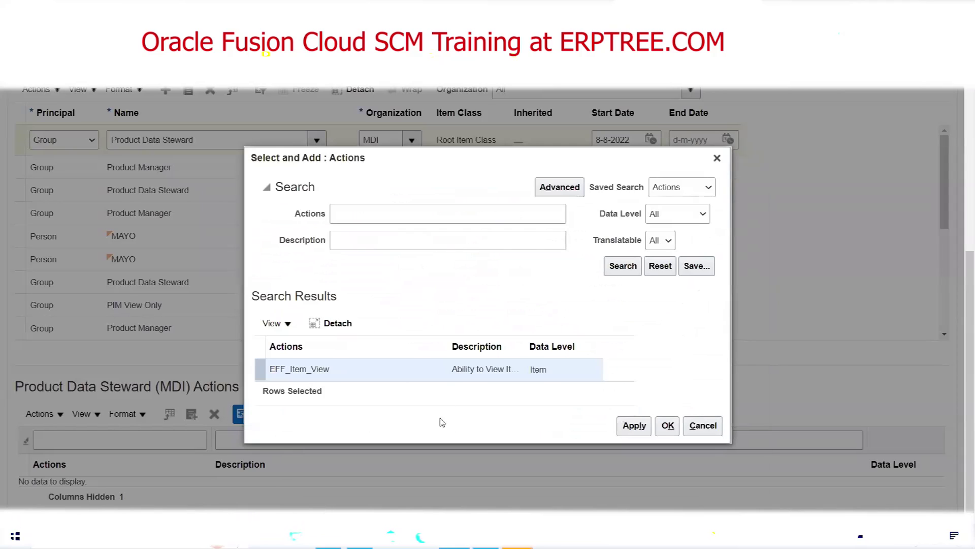
{"action": "left_click", "coordinate": [623, 266]}
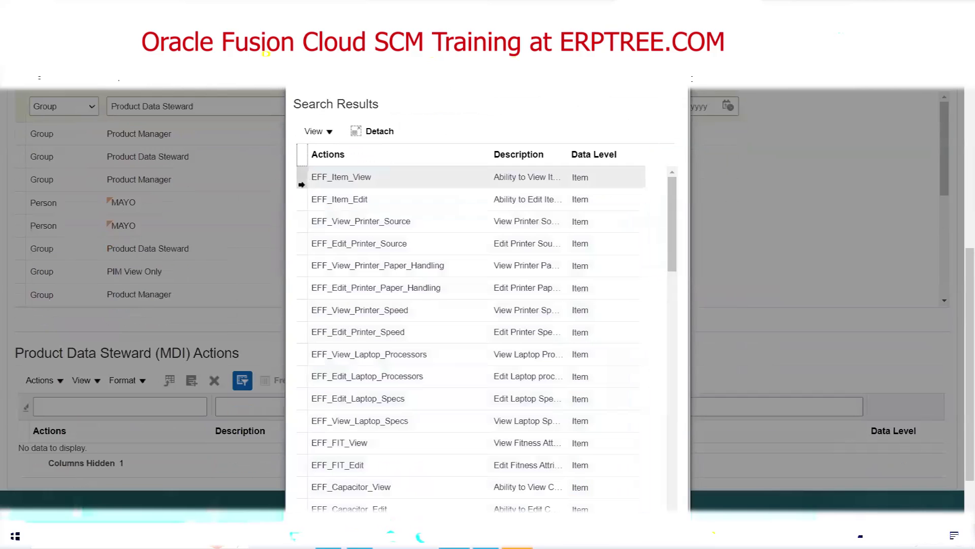
{"action": "left_click", "coordinate": [301, 158]}
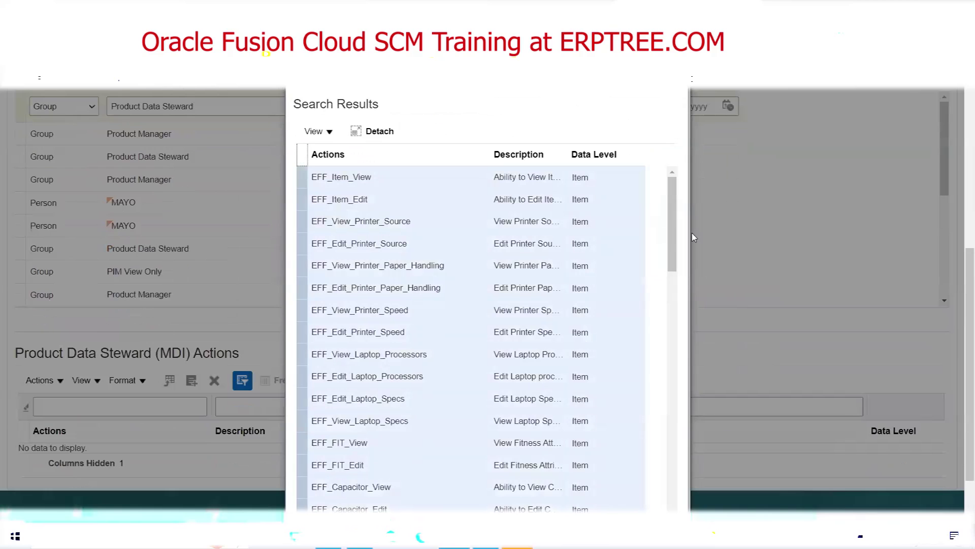
{"action": "scroll", "coordinate": [758, 257], "scroll_direction": "down", "scroll_amount": 2}
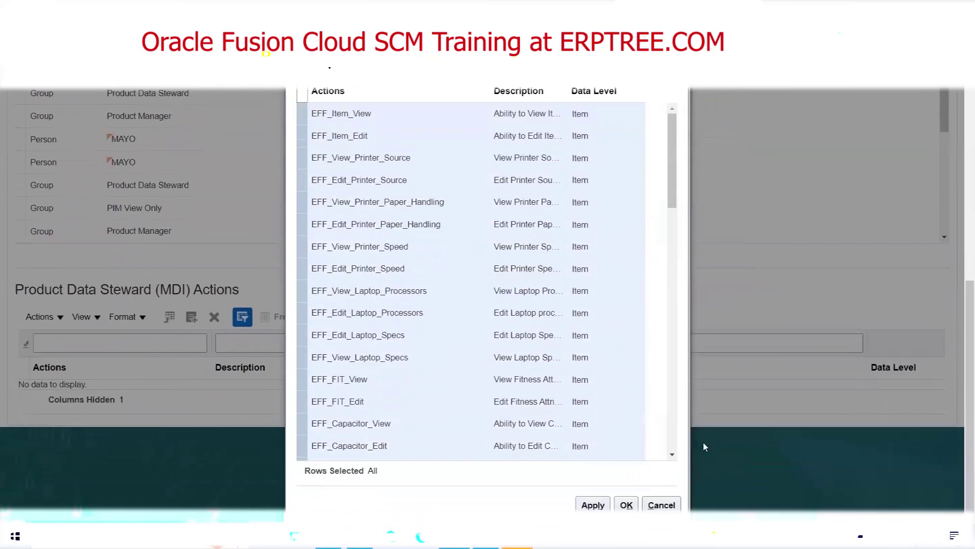
{"action": "left_click", "coordinate": [590, 504]}
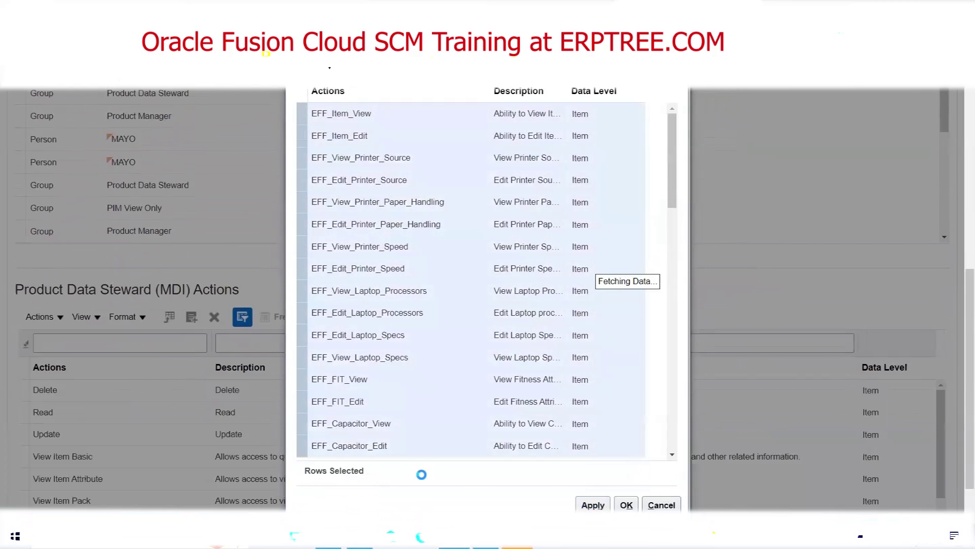
{"action": "left_click", "coordinate": [627, 504]}
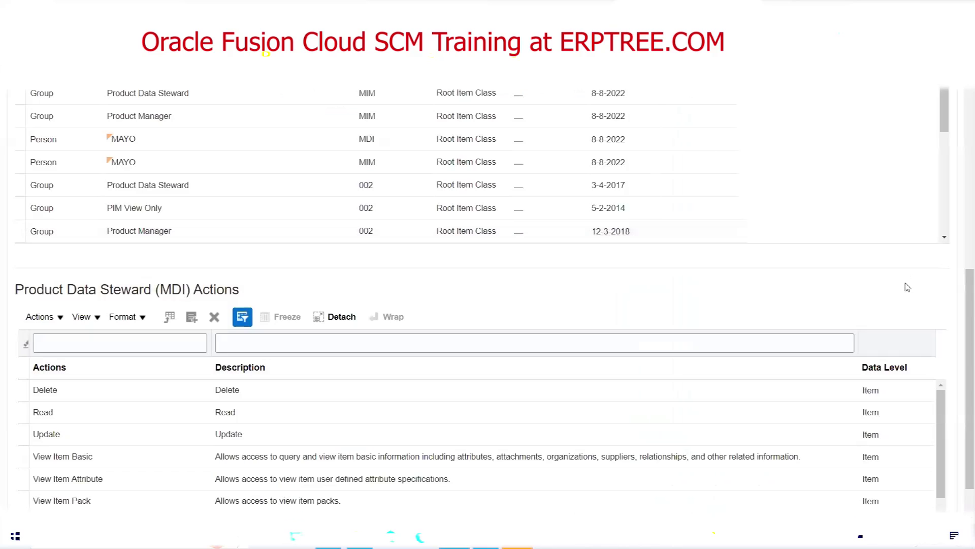
Review the Root Item Class security rows and the actions assigned to Product Data Steward (MDI).
{"action": "scroll", "coordinate": [906, 276], "scroll_direction": "up", "scroll_amount": 4}
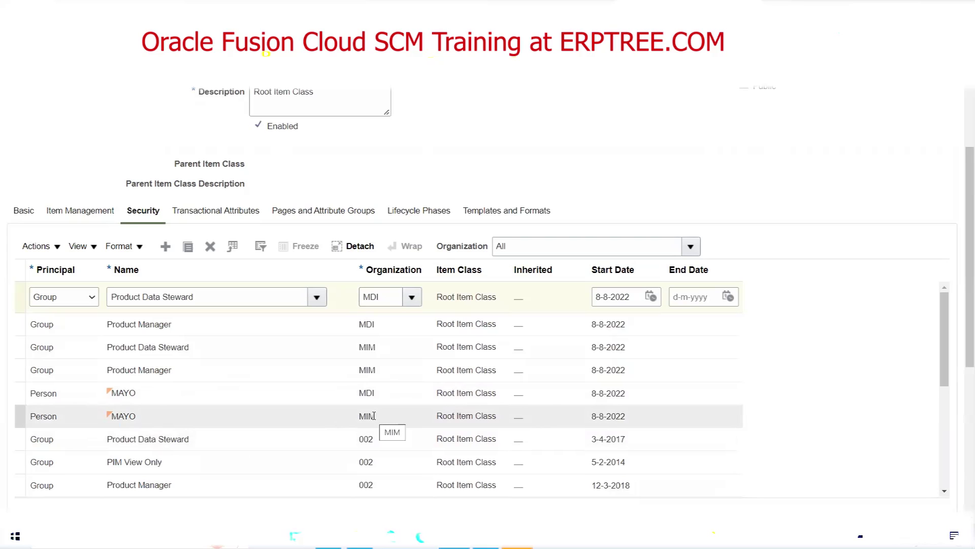
{"action": "scroll", "coordinate": [374, 416], "scroll_direction": "down", "scroll_amount": 5}
{"action": "scroll", "coordinate": [371, 411], "scroll_direction": "up", "scroll_amount": 8}
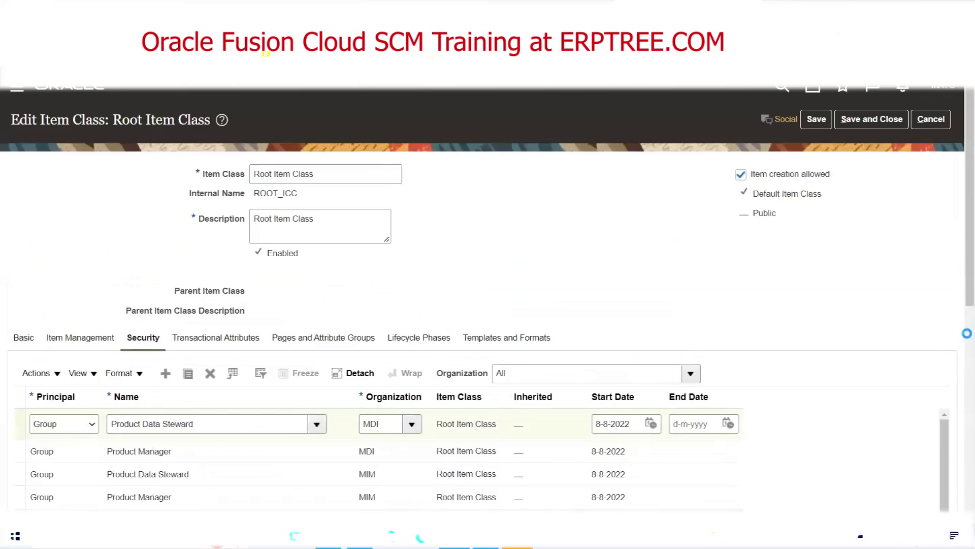
{"action": "scroll", "coordinate": [961, 203], "scroll_direction": "down", "scroll_amount": 6}
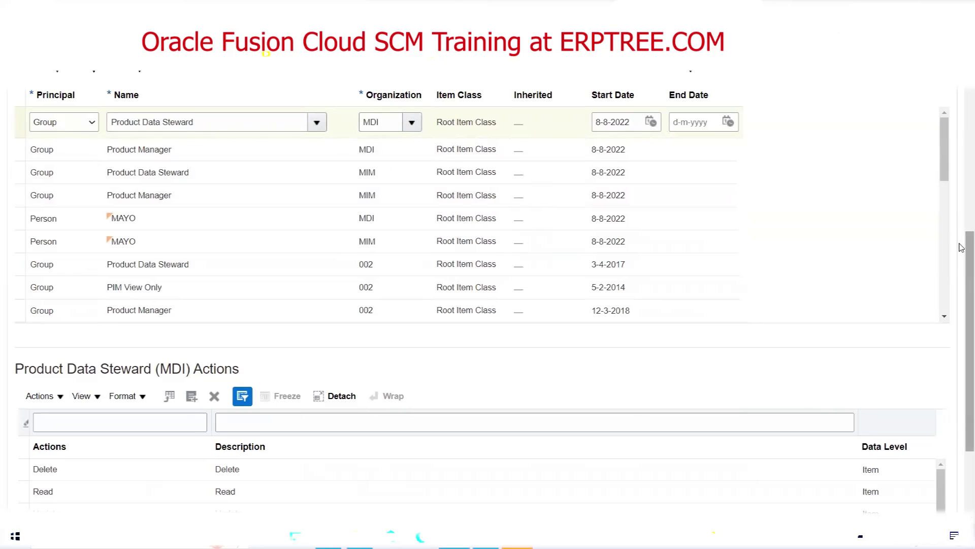
{"action": "scroll", "coordinate": [961, 248], "scroll_direction": "down", "scroll_amount": 3}
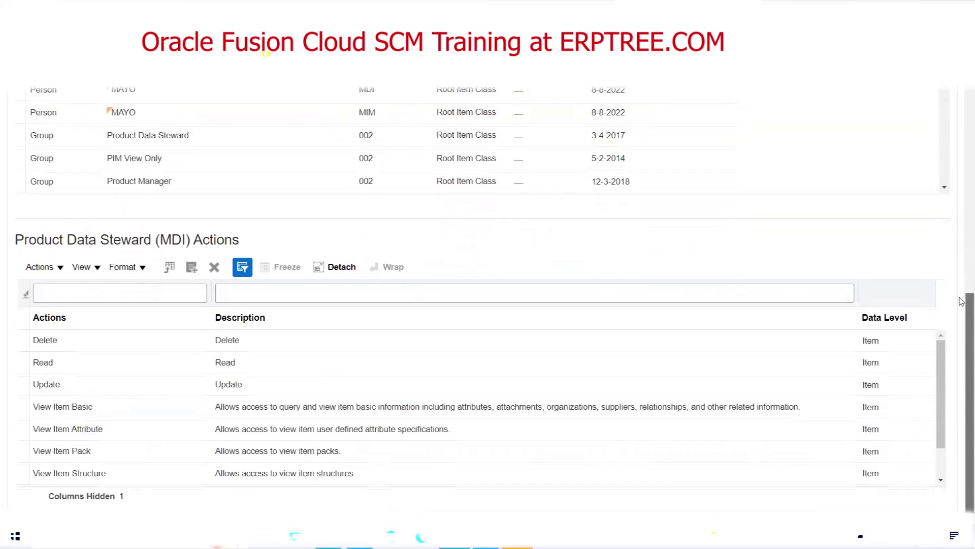
{"action": "scroll", "coordinate": [962, 254], "scroll_direction": "up", "scroll_amount": 10}
{"action": "scroll", "coordinate": [961, 107], "scroll_direction": "up", "scroll_amount": 1}
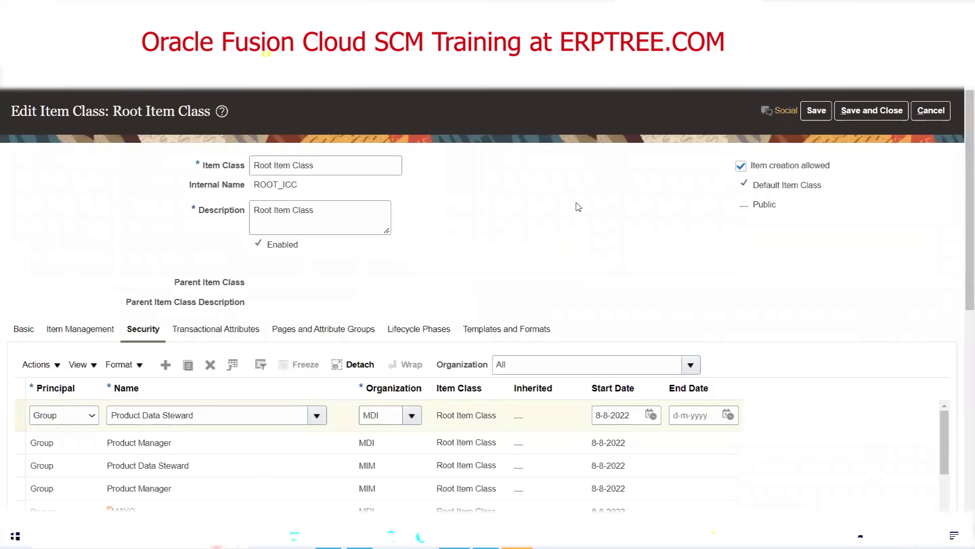
Check the Root Item Class lifecycle phases, item management and security settings, and save and close the item class.
{"action": "left_click", "coordinate": [410, 331]}
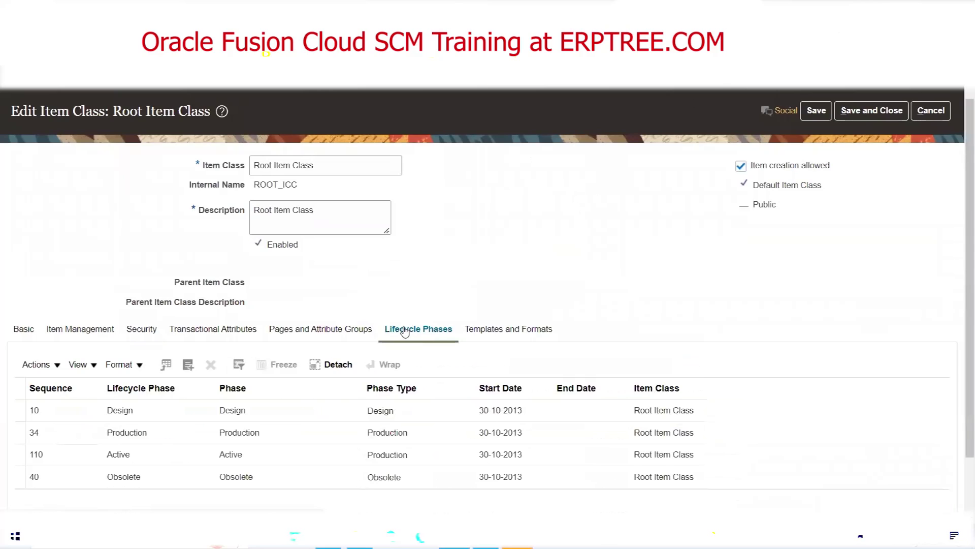
{"action": "left_click", "coordinate": [62, 331]}
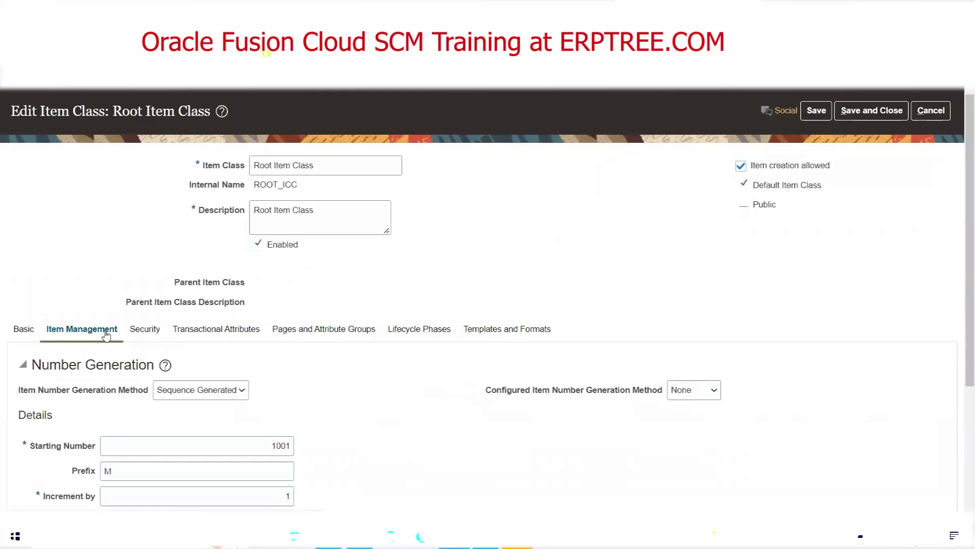
{"action": "scroll", "coordinate": [173, 302], "scroll_direction": "down", "scroll_amount": 3}
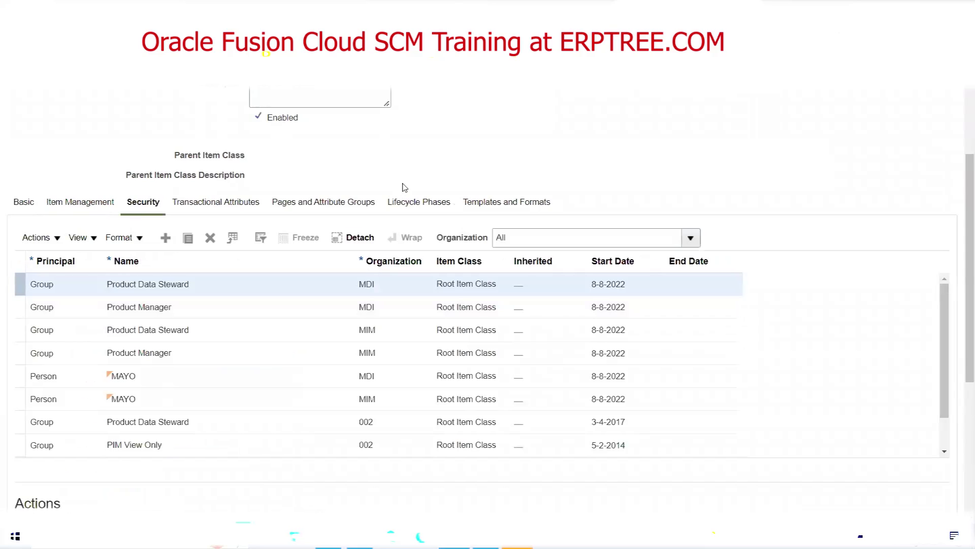
{"action": "scroll", "coordinate": [405, 188], "scroll_direction": "up", "scroll_amount": 3}
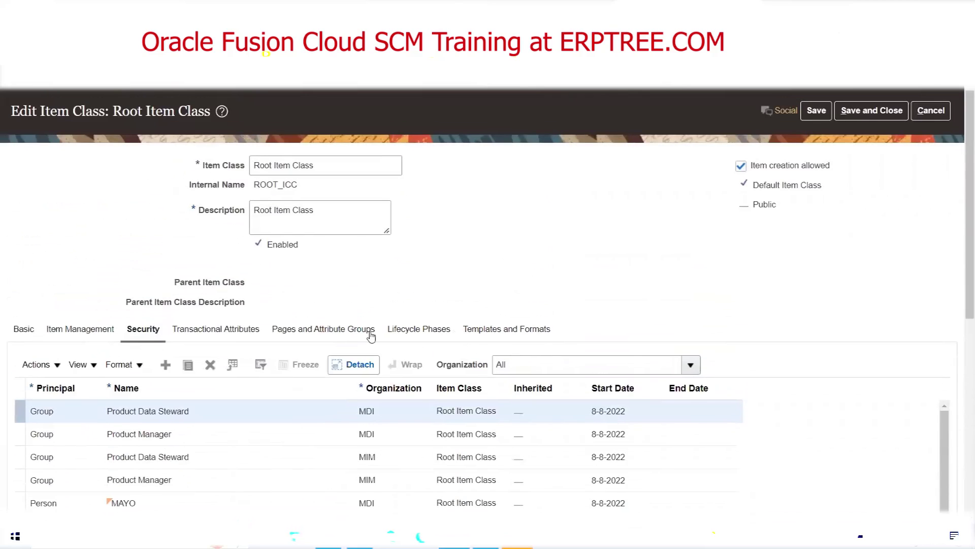
{"action": "left_click", "coordinate": [872, 110]}
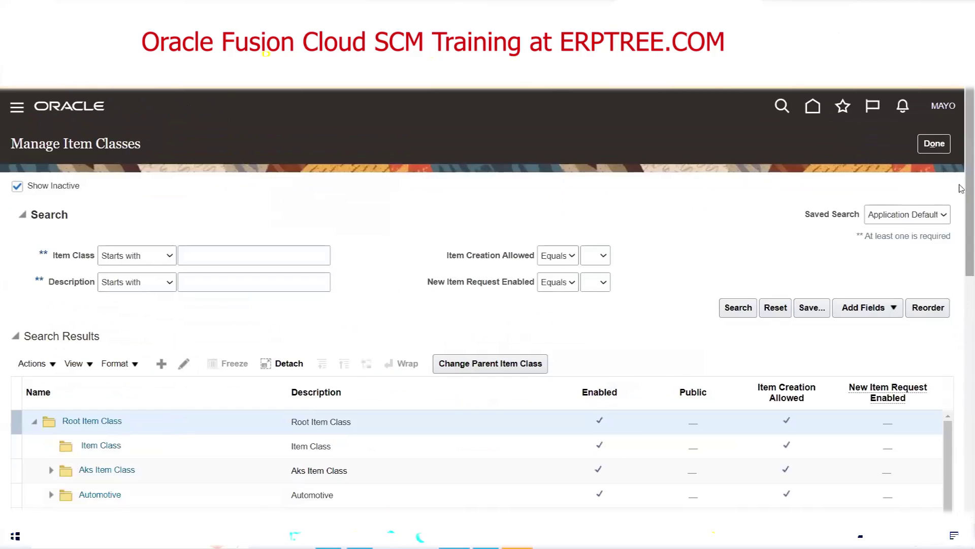
{"action": "scroll", "coordinate": [961, 189], "scroll_direction": "down", "scroll_amount": 1}
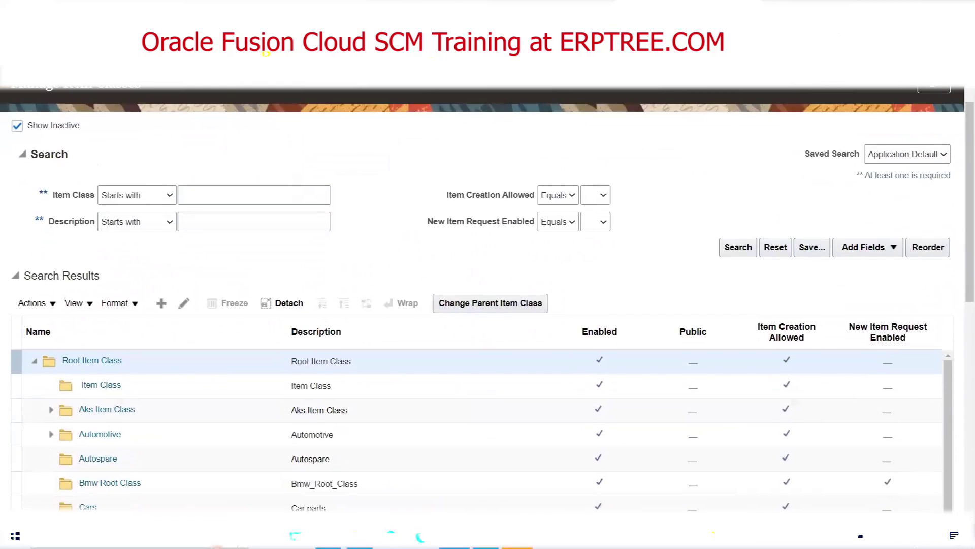
Switch to the Excel workbook and examine the inventory basic setup task list on the Inventory sheet.
{"action": "left_click", "coordinate": [328, 538]}
{"action": "scroll", "coordinate": [77, 368], "scroll_direction": "up", "scroll_amount": 4}
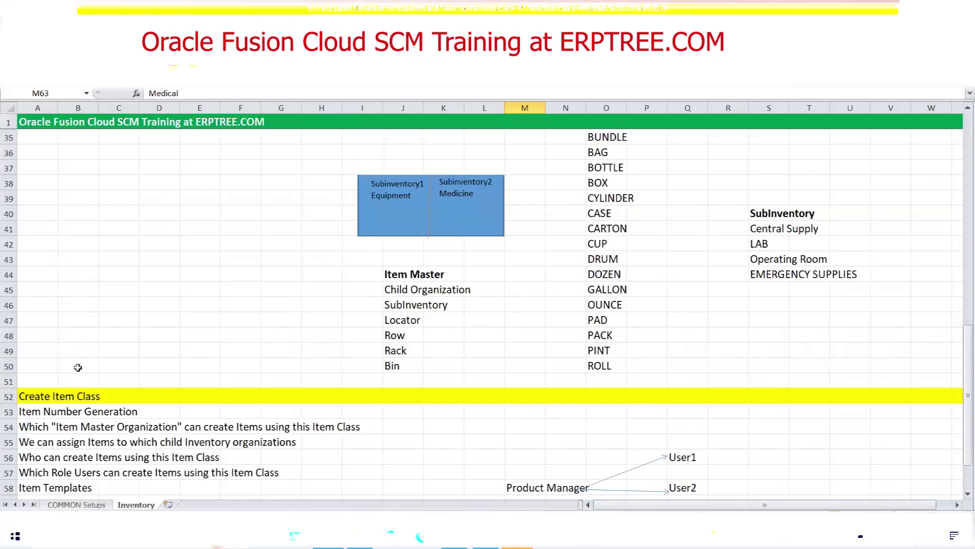
{"action": "scroll", "coordinate": [78, 367], "scroll_direction": "up", "scroll_amount": 11}
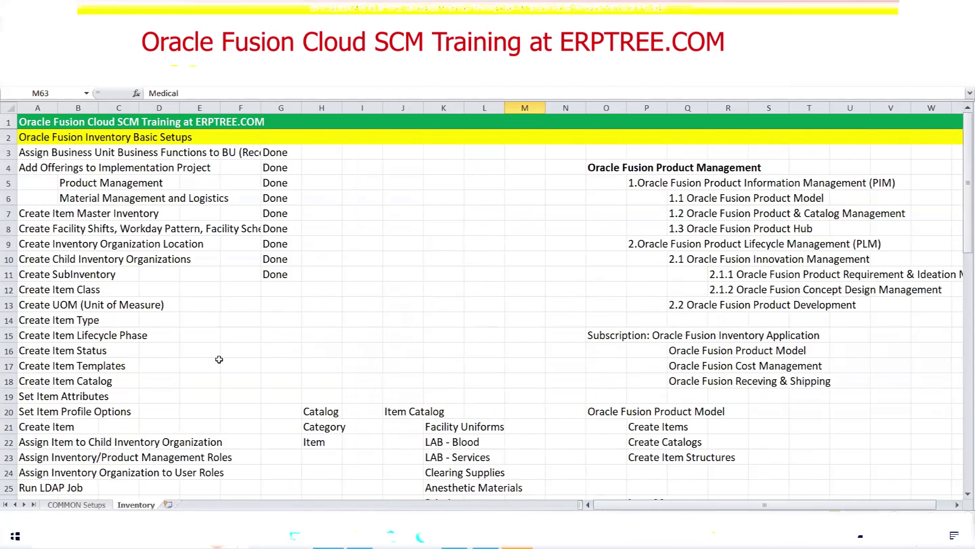
{"action": "scroll", "coordinate": [211, 318], "scroll_direction": "down", "scroll_amount": 2}
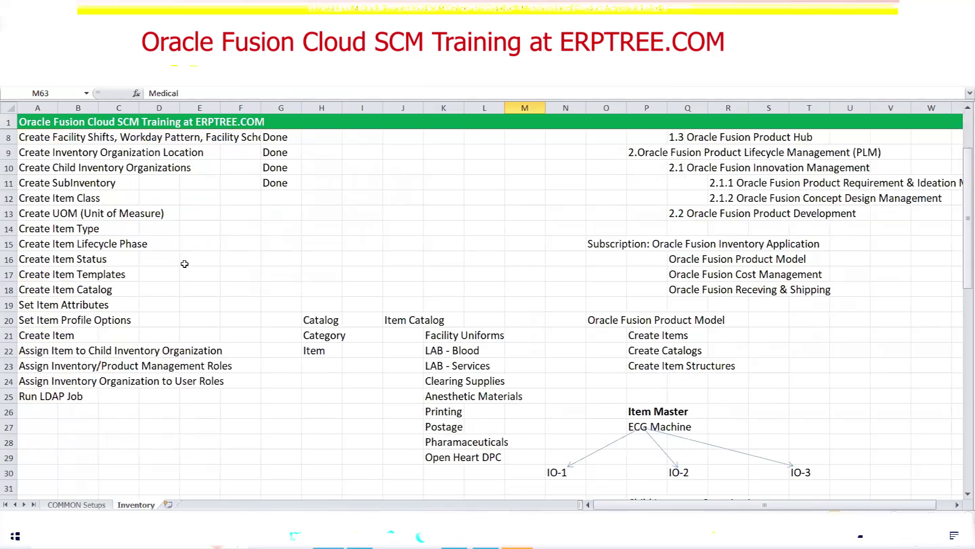
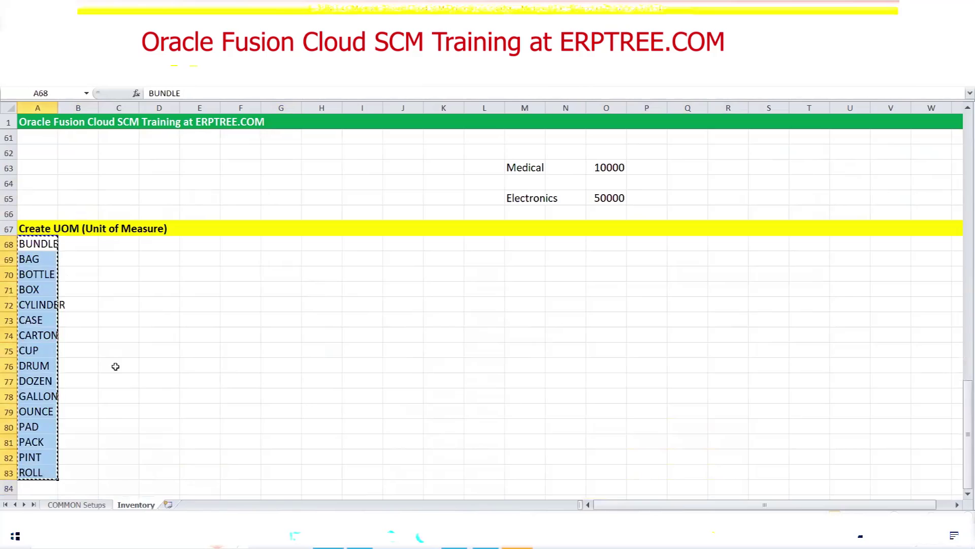
Paste the copied unit of measure list starting at B70 and clear the original entries in A68:A83.
{"action": "left_click", "coordinate": [81, 277]}
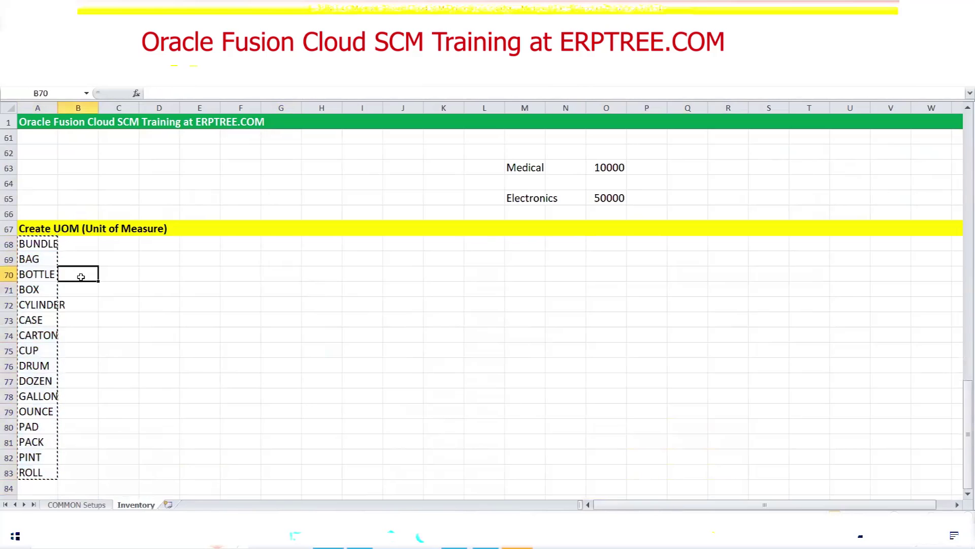
{"action": "key", "text": "ctrl+v"}
{"action": "left_click_drag", "start_coordinate": [37, 244], "coordinate": [28, 472]}
{"action": "key", "text": "Delete"}
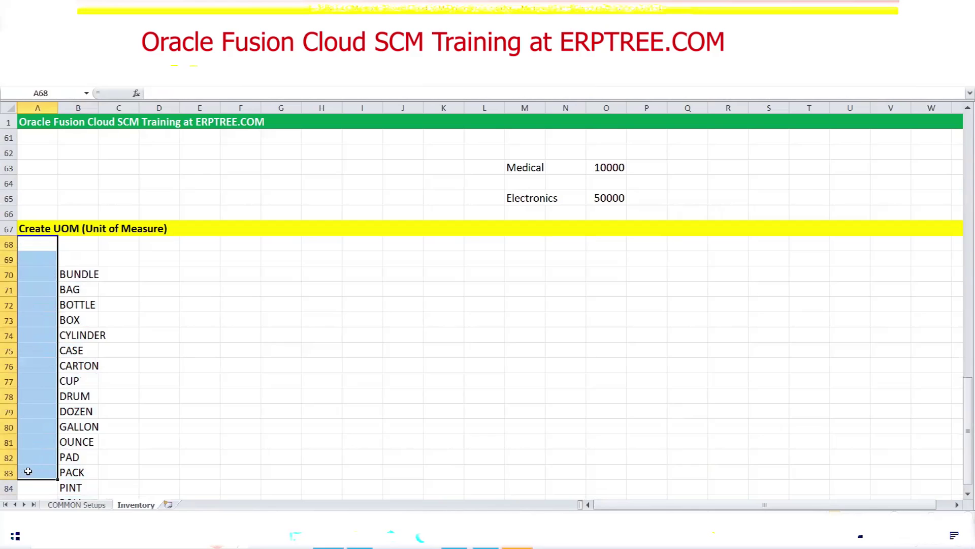
{"action": "left_click", "coordinate": [253, 417]}
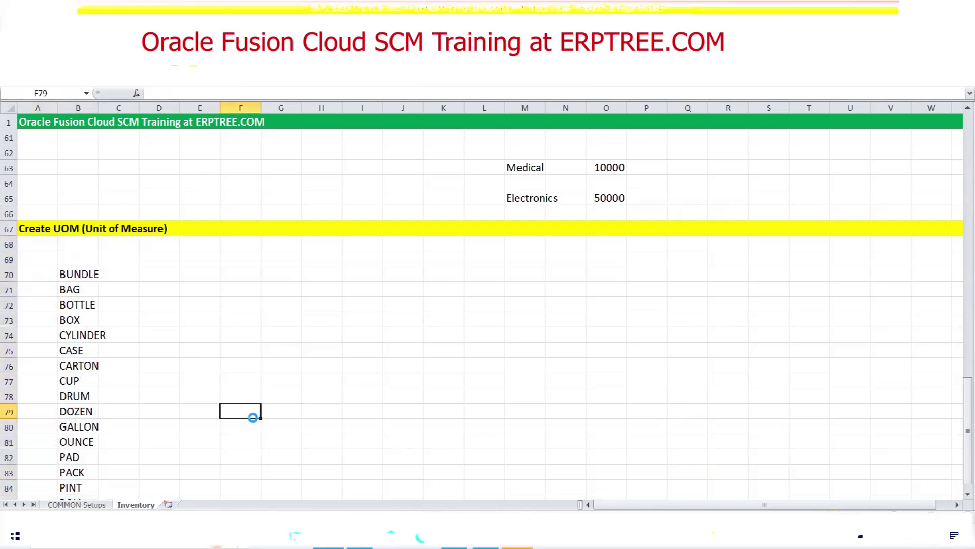
{"action": "scroll", "coordinate": [228, 370], "scroll_direction": "down", "scroll_amount": 2}
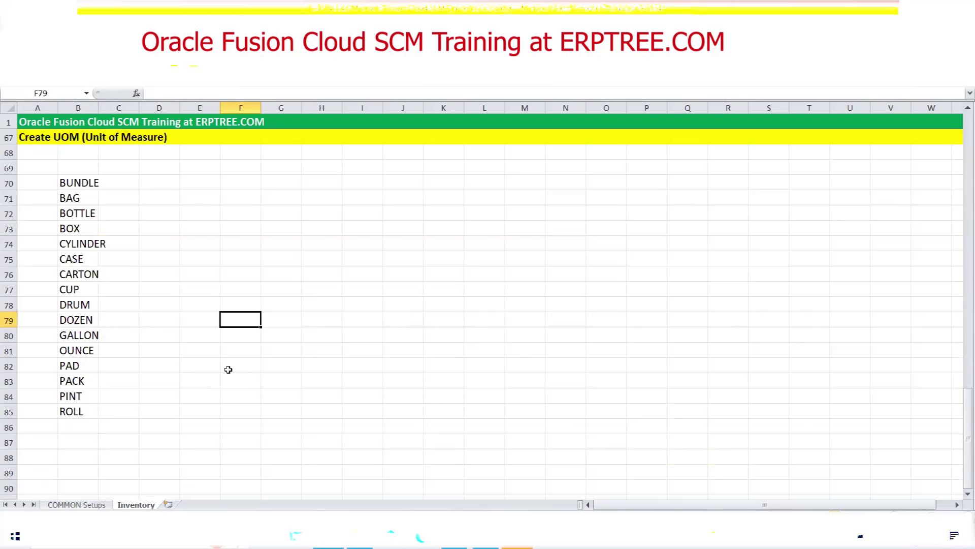
Add the bold heading UOM in cell B69 above the unit of measure list.
{"action": "left_click", "coordinate": [87, 183]}
{"action": "left_click", "coordinate": [83, 170]}
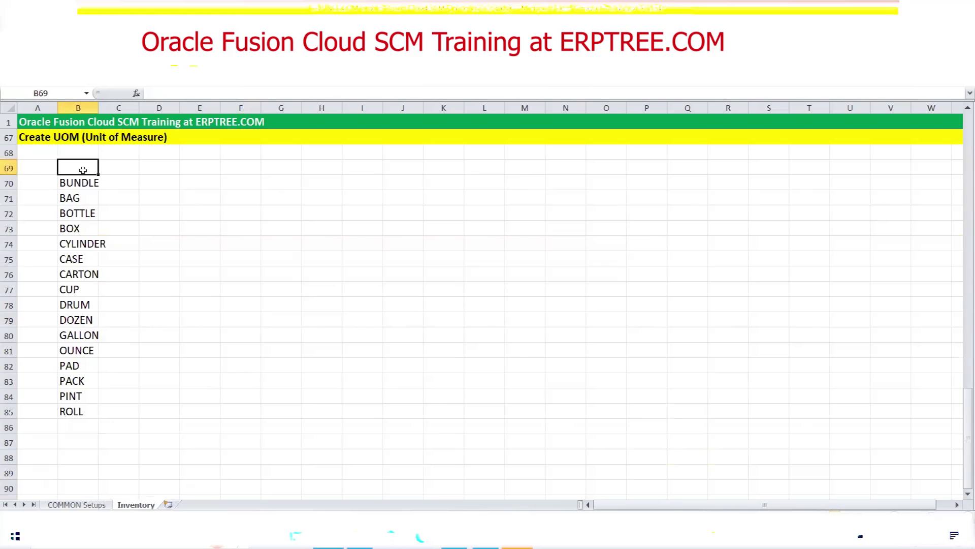
{"action": "type", "text": "UOM"}
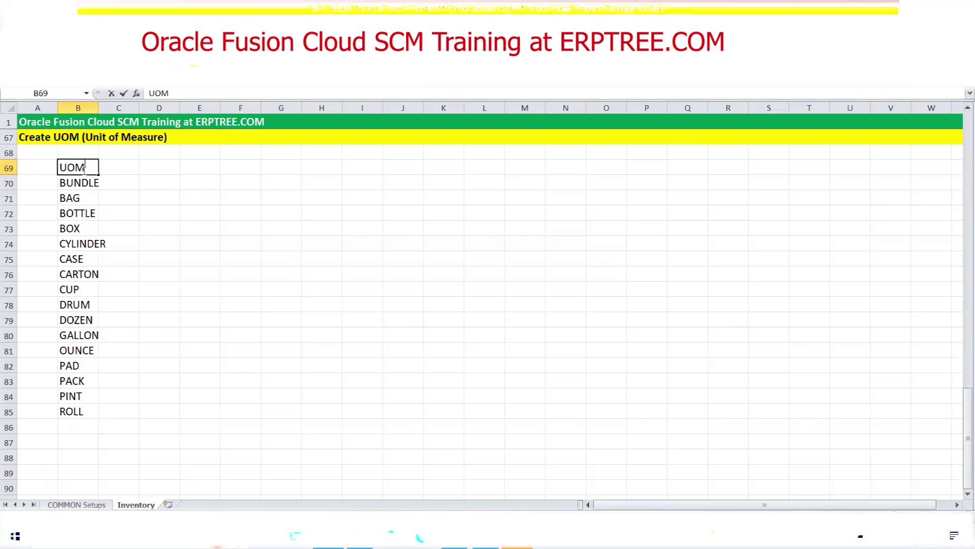
{"action": "left_click", "coordinate": [83, 169]}
{"action": "key", "text": "ctrl+b"}
{"action": "left_click", "coordinate": [152, 169]}
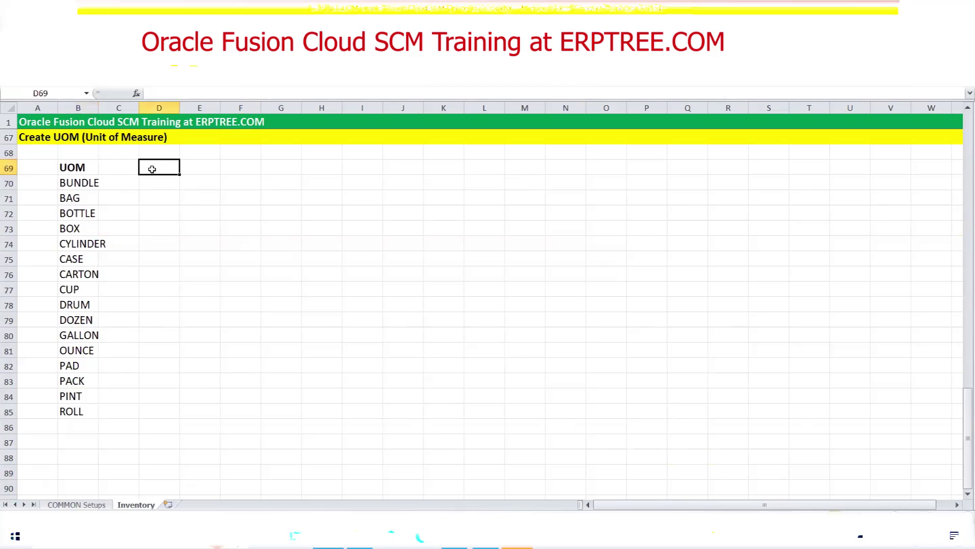
Add the bold heading Base UOM in cell D69 beside the UOM heading.
{"action": "type", "text": "Base UO"}
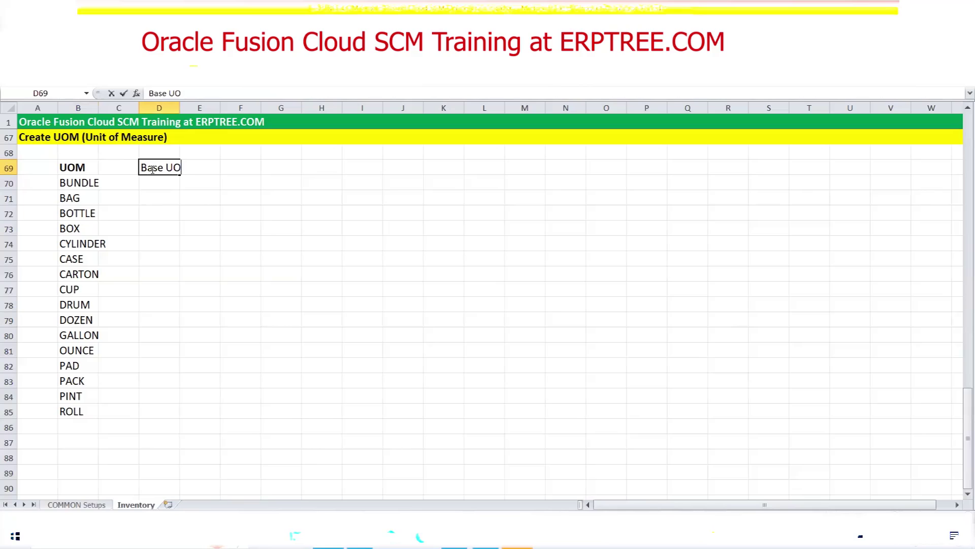
{"action": "type", "text": "M"}
{"action": "key", "text": "ctrl+Return"}
{"action": "key", "text": "ctrl+b"}
Copy the unit of measure list from B70:B85 into D70:D85 and clear the pasted entries.
{"action": "left_click_drag", "start_coordinate": [90, 184], "coordinate": [83, 409]}
{"action": "key", "text": "ctrl+c"}
{"action": "left_click", "coordinate": [158, 185]}
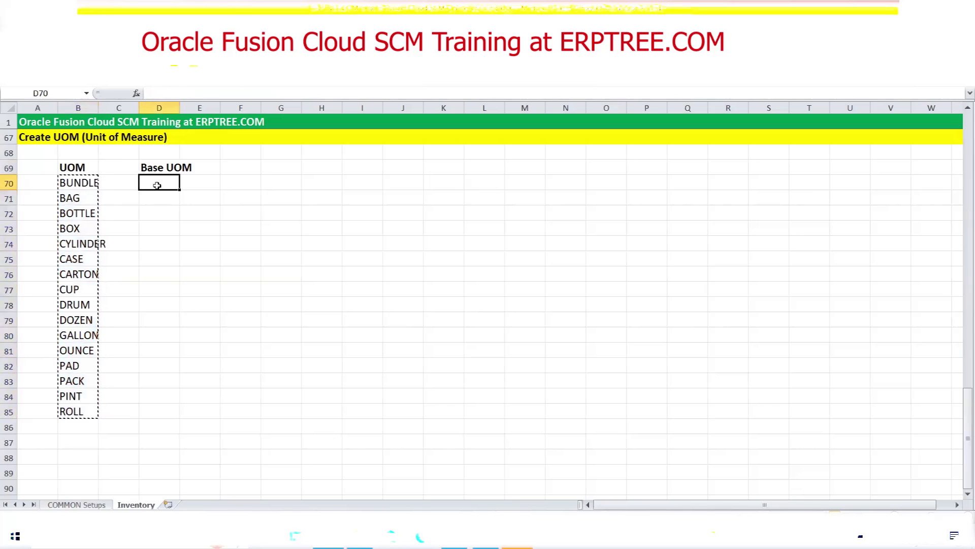
{"action": "key", "text": "ctrl+v"}
{"action": "key", "text": "Escape"}
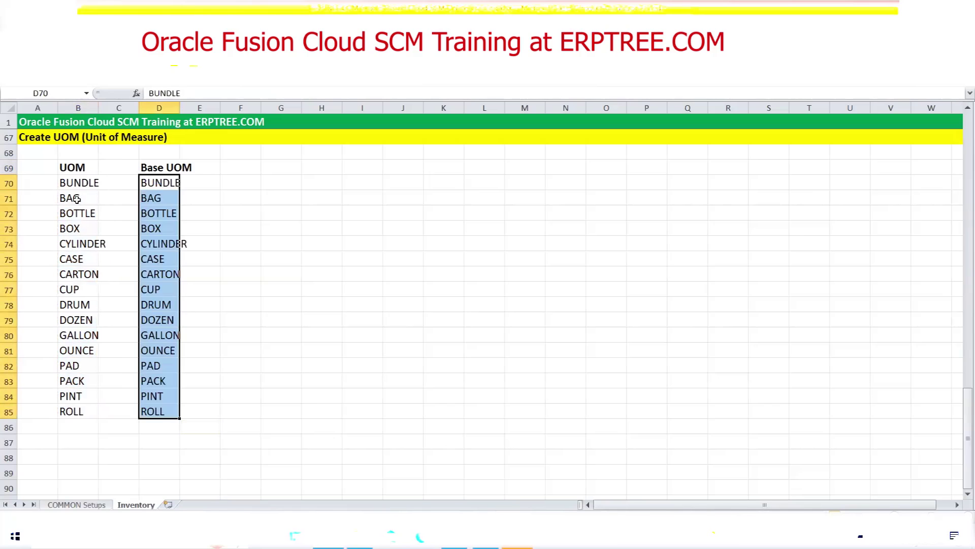
{"action": "left_click", "coordinate": [80, 184]}
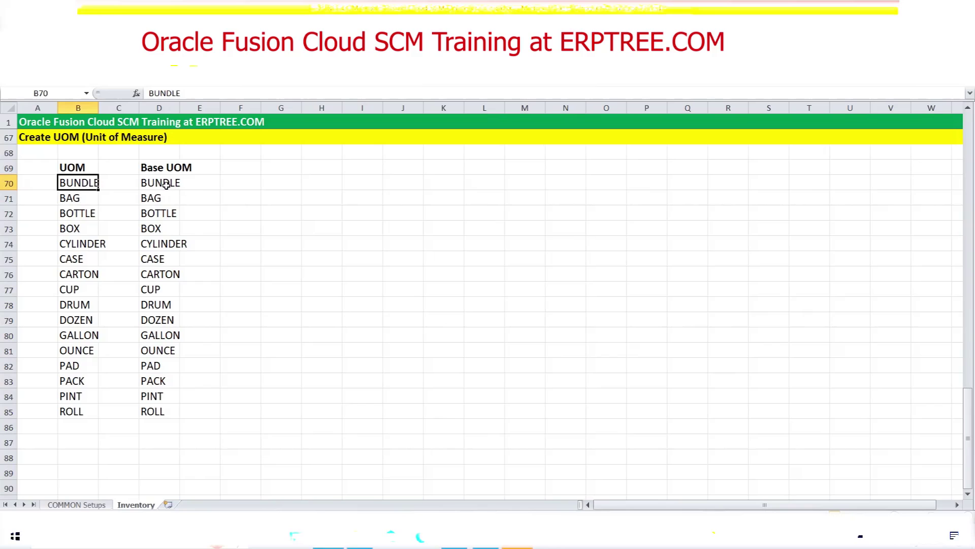
{"action": "left_click_drag", "start_coordinate": [166, 185], "coordinate": [177, 415]}
{"action": "key", "text": "Delete"}
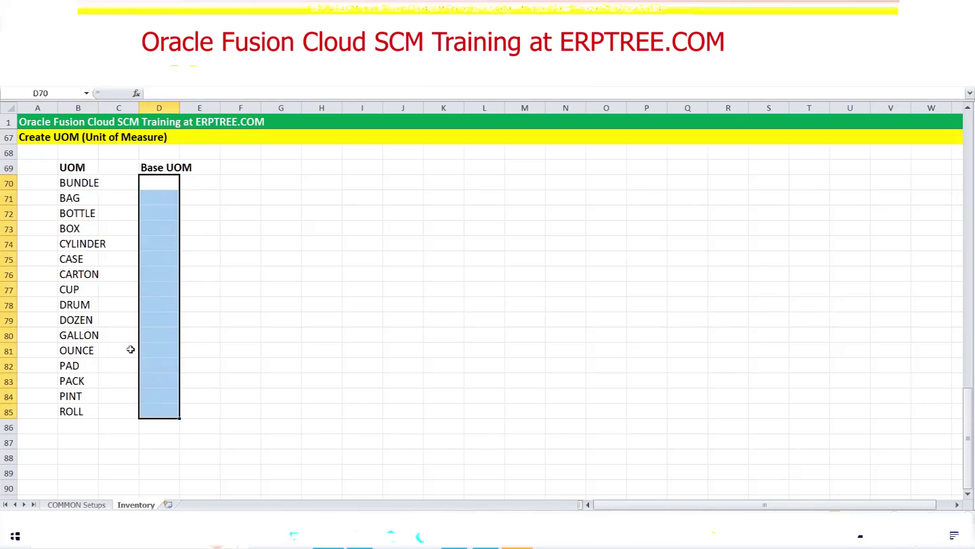
Enter Each as the base unit in D70 and fill it down to D85 for every listed unit.
{"action": "left_click", "coordinate": [160, 190]}
{"action": "type", "text": "Each"}
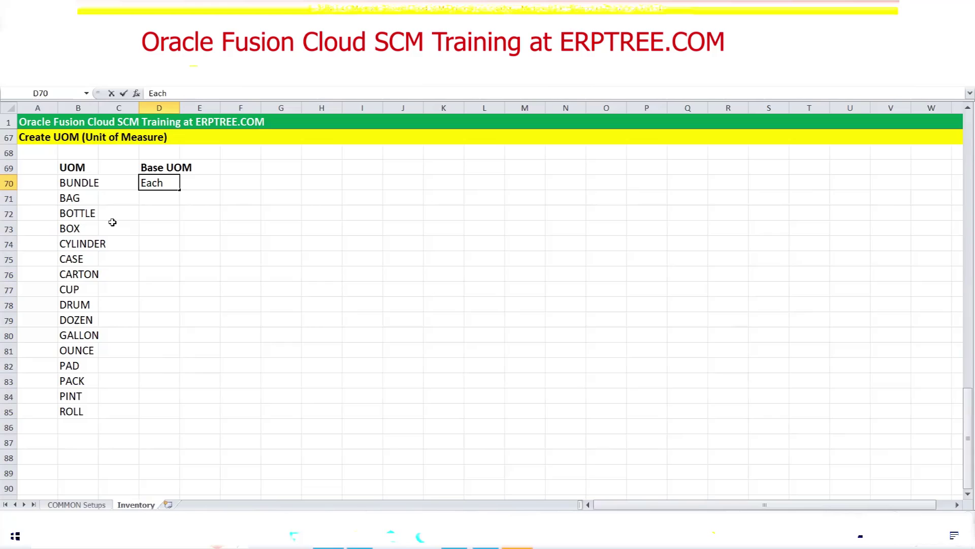
{"action": "left_click", "coordinate": [71, 215]}
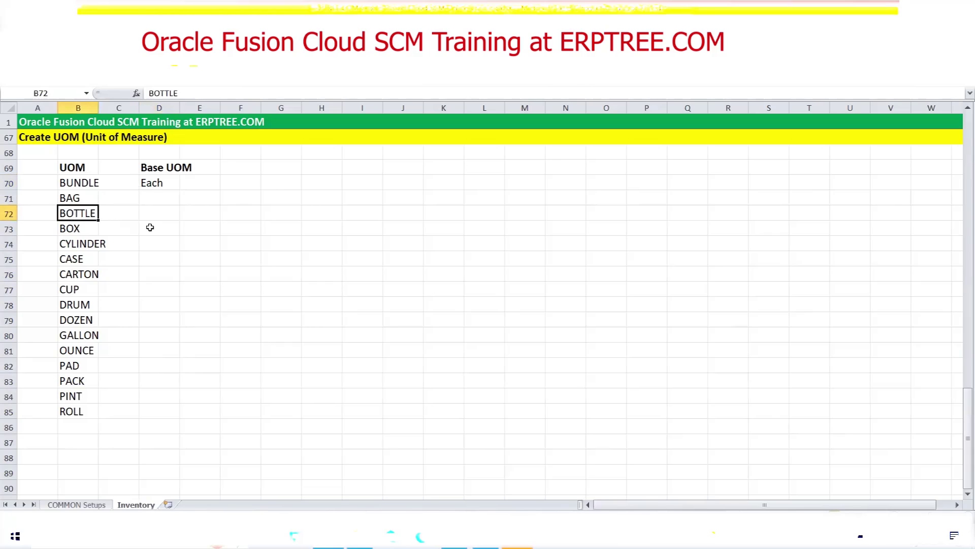
{"action": "left_click", "coordinate": [170, 181]}
{"action": "left_click_drag", "start_coordinate": [179, 190], "coordinate": [174, 418]}
{"action": "left_click", "coordinate": [283, 309]}
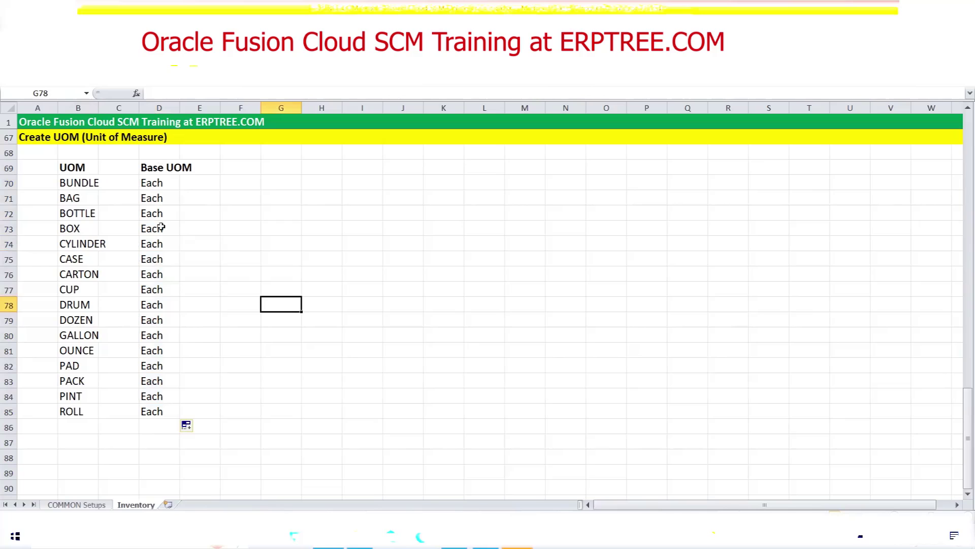
Enter 12 in cell E79 as the number of Each in a DOZEN.
{"action": "left_click", "coordinate": [76, 320]}
{"action": "left_click", "coordinate": [147, 328]}
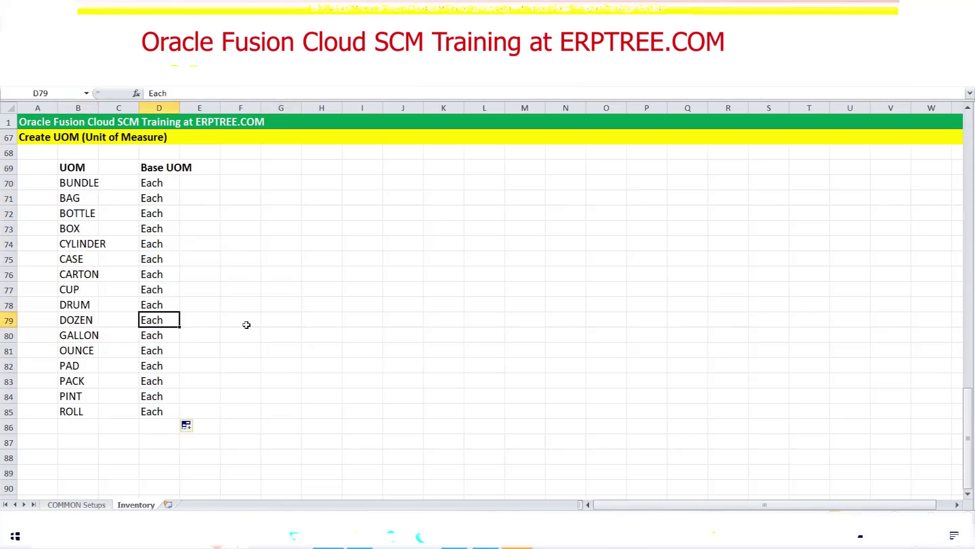
{"action": "left_click", "coordinate": [74, 321]}
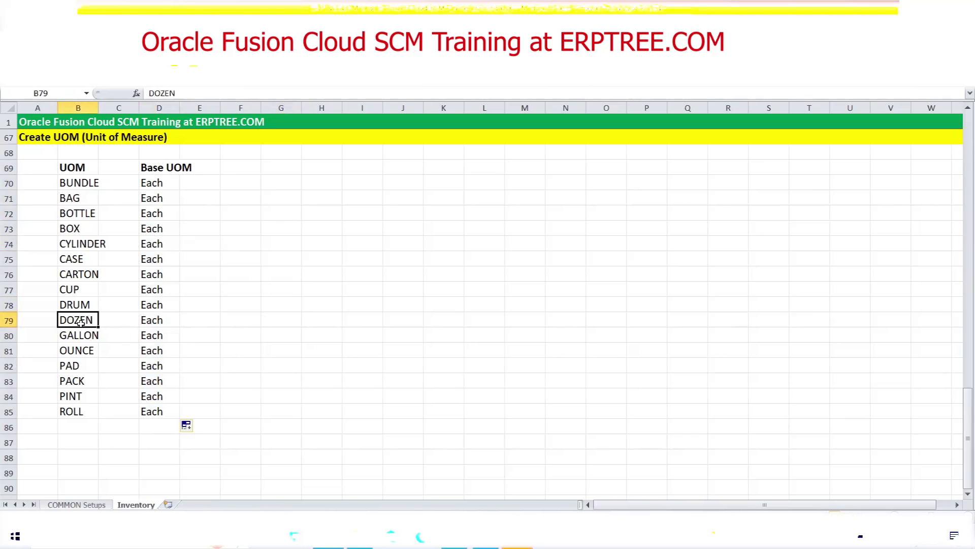
{"action": "left_click", "coordinate": [155, 320]}
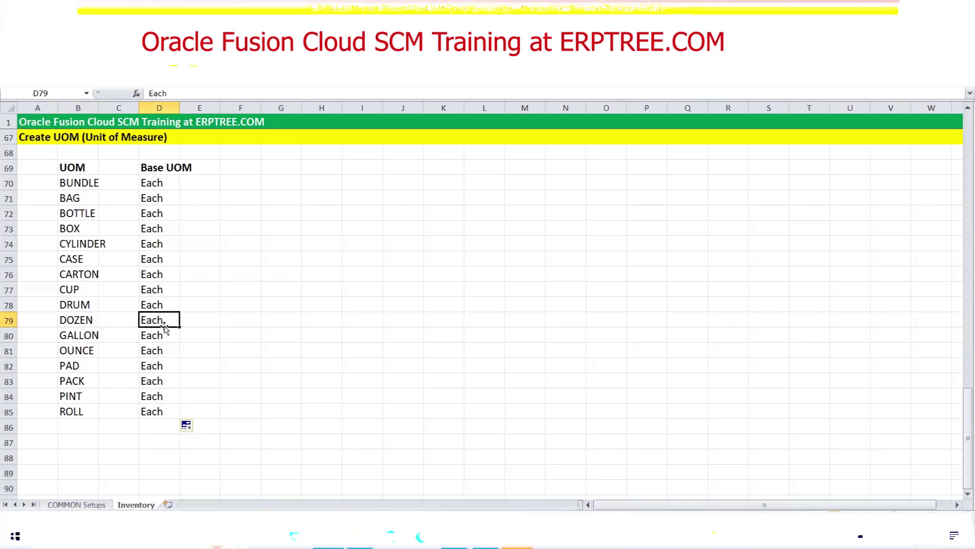
{"action": "left_click", "coordinate": [203, 323]}
{"action": "type", "text": "12"}
{"action": "left_click", "coordinate": [222, 341]}
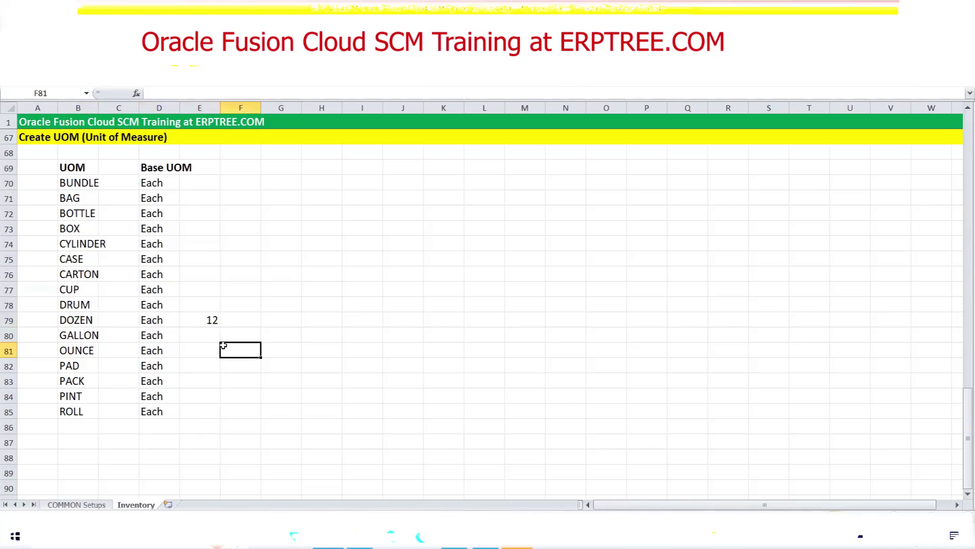
Review the DOZEN row's unit, base unit and conversion value, and select the unit list in B70:B85.
{"action": "left_click", "coordinate": [154, 317]}
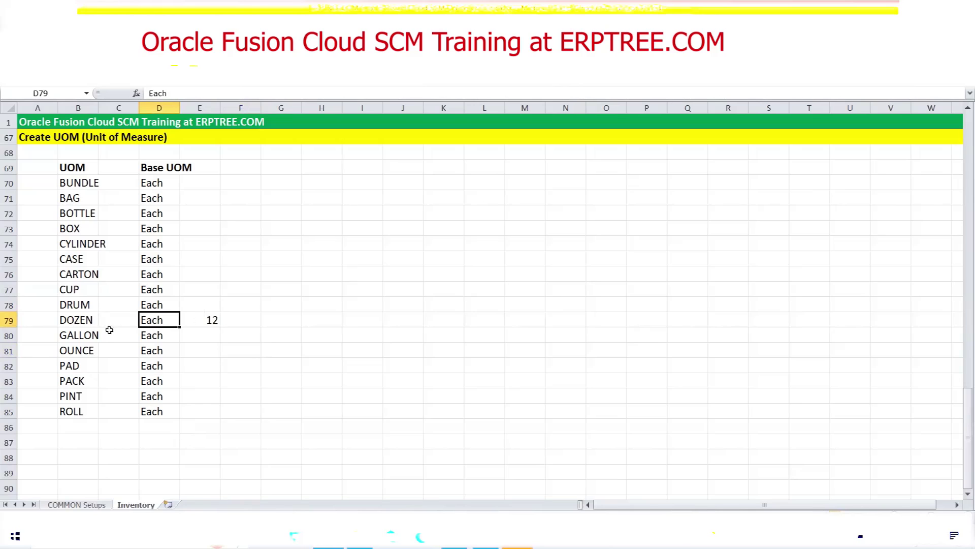
{"action": "left_click", "coordinate": [78, 327]}
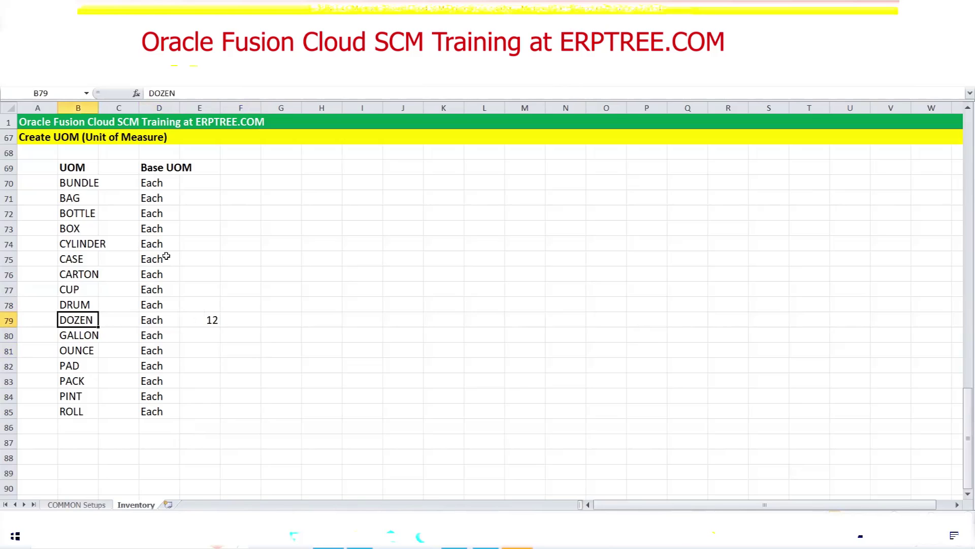
{"action": "left_click", "coordinate": [153, 323]}
{"action": "left_click", "coordinate": [75, 320]}
{"action": "left_click", "coordinate": [202, 321]}
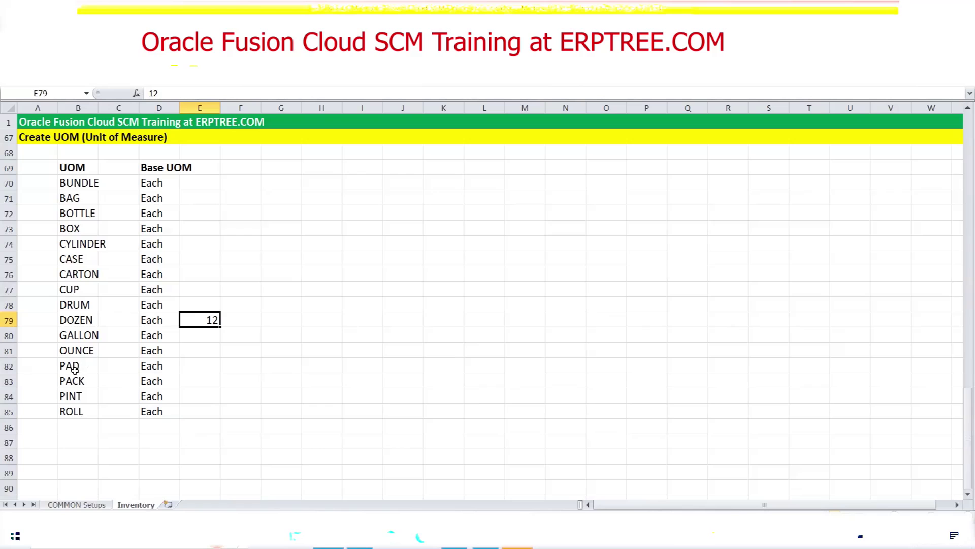
{"action": "left_click_drag", "start_coordinate": [81, 184], "coordinate": [78, 412]}
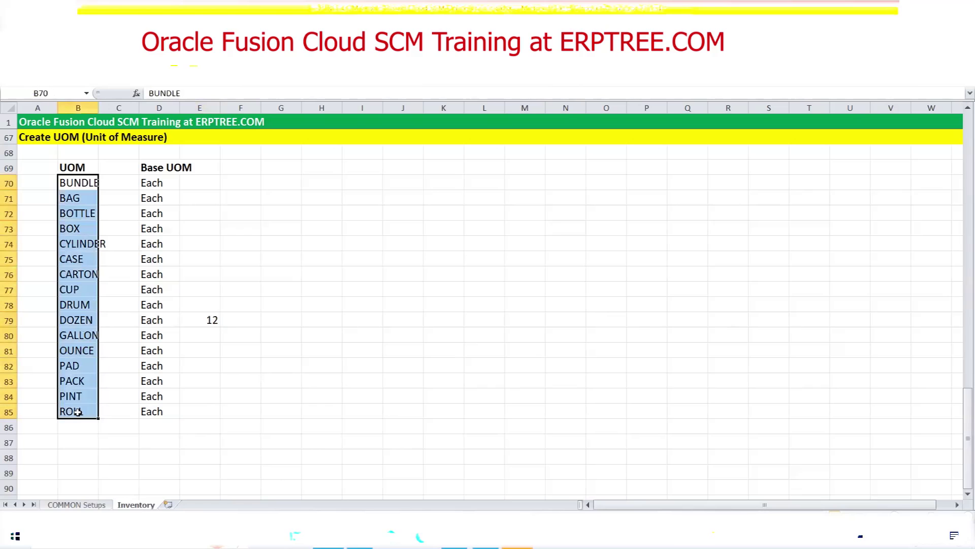
Copy the UOM names in B70:B85 over the Base UOM values in D70:D85 and clear cell E79.
{"action": "key", "text": "ctrl+c"}
{"action": "left_click_drag", "start_coordinate": [155, 183], "coordinate": [160, 409]}
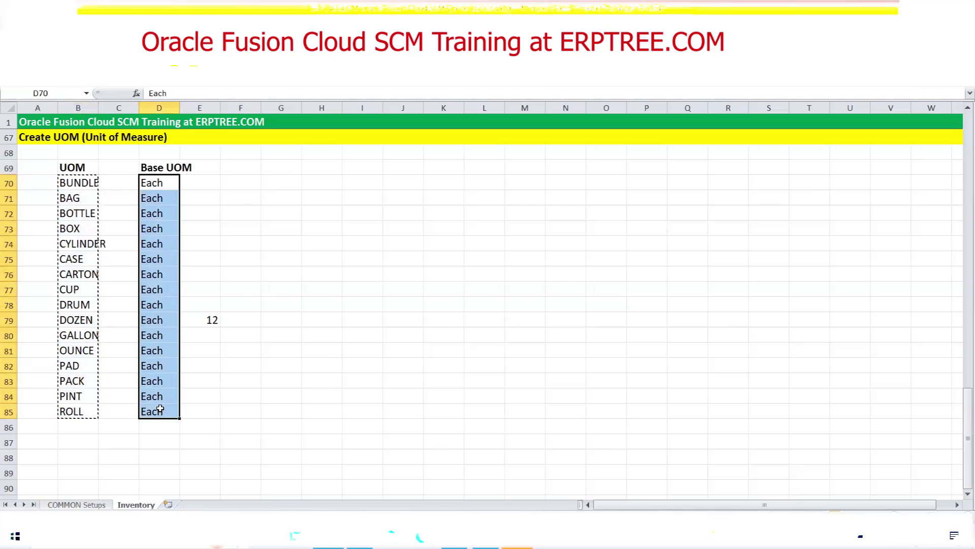
{"action": "key", "text": "ctrl+v"}
{"action": "key", "text": "Escape"}
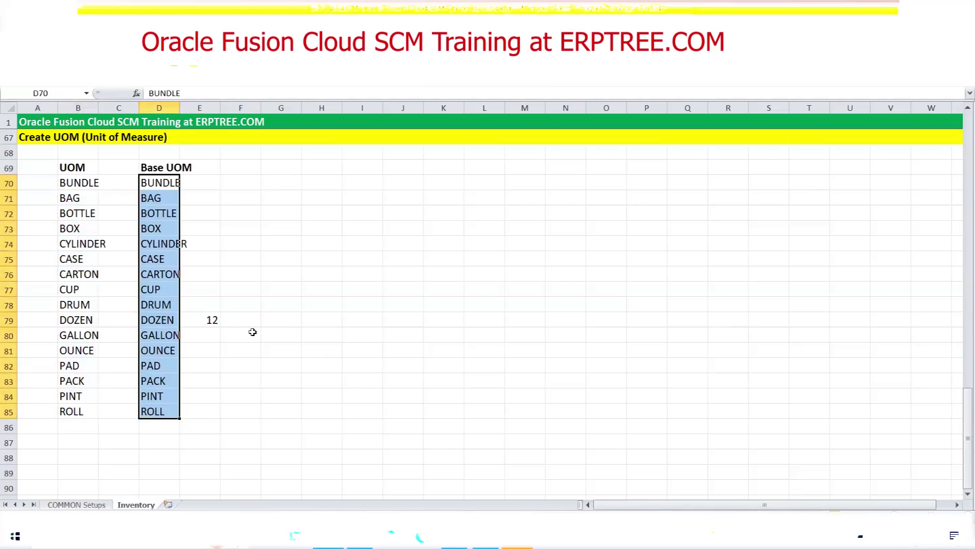
{"action": "left_click", "coordinate": [217, 318]}
{"action": "key", "text": "Delete"}
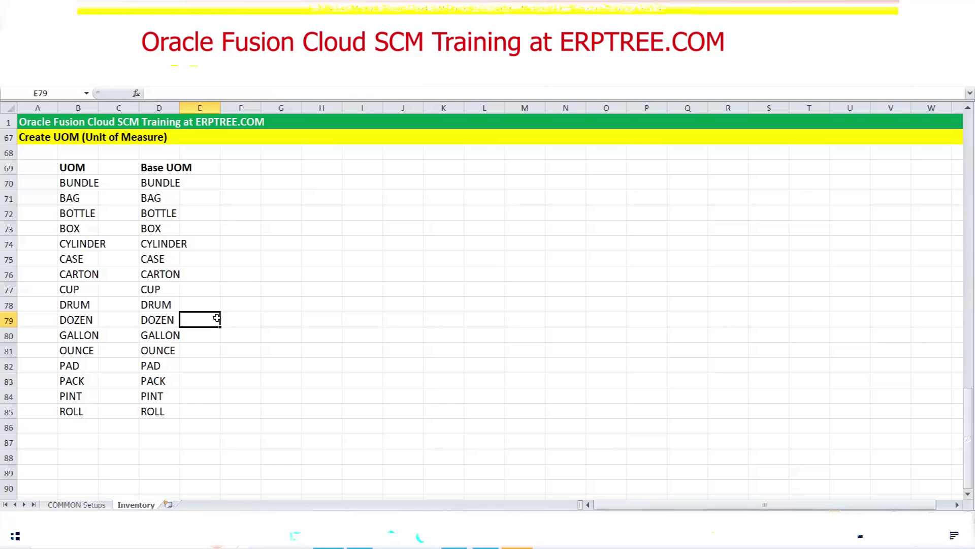
Number the column headings by entering 1 above Base UOM in D68 and 2 above UOM in B68.
{"action": "left_click", "coordinate": [161, 154]}
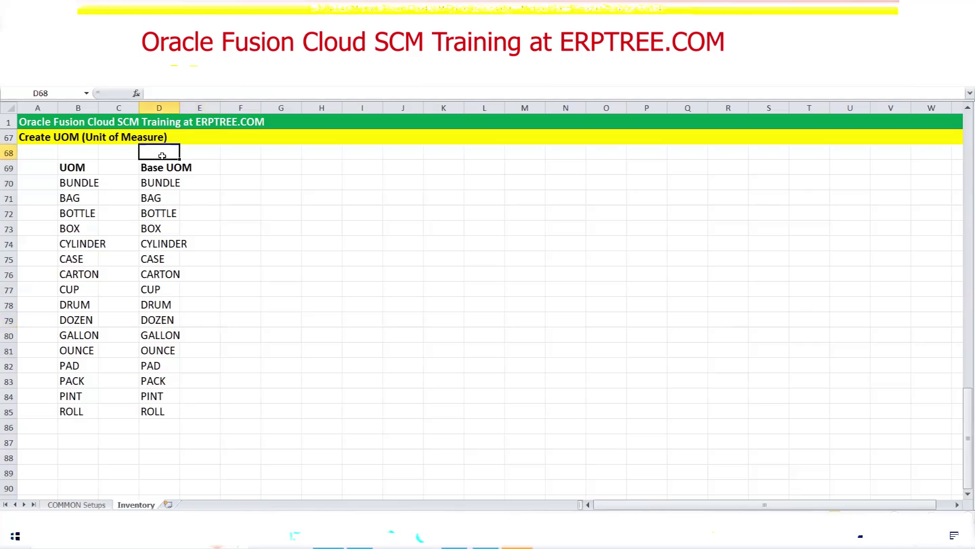
{"action": "type", "text": "1"}
{"action": "left_click", "coordinate": [85, 152]}
{"action": "type", "text": "2"}
{"action": "left_click", "coordinate": [321, 274]}
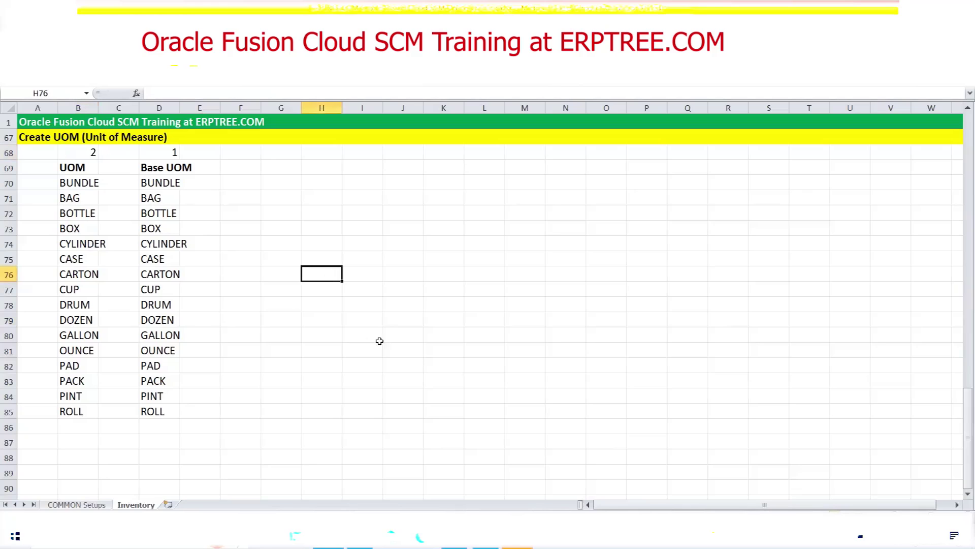
Examine the Base UOM and UOM lists and their order numbers, comparing the entries from BUNDLE to ROLL.
{"action": "left_click", "coordinate": [174, 152]}
{"action": "left_click_drag", "start_coordinate": [166, 163], "coordinate": [158, 409]}
{"action": "left_click_drag", "start_coordinate": [74, 166], "coordinate": [66, 413]}
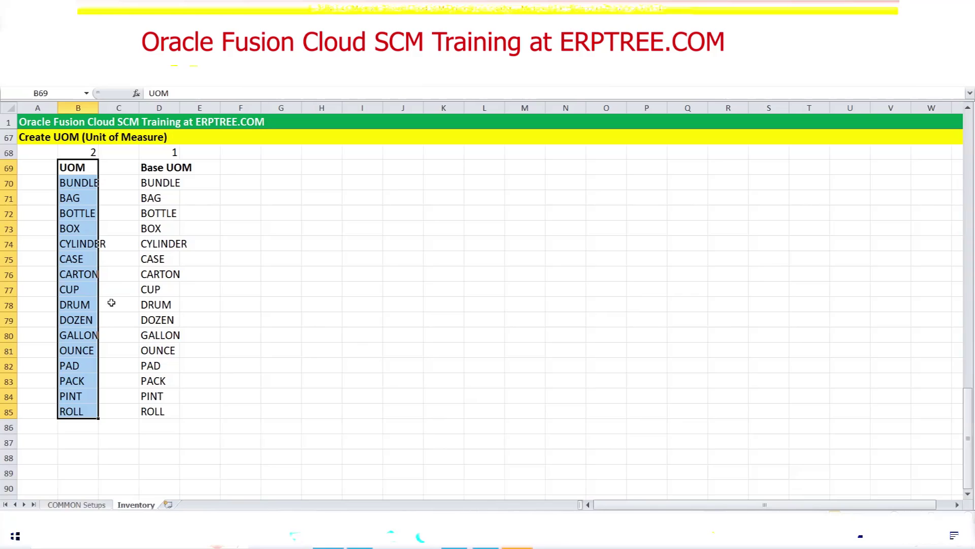
{"action": "left_click_drag", "start_coordinate": [80, 181], "coordinate": [79, 411]}
{"action": "left_click", "coordinate": [80, 412]}
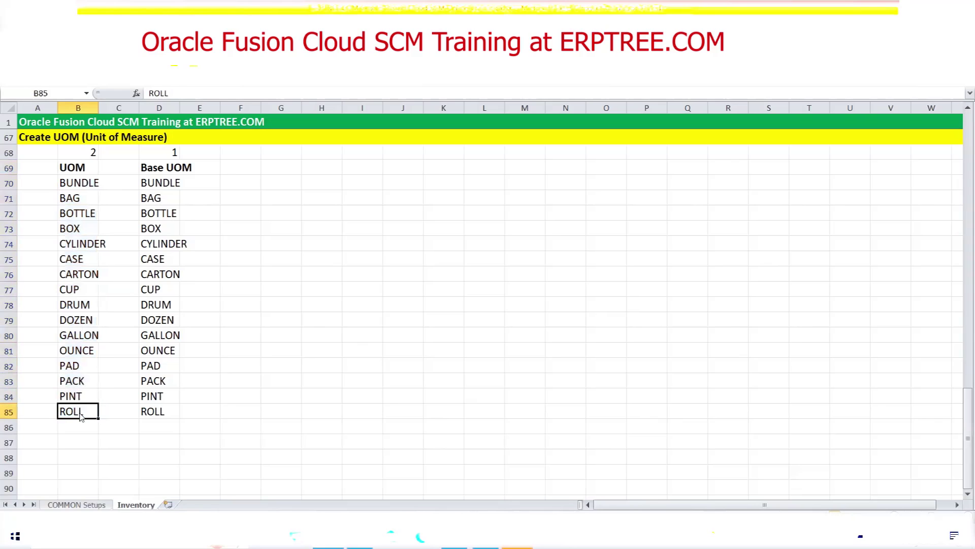
{"action": "left_click", "coordinate": [82, 397]}
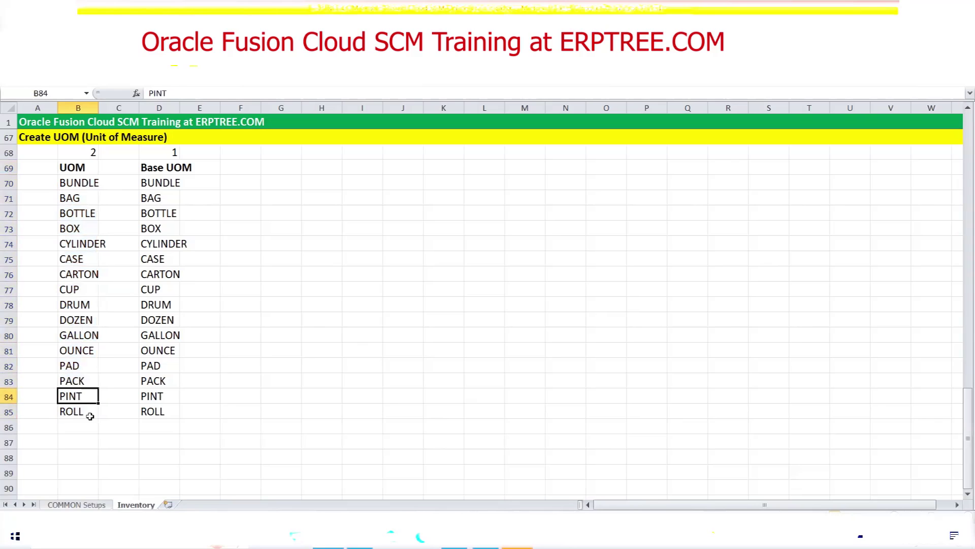
{"action": "left_click", "coordinate": [80, 321]}
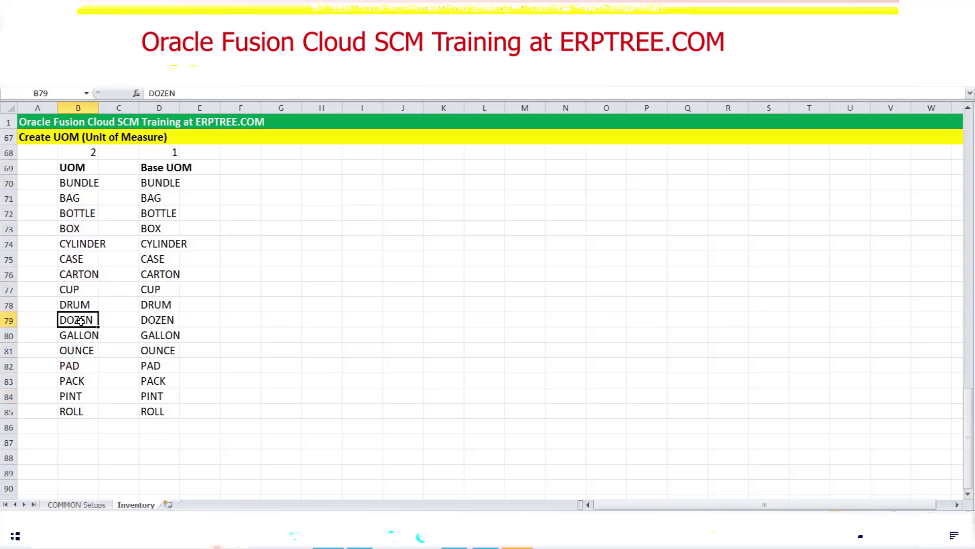
{"action": "left_click", "coordinate": [80, 307]}
{"action": "left_click", "coordinate": [79, 290]}
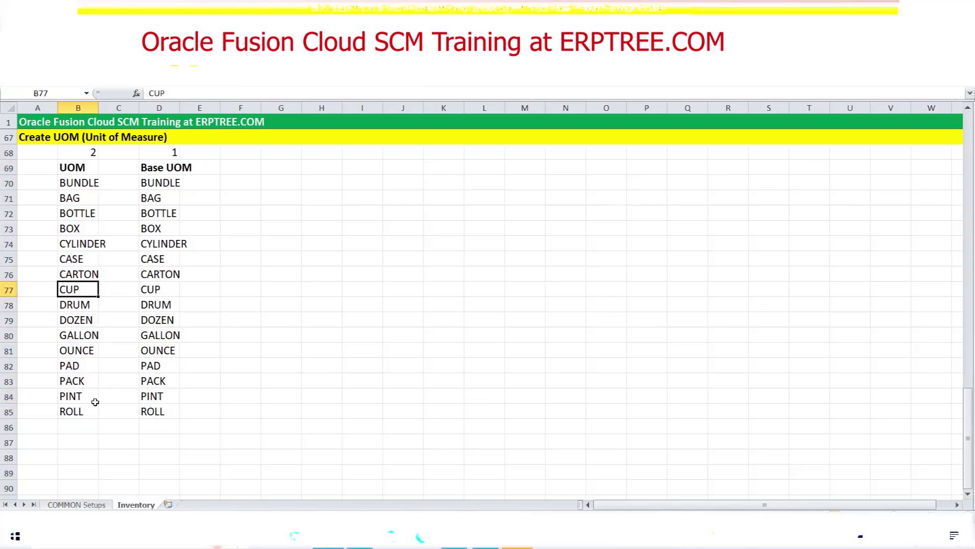
{"action": "left_click", "coordinate": [87, 178]}
{"action": "left_click_drag", "start_coordinate": [87, 179], "coordinate": [74, 409]}
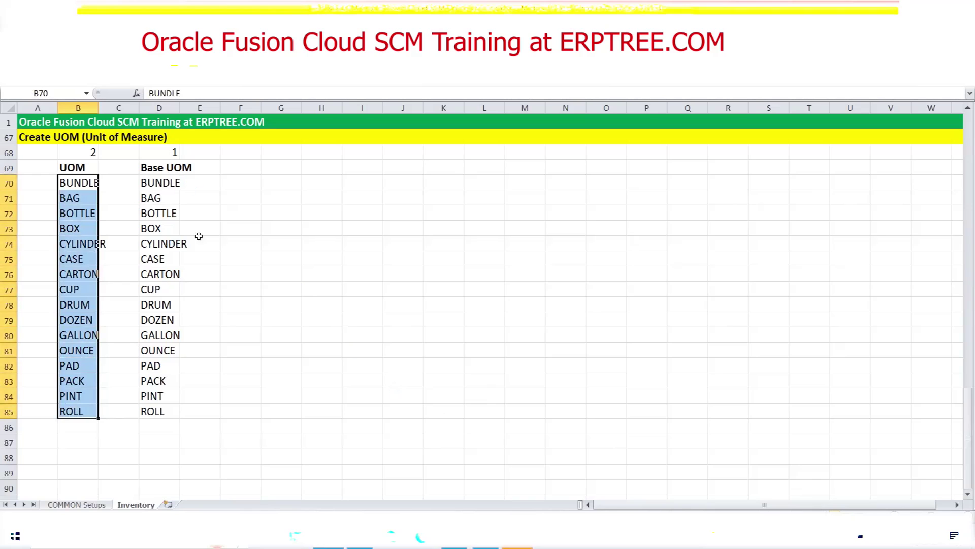
{"action": "left_click", "coordinate": [168, 153]}
{"action": "left_click_drag", "start_coordinate": [159, 168], "coordinate": [157, 411]}
{"action": "left_click", "coordinate": [87, 153]}
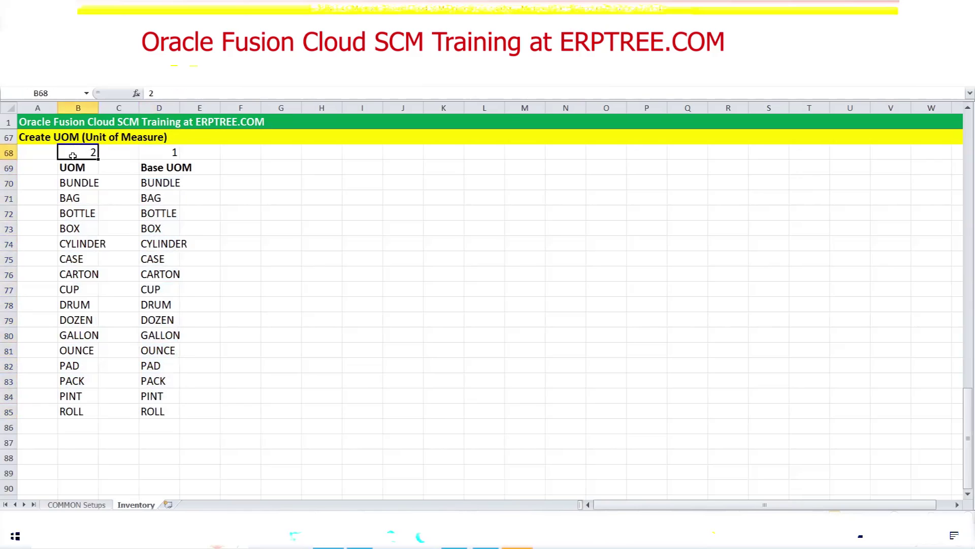
{"action": "left_click", "coordinate": [62, 334]}
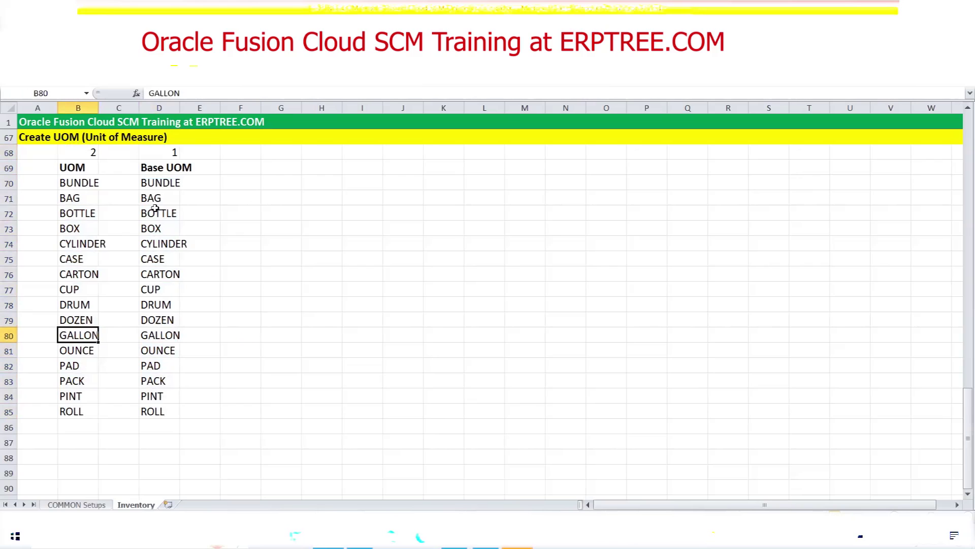
{"action": "left_click_drag", "start_coordinate": [78, 183], "coordinate": [87, 407]}
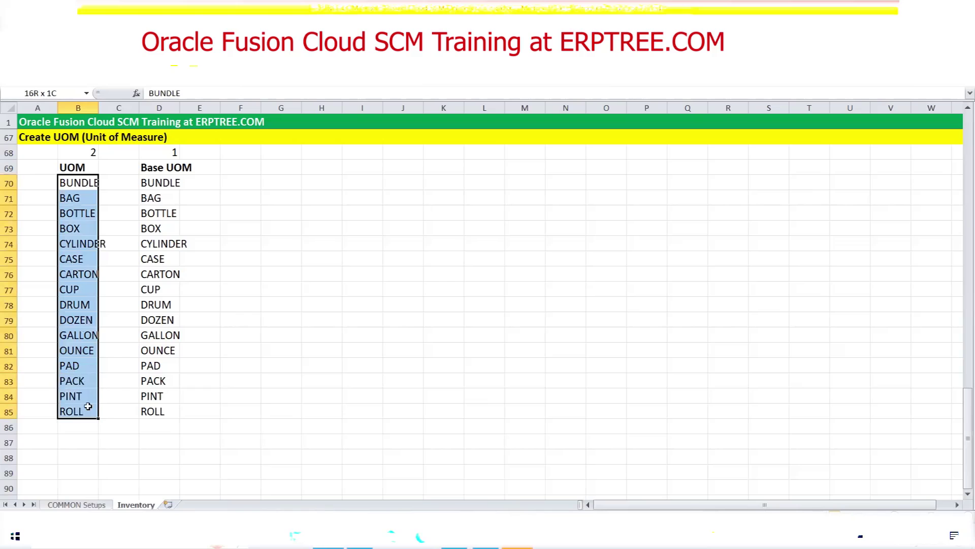
{"action": "left_click_drag", "start_coordinate": [169, 179], "coordinate": [169, 409]}
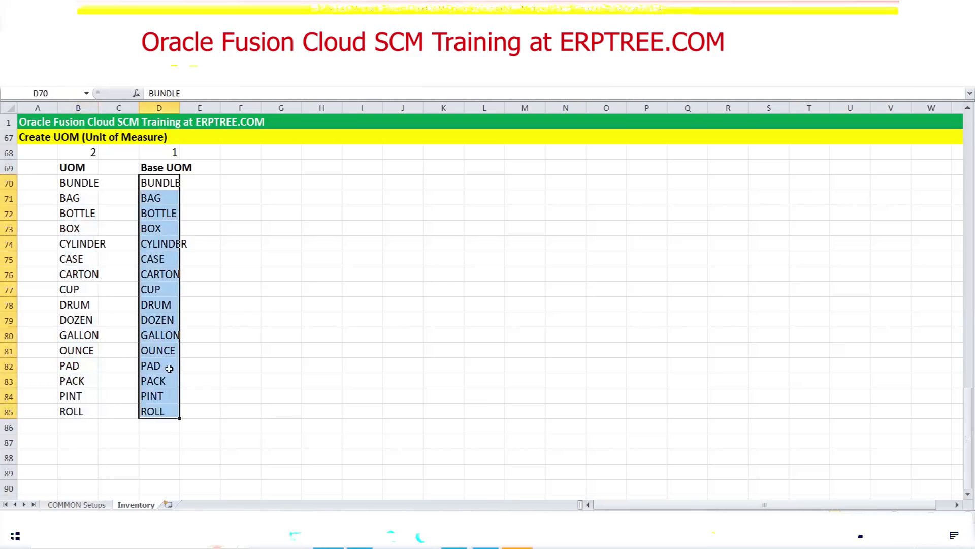
{"action": "left_click", "coordinate": [157, 319]}
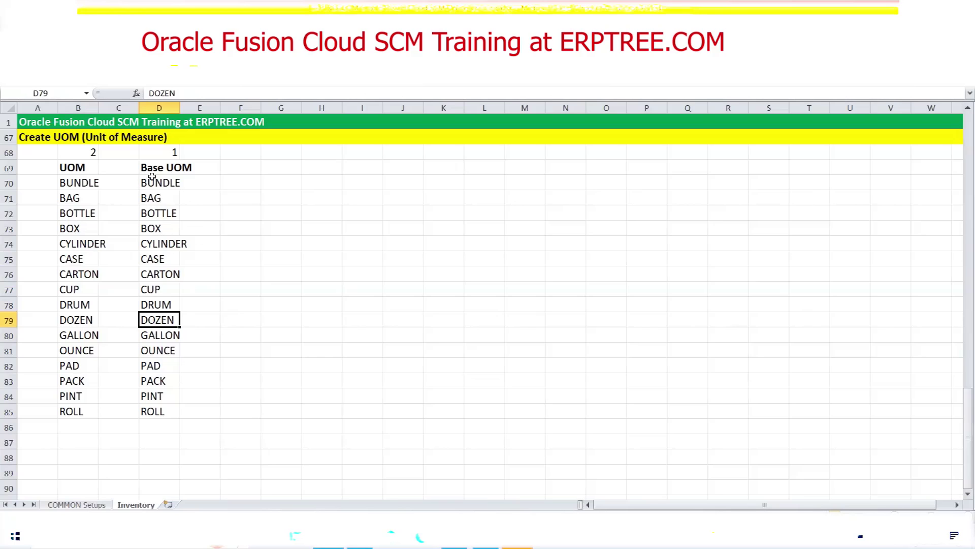
{"action": "left_click", "coordinate": [242, 319]}
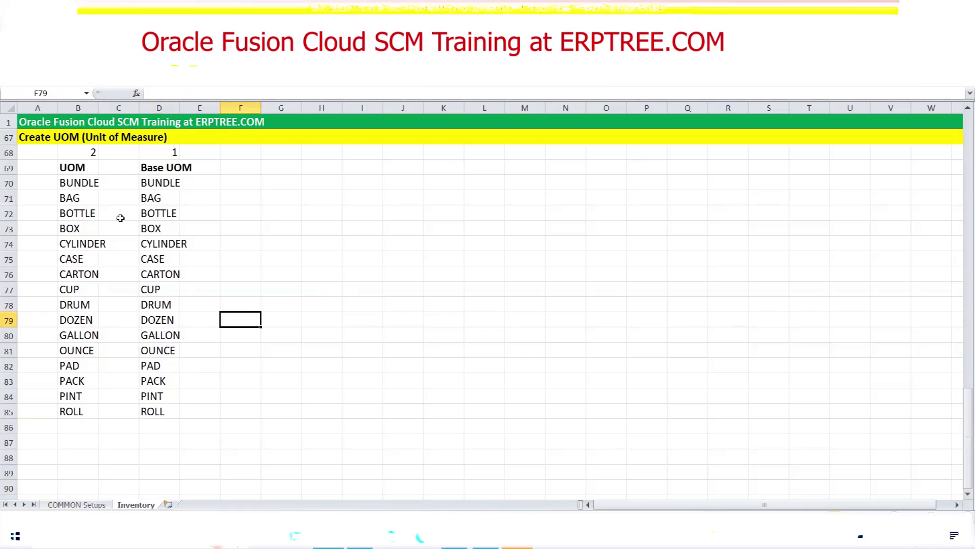
{"action": "left_click_drag", "start_coordinate": [166, 168], "coordinate": [163, 412]}
{"action": "left_click_drag", "start_coordinate": [68, 187], "coordinate": [81, 410]}
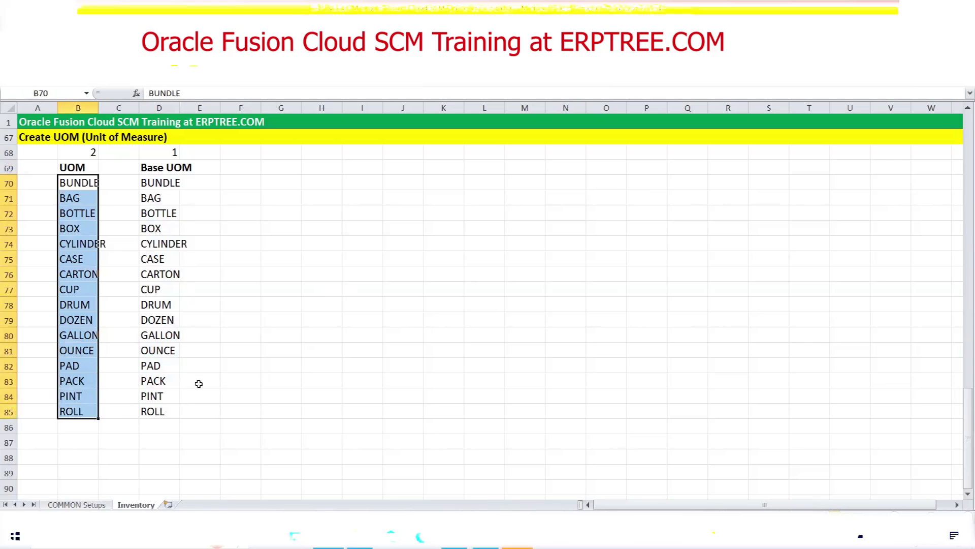
Switch to the Oracle implementation project and search its tasks for "Unit of Mea" and, in its place, "Measure".
{"action": "left_click", "coordinate": [454, 536]}
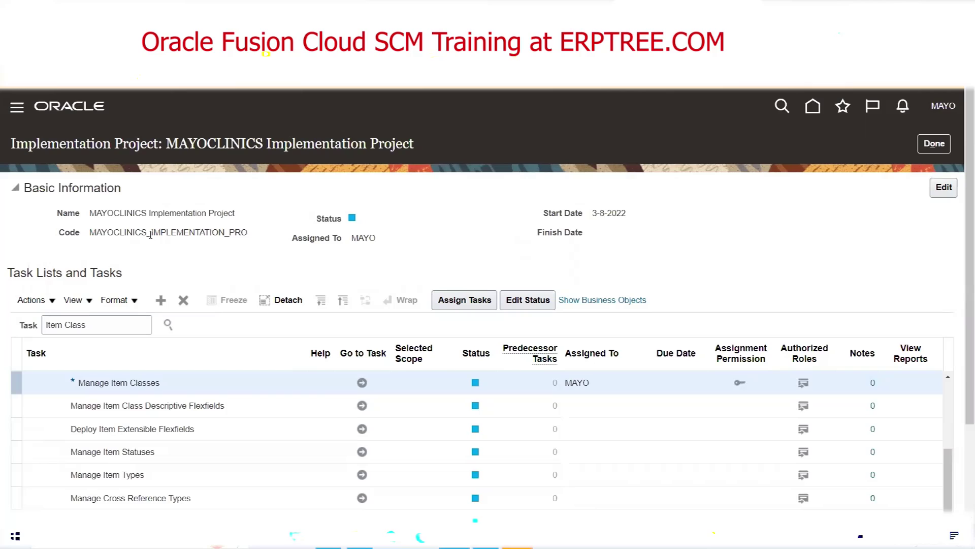
{"action": "scroll", "coordinate": [151, 234], "scroll_direction": "down", "scroll_amount": 1}
{"action": "triple_click", "coordinate": [95, 264]}
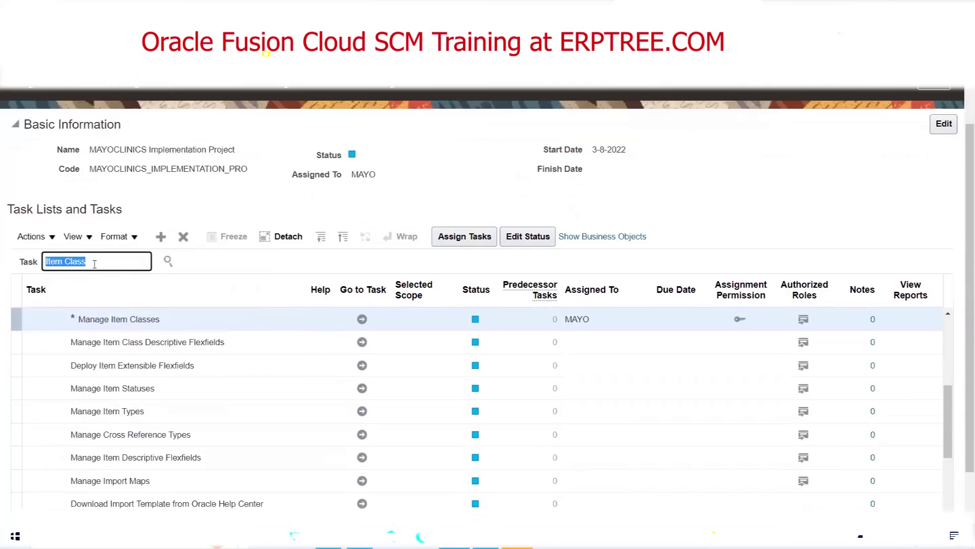
{"action": "type", "text": "Unit of Mea"}
{"action": "key", "text": "Return"}
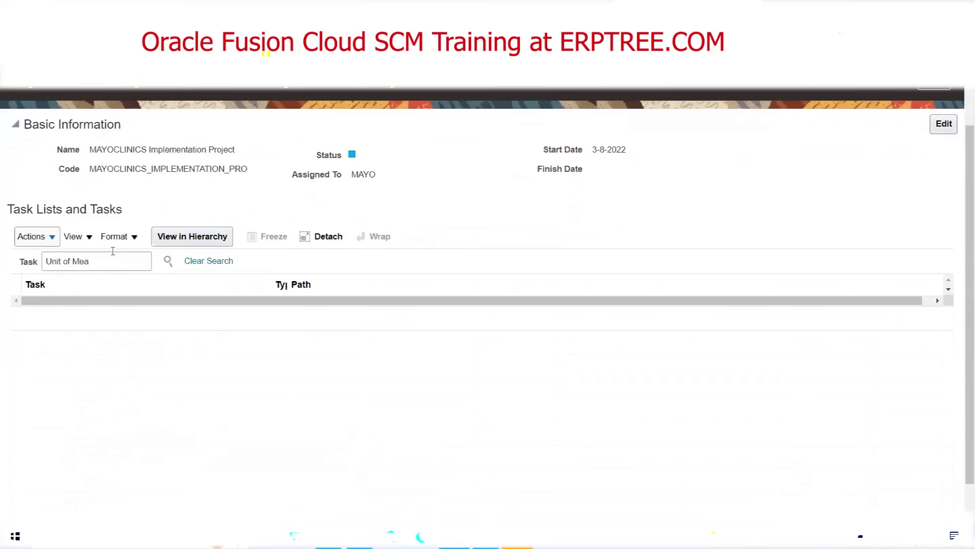
{"action": "triple_click", "coordinate": [123, 258]}
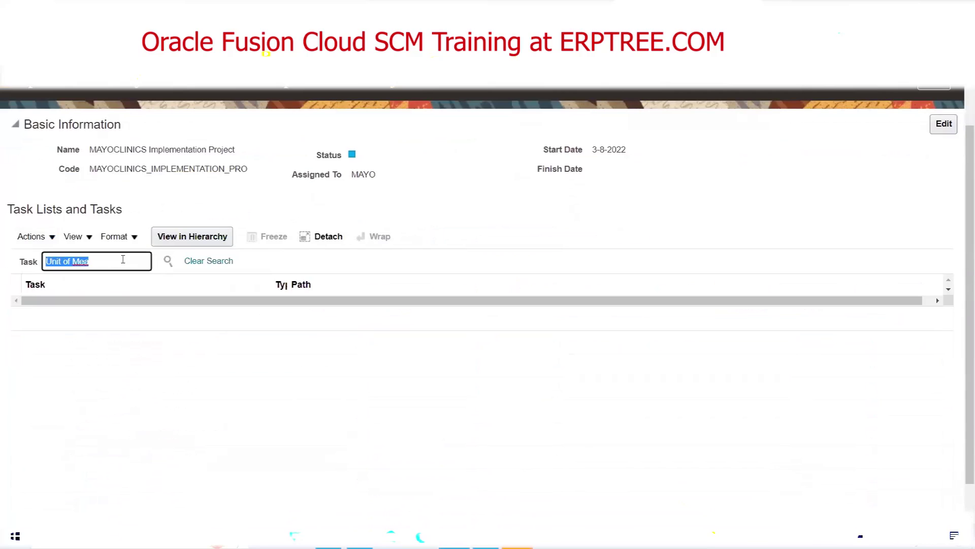
{"action": "type", "text": "Measure"}
{"action": "key", "text": "Return"}
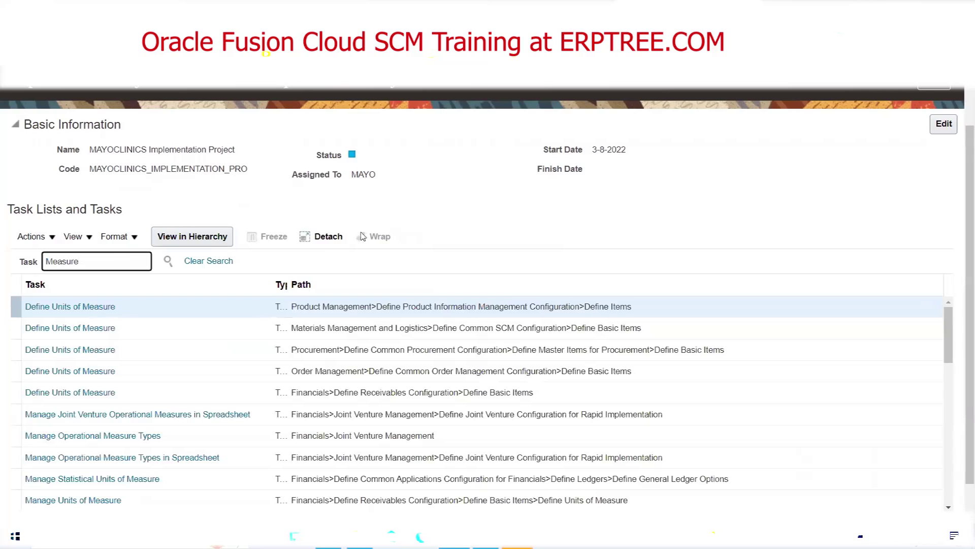
Open the Define Units of Measure result under Product Management, expand its folder in the hierarchy and select the Manage Units of Measure task.
{"action": "scroll", "coordinate": [206, 285], "scroll_direction": "down", "scroll_amount": 1}
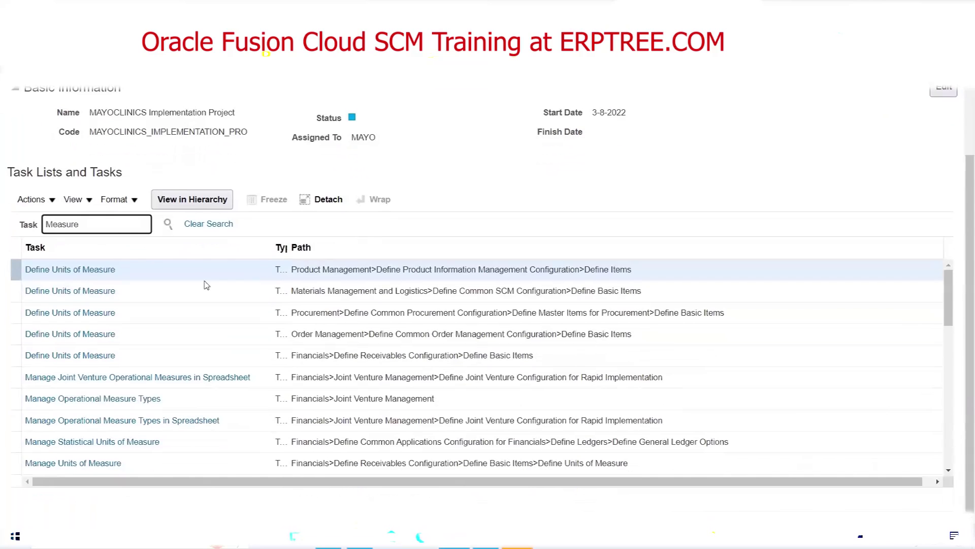
{"action": "left_click", "coordinate": [105, 271]}
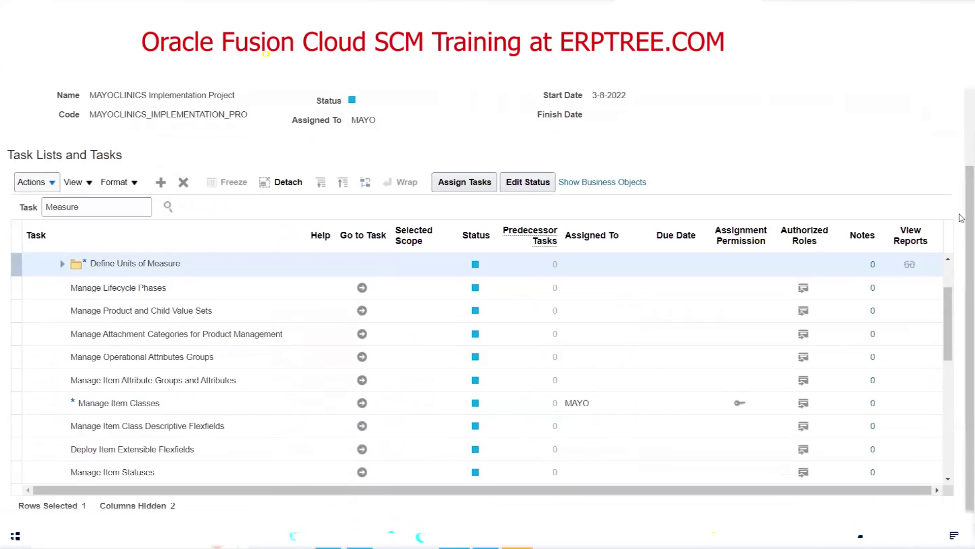
{"action": "left_click_drag", "start_coordinate": [966, 216], "coordinate": [960, 269]}
{"action": "left_click_drag", "start_coordinate": [949, 305], "coordinate": [950, 441]}
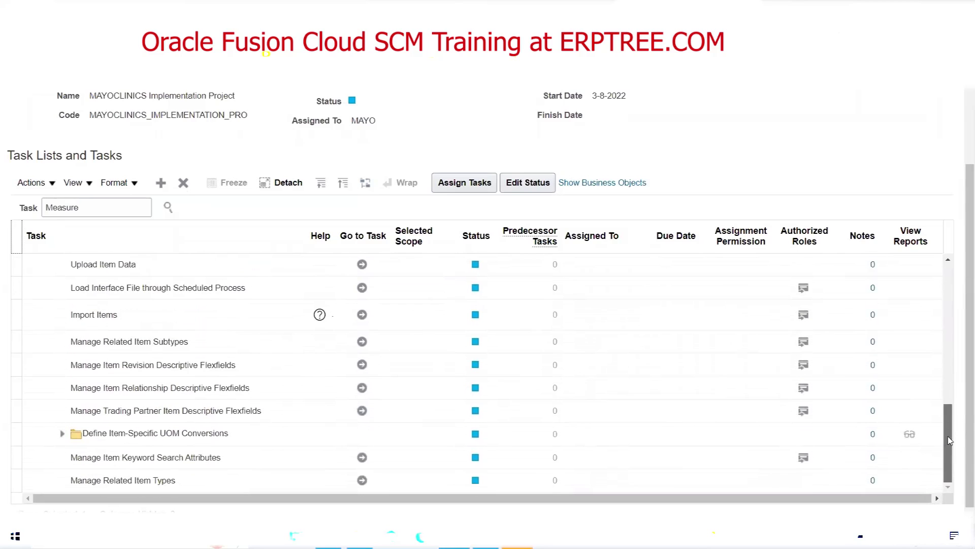
{"action": "left_click_drag", "start_coordinate": [949, 420], "coordinate": [931, 292]}
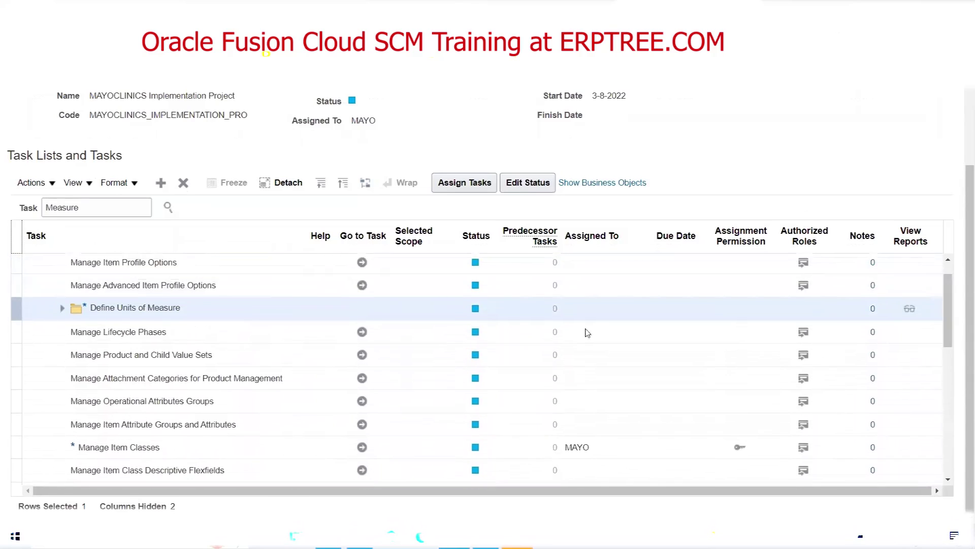
{"action": "left_click", "coordinate": [63, 308]}
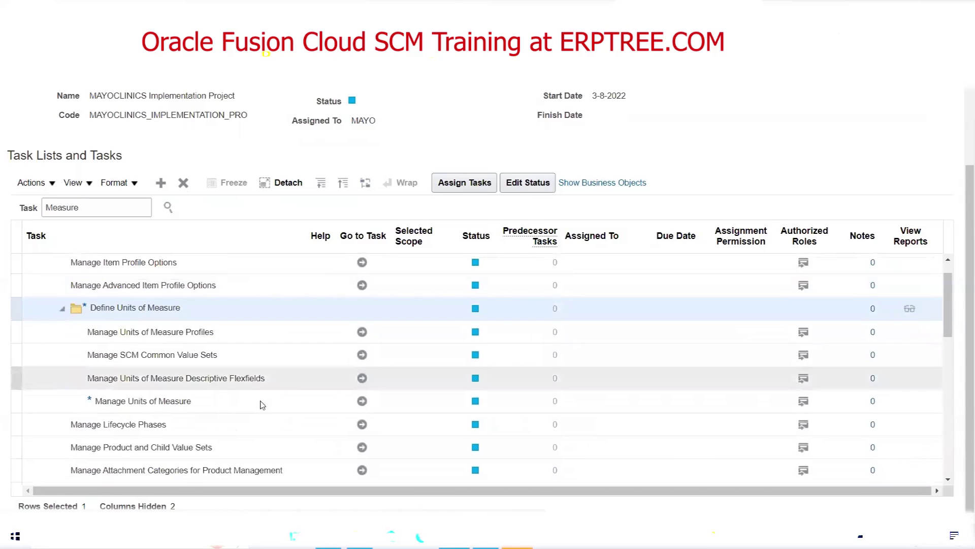
{"action": "left_click", "coordinate": [163, 395]}
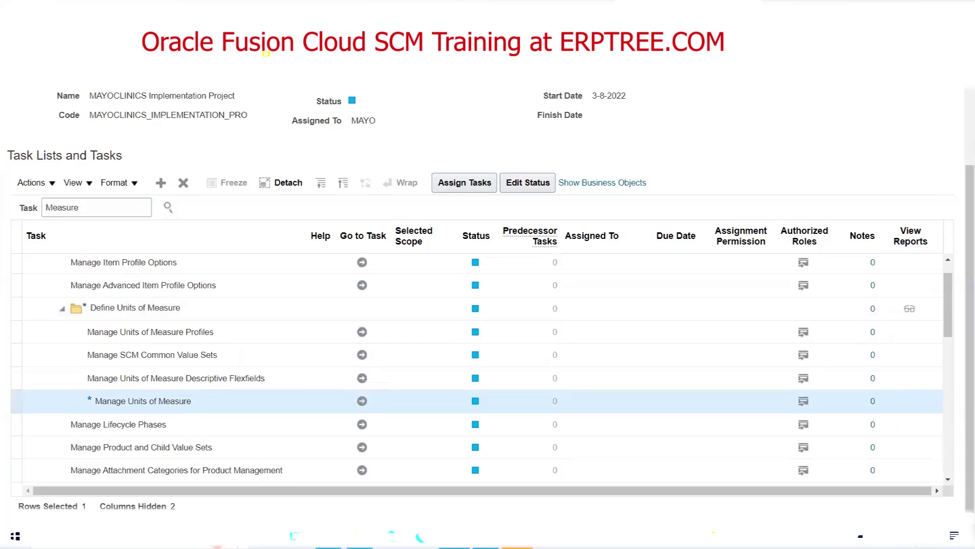
Switch to the Excel notes and extend the heading in A52 to "Create Item Class: Root Item Class".
{"action": "key", "text": "alt+Tab"}
{"action": "scroll", "coordinate": [196, 383], "scroll_direction": "up", "scroll_amount": 7}
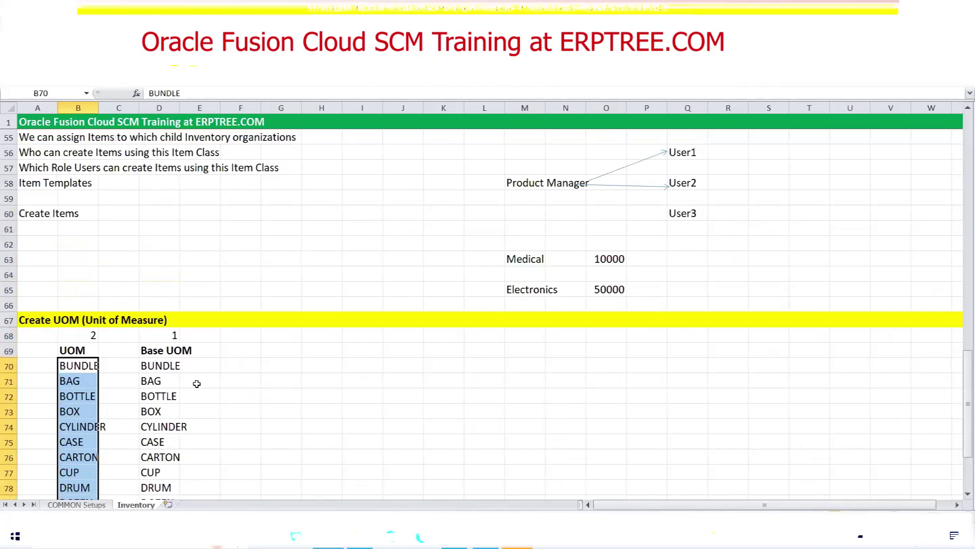
{"action": "left_click_drag", "start_coordinate": [28, 224], "coordinate": [97, 230]}
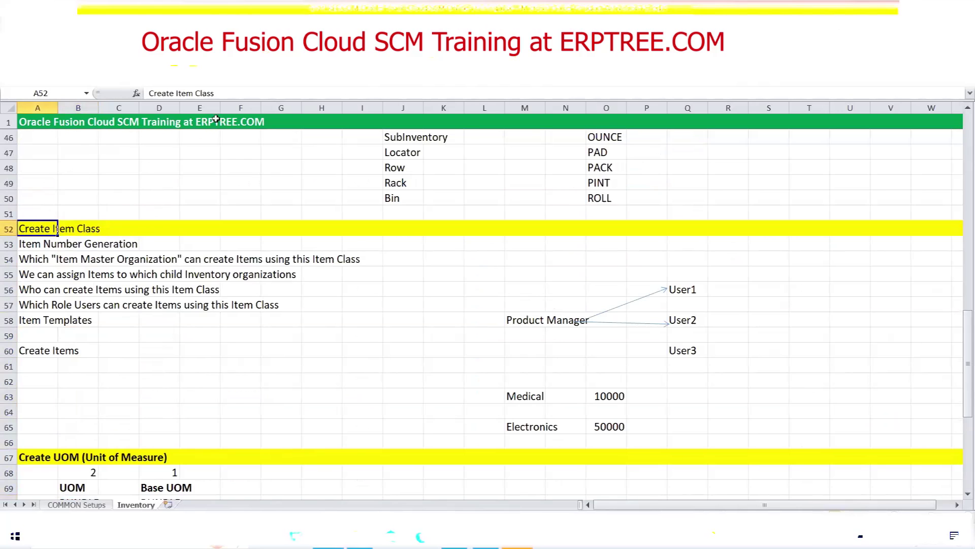
{"action": "left_click", "coordinate": [240, 96]}
{"action": "type", "text": ": Root Item Class"}
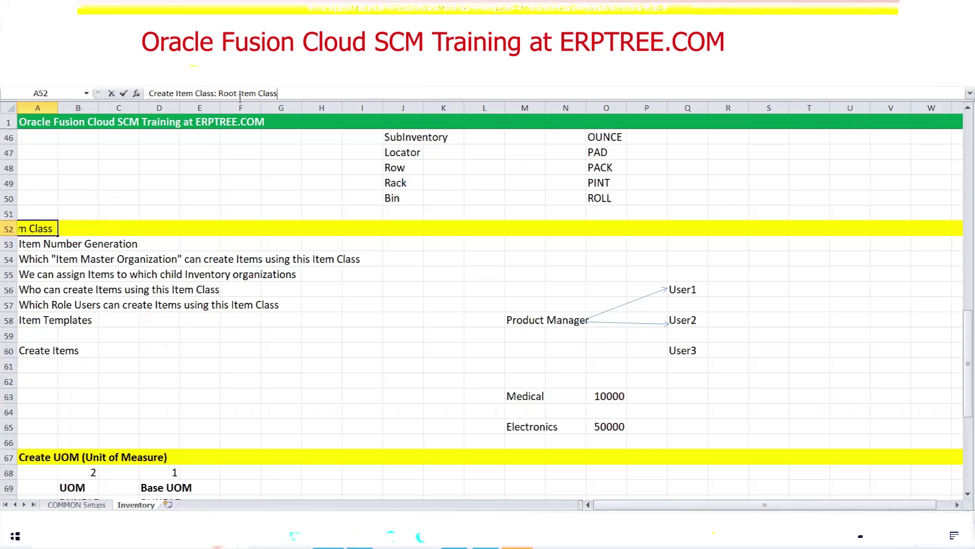
{"action": "left_click", "coordinate": [373, 321]}
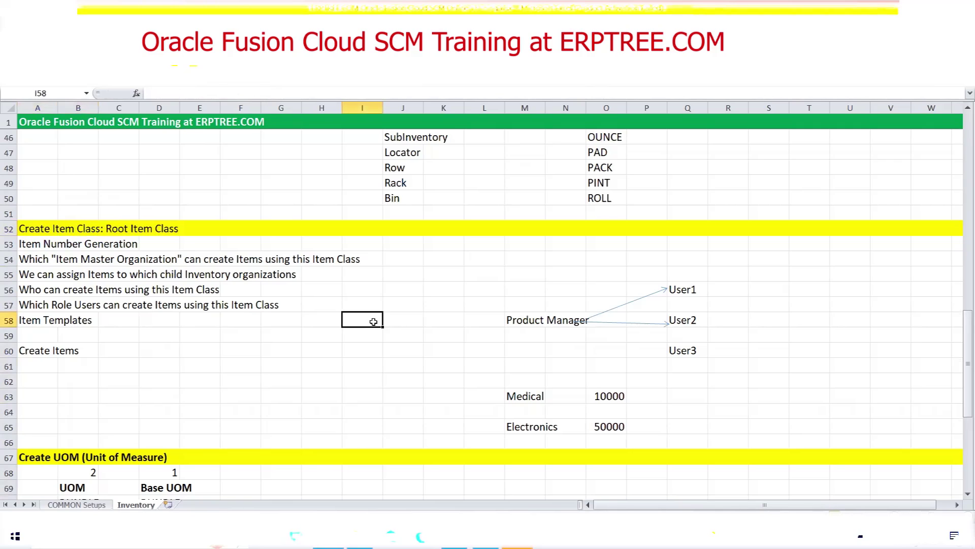
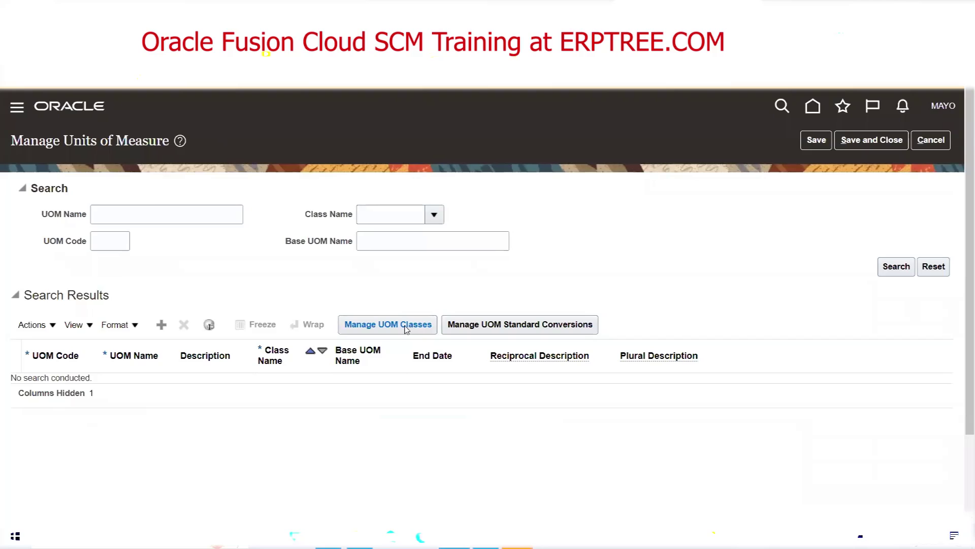
Open the Manage UOM Classes page from Oracle's Manage Units of Measure page.
{"action": "left_click", "coordinate": [407, 329]}
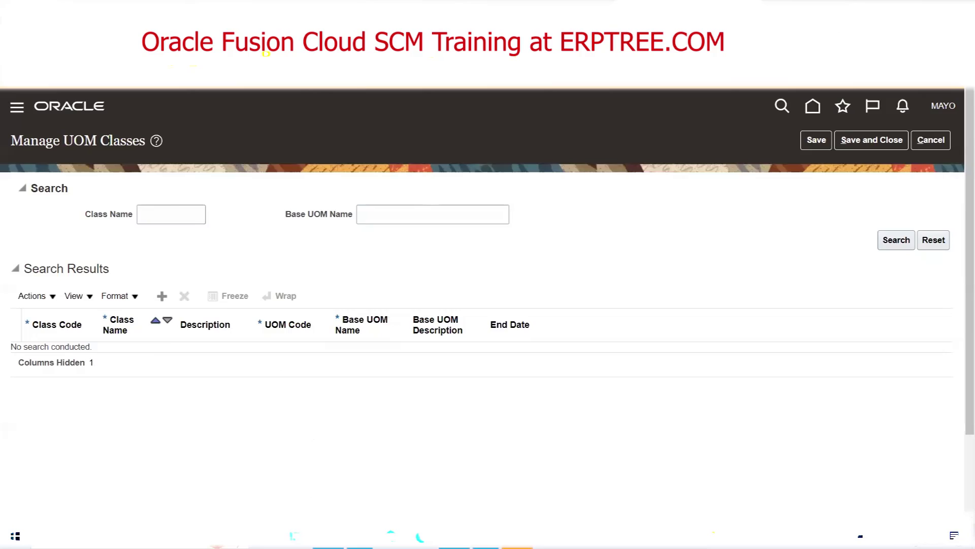
Switch to the Excel notes and review the UOM list in B70:B85 and the Base UOM list in D70:D85.
{"action": "key", "text": "alt+Tab"}
{"action": "left_click_drag", "start_coordinate": [88, 230], "coordinate": [86, 456]}
{"action": "left_click_drag", "start_coordinate": [162, 229], "coordinate": [157, 455]}
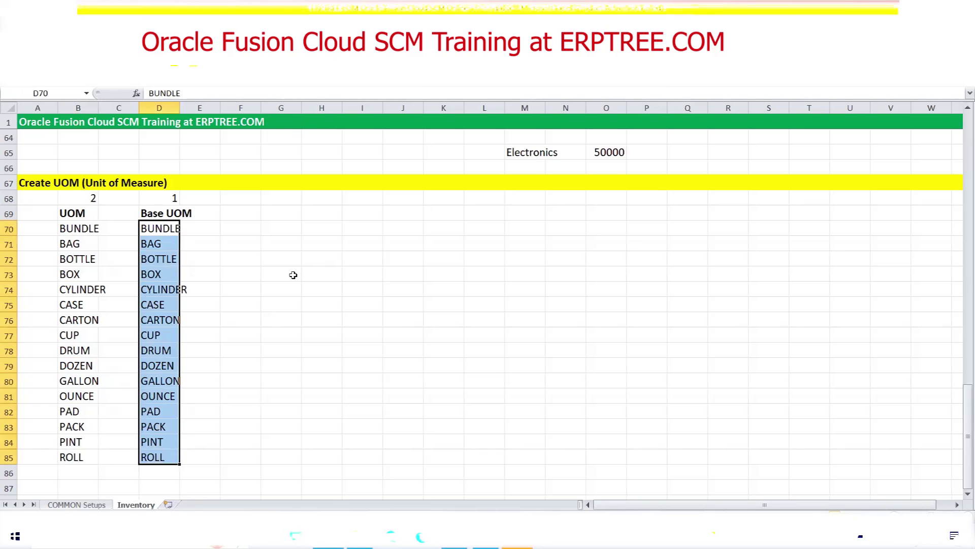
Return to Oracle, cancel out of Manage UOM Classes, reopen it from Manage Units of Measure and add a blank class row.
{"action": "key", "text": "alt+Tab"}
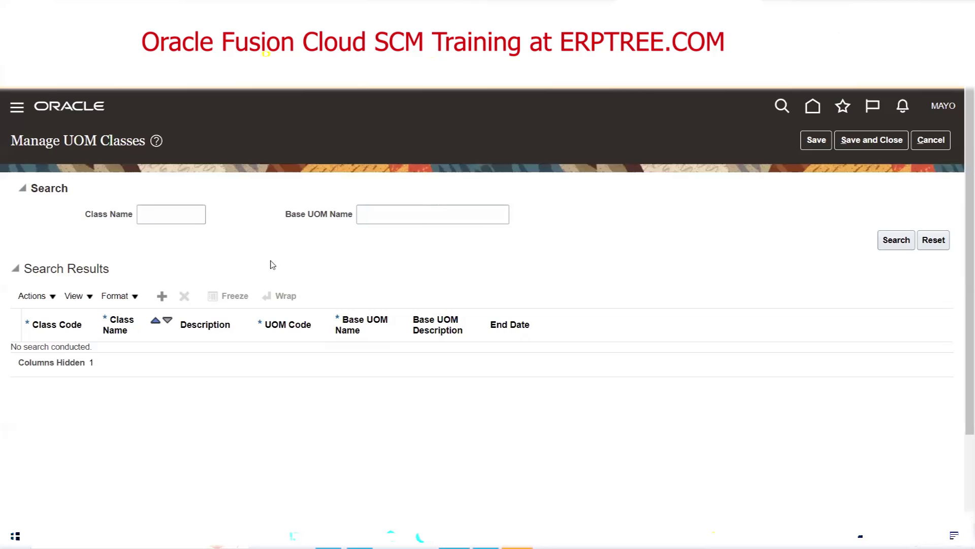
{"action": "left_click", "coordinate": [931, 140]}
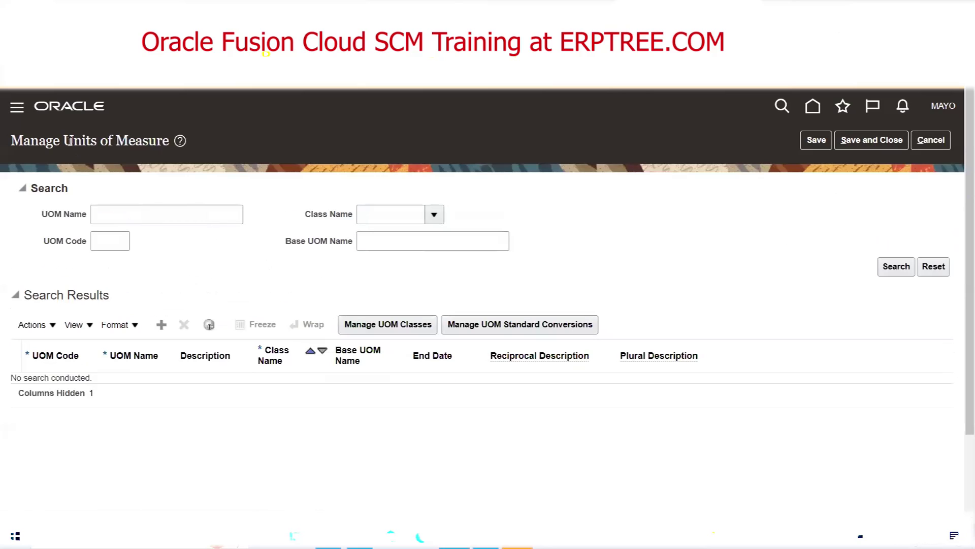
{"action": "left_click", "coordinate": [389, 326]}
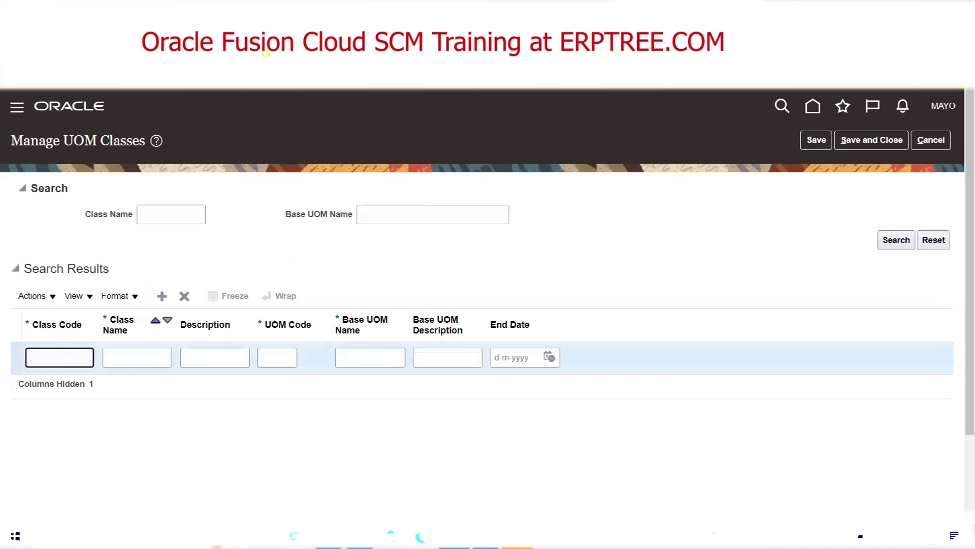
Copy BUNDLE from D70 in the Excel notes and enter it as class code and class name in Oracle's new row.
{"action": "key", "text": "alt+Tab"}
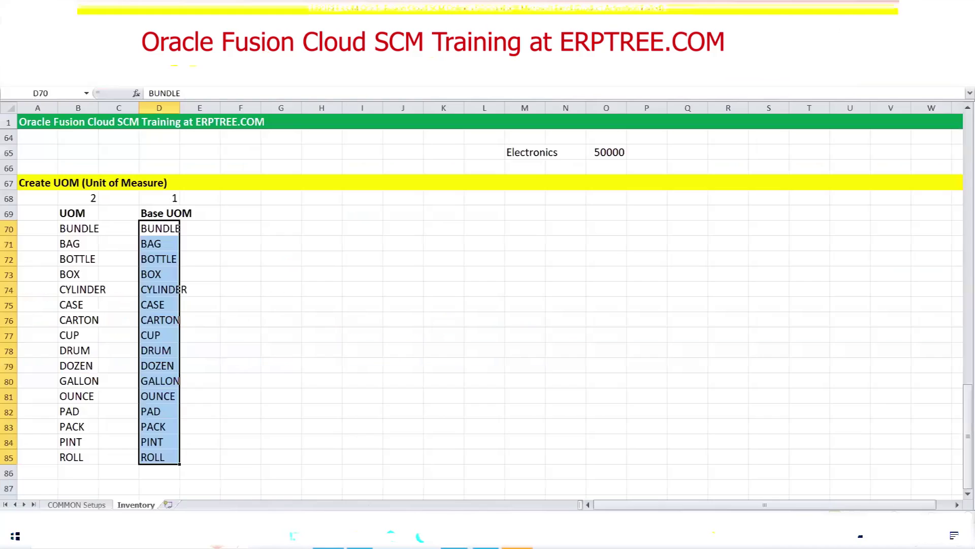
{"action": "left_click", "coordinate": [154, 227]}
{"action": "key", "text": "ctrl+c"}
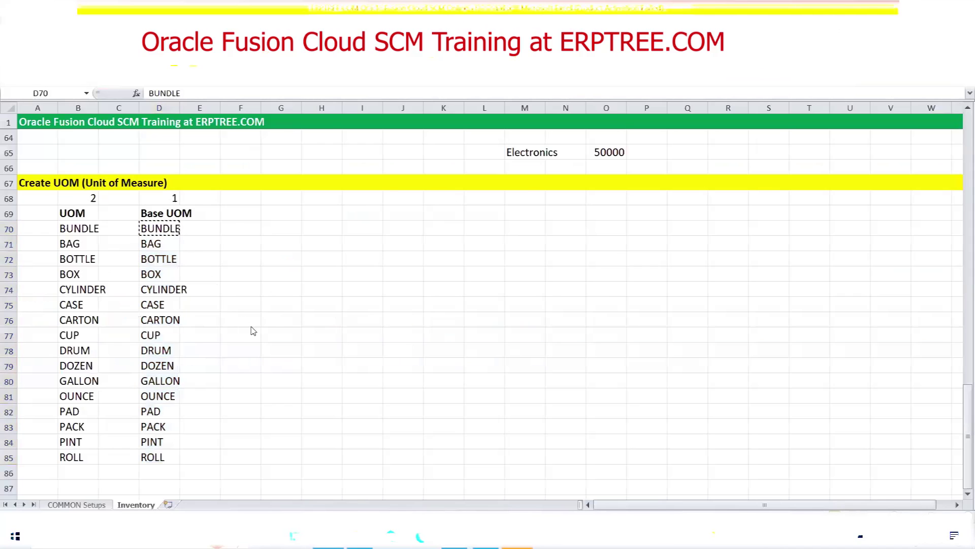
{"action": "key", "text": "alt+Tab"}
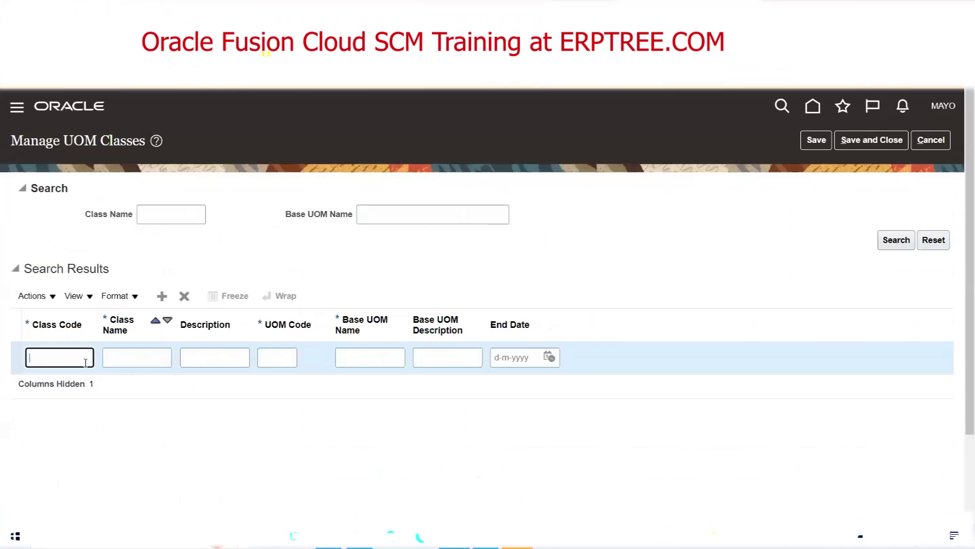
{"action": "key", "text": "ctrl+v"}
{"action": "key", "text": "Tab"}
{"action": "key", "text": "ctrl+v"}
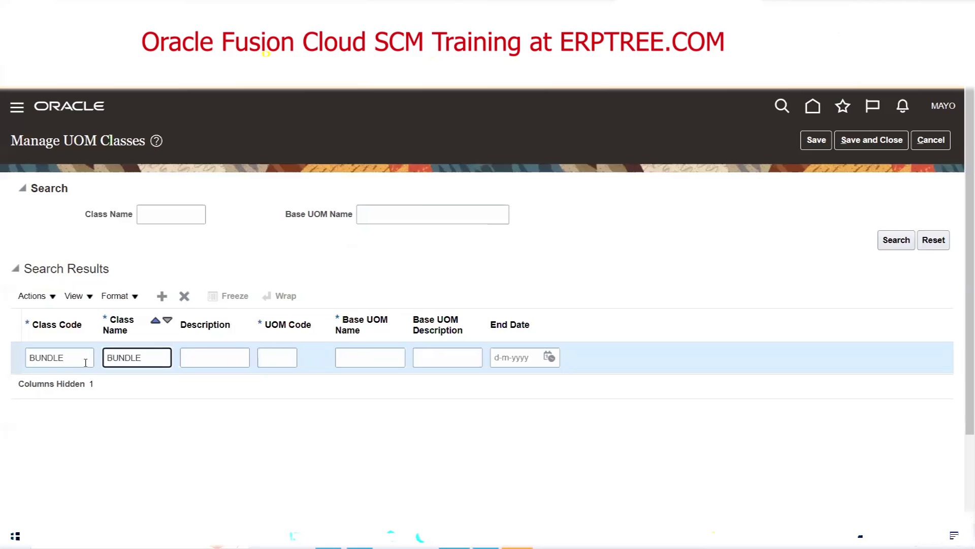
Replace the BUNDLE row's class code with BD and enter BUNDLE as its description.
{"action": "left_click_drag", "start_coordinate": [78, 357], "coordinate": [36, 356]}
{"action": "key", "text": "BackSpace"}
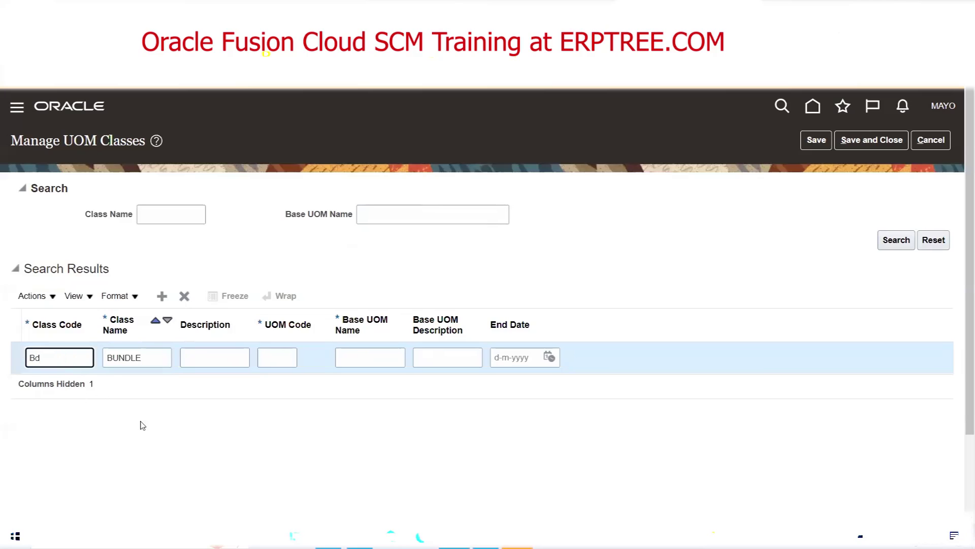
{"action": "type", "text": "D"}
{"action": "key", "text": "Tab"}
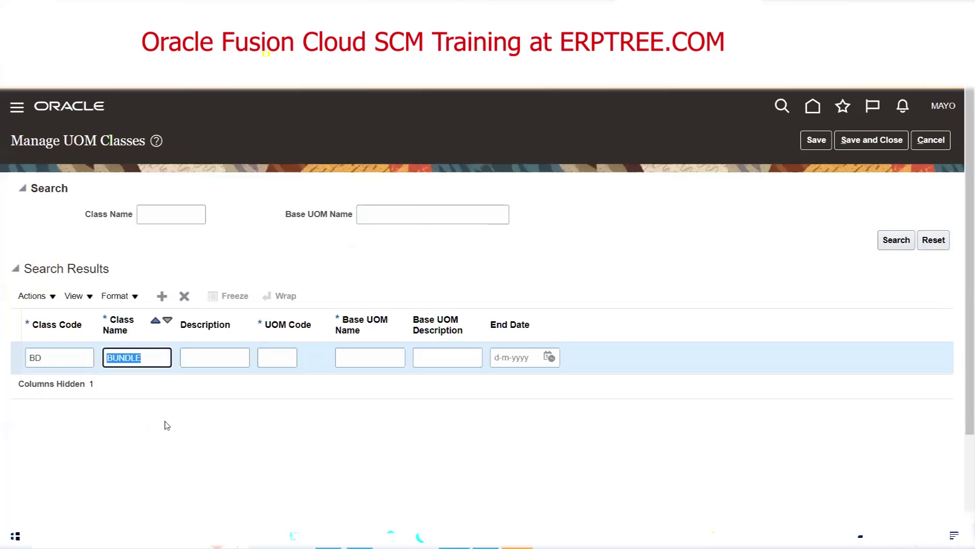
{"action": "key", "text": "Tab"}
{"action": "key", "text": "ctrl+v"}
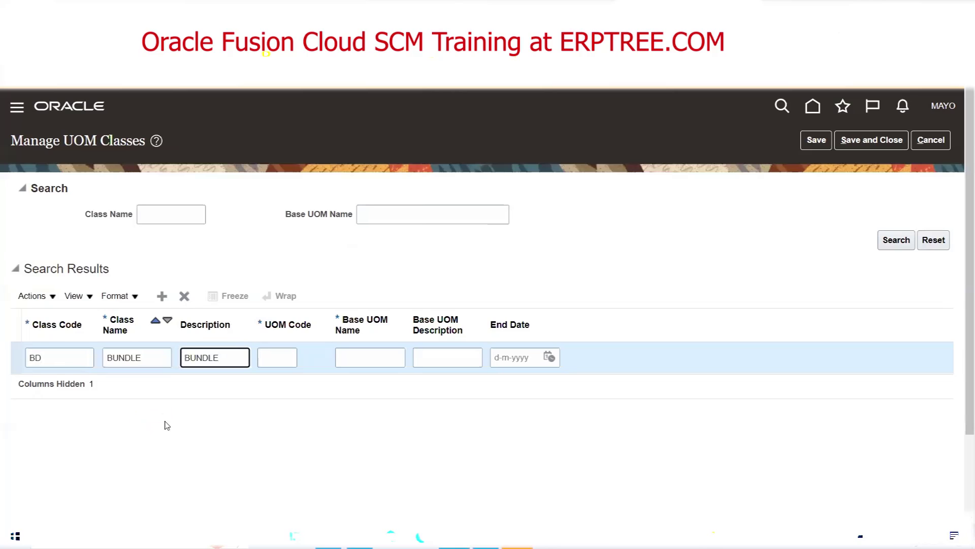
{"action": "key", "text": "Tab"}
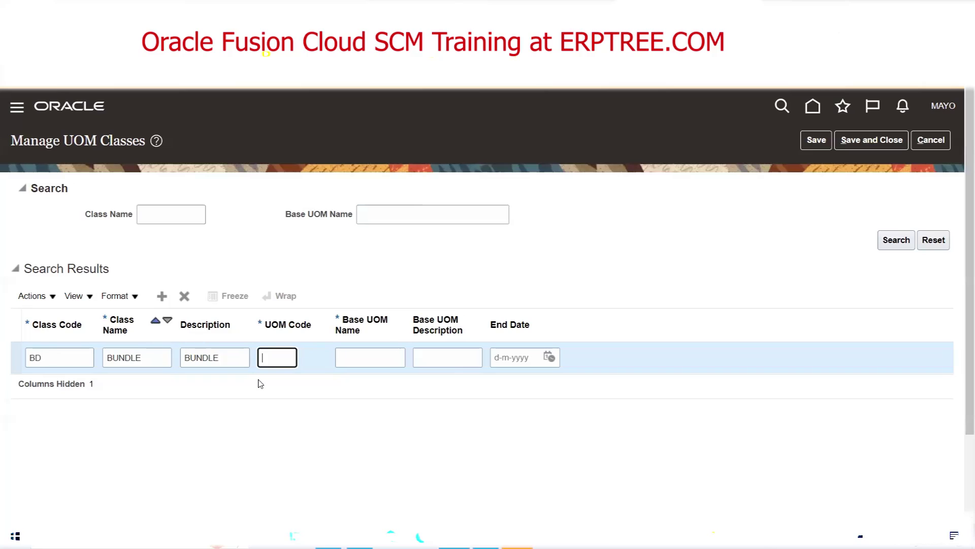
Set the BUNDLE class's UOM code to BD.
{"action": "type", "text": "BUN"}
{"action": "key", "text": "BackSpace"}
{"action": "key", "text": "BackSpace"}
{"action": "type", "text": "D"}
{"action": "key", "text": "Tab"}
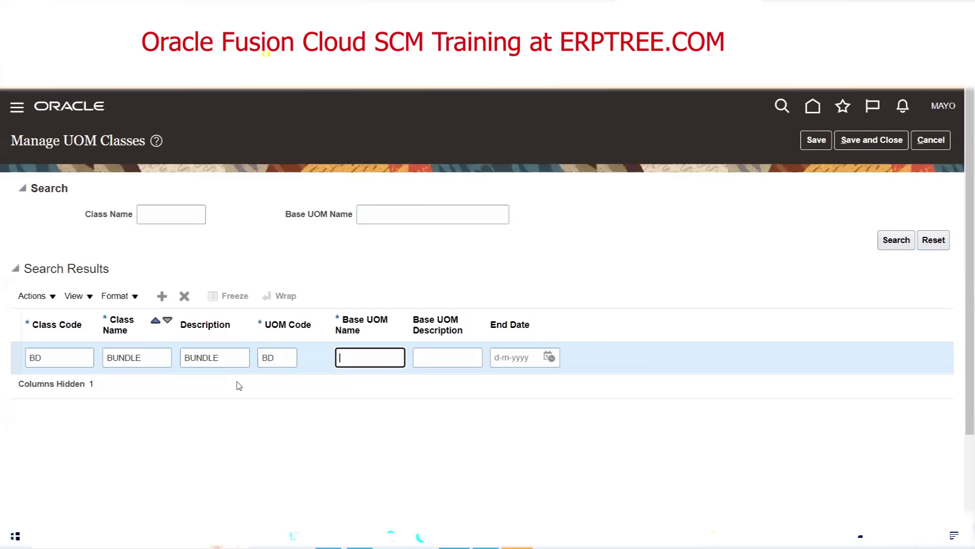
{"action": "type", "text": "EACH"}
{"action": "key", "text": "BackSpace"}
{"action": "key", "text": "BackSpace"}
{"action": "key", "text": "BackSpace"}
{"action": "key", "text": "BackSpace"}
Enter BUNDLE as the class's base UOM name and base UOM description, and add another blank class row.
{"action": "double_click", "coordinate": [233, 357]}
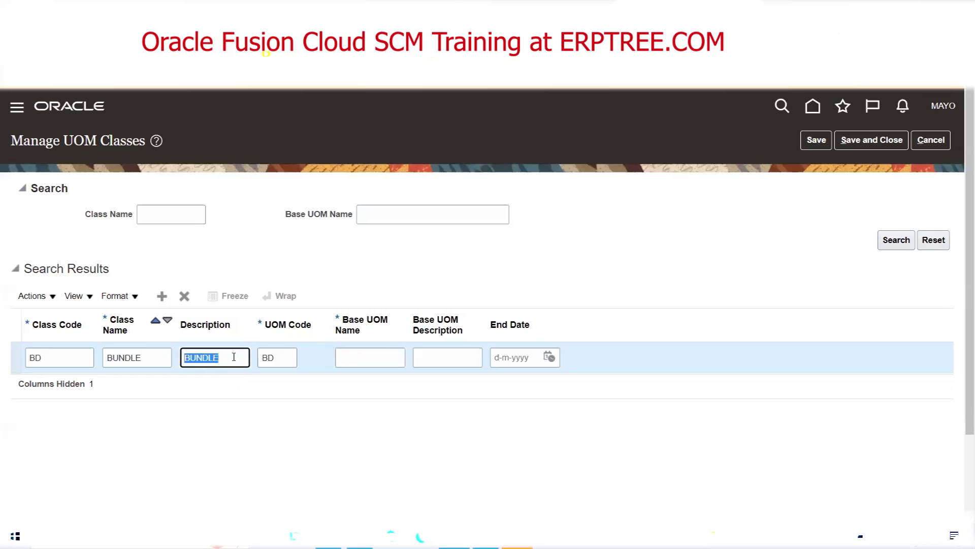
{"action": "left_click", "coordinate": [385, 351]}
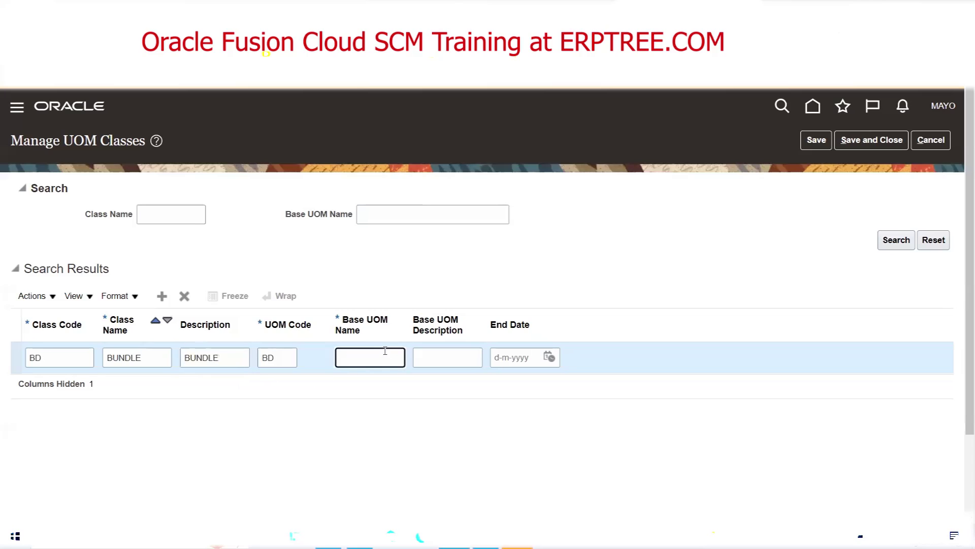
{"action": "key", "text": "ctrl+v"}
{"action": "left_click", "coordinate": [447, 357]}
{"action": "key", "text": "ctrl+v"}
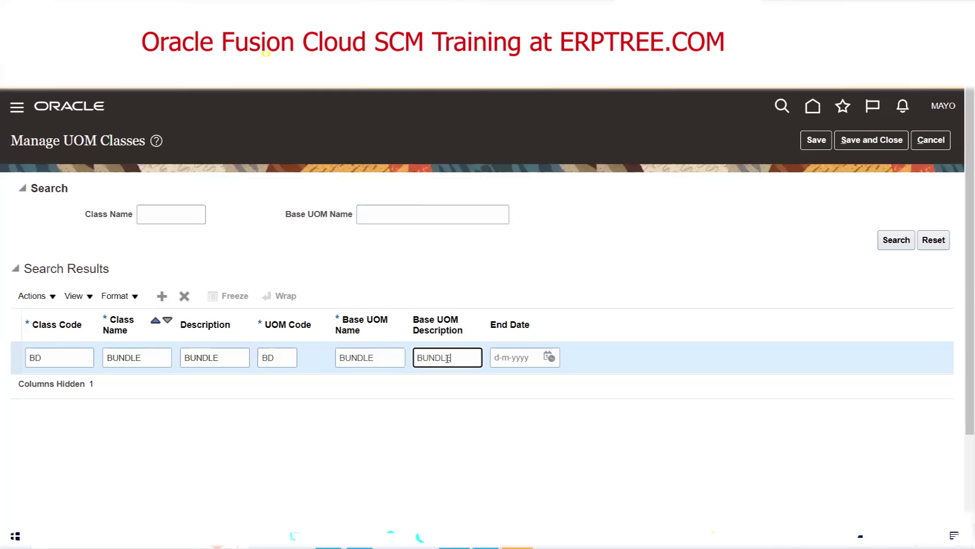
{"action": "left_click", "coordinate": [163, 298]}
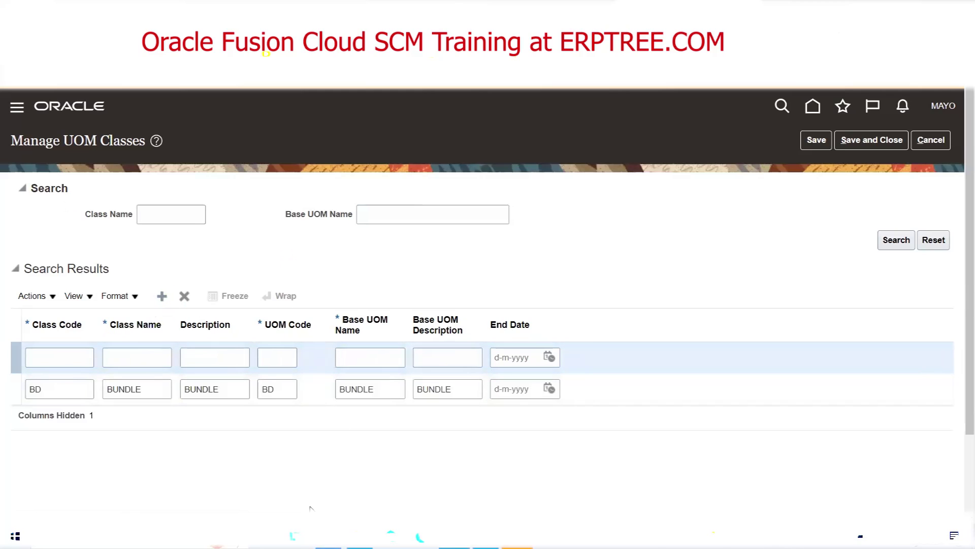
Copy BAG from D71 in the Excel notes and enter it as the class name in Oracle's blank row.
{"action": "key", "text": "alt+Tab"}
{"action": "left_click", "coordinate": [157, 243]}
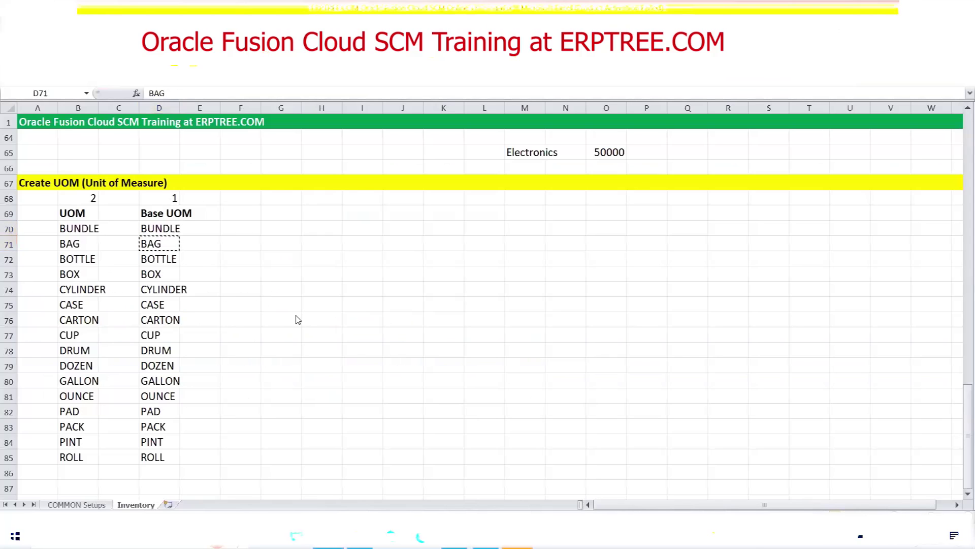
{"action": "key", "text": "ctrl+c"}
{"action": "key", "text": "alt+Tab"}
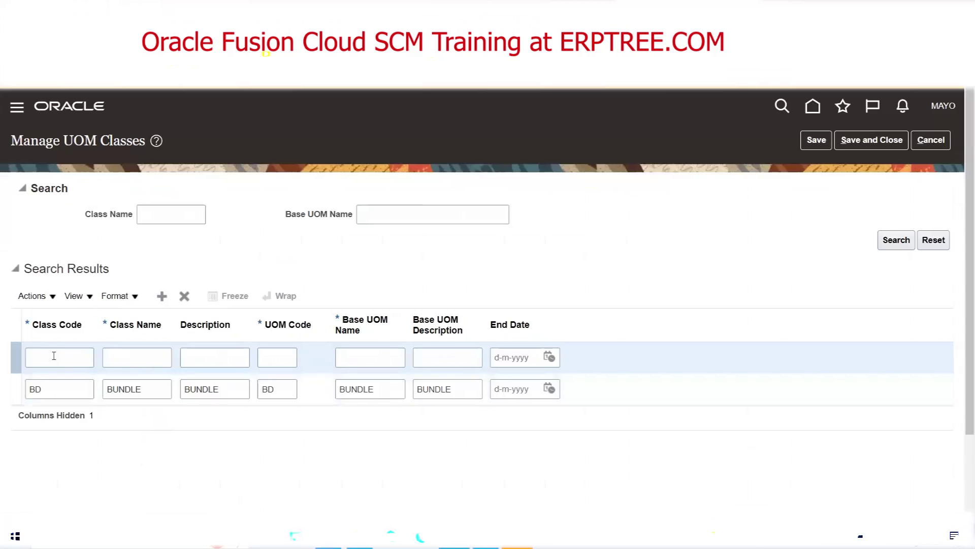
{"action": "left_click", "coordinate": [105, 356]}
{"action": "key", "text": "ctrl+v"}
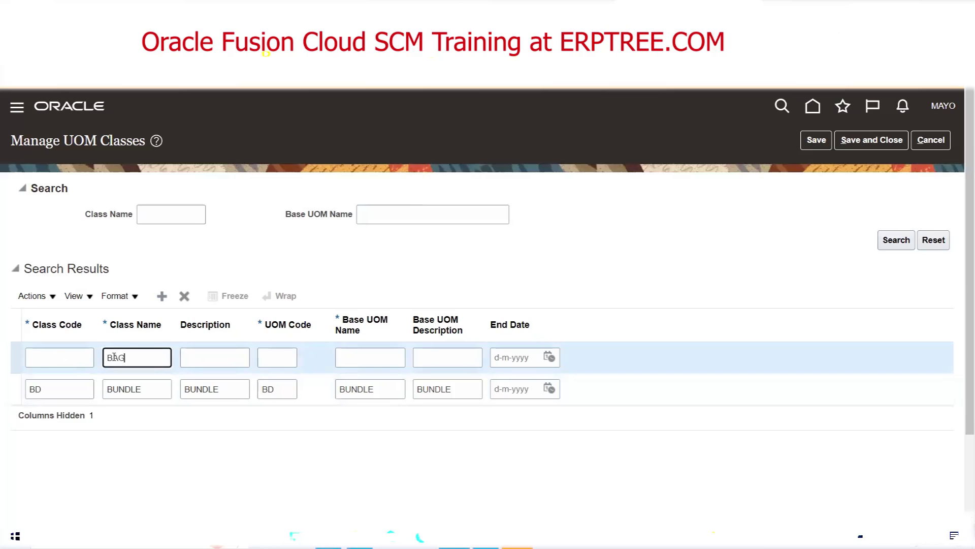
Try to complete the BAG class with class code BG, description BAG, UOM code BG and base UOM name BAG.
{"action": "left_click", "coordinate": [54, 357]}
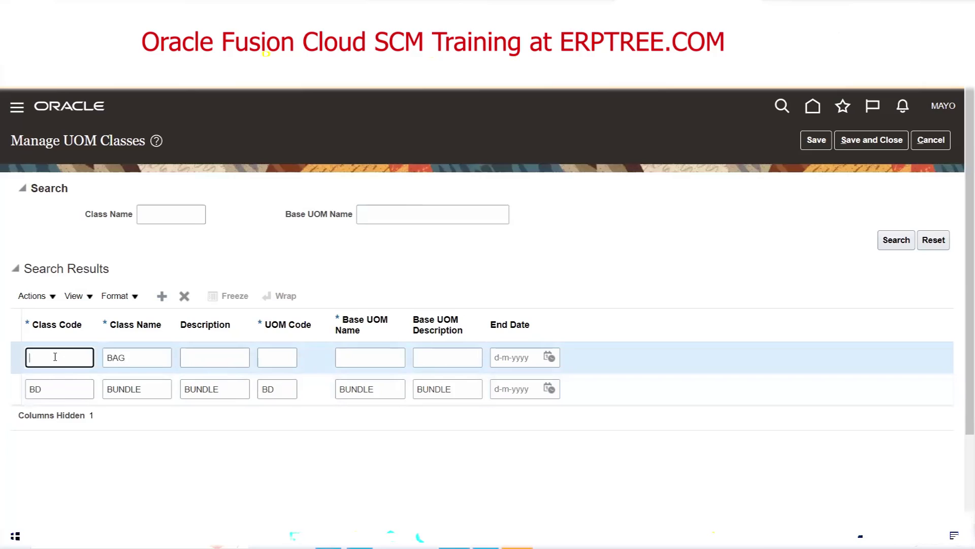
{"action": "type", "text": "BG"}
{"action": "key", "text": "Tab"}
{"action": "key", "text": "Tab"}
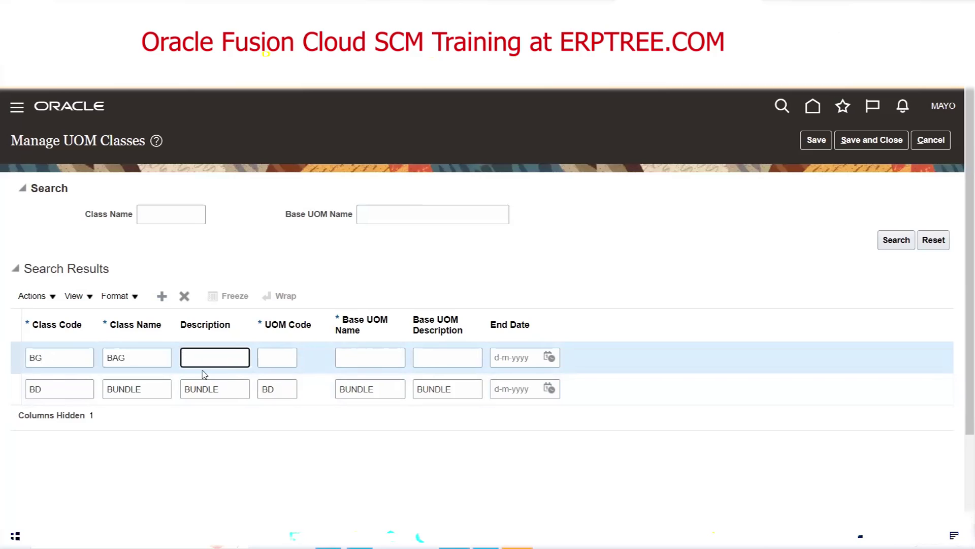
{"action": "key", "text": "ctrl+v"}
{"action": "key", "text": "Tab"}
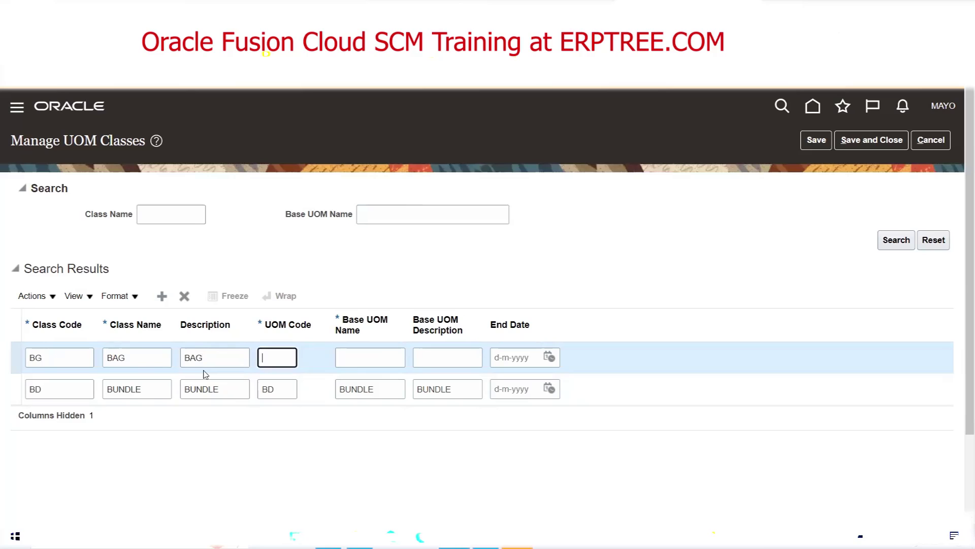
{"action": "type", "text": "BG"}
{"action": "key", "text": "Tab"}
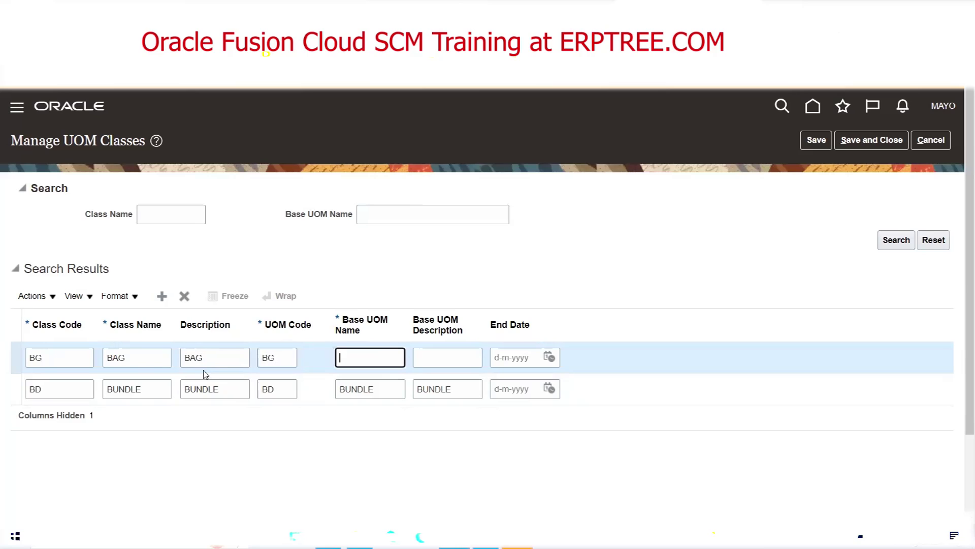
{"action": "type", "text": "BAG"}
Copy BOTTLE from D72 in the Excel notes, dismiss Oracle's error dialog and replace the BAG row's class name with BOTTLE.
{"action": "left_click", "coordinate": [328, 536]}
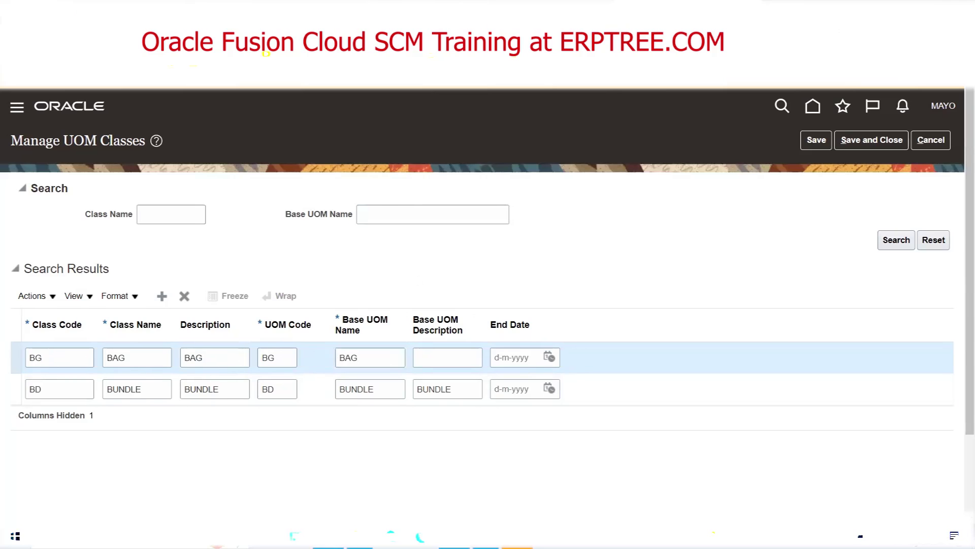
{"action": "left_click", "coordinate": [156, 259]}
{"action": "key", "text": "ctrl+c"}
{"action": "key", "text": "alt+Tab"}
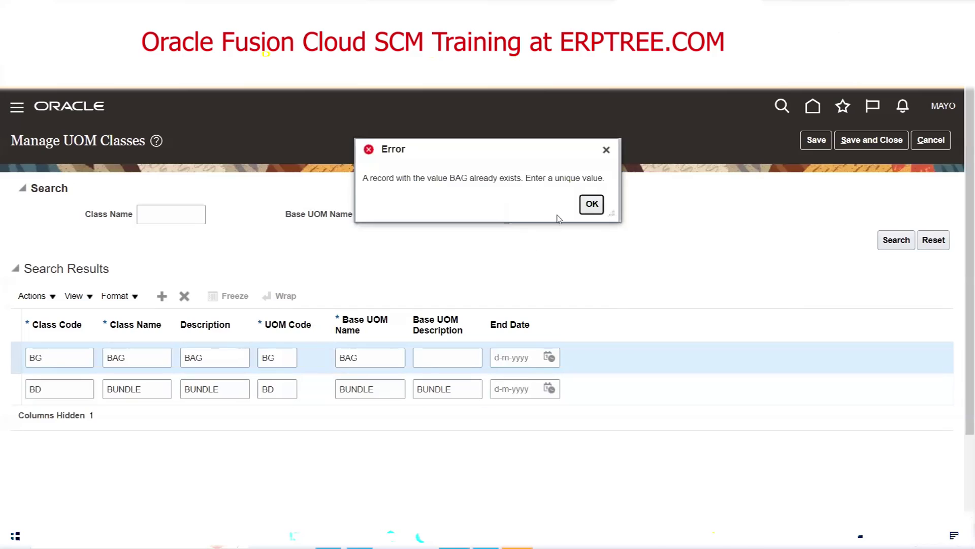
{"action": "left_click", "coordinate": [607, 149]}
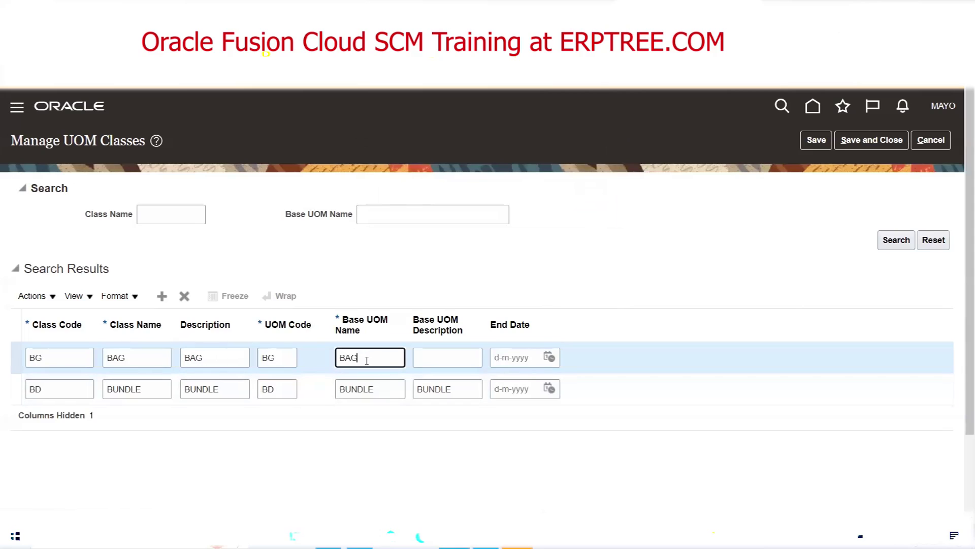
{"action": "double_click", "coordinate": [64, 360]}
{"action": "key", "text": "Tab"}
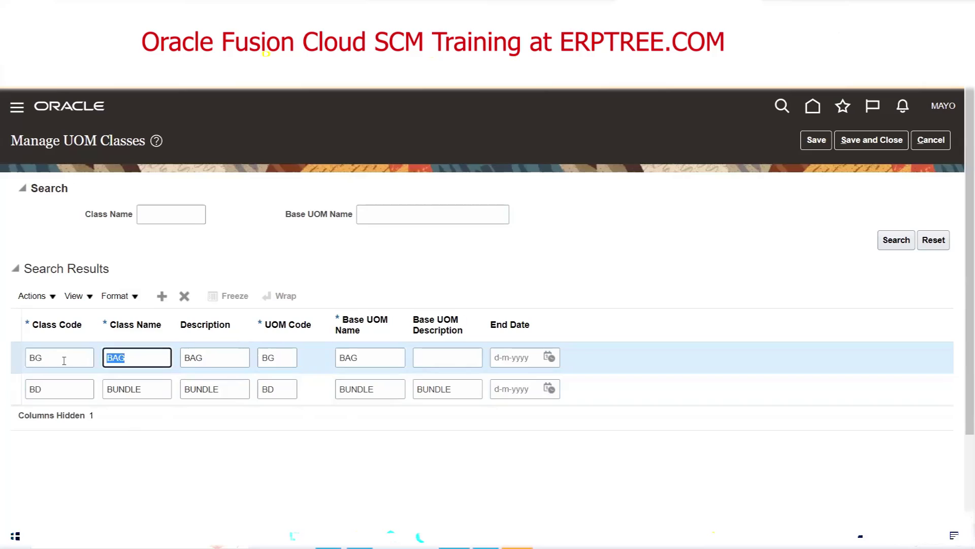
{"action": "type", "text": "BOTTLE"}
Change the BOTTLE row's class code to BT and its description to BOTTLE.
{"action": "double_click", "coordinate": [64, 360]}
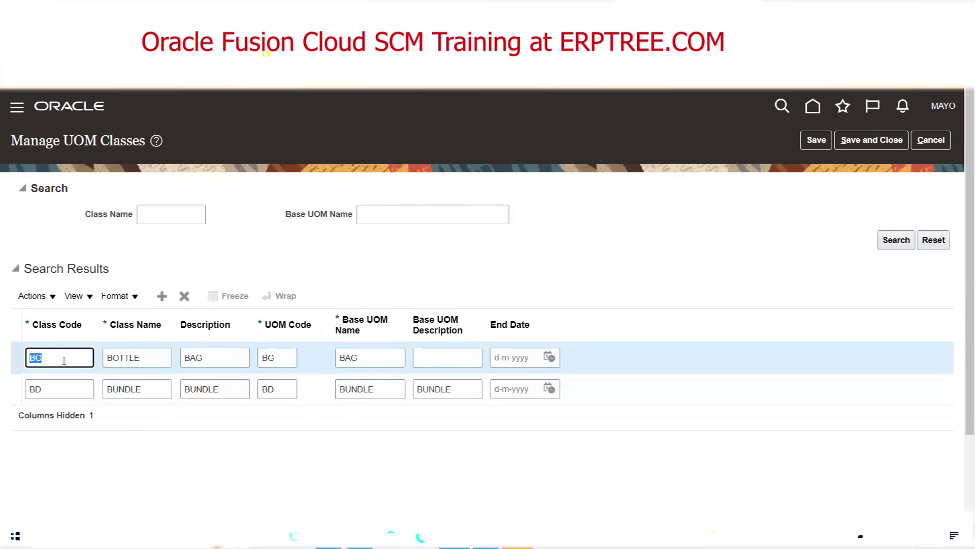
{"action": "type", "text": "B"}
{"action": "key", "text": "BackSpace"}
{"action": "type", "text": "BT"}
{"action": "key", "text": "Tab"}
{"action": "key", "text": "Tab"}
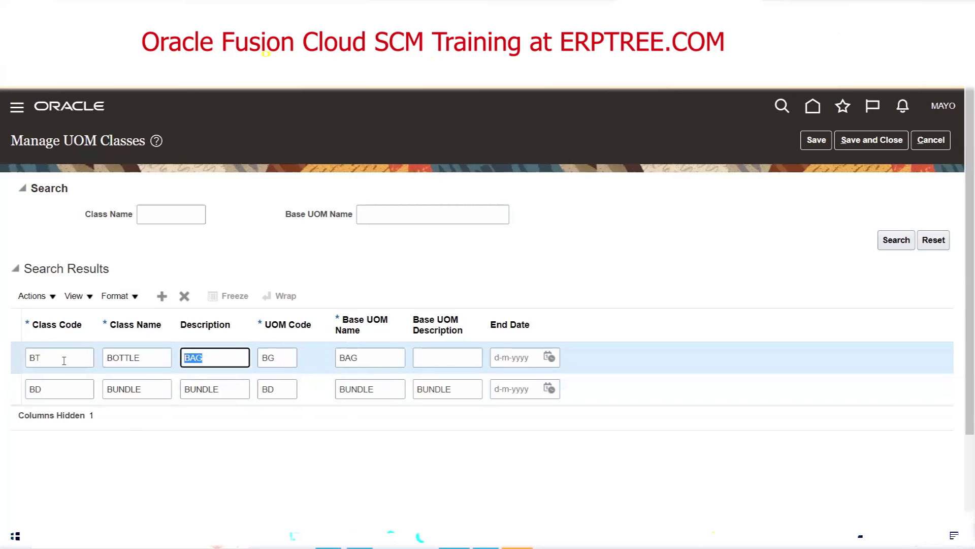
{"action": "type", "text": "BOTTLE"}
{"action": "key", "text": "Tab"}
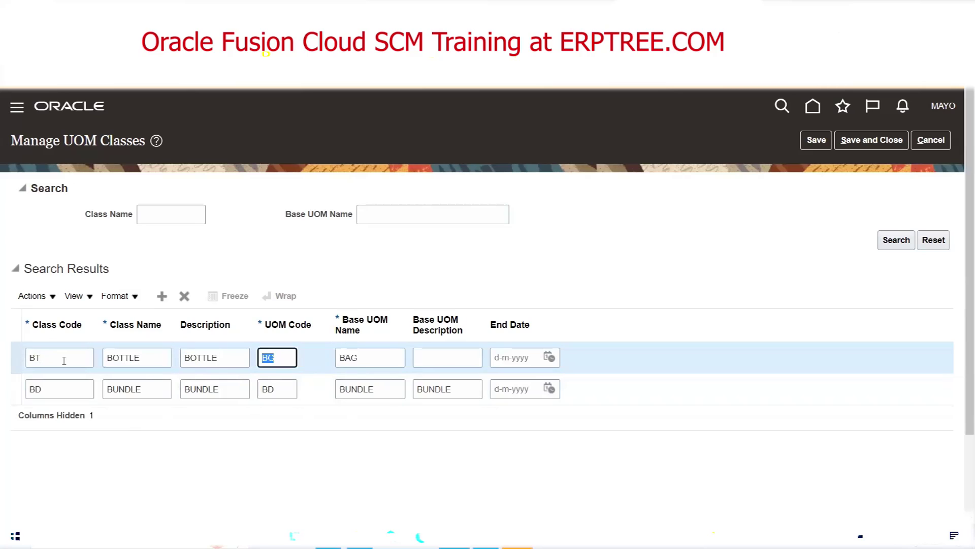
Set the BOTTLE class's UOM code to BT, and its base UOM name and base UOM description to BOTTLE.
{"action": "type", "text": "BT"}
{"action": "key", "text": "Tab"}
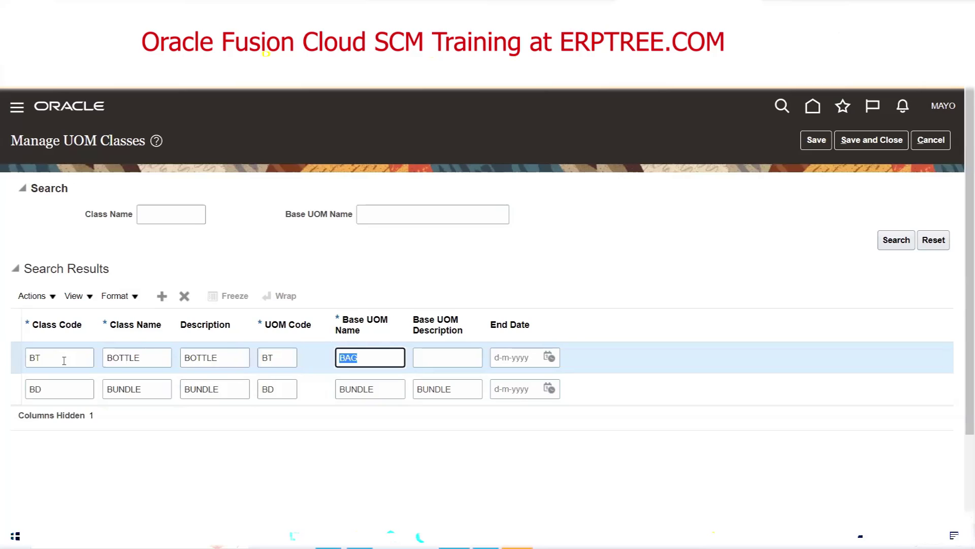
{"action": "type", "text": "BOTTLE"}
{"action": "key", "text": "Tab"}
{"action": "type", "text": "BOTTLE"}
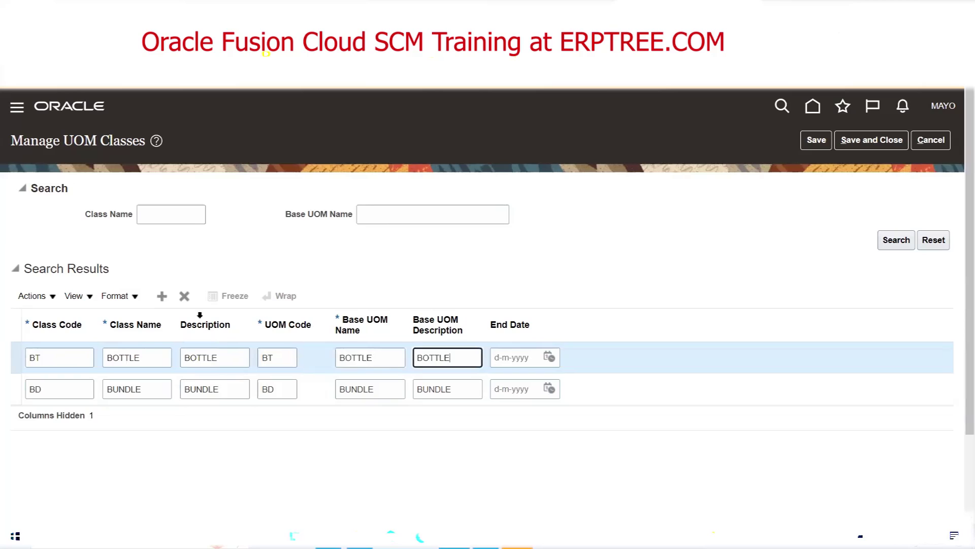
{"action": "left_click", "coordinate": [401, 244]}
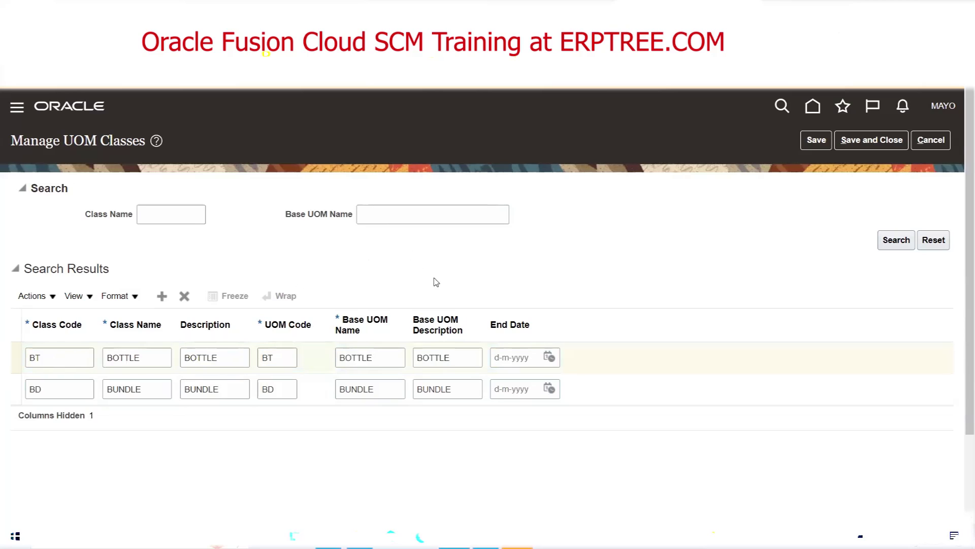
Copy CYLINDER from D74 in the Excel notes and add a new class row in Oracle's UOM classes table.
{"action": "key", "text": "alt+Tab"}
{"action": "left_click", "coordinate": [155, 274]}
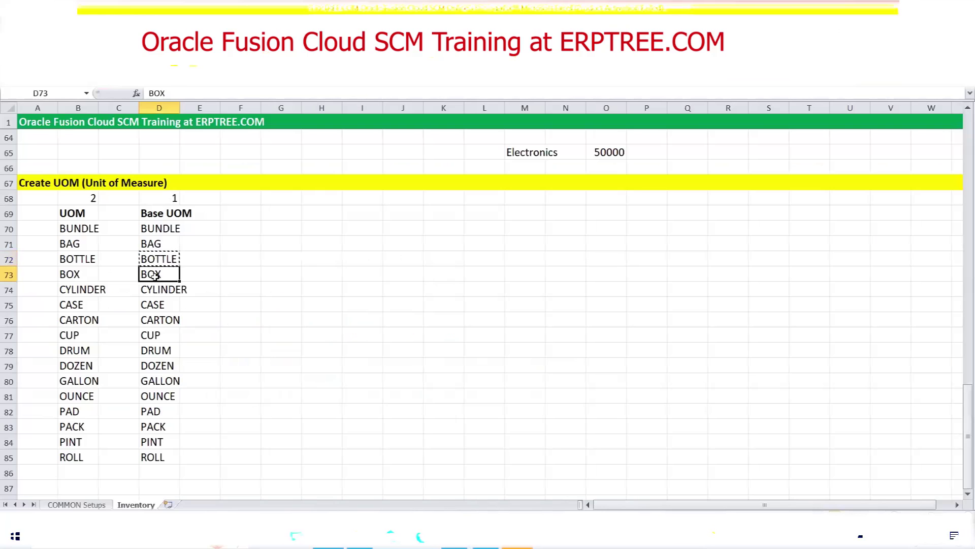
{"action": "left_click", "coordinate": [162, 289]}
{"action": "key", "text": "ctrl+c"}
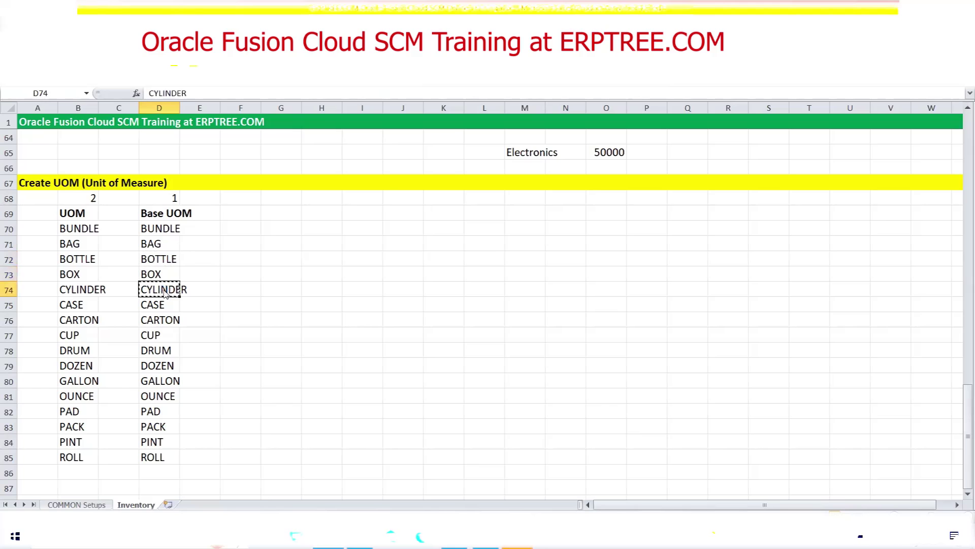
{"action": "key", "text": "alt+Tab"}
{"action": "left_click", "coordinate": [162, 296]}
{"action": "left_click", "coordinate": [68, 355]}
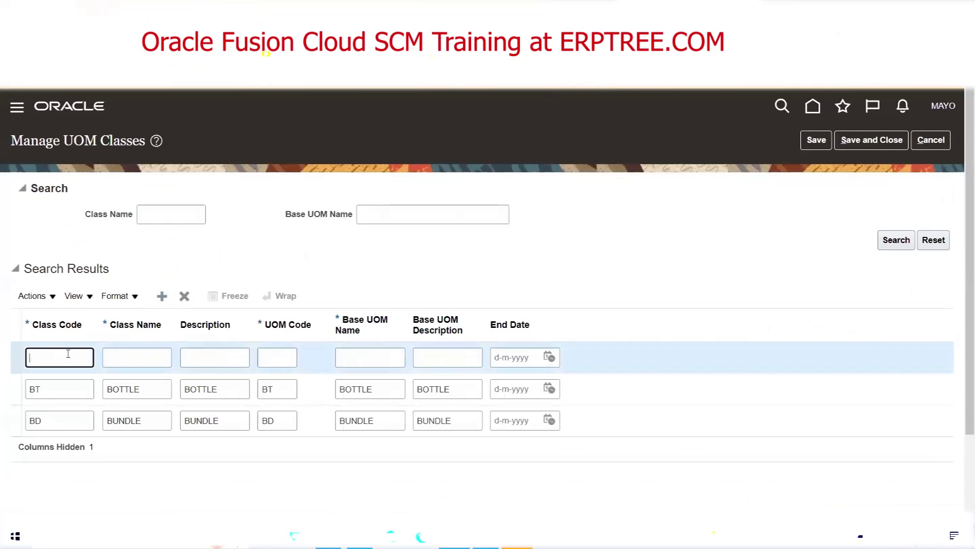
Give the new row class code CL, class name CYLINDER and description CYLINDER.
{"action": "key", "text": "Tab"}
{"action": "type", "text": "CYLINDER"}
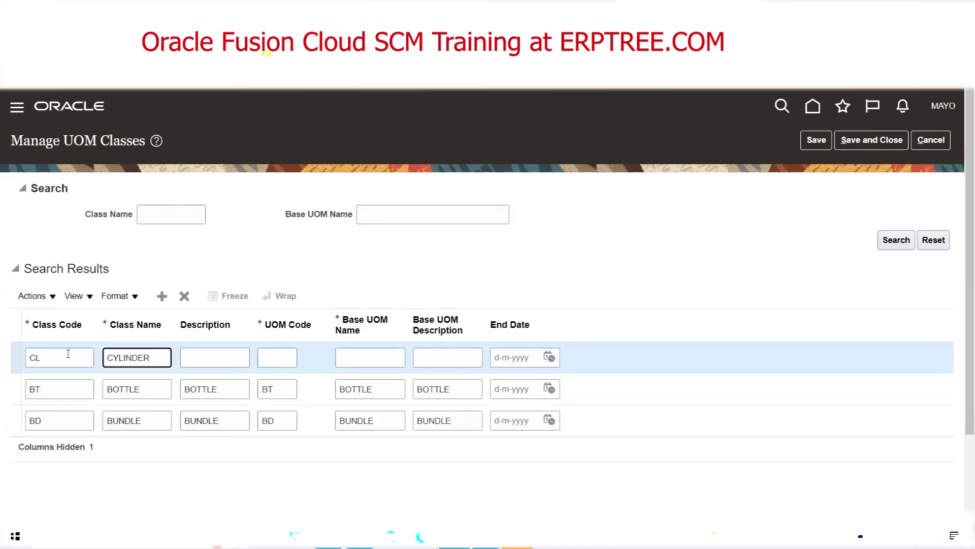
{"action": "key", "text": "Tab"}
{"action": "type", "text": "CYLINDER"}
{"action": "key", "text": "Tab"}
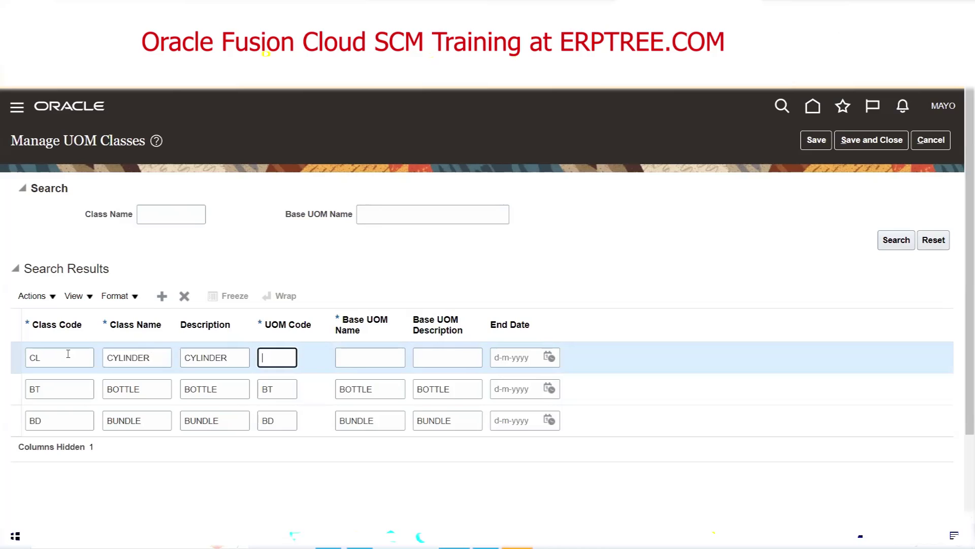
Set the CYLINDER class's UOM code to CL, and its base UOM name and base UOM description to CYLINDER.
{"action": "type", "text": "CL"}
{"action": "key", "text": "Tab"}
{"action": "key", "text": "ctrl+v"}
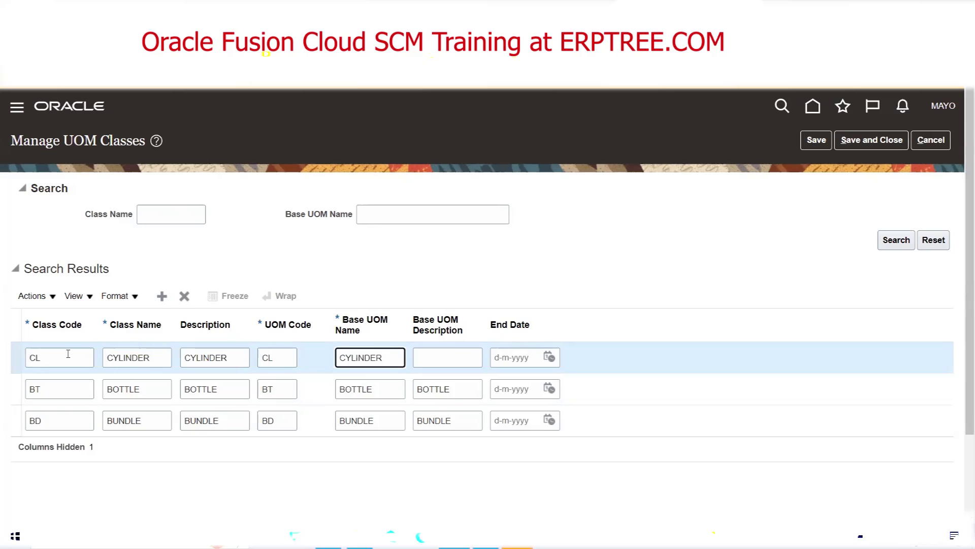
{"action": "key", "text": "Tab"}
{"action": "key", "text": "ctrl+v"}
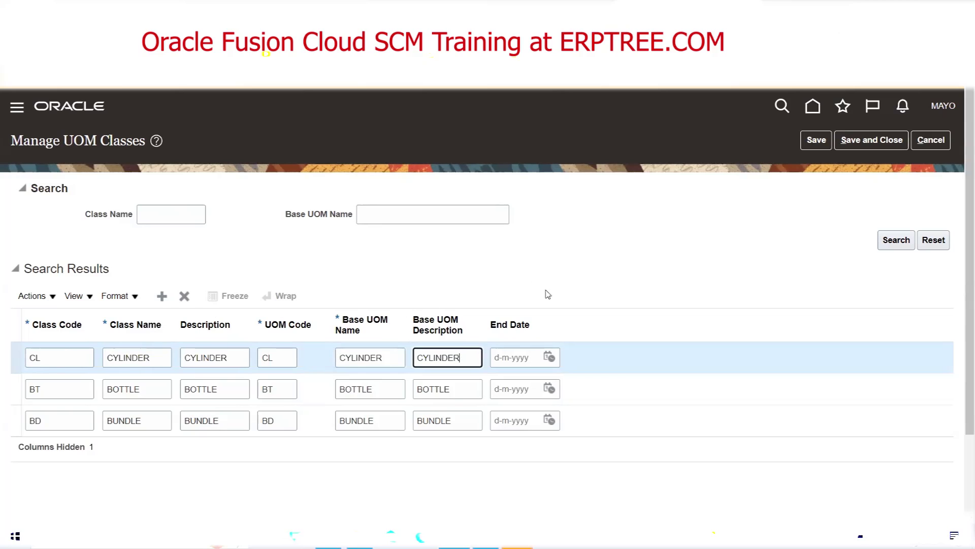
Copy DOZEN from D79 in the Excel notes and add another class row in Oracle's UOM classes table.
{"action": "key", "text": "alt+Tab"}
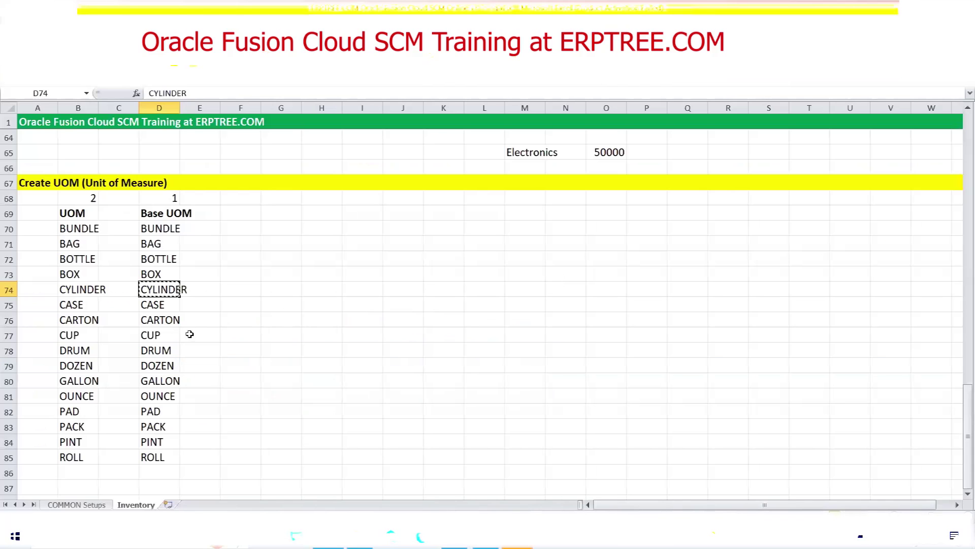
{"action": "left_click", "coordinate": [156, 368]}
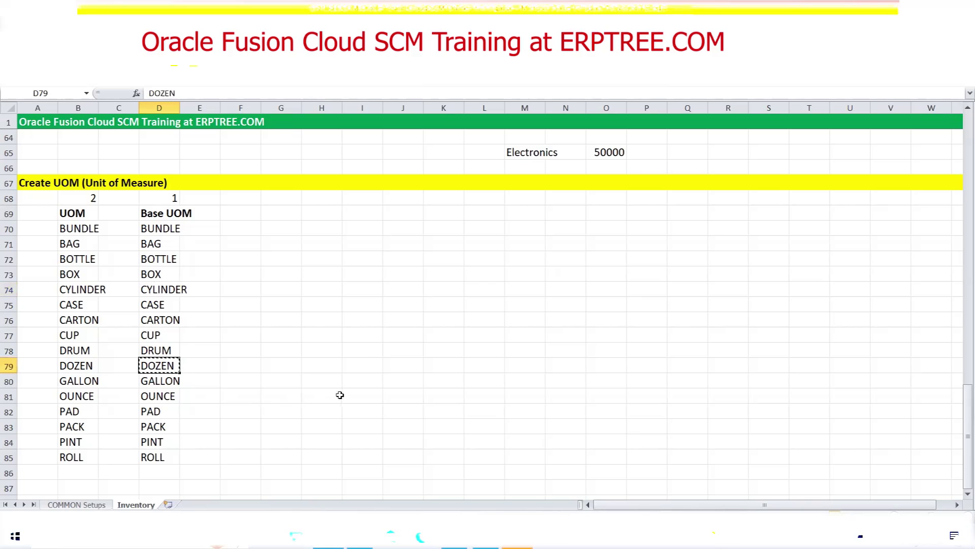
{"action": "key", "text": "alt+Tab"}
{"action": "left_click", "coordinate": [161, 296]}
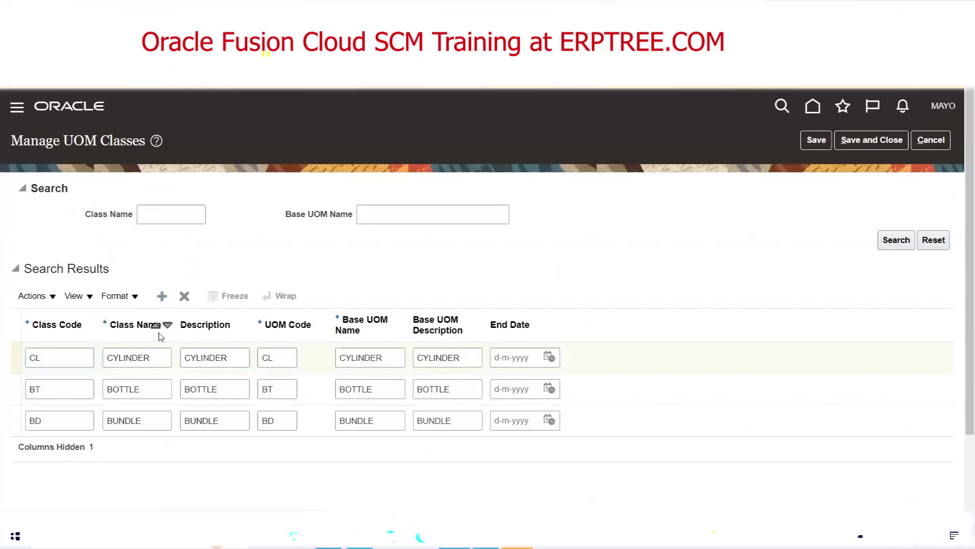
Try to fill the new row with class code DZ, class name and description DOZEN, and UOM code DZ.
{"action": "left_click", "coordinate": [64, 360]}
{"action": "type", "text": "DZ"}
{"action": "key", "text": "Tab"}
{"action": "type", "text": "DOZEN"}
{"action": "key", "text": "Tab"}
{"action": "type", "text": "DOZEN"}
{"action": "key", "text": "Tab"}
{"action": "key", "text": "Tab"}
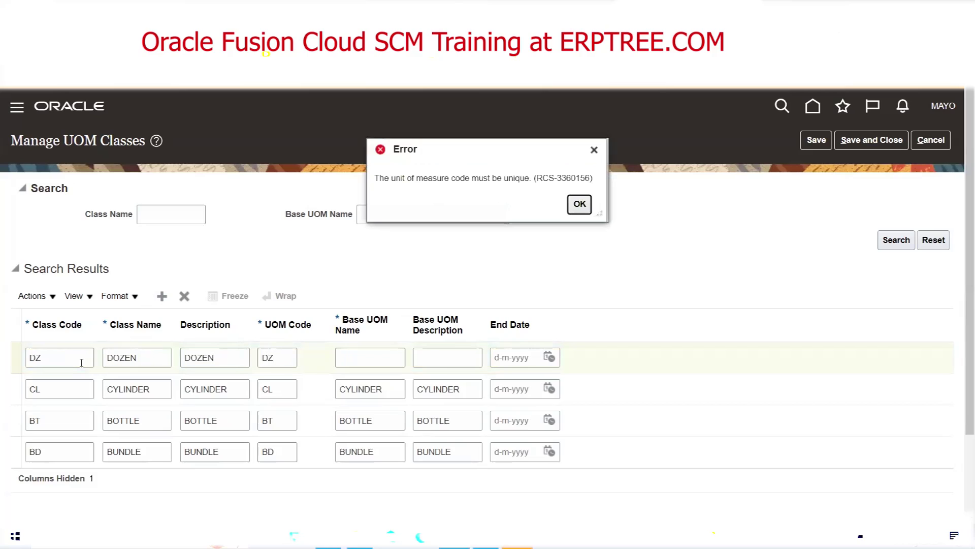
{"action": "left_click", "coordinate": [594, 150]}
Copy OUNCE from D81 in the Excel notes and replace the DOZEN row's class name with it in Oracle.
{"action": "key", "text": "alt+Tab"}
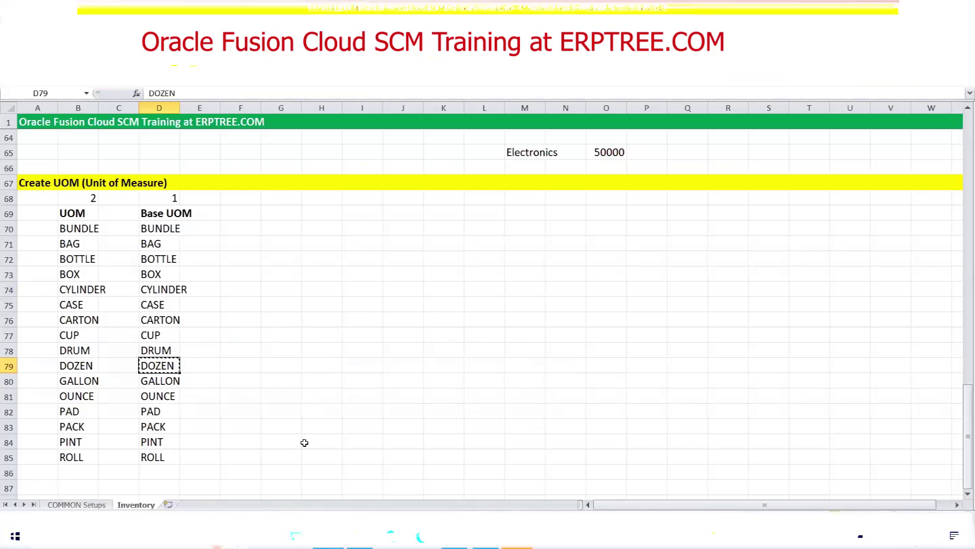
{"action": "left_click", "coordinate": [173, 398]}
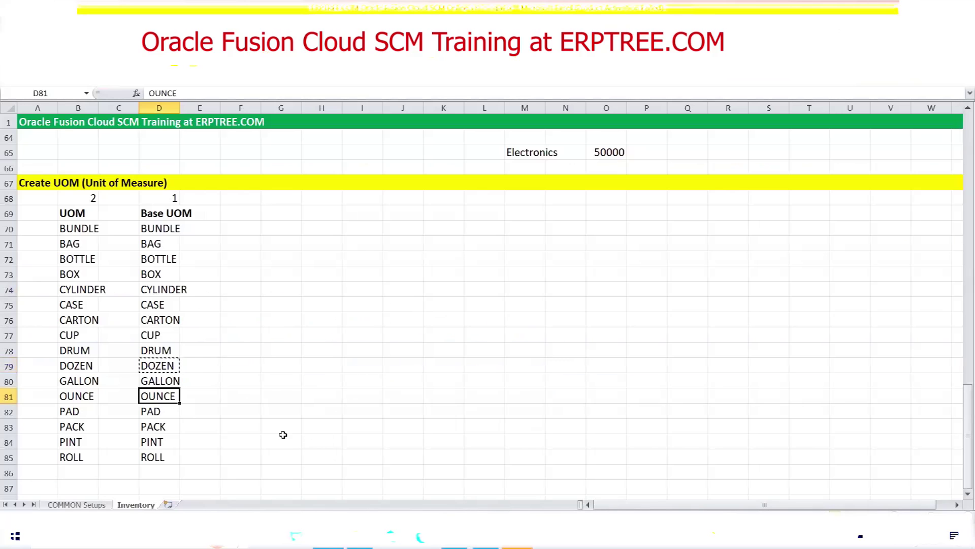
{"action": "key", "text": "ctrl+c"}
{"action": "key", "text": "alt+Tab"}
{"action": "double_click", "coordinate": [90, 359]}
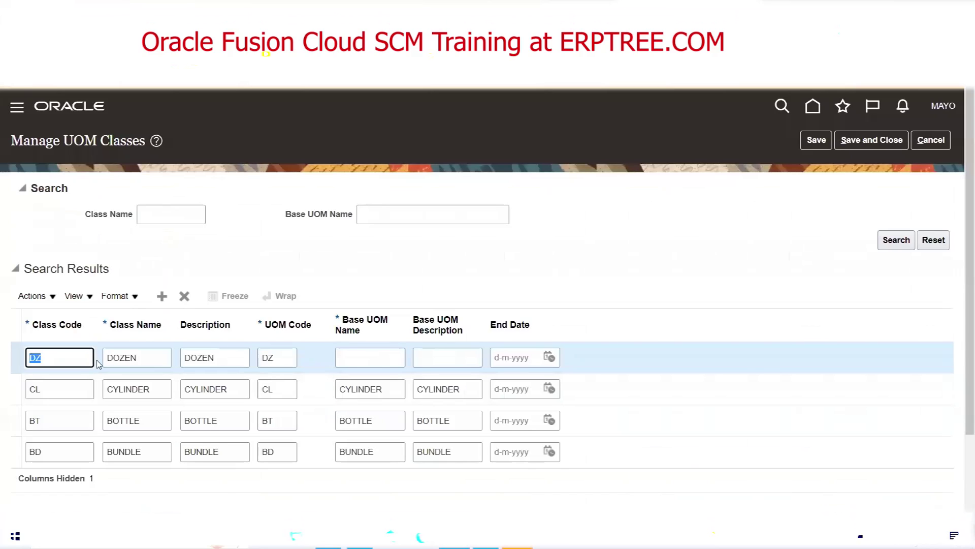
{"action": "key", "text": "Tab"}
{"action": "key", "text": "ctrl+v"}
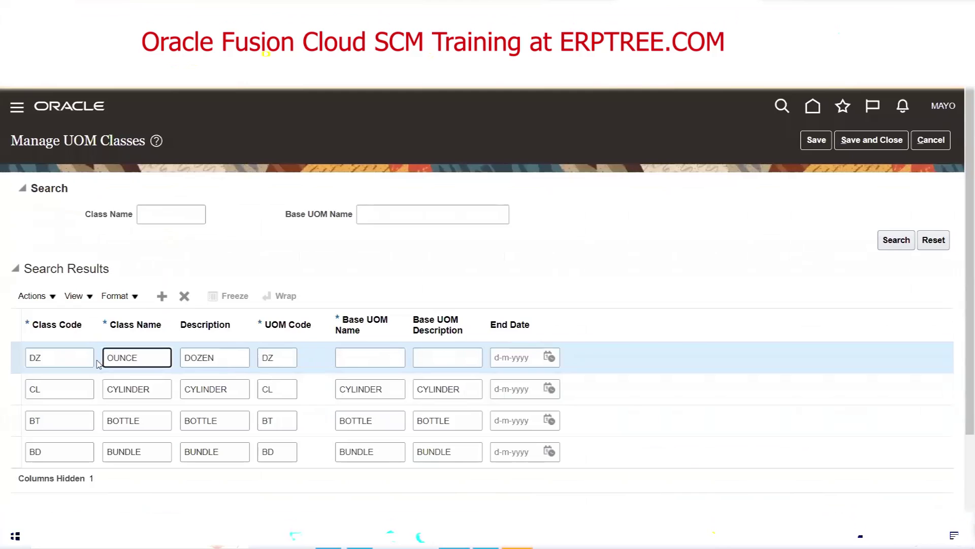
Change the OUNCE row's class code to ON and its description to OUNCE.
{"action": "key", "text": "shift+Tab"}
{"action": "type", "text": "O"}
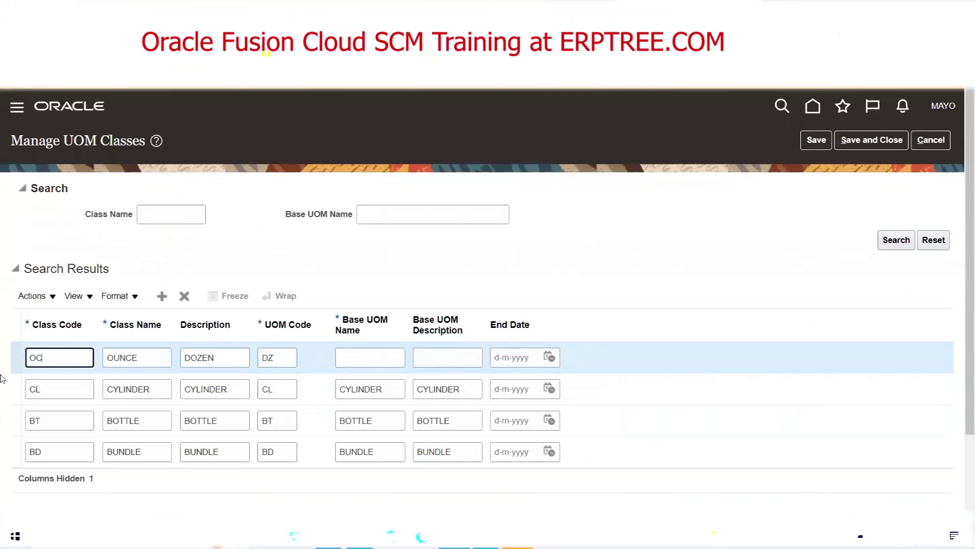
{"action": "type", "text": "N"}
{"action": "key", "text": "Tab"}
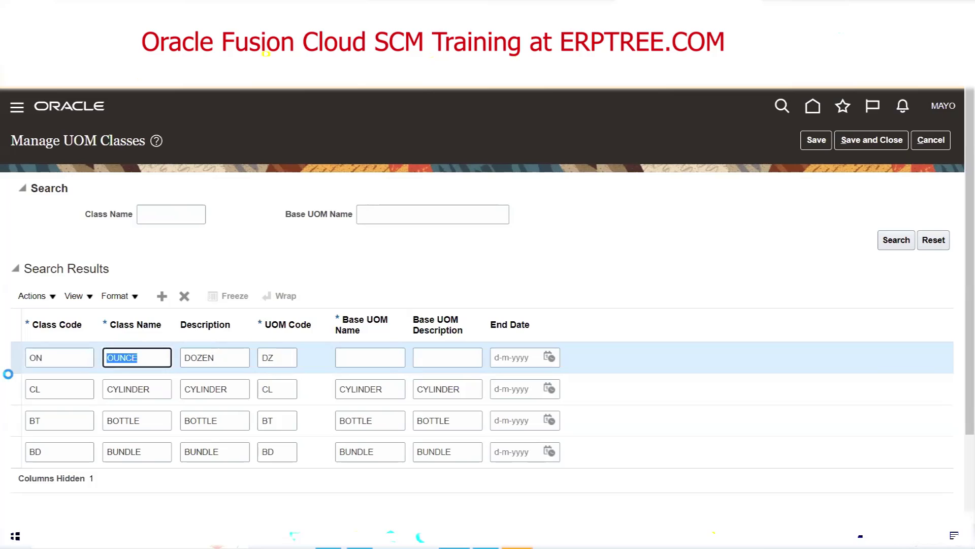
{"action": "key", "text": "Tab"}
{"action": "type", "text": "OUNCE"}
Set the OUNCE class's UOM code to ON, and its base UOM name and base UOM description to OUNCE.
{"action": "key", "text": "Tab"}
{"action": "type", "text": "O"}
{"action": "key", "text": "Tab"}
{"action": "type", "text": "OUNCE"}
{"action": "key", "text": "Tab"}
{"action": "type", "text": "OUNCE"}
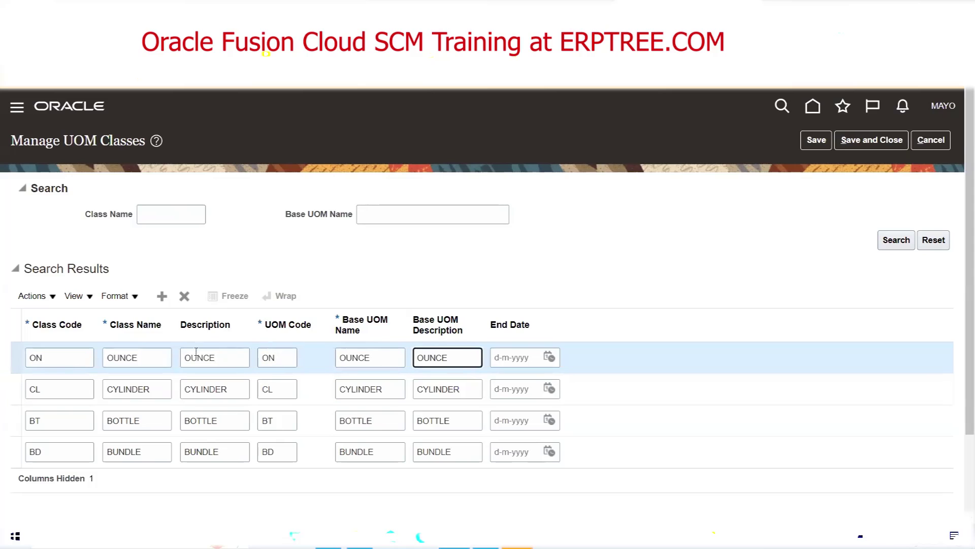
Add a new UOM class row with class code EA and class name EACH.
{"action": "left_click", "coordinate": [161, 297]}
{"action": "left_click", "coordinate": [79, 359]}
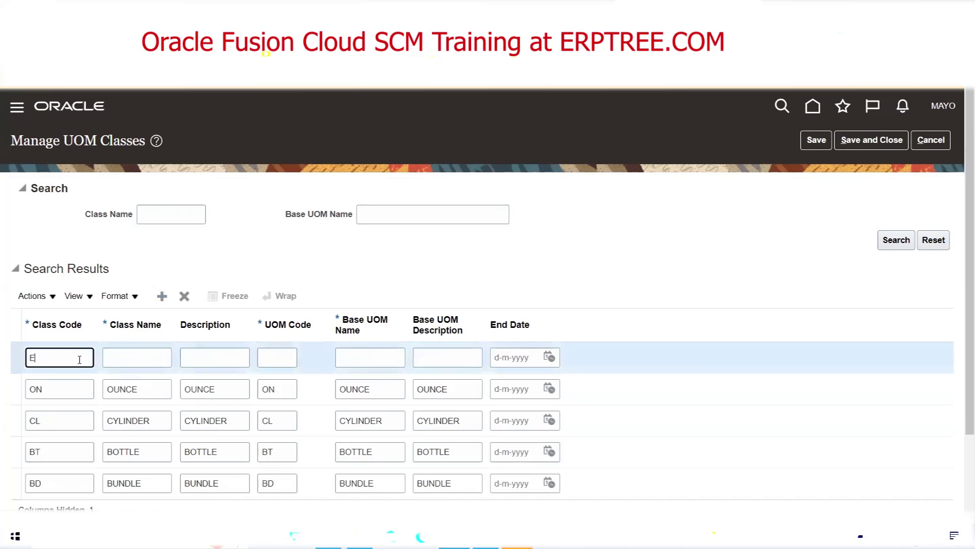
{"action": "key", "text": "Tab"}
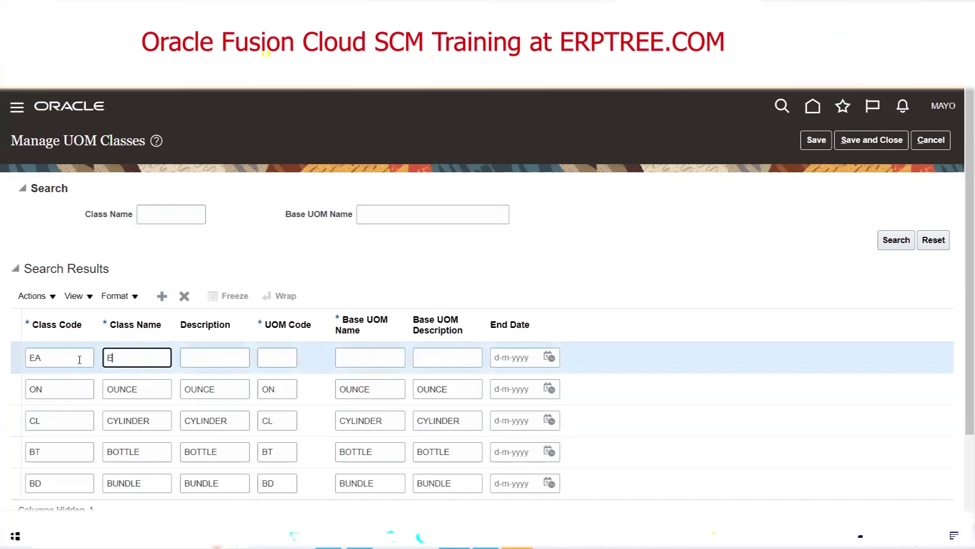
{"action": "type", "text": "EACH"}
{"action": "key", "text": "Tab"}
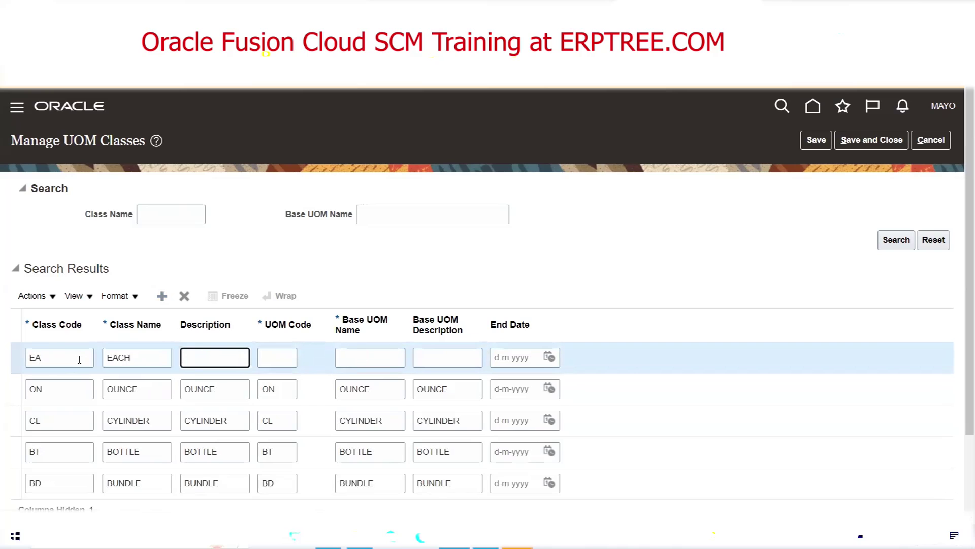
Copy the class name EACH into the same row's description.
{"action": "double_click", "coordinate": [132, 360]}
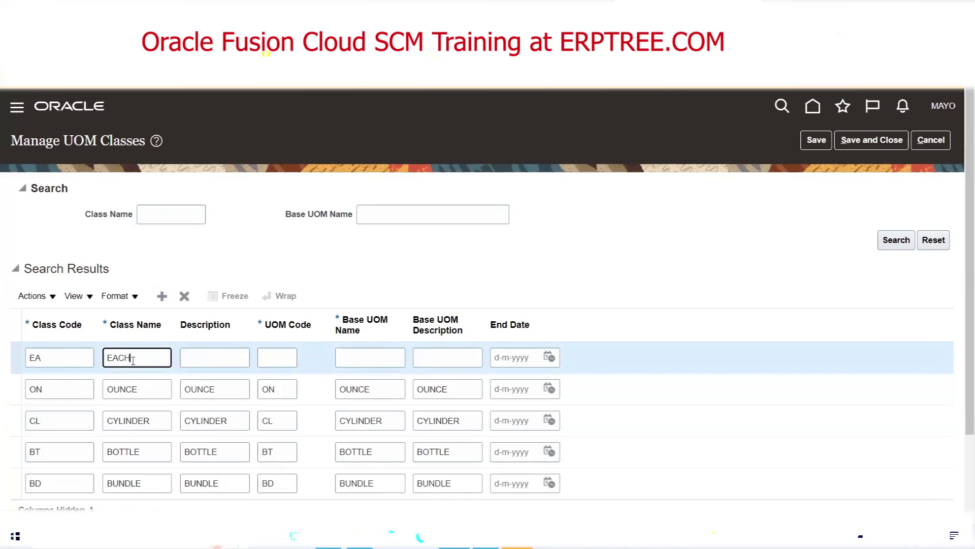
{"action": "key", "text": "ctrl+c"}
{"action": "key", "text": "Tab"}
{"action": "key", "text": "ctrl+v"}
{"action": "key", "text": "Tab"}
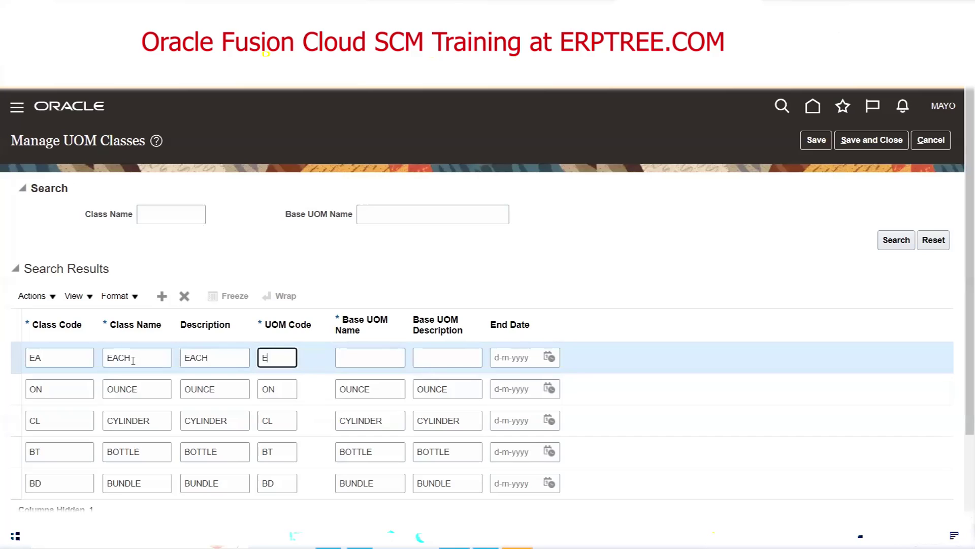
Set the EACH class's UOM code to EA, and its base UOM name and base UOM description to EACH.
{"action": "type", "text": "EA"}
{"action": "key", "text": "Tab"}
{"action": "key", "text": "ctrl+v"}
{"action": "key", "text": "Tab"}
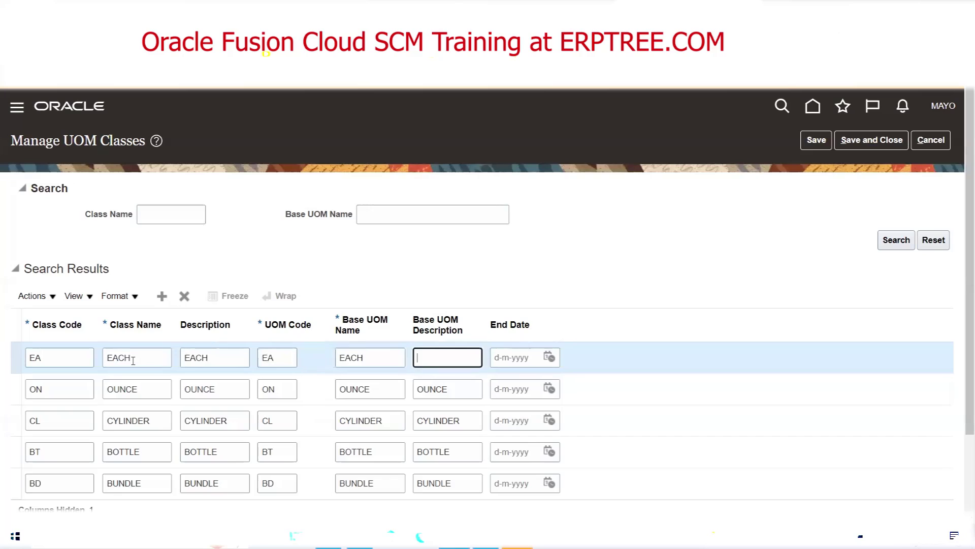
{"action": "key", "text": "ctrl+v"}
{"action": "left_click", "coordinate": [484, 271]}
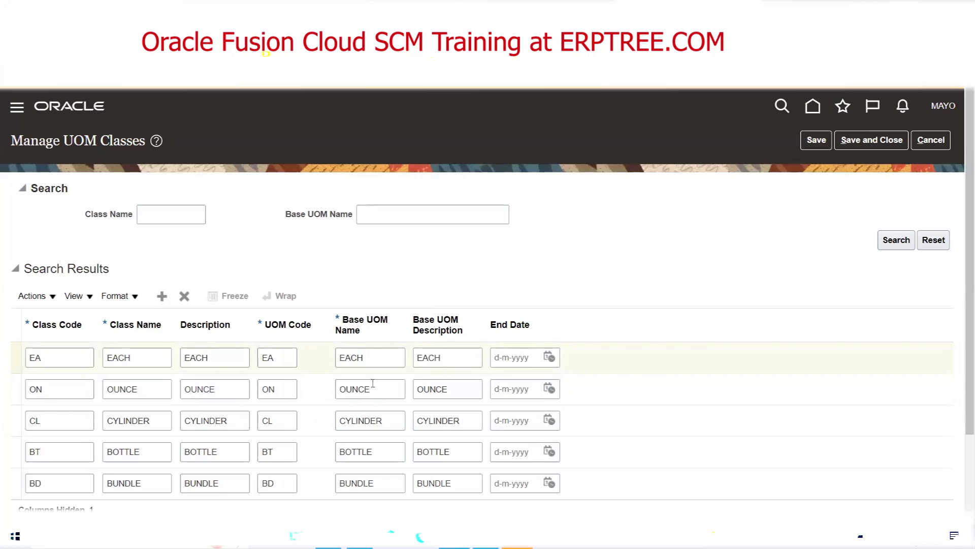
{"action": "triple_click", "coordinate": [105, 147]}
{"action": "left_click", "coordinate": [80, 140]}
{"action": "left_click_drag", "start_coordinate": [60, 139], "coordinate": [148, 146]}
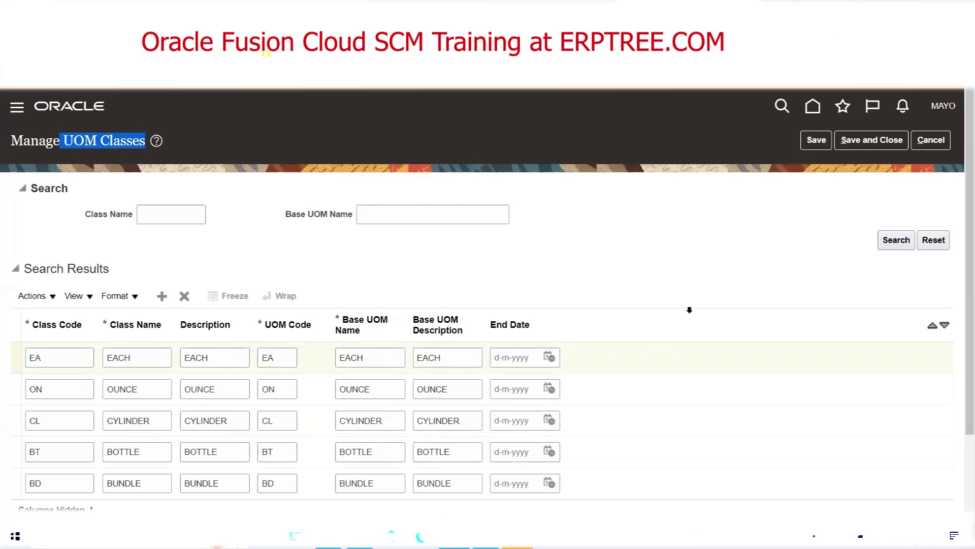
Try to save the UOM classes, dismiss the error dialog and delete the EACH class row.
{"action": "scroll", "coordinate": [694, 286], "scroll_direction": "down", "scroll_amount": 1}
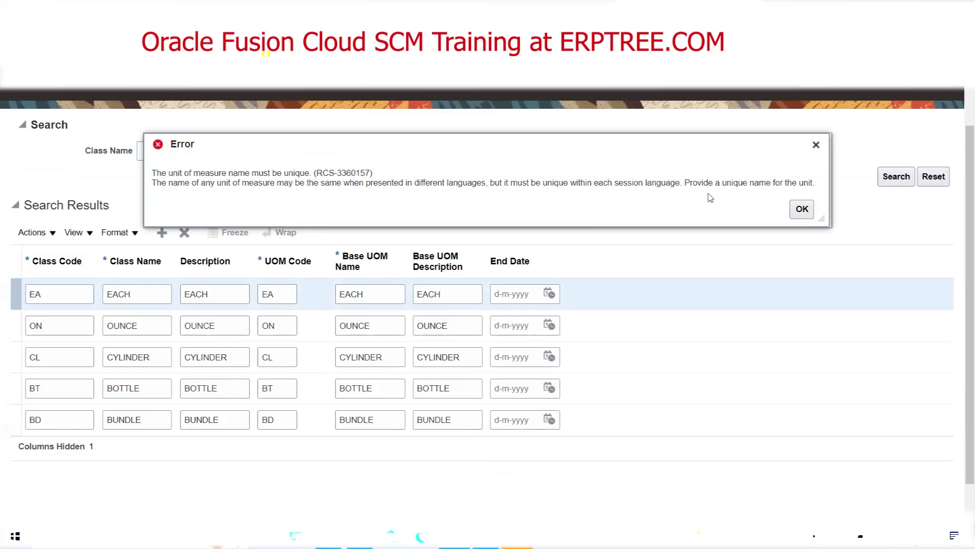
{"action": "left_click", "coordinate": [816, 145]}
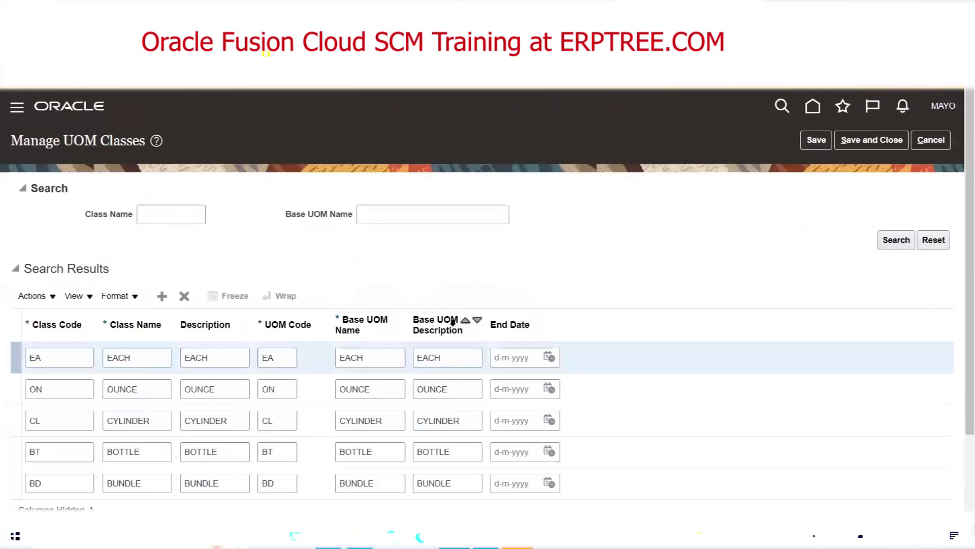
{"action": "scroll", "coordinate": [406, 254], "scroll_direction": "down", "scroll_amount": 2}
{"action": "left_click", "coordinate": [47, 259]}
{"action": "left_click", "coordinate": [14, 255]}
{"action": "left_click", "coordinate": [185, 197]}
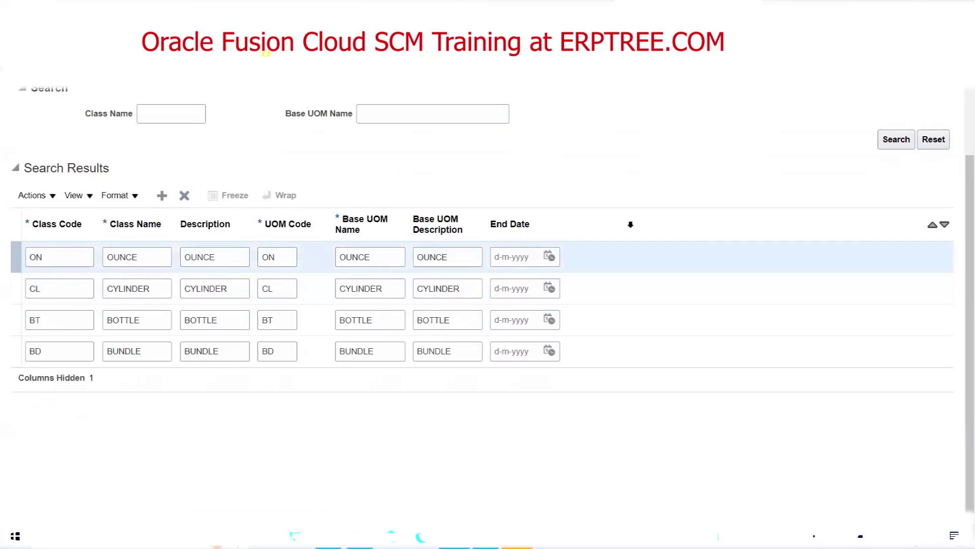
Try to save the remaining UOM classes and dismiss the error dialog.
{"action": "scroll", "coordinate": [762, 221], "scroll_direction": "up", "scroll_amount": 2}
{"action": "left_click", "coordinate": [816, 140]}
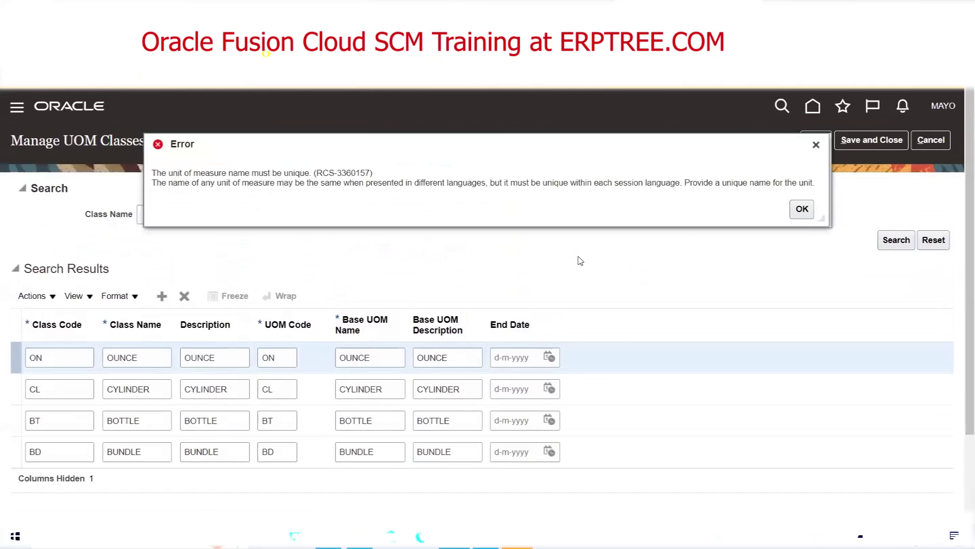
{"action": "left_click", "coordinate": [802, 210]}
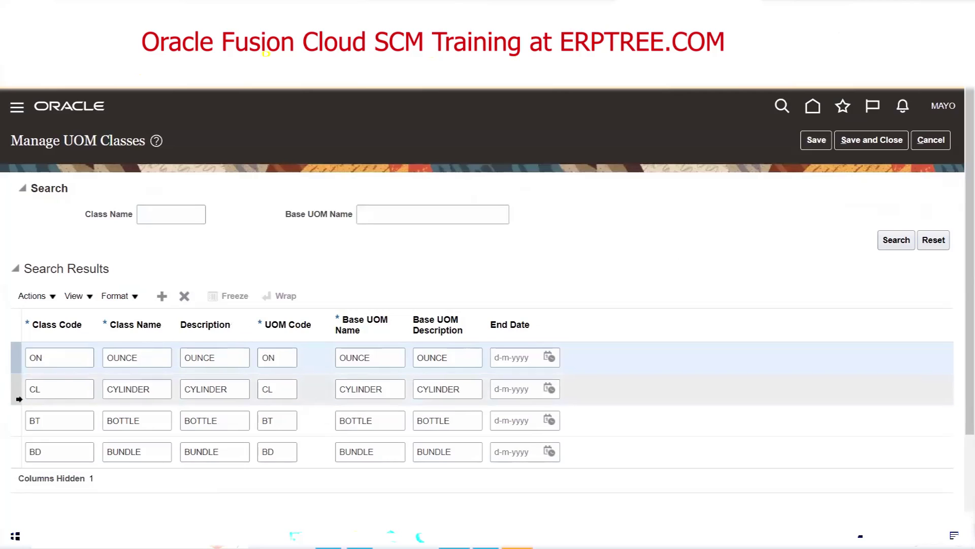
Delete the BOTTLE class row, try to save the classes again and dismiss the error dialog.
{"action": "left_click", "coordinate": [18, 424]}
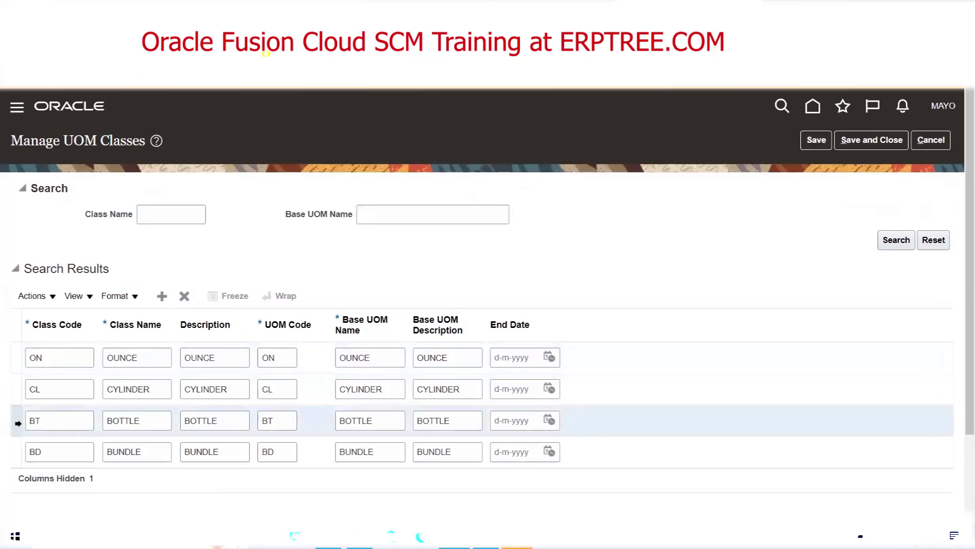
{"action": "left_click", "coordinate": [186, 297]}
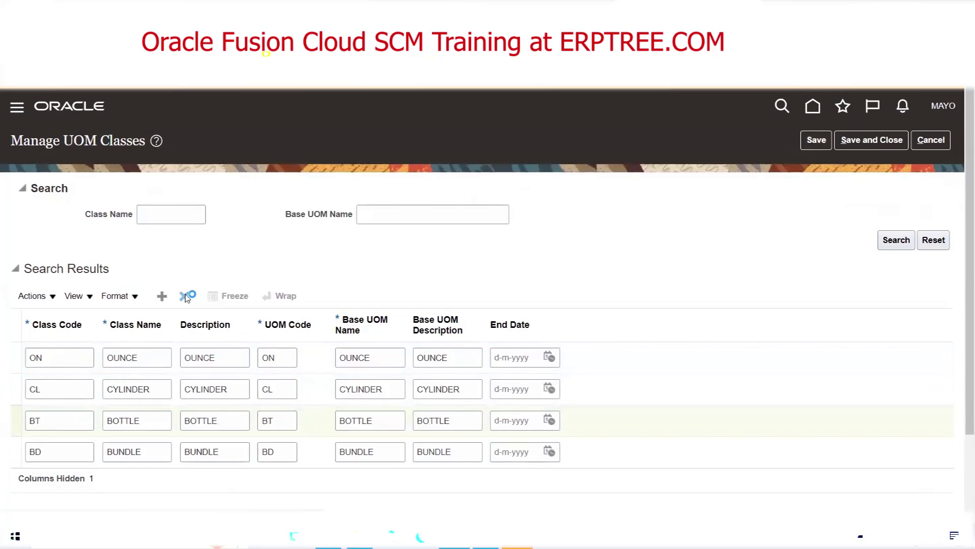
{"action": "left_click", "coordinate": [823, 138]}
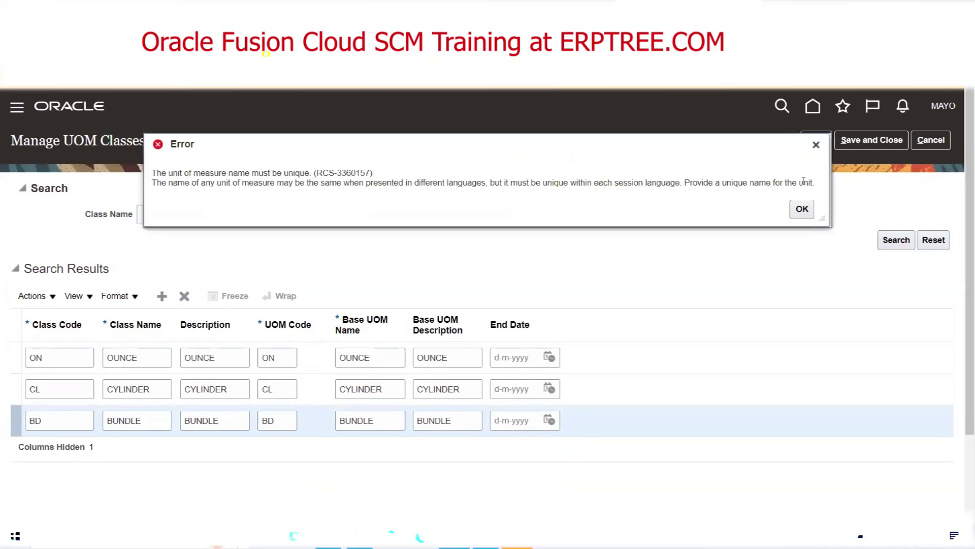
{"action": "left_click", "coordinate": [801, 210]}
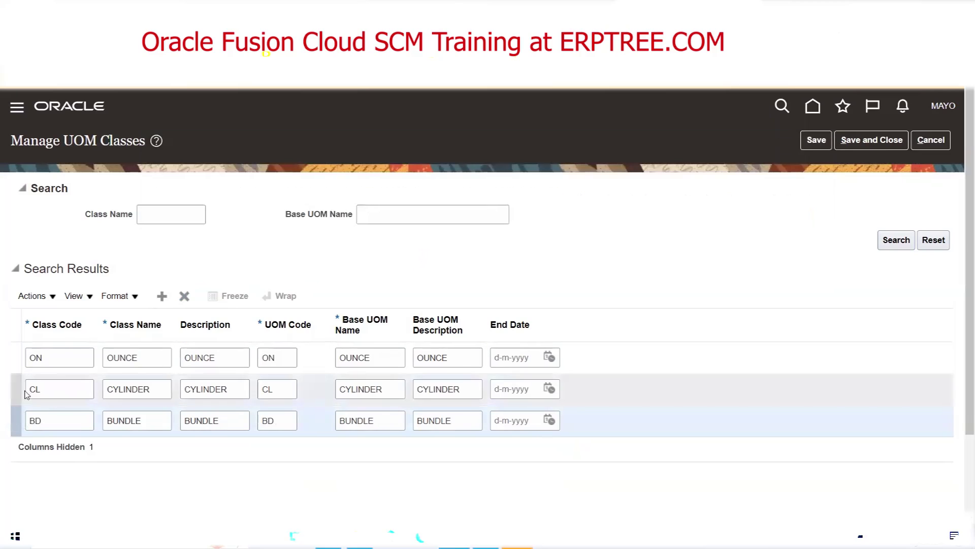
Delete the BUNDLE, CYLINDER and OUNCE class rows one by one, retrying the save and dismissing the error dialog between deletions.
{"action": "left_click", "coordinate": [184, 296]}
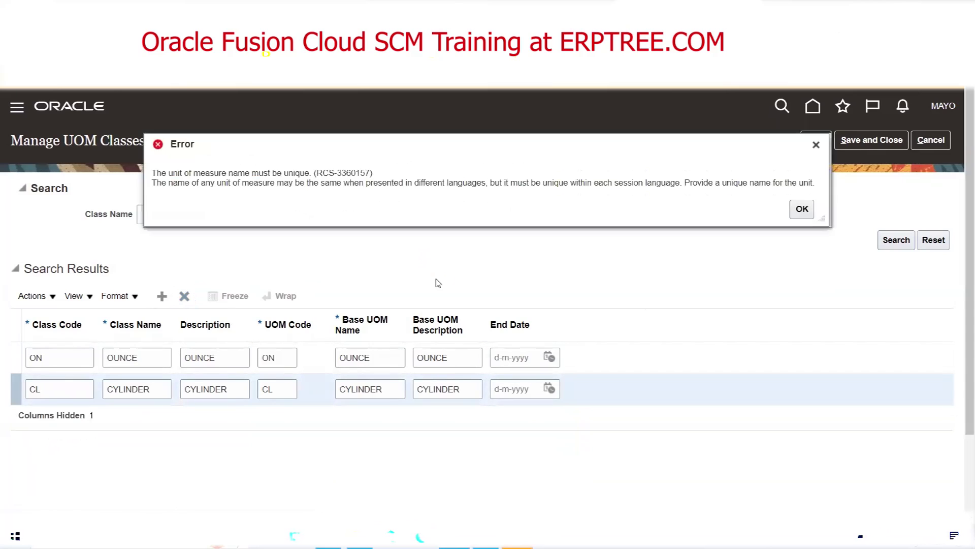
{"action": "left_click", "coordinate": [801, 209]}
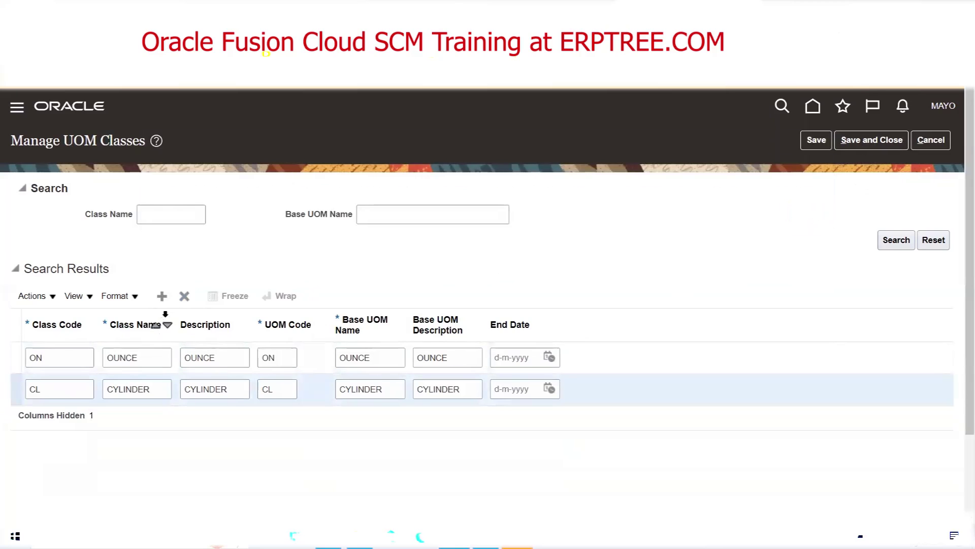
{"action": "left_click", "coordinate": [184, 296]}
{"action": "left_click", "coordinate": [813, 143]}
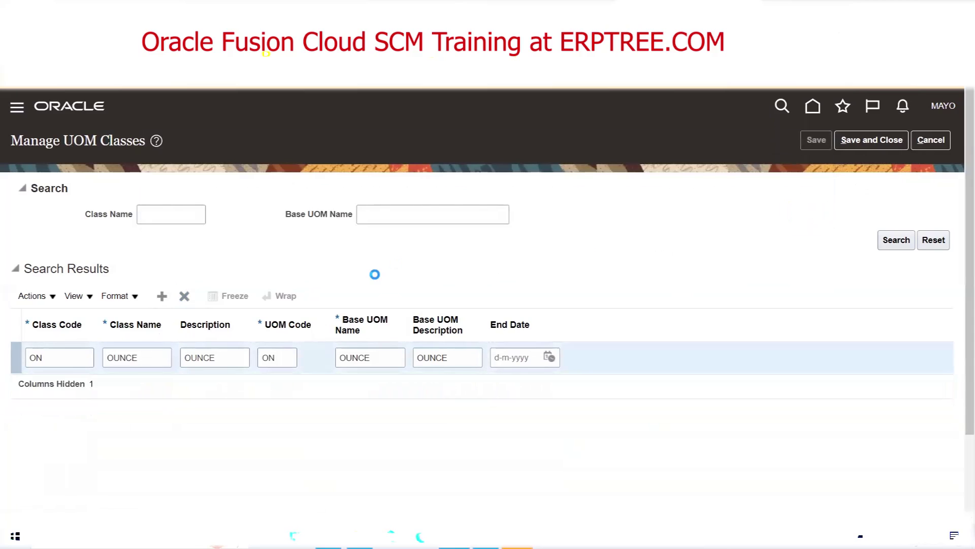
{"action": "left_click", "coordinate": [801, 211]}
{"action": "left_click", "coordinate": [183, 297]}
List all existing UOM classes and examine their class names, UOM codes and base UOM names.
{"action": "left_click", "coordinate": [897, 240]}
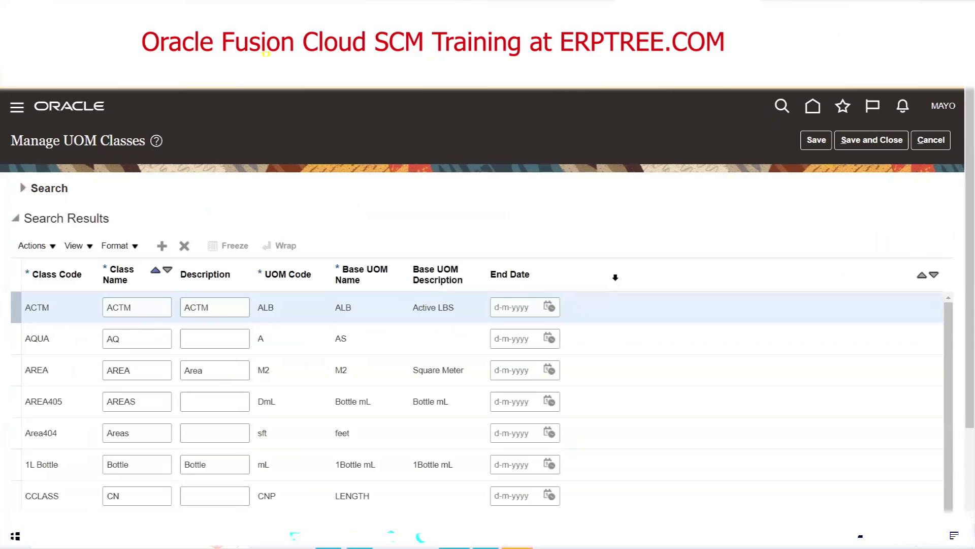
{"action": "scroll", "coordinate": [610, 274], "scroll_direction": "down", "scroll_amount": 2}
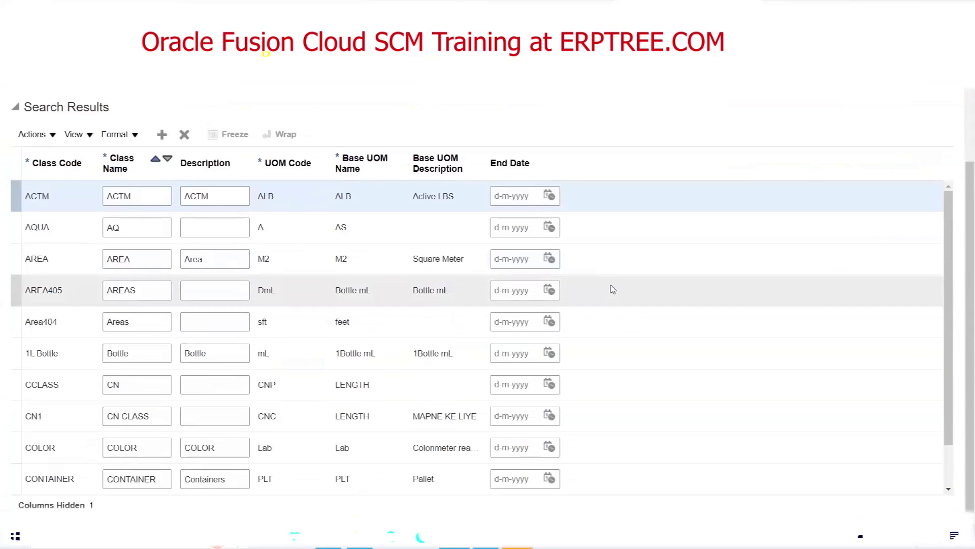
{"action": "scroll", "coordinate": [613, 289], "scroll_direction": "down", "scroll_amount": 3}
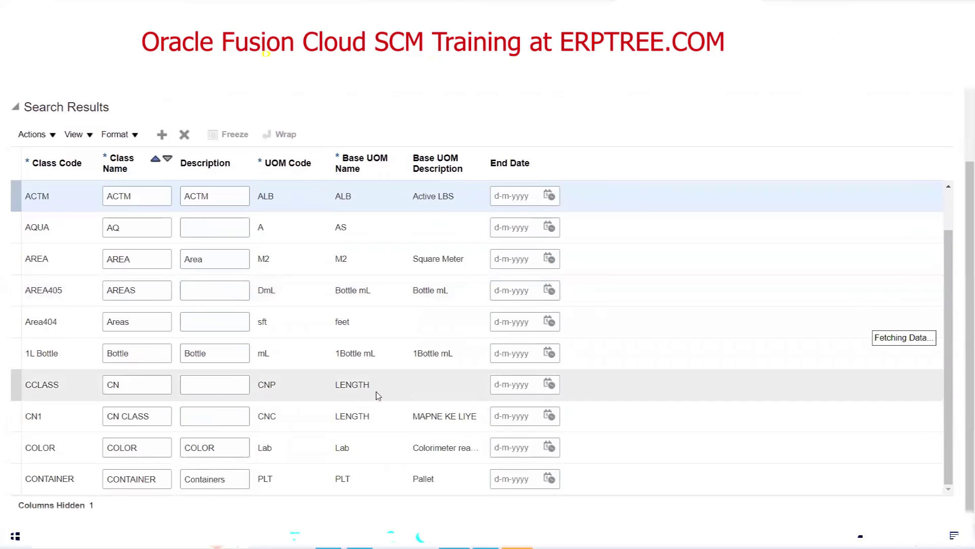
{"action": "scroll", "coordinate": [378, 396], "scroll_direction": "down", "scroll_amount": 8}
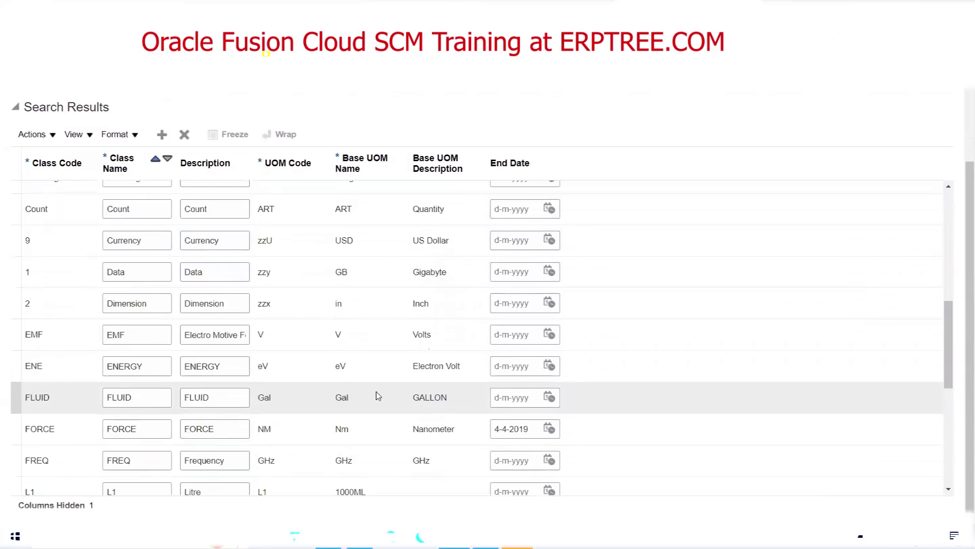
{"action": "scroll", "coordinate": [378, 396], "scroll_direction": "down", "scroll_amount": 10}
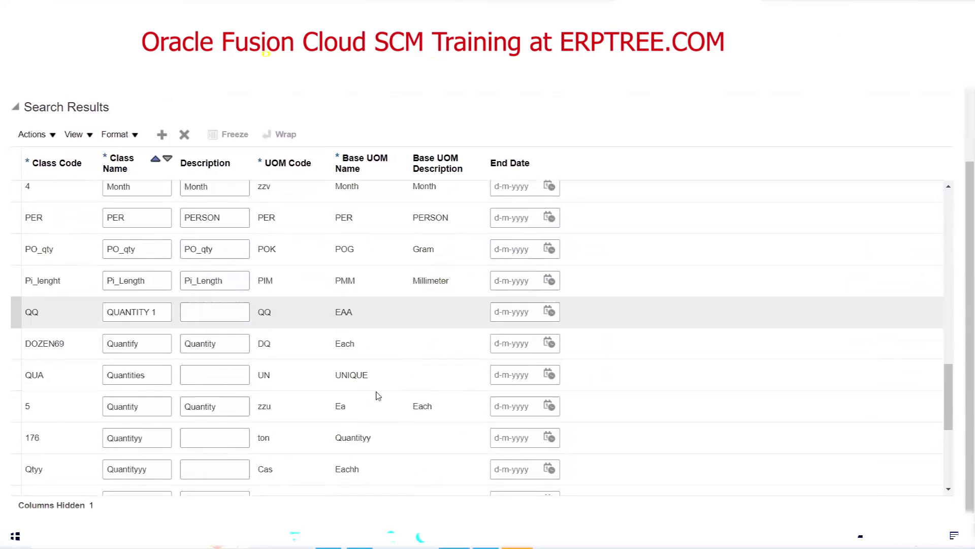
{"action": "scroll", "coordinate": [377, 396], "scroll_direction": "down", "scroll_amount": 3}
{"action": "scroll", "coordinate": [378, 396], "scroll_direction": "down", "scroll_amount": 4}
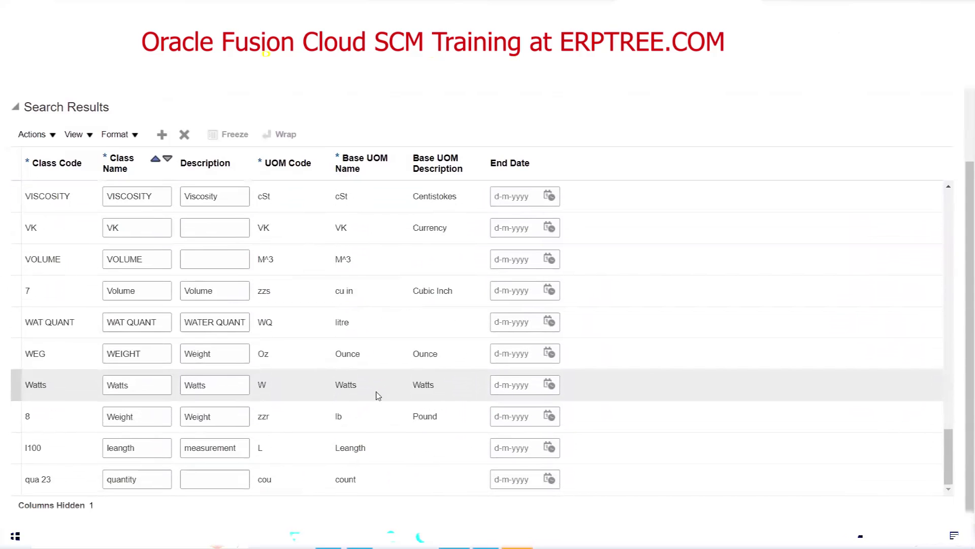
{"action": "scroll", "coordinate": [378, 396], "scroll_direction": "up", "scroll_amount": 15}
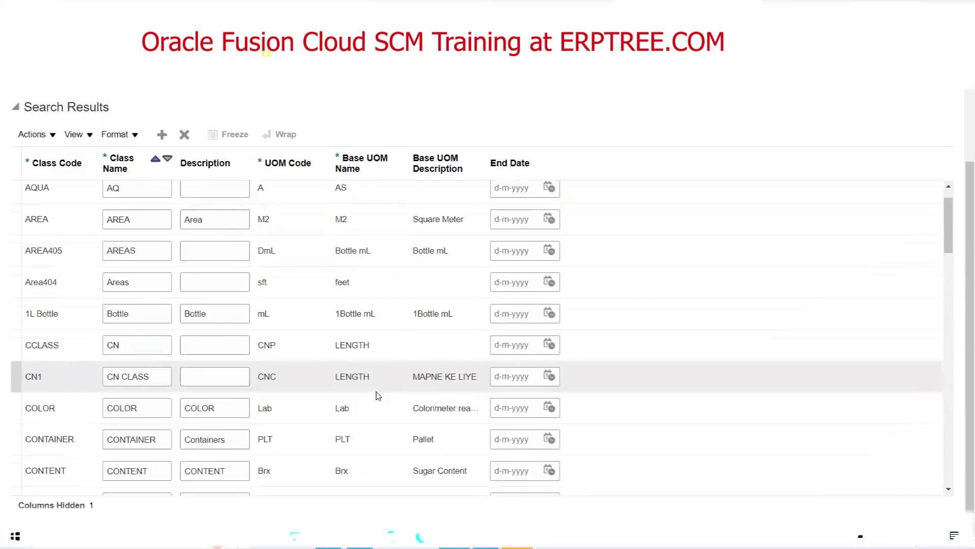
{"action": "scroll", "coordinate": [378, 395], "scroll_direction": "up", "scroll_amount": 3}
Add a new UOM class row and set its class name to BUNDLE, copied from the base UOM list in Excel.
{"action": "left_click", "coordinate": [160, 247]}
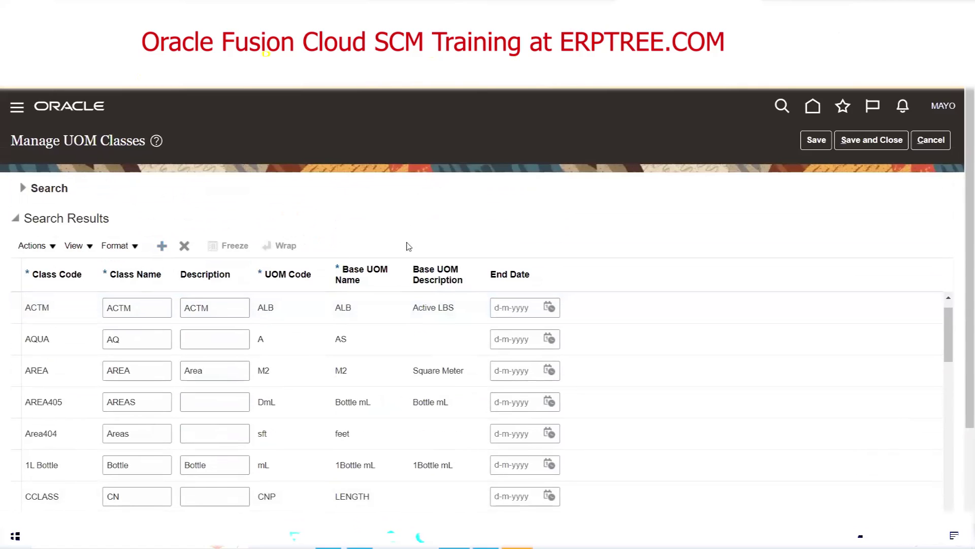
{"action": "left_click", "coordinate": [947, 297]}
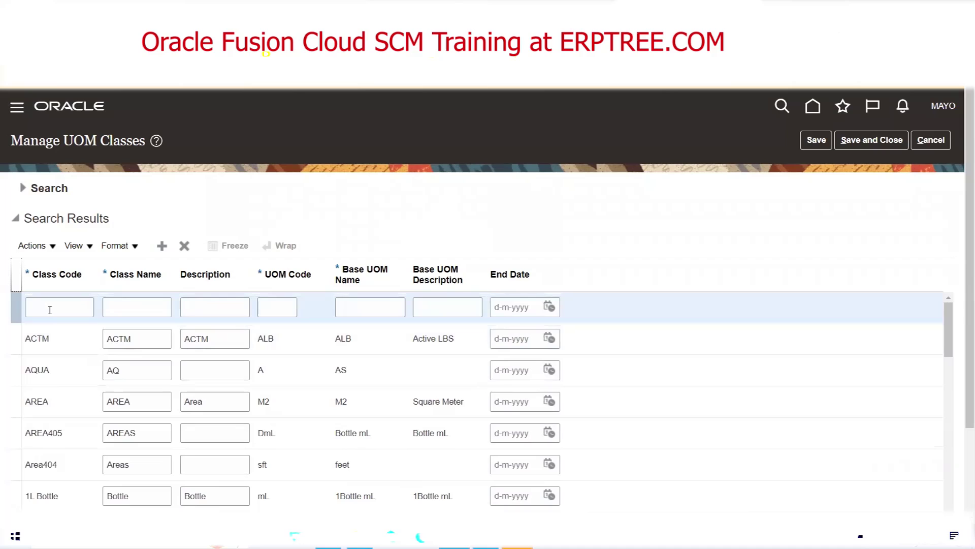
{"action": "left_click", "coordinate": [50, 310]}
{"action": "key", "text": "alt+Tab"}
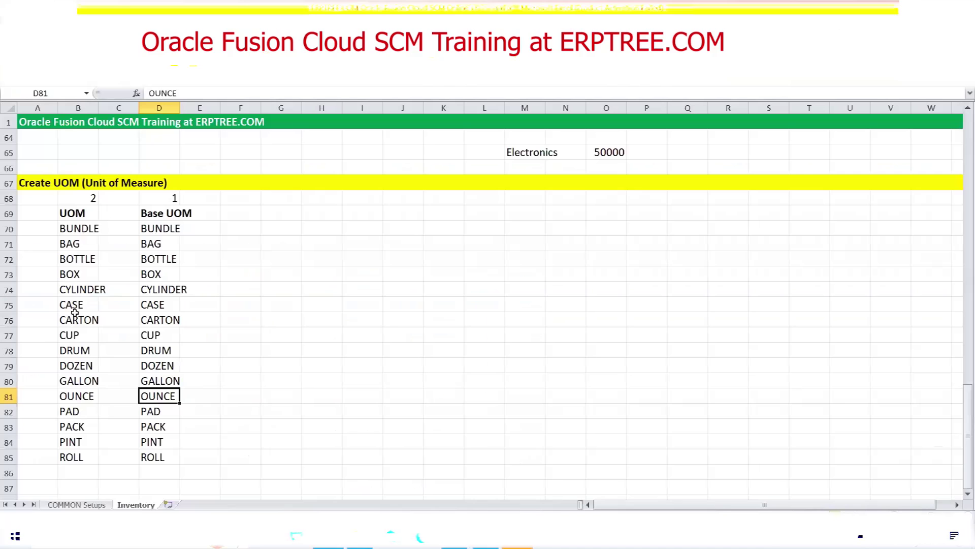
{"action": "left_click", "coordinate": [158, 228]}
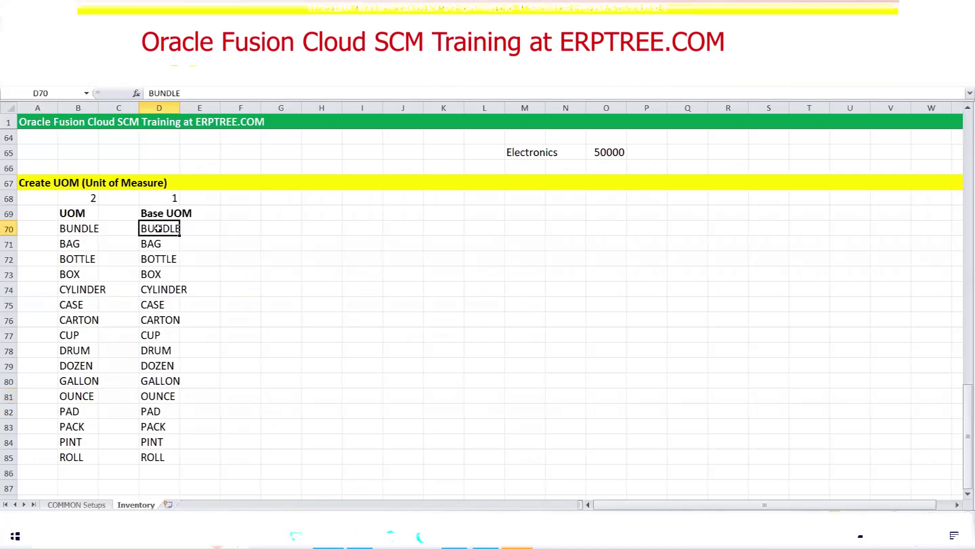
{"action": "key", "text": "ctrl+c"}
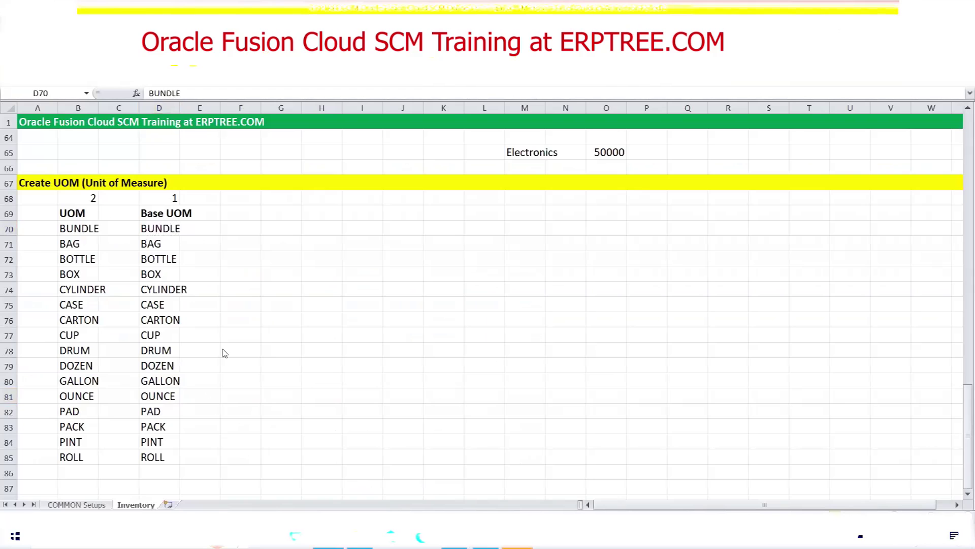
{"action": "key", "text": "alt+Tab"}
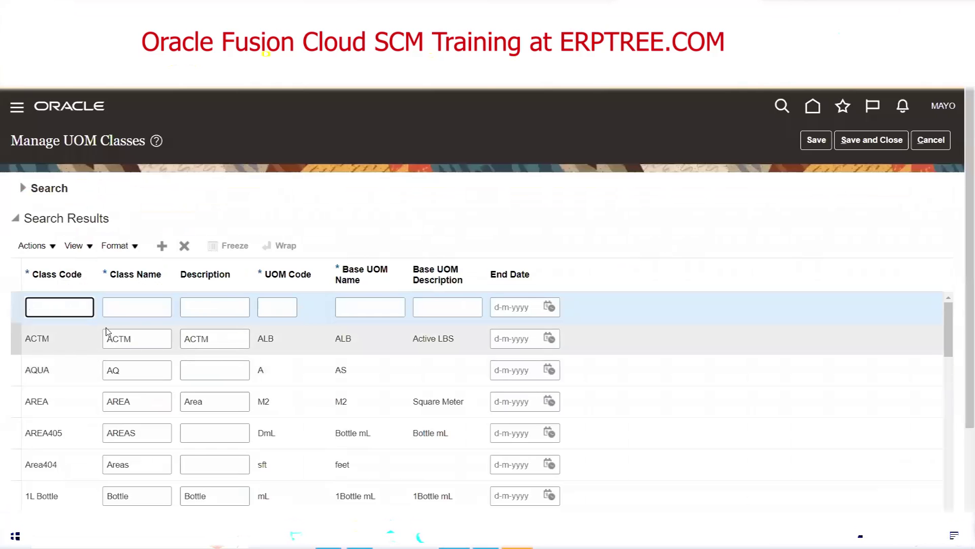
{"action": "key", "text": "Tab"}
{"action": "key", "text": "ctrl+v"}
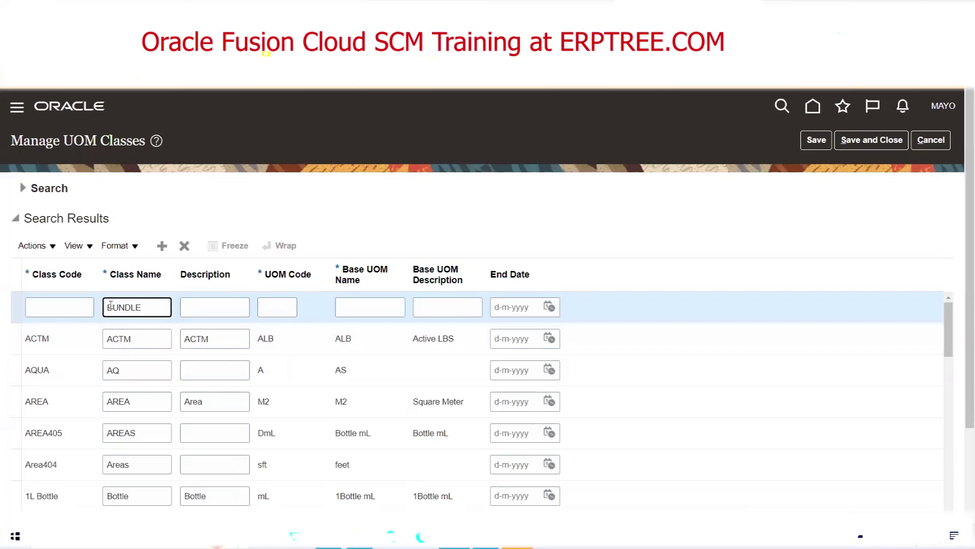
Set the new BUNDLE class's class code to M-BD and its description to BUNDLE.
{"action": "left_click", "coordinate": [86, 304]}
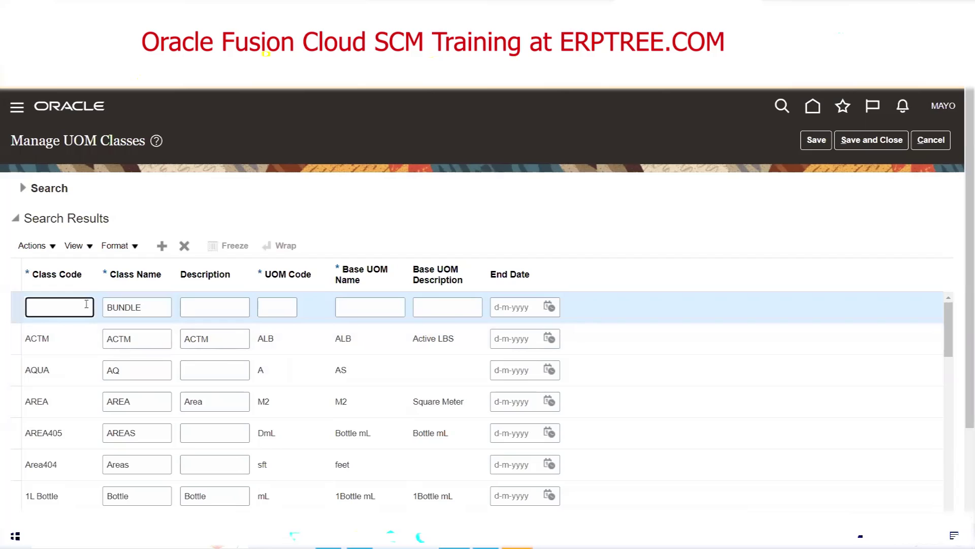
{"action": "type", "text": "M-BD"}
{"action": "key", "text": "Tab"}
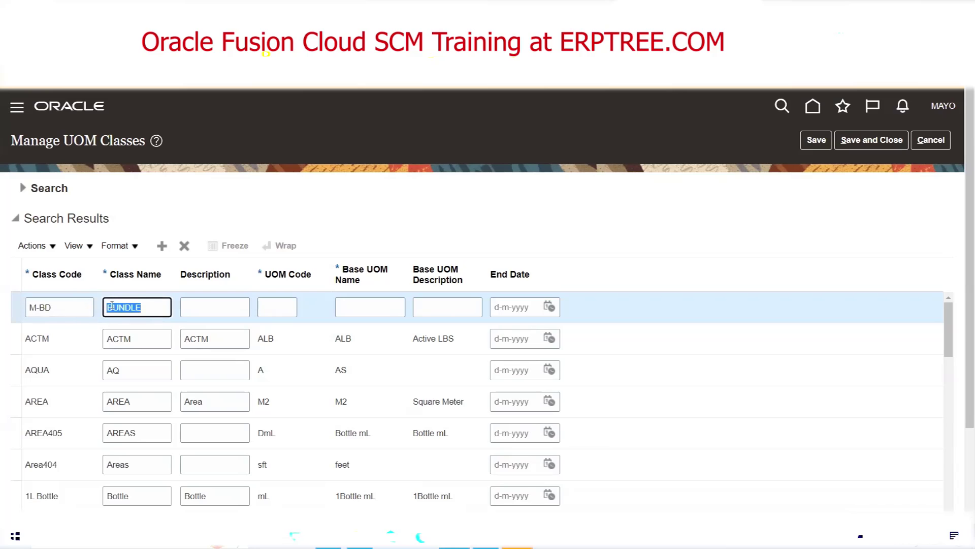
{"action": "left_click", "coordinate": [235, 306]}
{"action": "key", "text": "ctrl+v"}
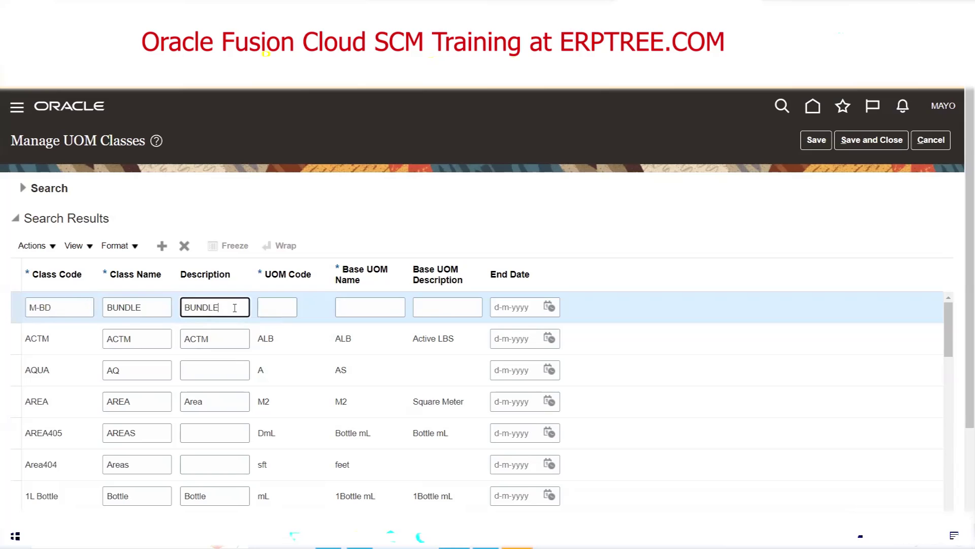
Set the BUNDLE class's UOM code to M-B, and its base UOM name and base UOM description to BUNDLE.
{"action": "key", "text": "Tab"}
{"action": "type", "text": "M"}
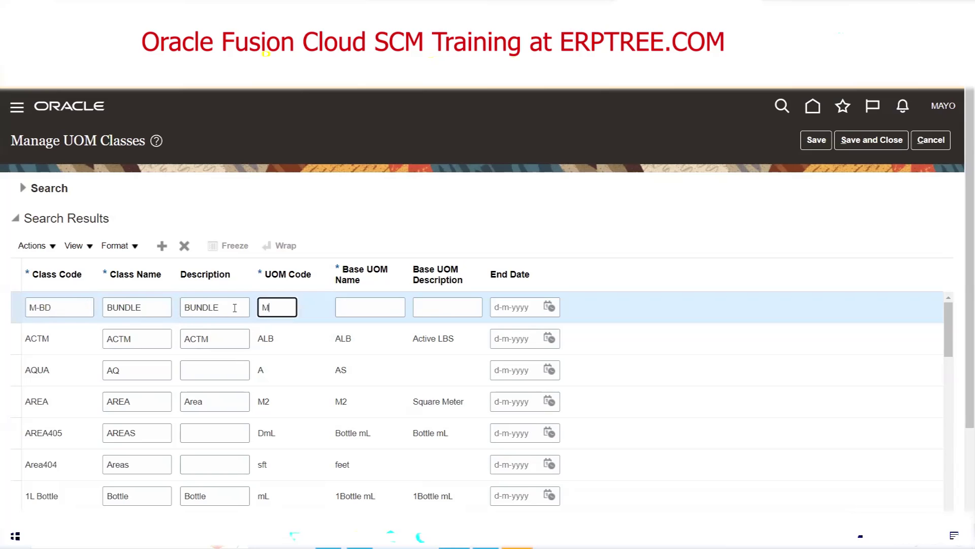
{"action": "type", "text": "-B"}
{"action": "key", "text": "Tab"}
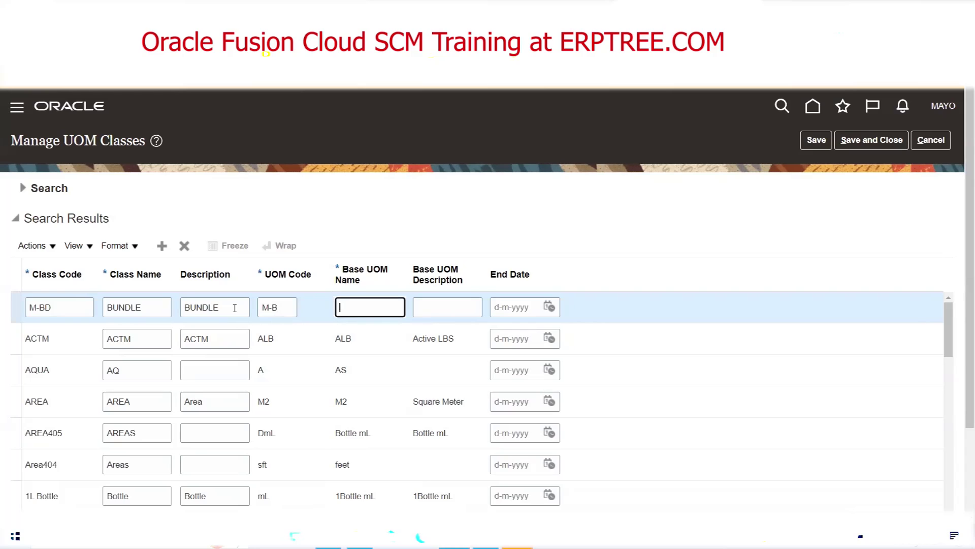
{"action": "type", "text": "M"}
{"action": "key", "text": "BackSpace"}
{"action": "key", "text": "ctrl+v"}
{"action": "key", "text": "Tab"}
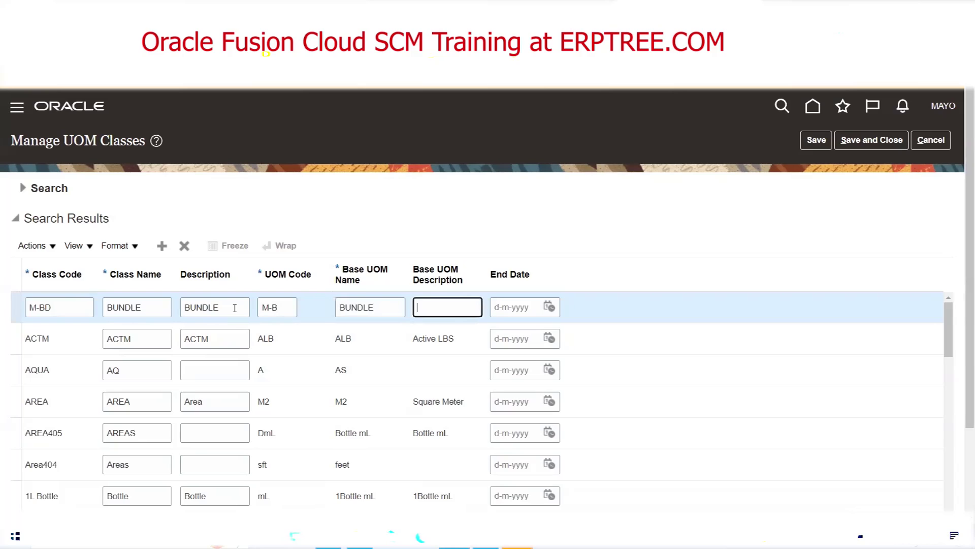
{"action": "key", "text": "ctrl+v"}
Change the BUNDLE class's UOM code to MBD and save the UOM classes.
{"action": "left_click", "coordinate": [275, 309]}
{"action": "key", "text": "BackSpace"}
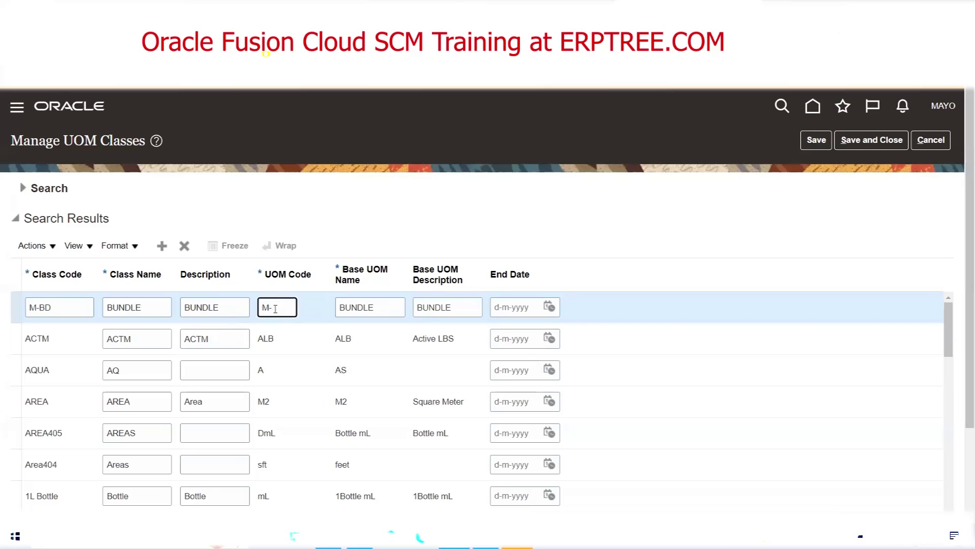
{"action": "type", "text": "BD"}
{"action": "left_click", "coordinate": [816, 140]}
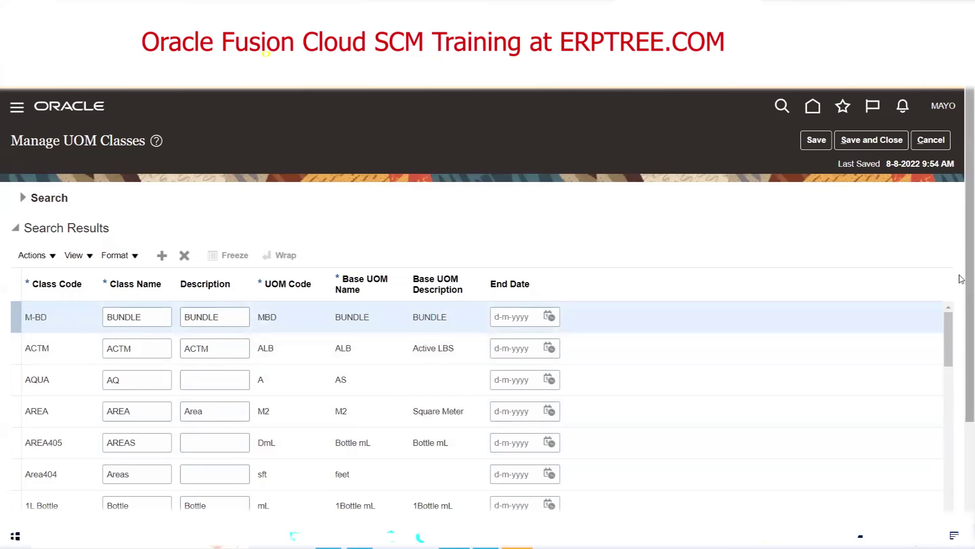
Search the UOM classes for the class name EA.
{"action": "scroll", "coordinate": [961, 324], "scroll_direction": "down", "scroll_amount": 2}
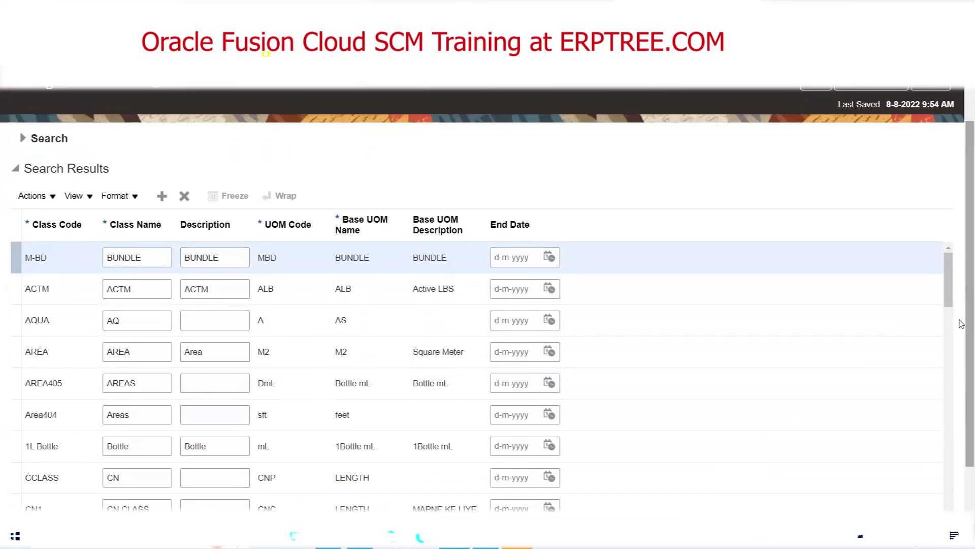
{"action": "scroll", "coordinate": [513, 217], "scroll_direction": "up", "scroll_amount": 2}
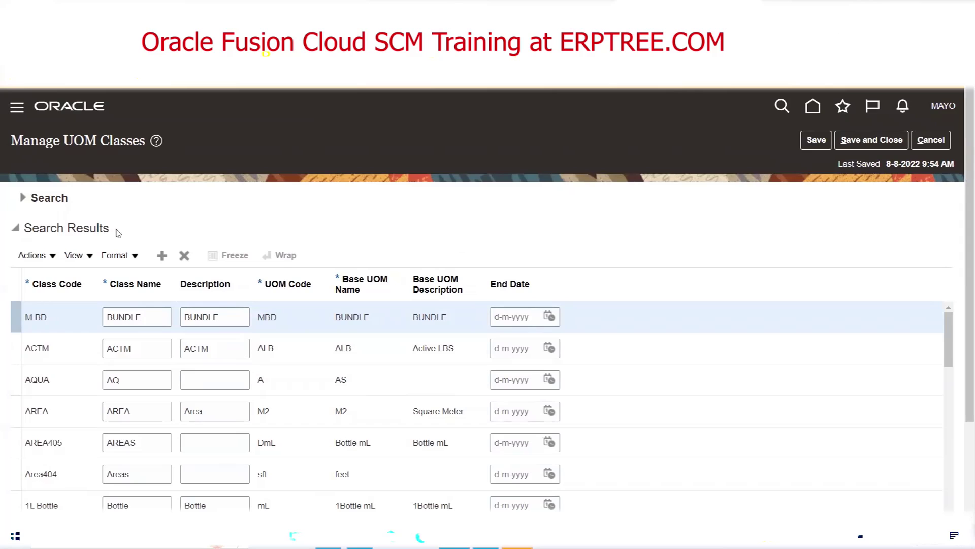
{"action": "left_click", "coordinate": [22, 197]}
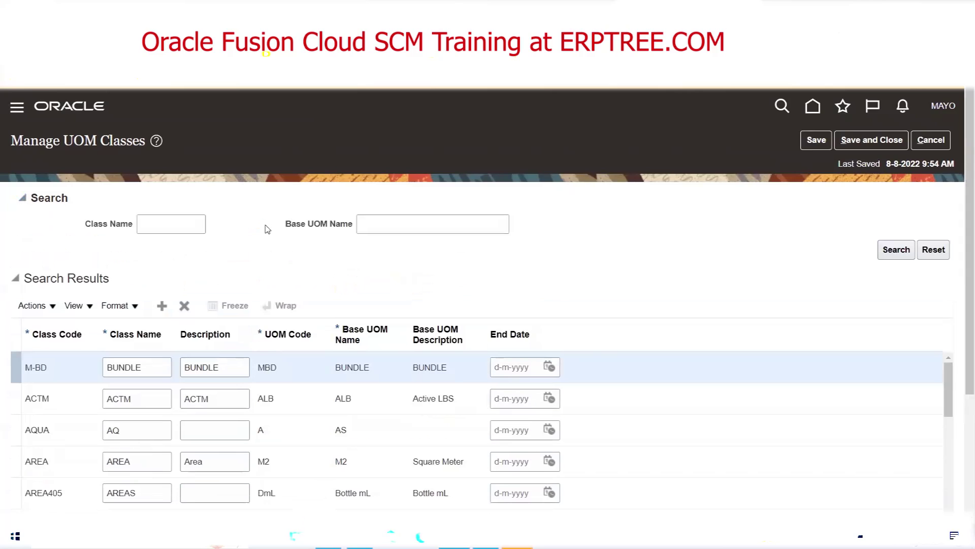
{"action": "left_click", "coordinate": [181, 229]}
{"action": "type", "text": "EA"}
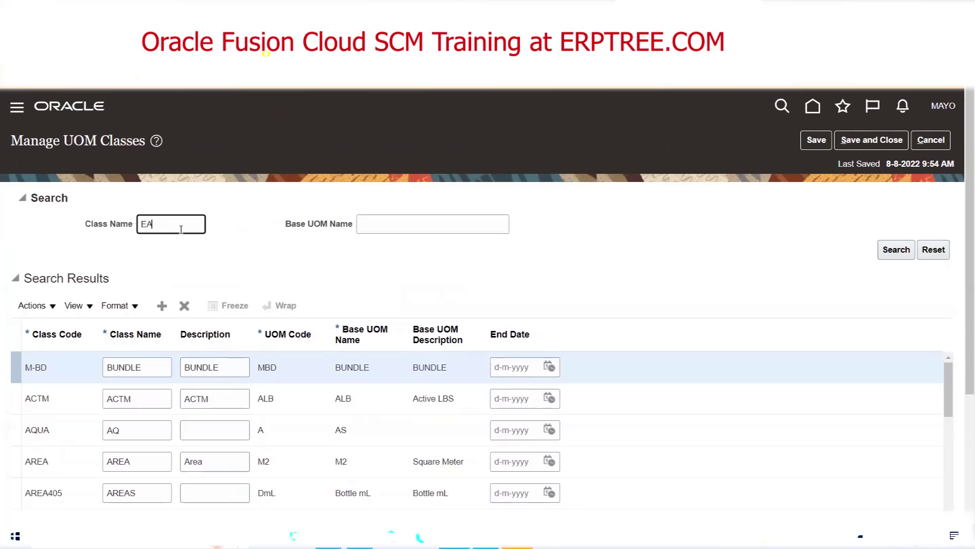
{"action": "left_click", "coordinate": [910, 255]}
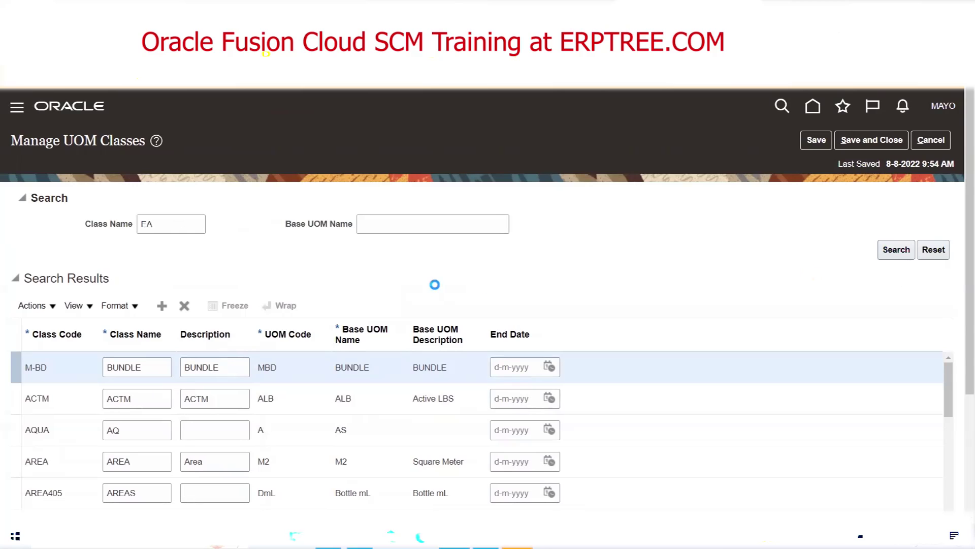
Clear the class name criterion, search the UOM classes for base UOM name EA and select the DOZEN69 class row.
{"action": "left_click", "coordinate": [27, 201]}
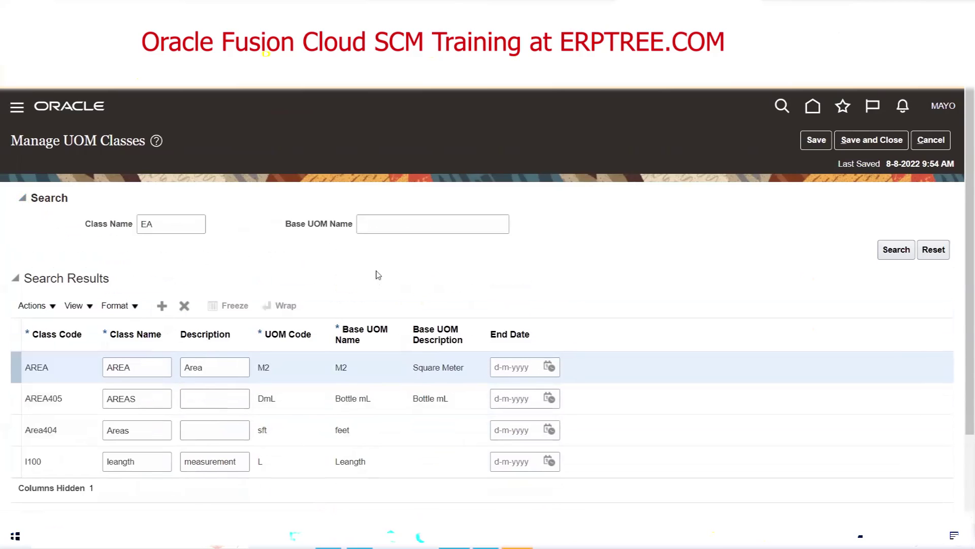
{"action": "left_click", "coordinate": [399, 228]}
{"action": "type", "text": "EA"}
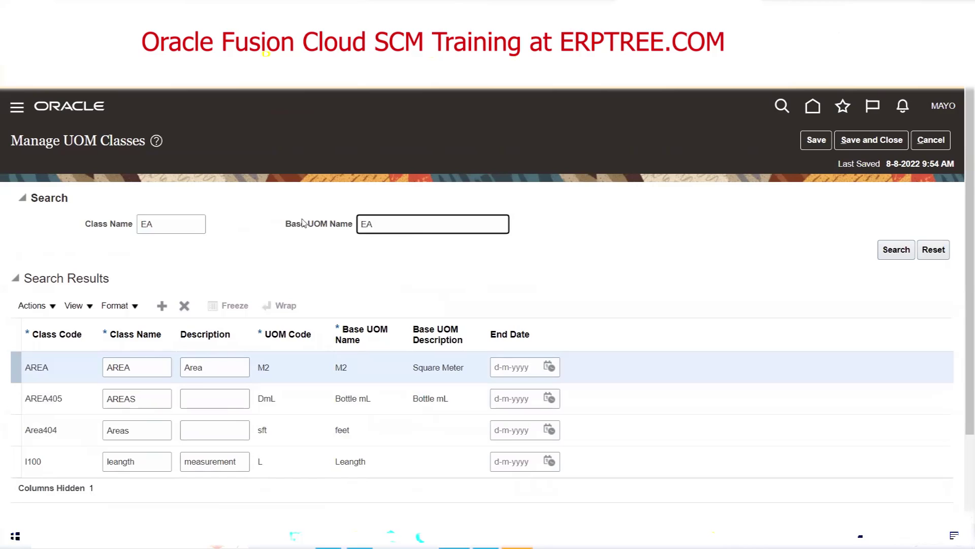
{"action": "double_click", "coordinate": [159, 227]}
{"action": "key", "text": "BackSpace"}
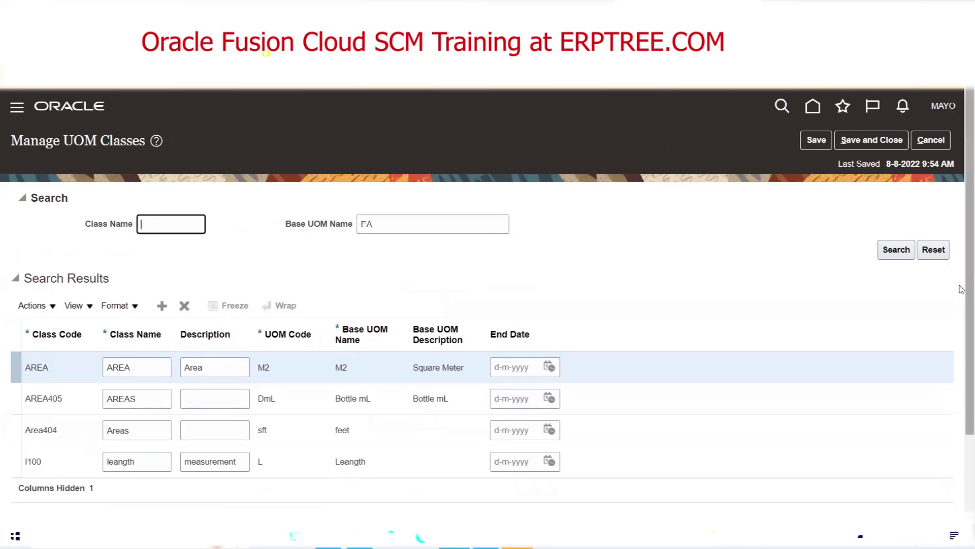
{"action": "left_click", "coordinate": [904, 254]}
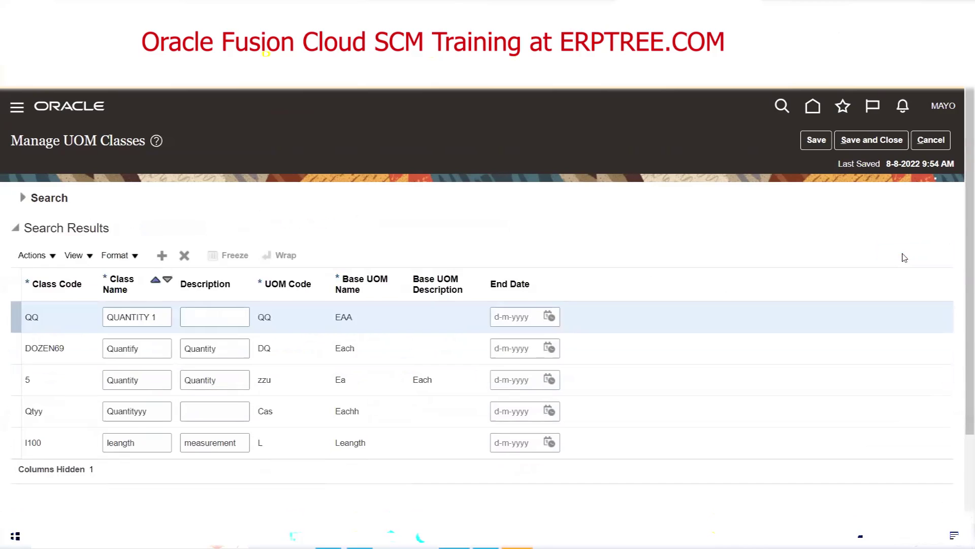
{"action": "left_click", "coordinate": [363, 354]}
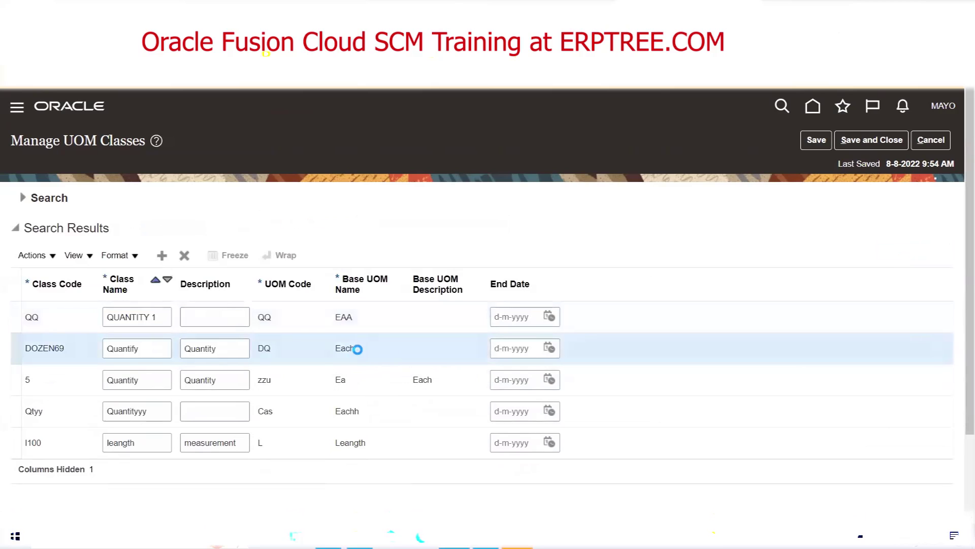
Delete the QUANTITY 1 class with class code QQ, then try to delete the DOZEN69 class.
{"action": "left_click", "coordinate": [349, 381]}
{"action": "left_click", "coordinate": [355, 417]}
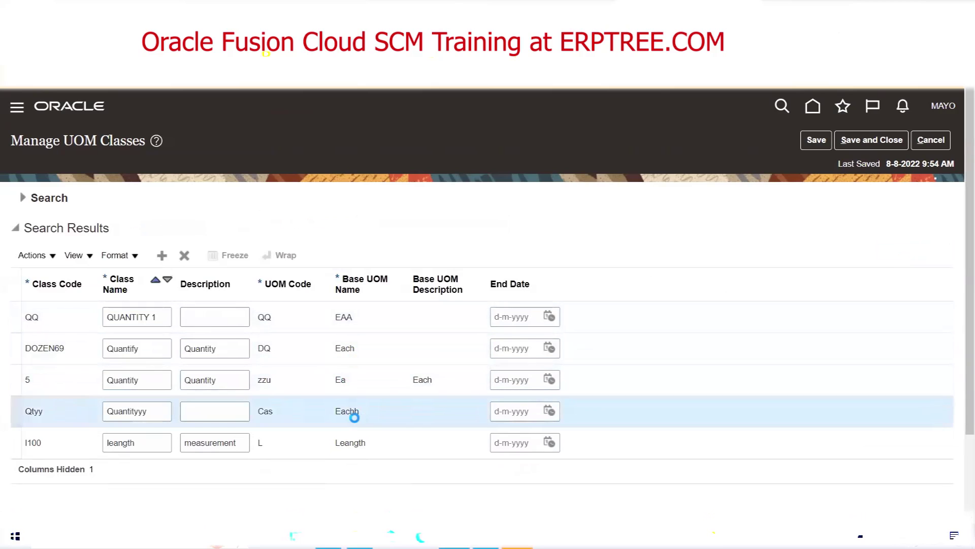
{"action": "left_click", "coordinate": [56, 317]}
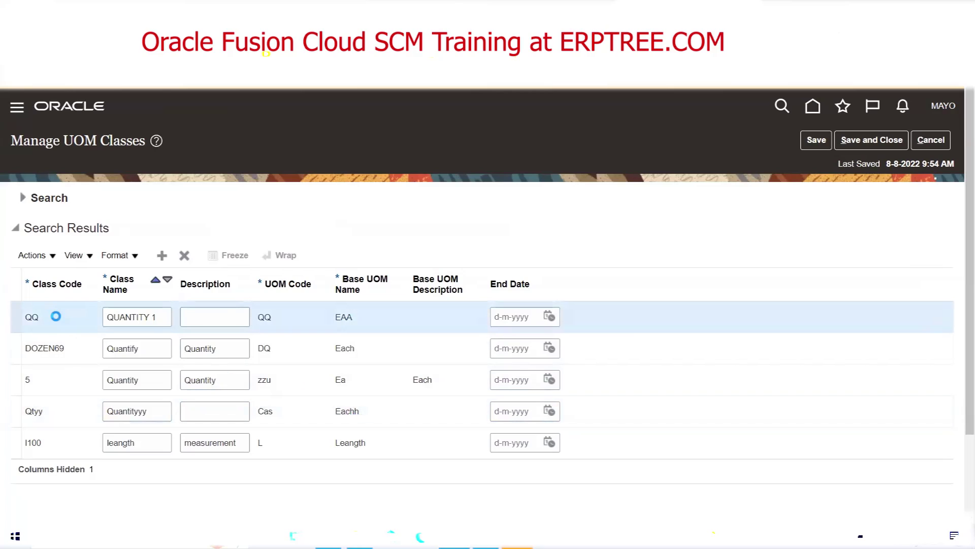
{"action": "left_click", "coordinate": [185, 255]}
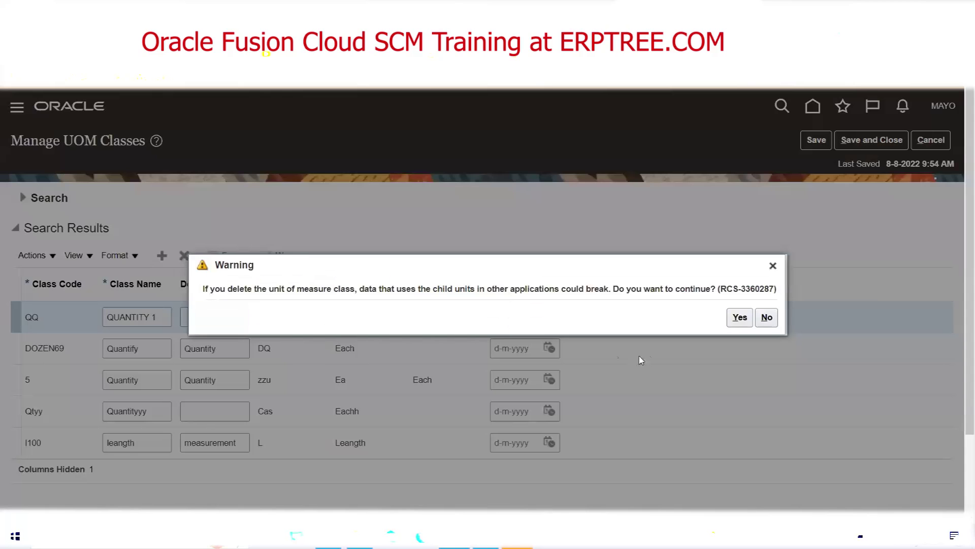
{"action": "left_click", "coordinate": [739, 318]}
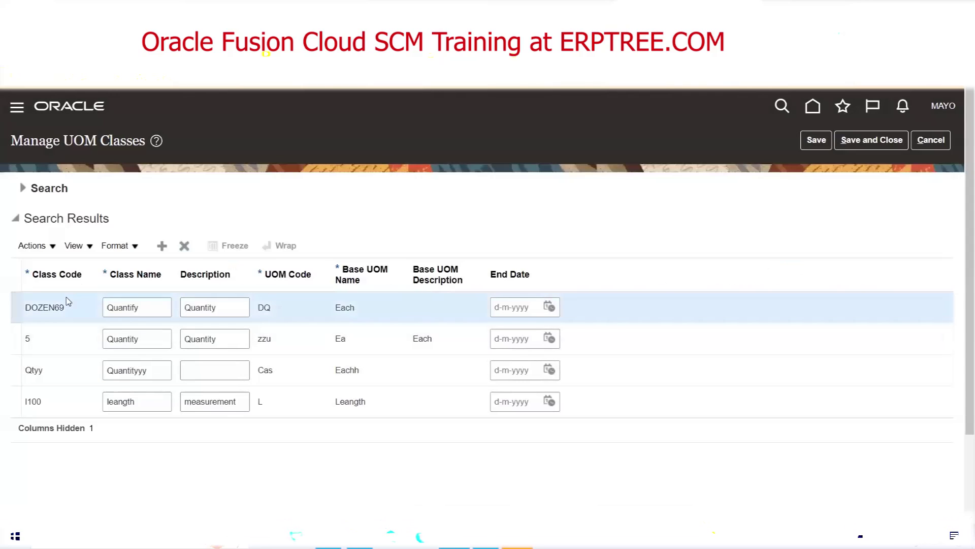
{"action": "left_click", "coordinate": [184, 247]}
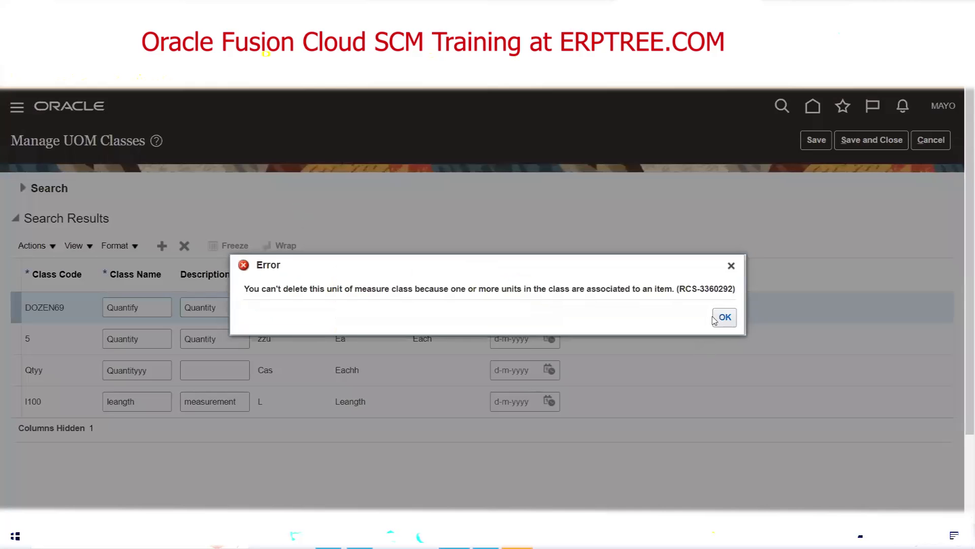
{"action": "left_click", "coordinate": [723, 318]}
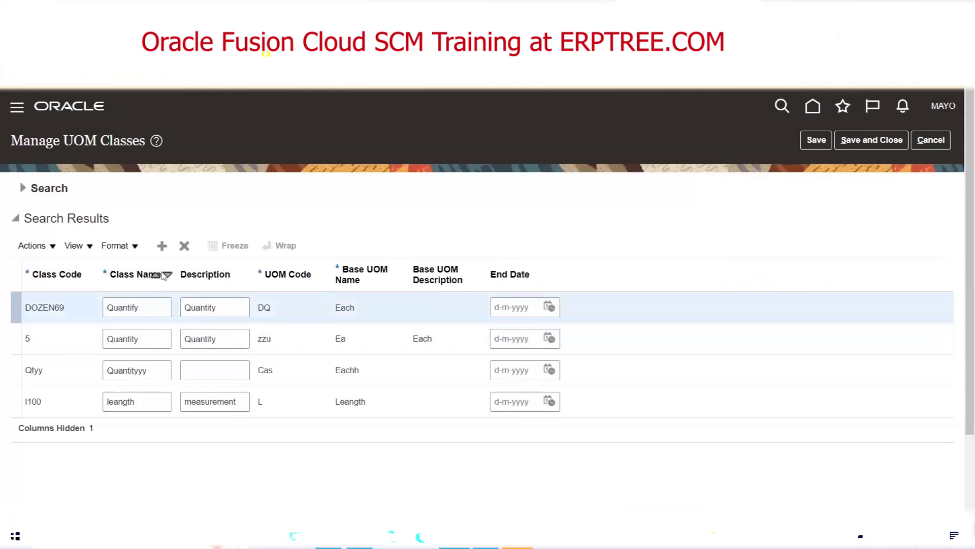
Add a new UOM class with class code, class name and description EACH.
{"action": "left_click", "coordinate": [161, 246]}
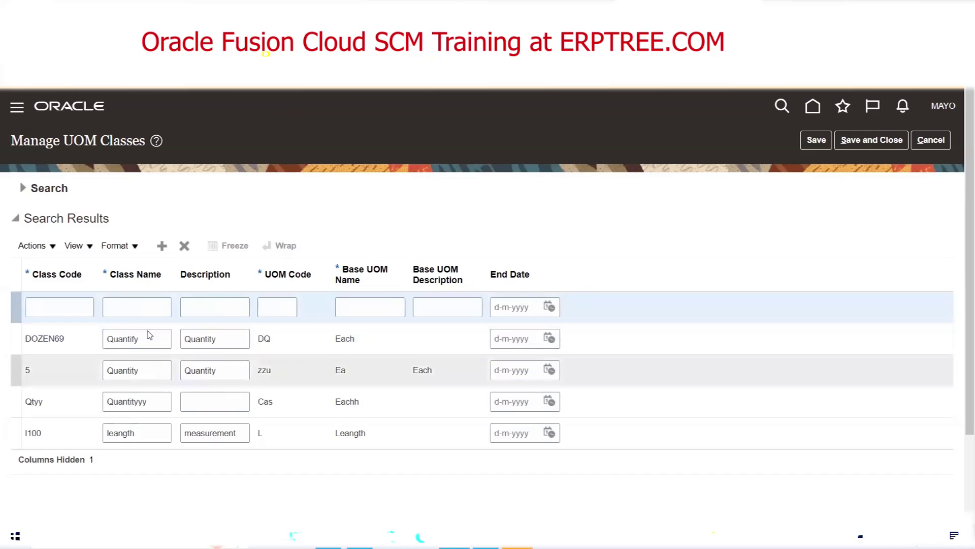
{"action": "left_click", "coordinate": [74, 313]}
{"action": "type", "text": "E"}
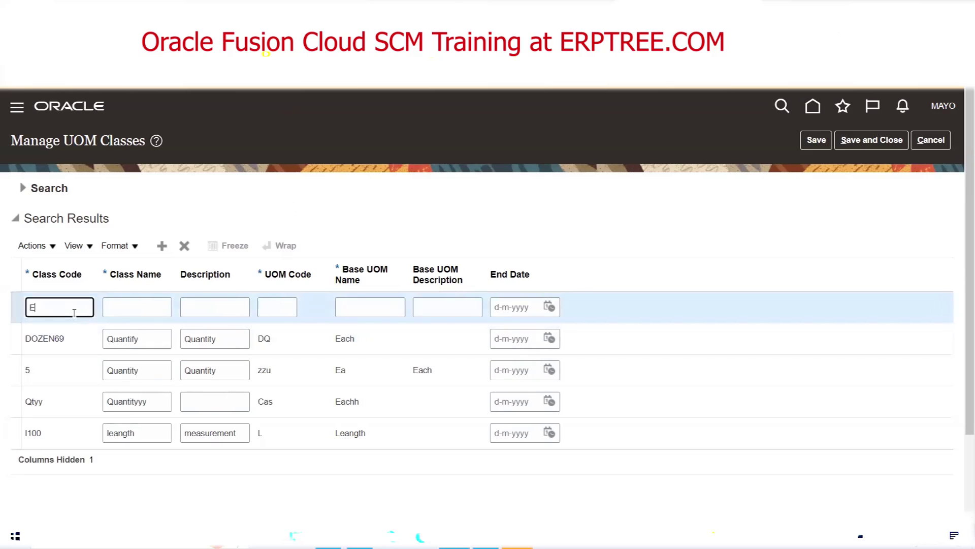
{"action": "type", "text": "ACH"}
{"action": "key", "text": "Tab"}
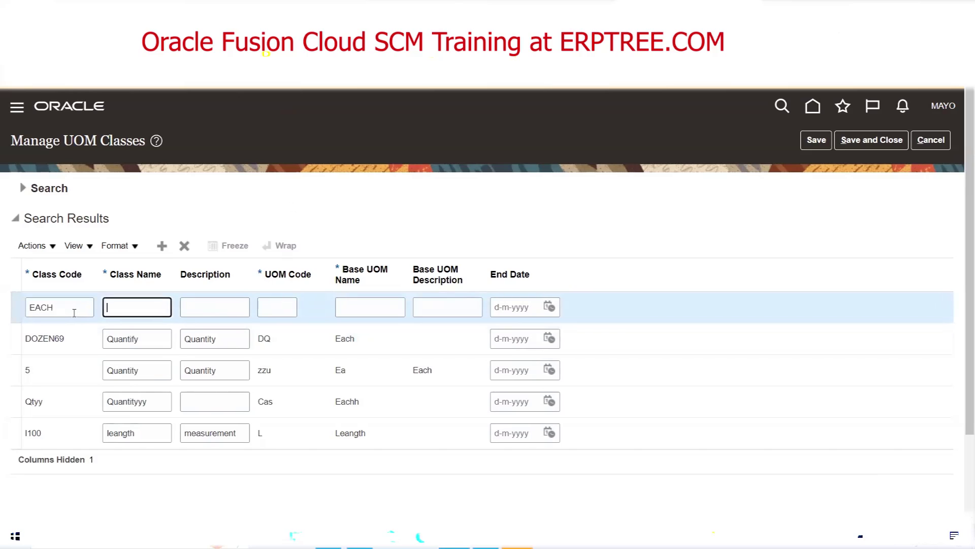
{"action": "type", "text": "EACH"}
{"action": "key", "text": "Tab"}
{"action": "type", "text": "EACH"}
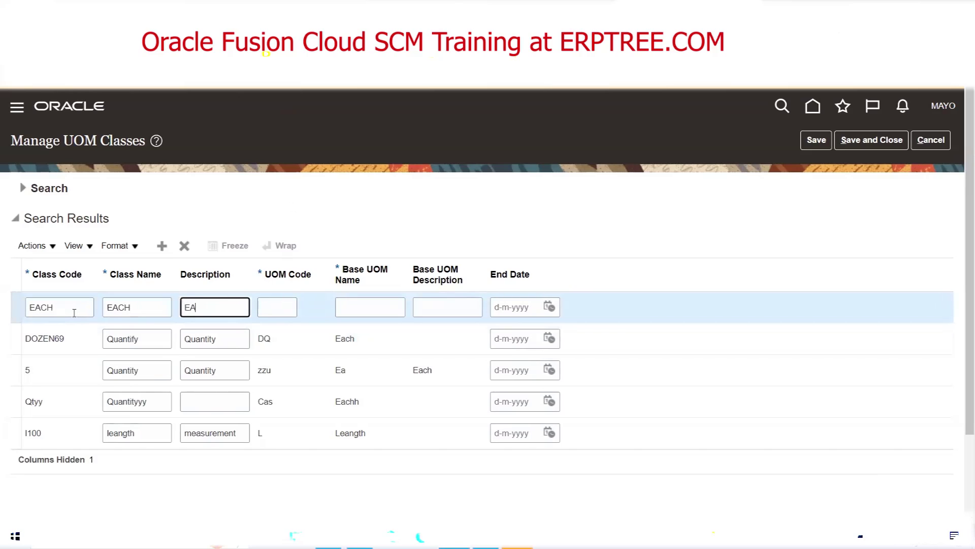
Give the EACH class UOM code EA and base UOM name and description EACH, and try to save it.
{"action": "key", "text": "Tab"}
{"action": "type", "text": "EA"}
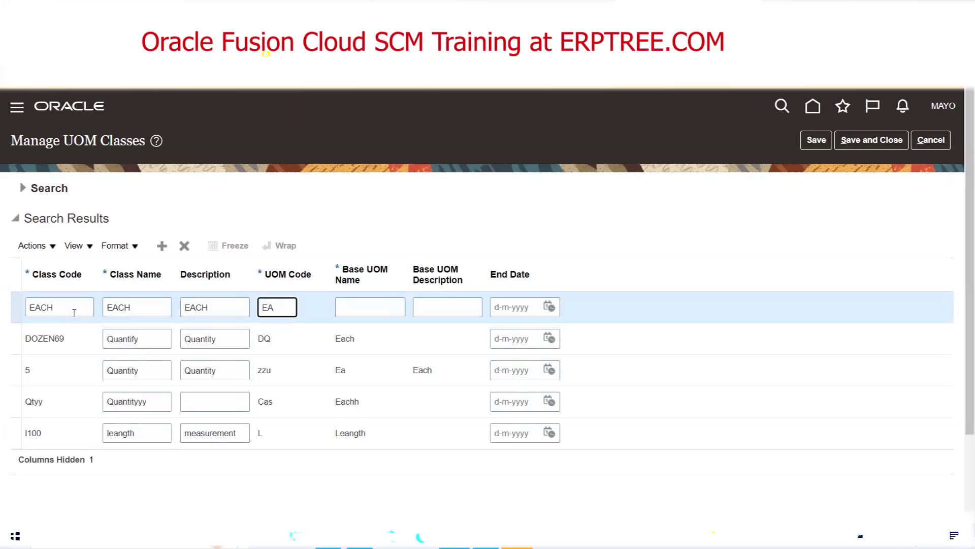
{"action": "key", "text": "Tab"}
{"action": "type", "text": "EA"}
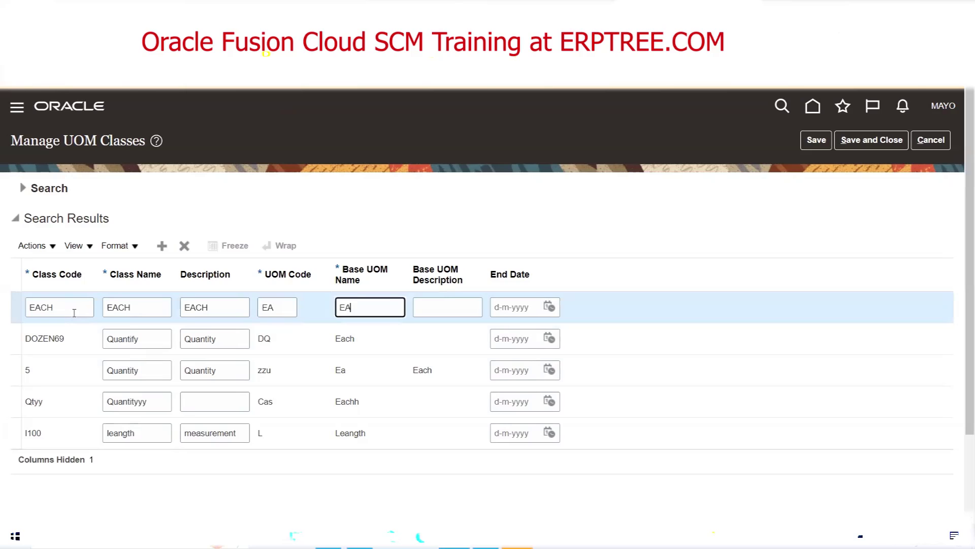
{"action": "type", "text": "CH"}
{"action": "key", "text": "Tab"}
{"action": "type", "text": "EACH"}
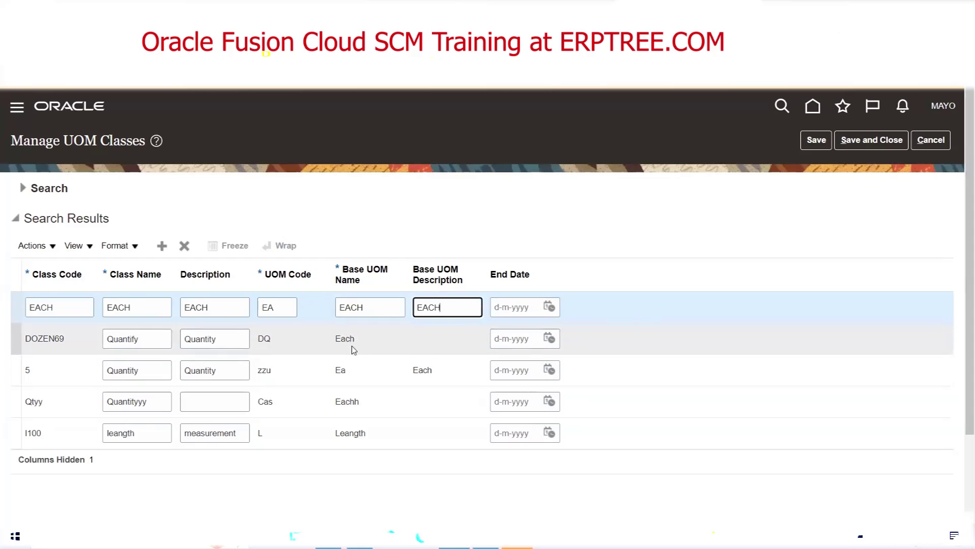
{"action": "left_click", "coordinate": [817, 139]}
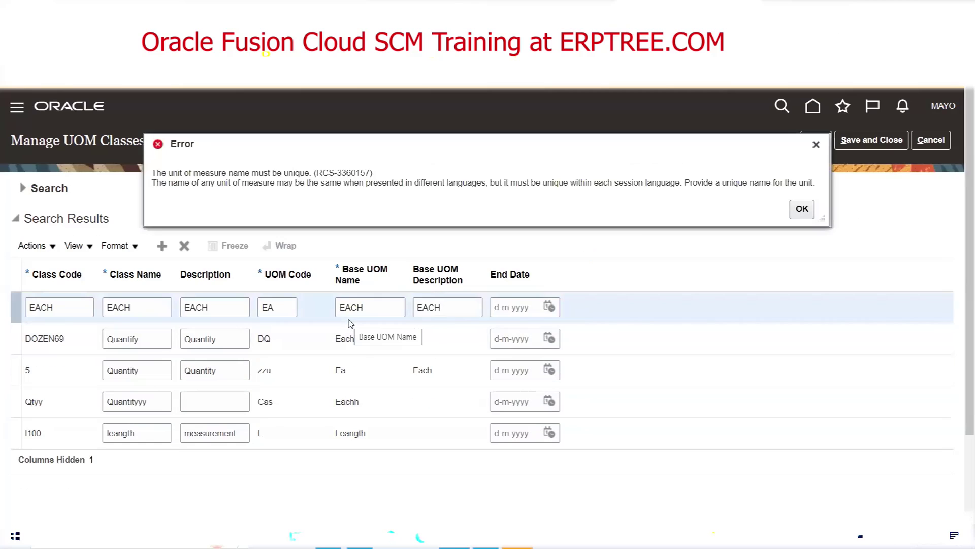
{"action": "key", "text": "Return"}
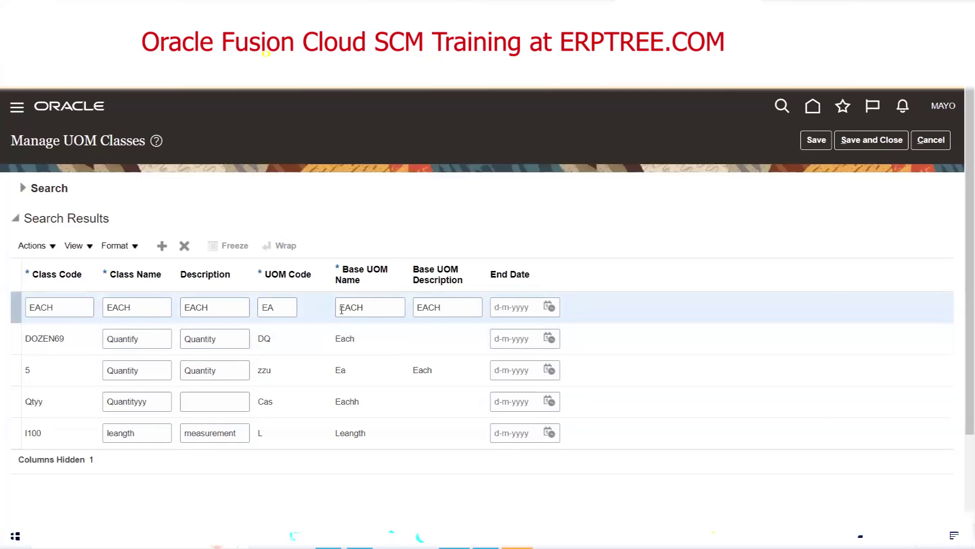
Change the EACH class's base UOM name to MEACH and save the UOM classes.
{"action": "left_click", "coordinate": [340, 309]}
{"action": "type", "text": "m"}
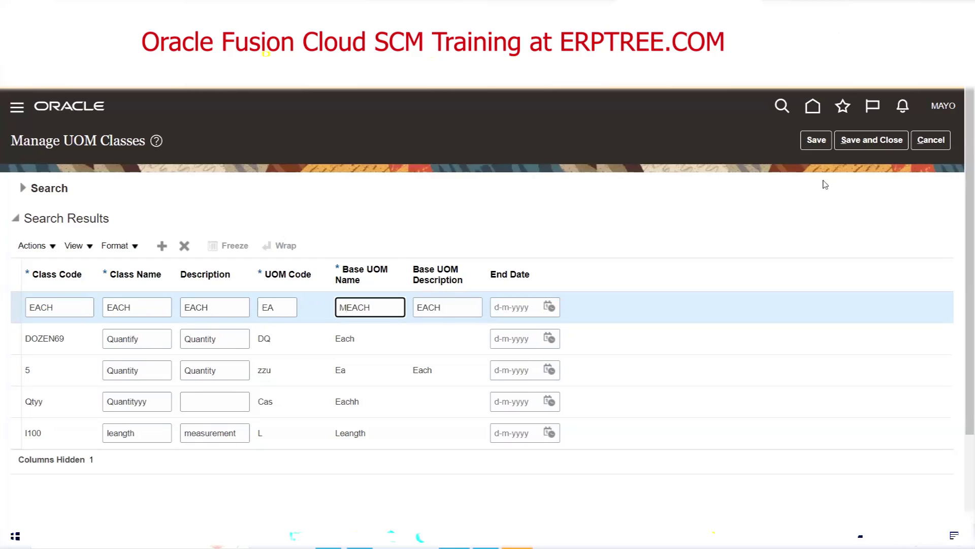
{"action": "left_click", "coordinate": [817, 140]}
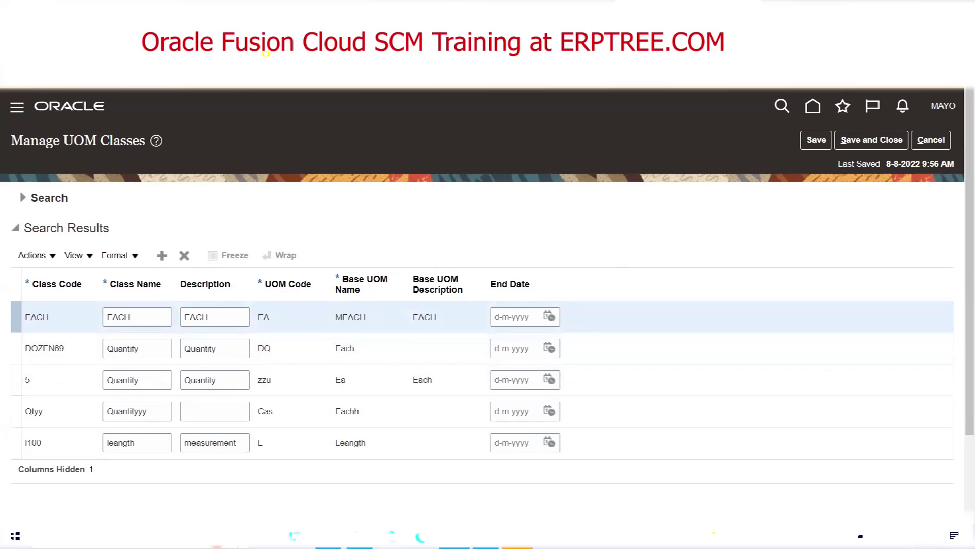
Return from the UOM classes to Manage Units of Measure and add a new unit row, consulting the UOM list in Excel.
{"action": "left_click", "coordinate": [329, 537]}
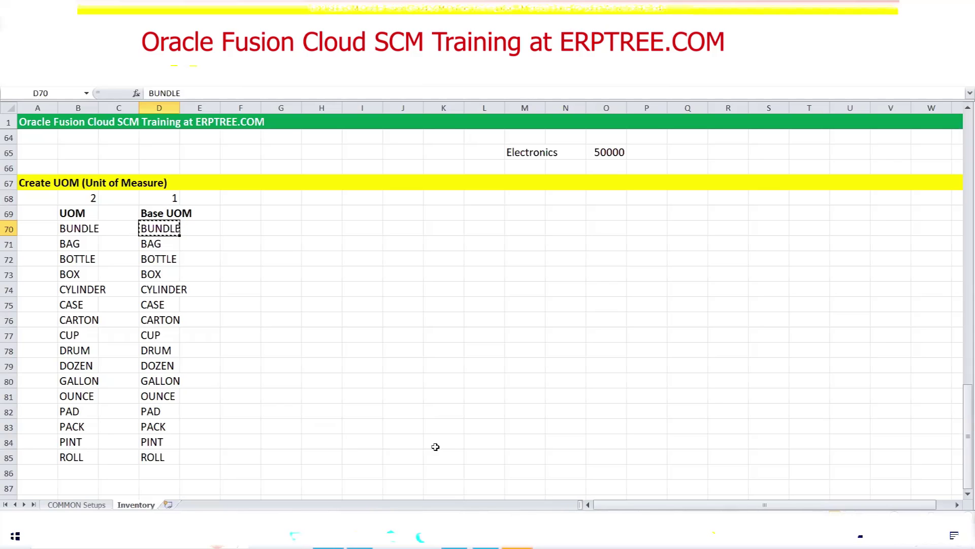
{"action": "key", "text": "alt+Tab"}
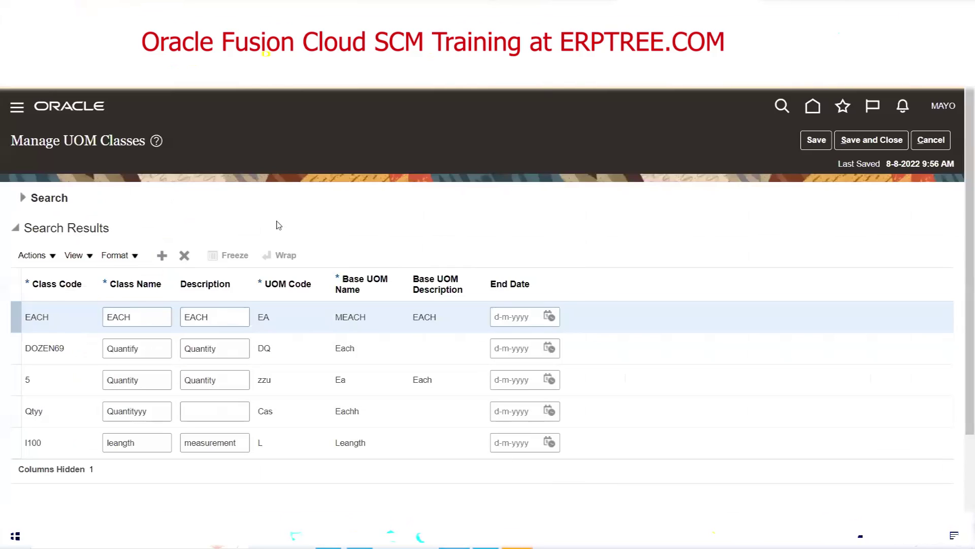
{"action": "left_click", "coordinate": [930, 140]}
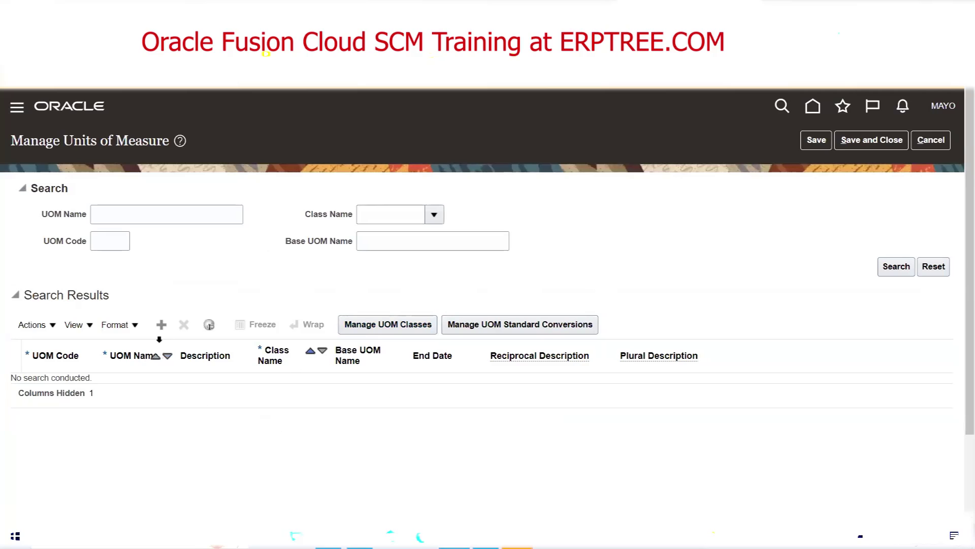
{"action": "left_click", "coordinate": [160, 327]}
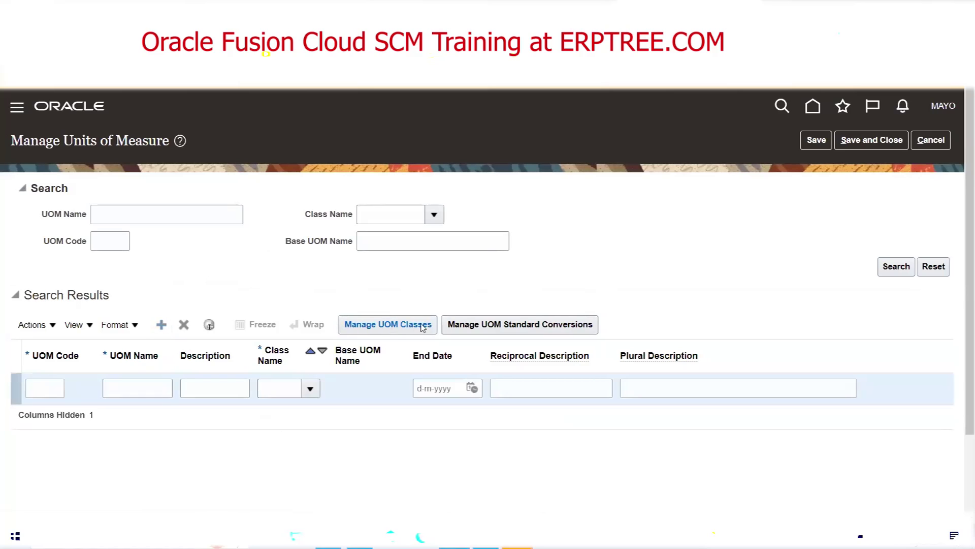
{"action": "left_click", "coordinate": [51, 390]}
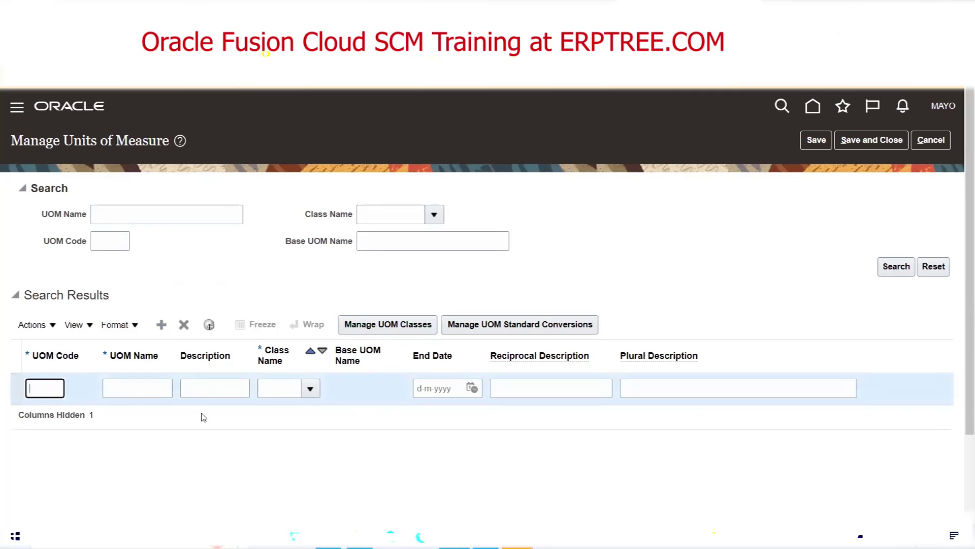
{"action": "key", "text": "alt+Tab"}
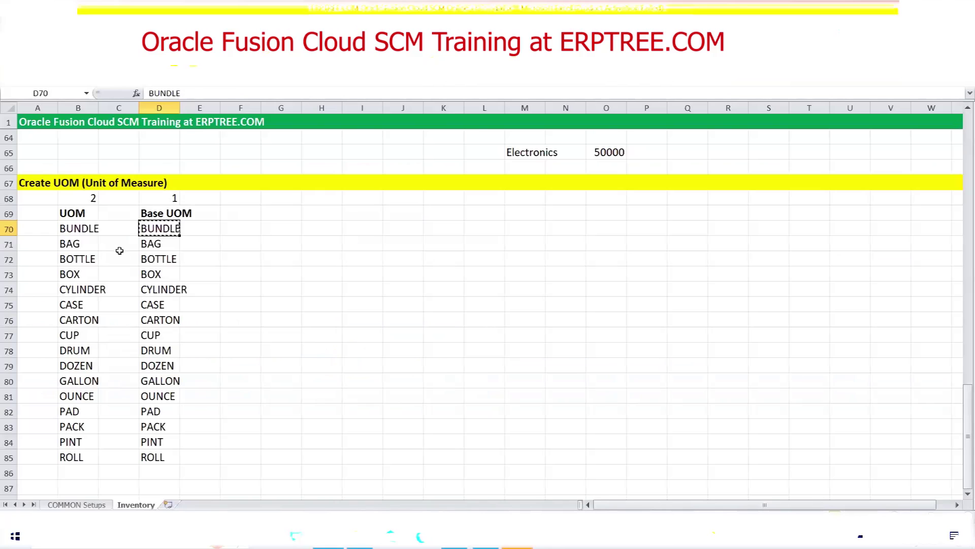
{"action": "key", "text": "alt+Tab"}
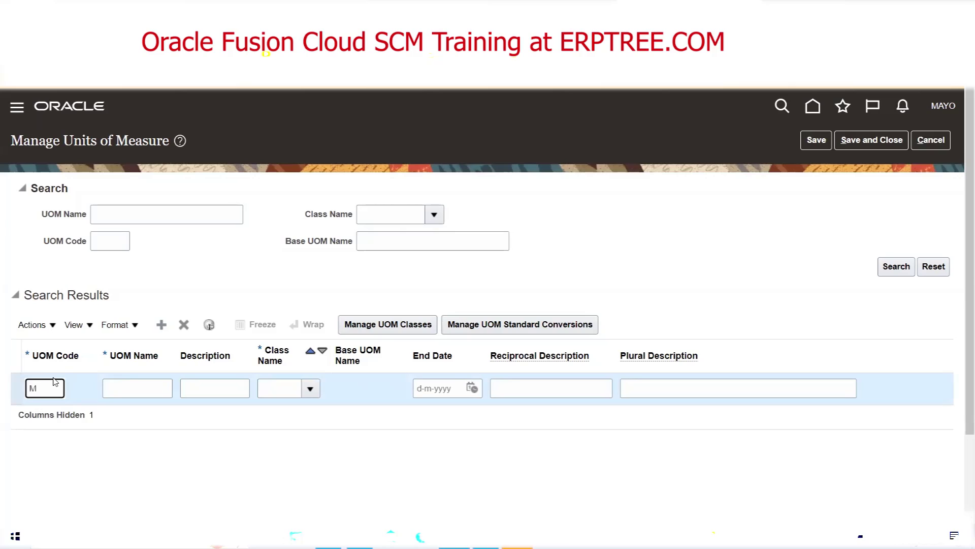
Enter BUNDLE as the new unit's UOM name and change it to M-BUNDLE.
{"action": "key", "text": "Tab"}
{"action": "type", "text": "BUNDLE"}
{"action": "left_click", "coordinate": [54, 384]}
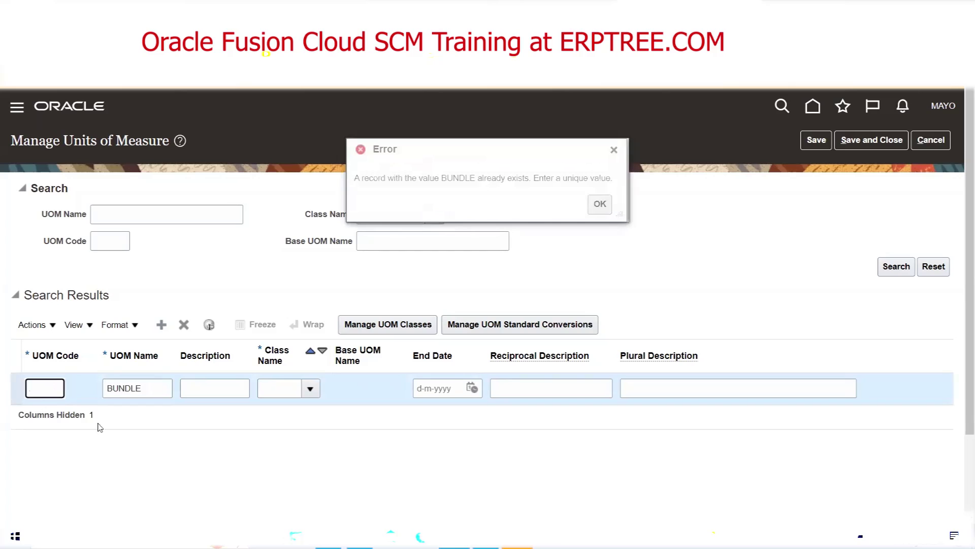
{"action": "left_click", "coordinate": [613, 151]}
{"action": "left_click", "coordinate": [108, 390]}
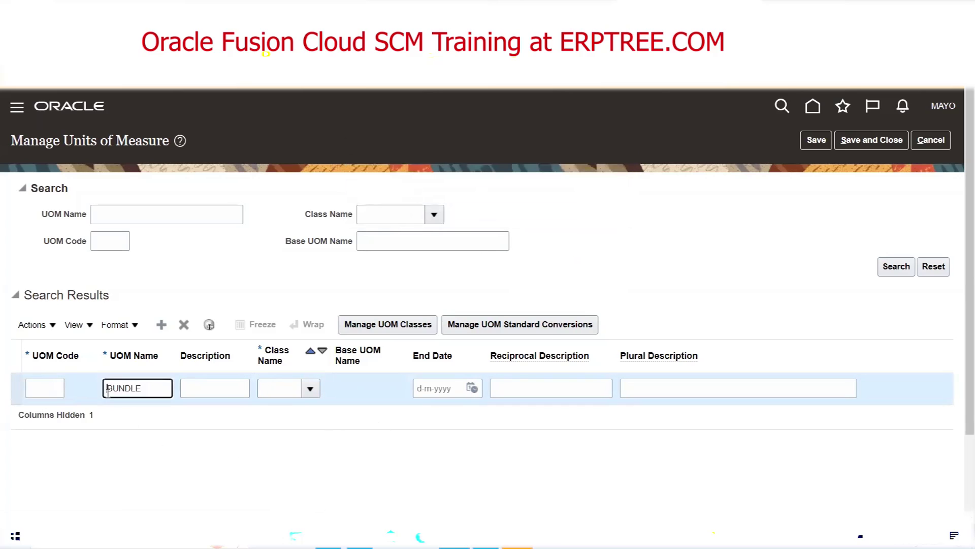
{"action": "type", "text": "M-"}
Try UOM code MBD for the M-BUNDLE unit.
{"action": "left_click", "coordinate": [57, 385]}
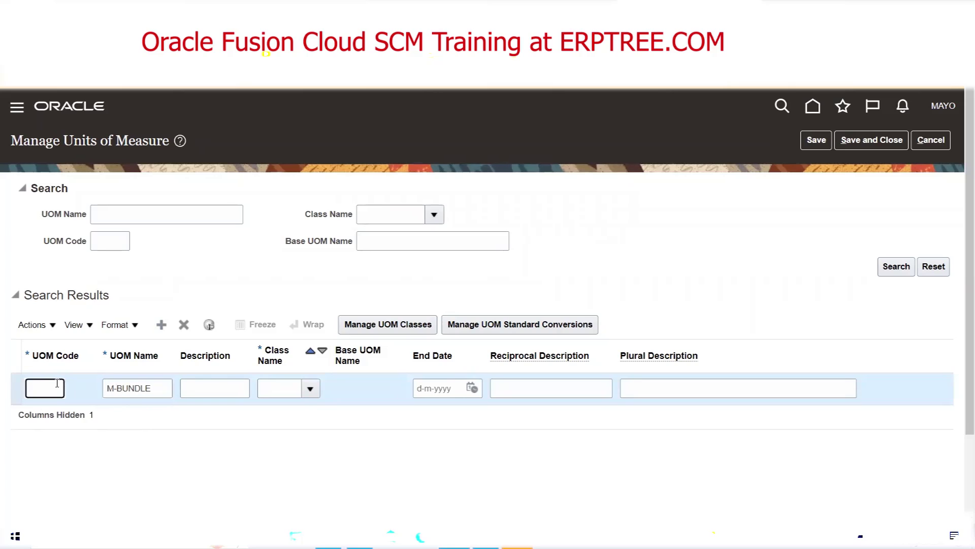
{"action": "type", "text": "MBD"}
{"action": "key", "text": "Tab"}
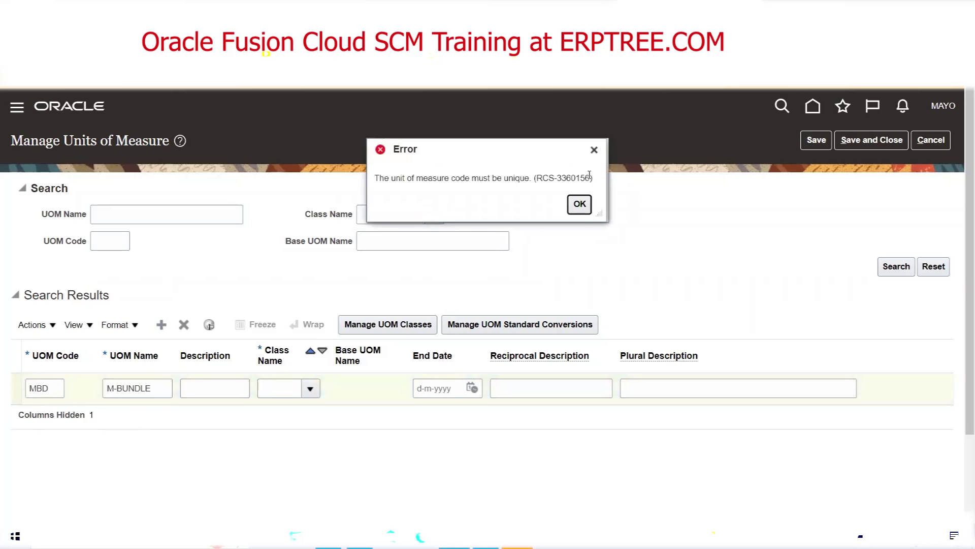
{"action": "left_click", "coordinate": [594, 150]}
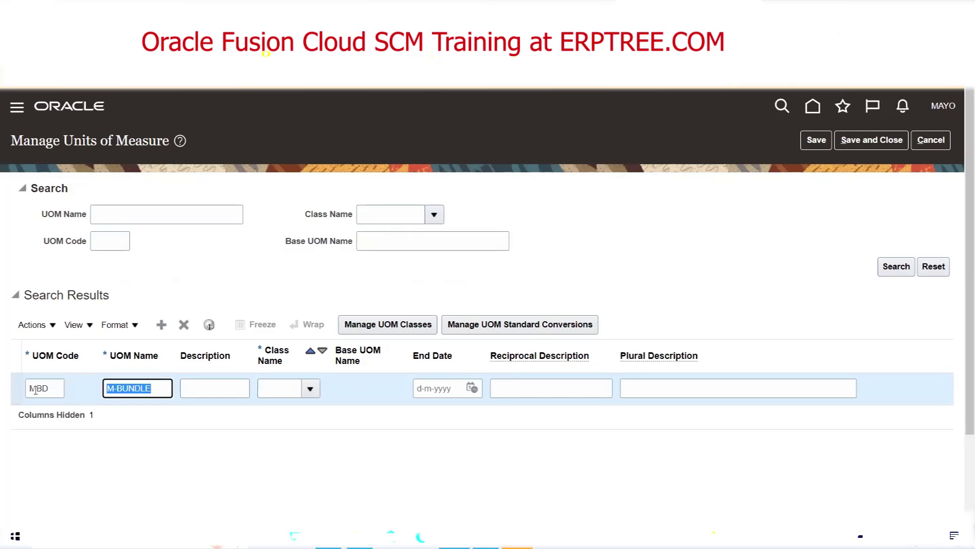
Change the new unit's UOM code to XBD and copy the UOM name M-BUNDLE into its description.
{"action": "left_click", "coordinate": [35, 389]}
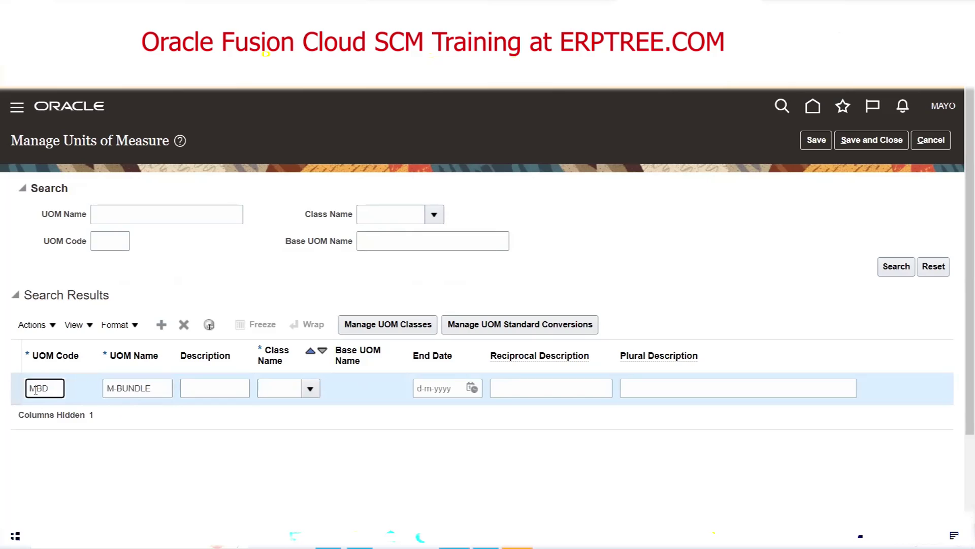
{"action": "key", "text": "BackSpace"}
{"action": "type", "text": "X"}
{"action": "key", "text": "Tab"}
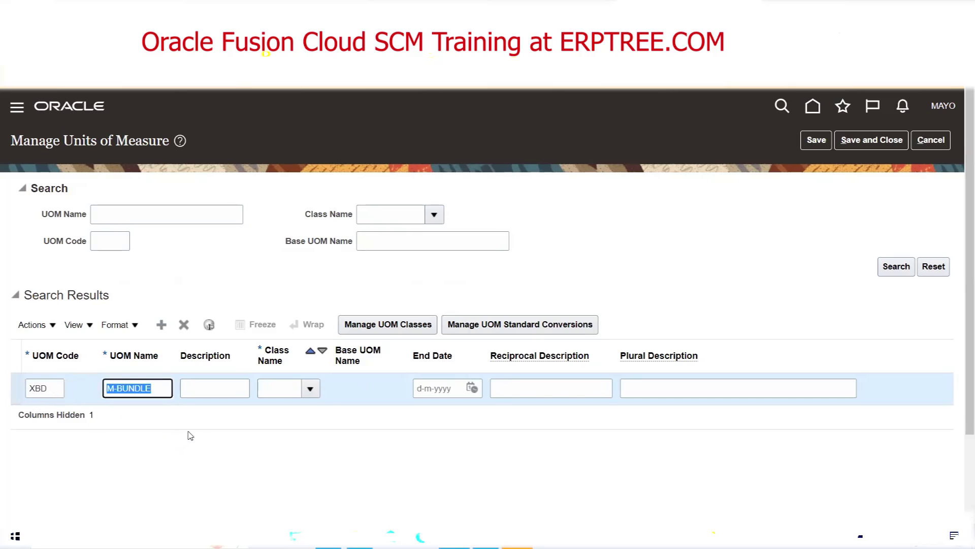
{"action": "key", "text": "Tab"}
{"action": "key", "text": "shift+Tab"}
{"action": "key", "text": "ctrl+c"}
{"action": "key", "text": "Tab"}
{"action": "key", "text": "ctrl+v"}
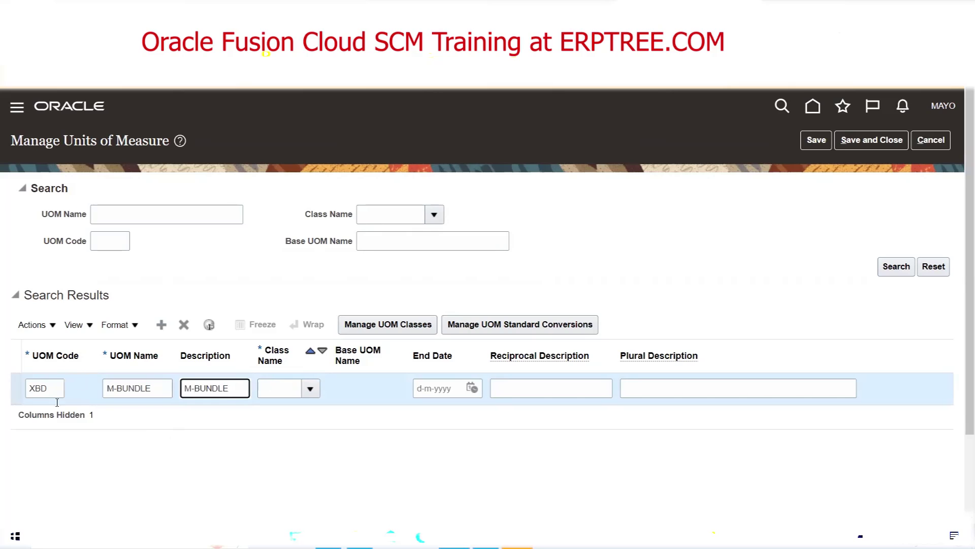
Search the UOM classes for BUNDLE and assign that class to the M-BUNDLE unit.
{"action": "left_click", "coordinate": [310, 389]}
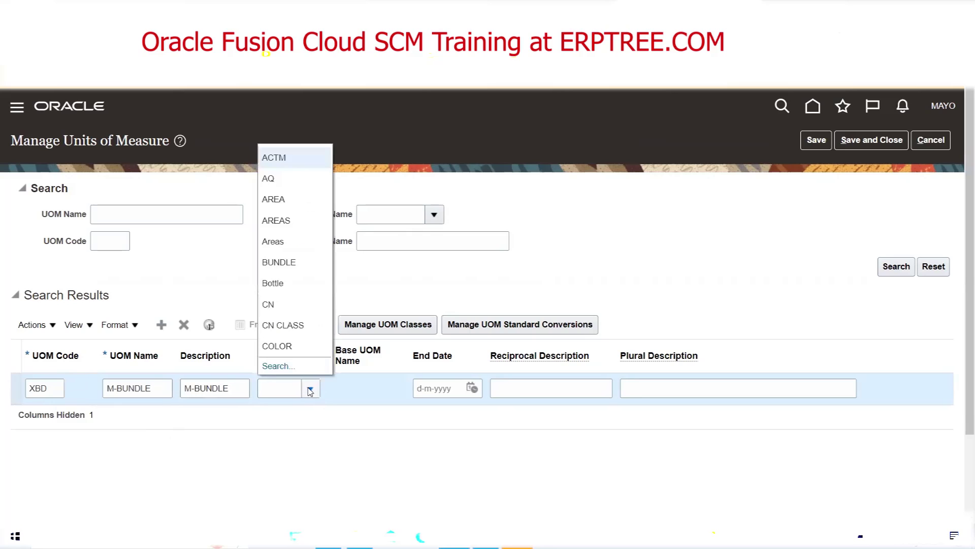
{"action": "left_click", "coordinate": [284, 368]}
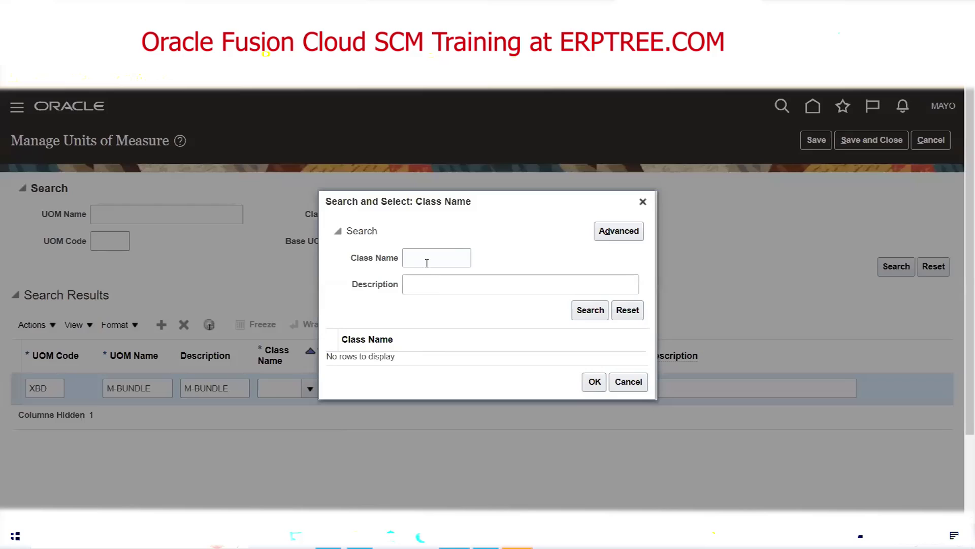
{"action": "left_click", "coordinate": [433, 258]}
{"action": "key", "text": "ctrl+v"}
{"action": "left_click_drag", "start_coordinate": [417, 256], "coordinate": [386, 262]}
{"action": "key", "text": "BackSpace"}
{"action": "left_click", "coordinate": [588, 311]}
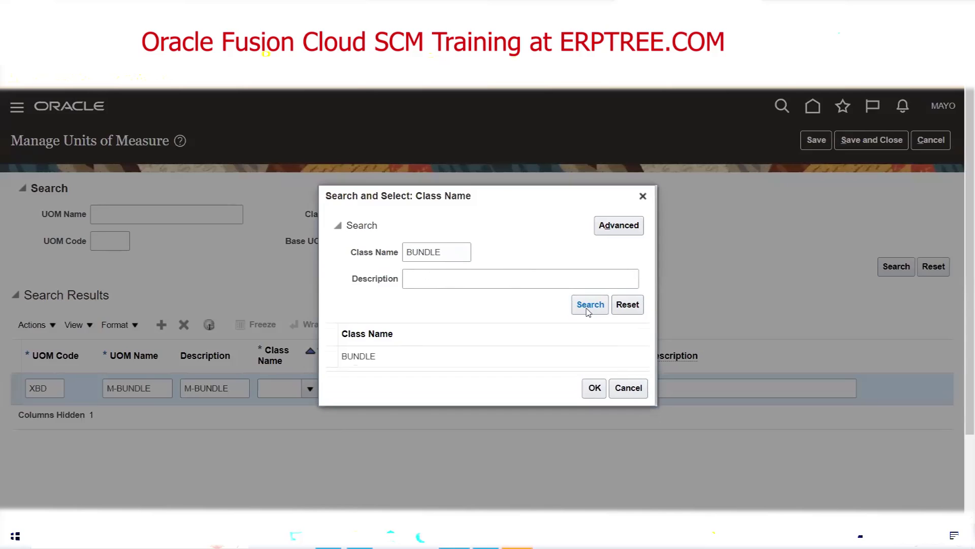
{"action": "left_click", "coordinate": [432, 356]}
{"action": "left_click", "coordinate": [594, 388]}
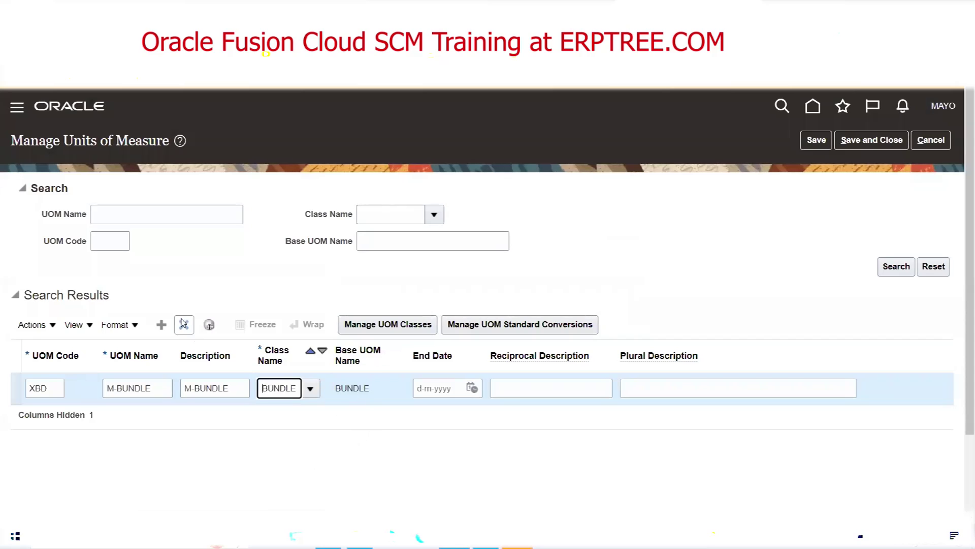
Add another unit row with UOM code XEA, UOM name XEACH and description X-EACH.
{"action": "left_click", "coordinate": [157, 328]}
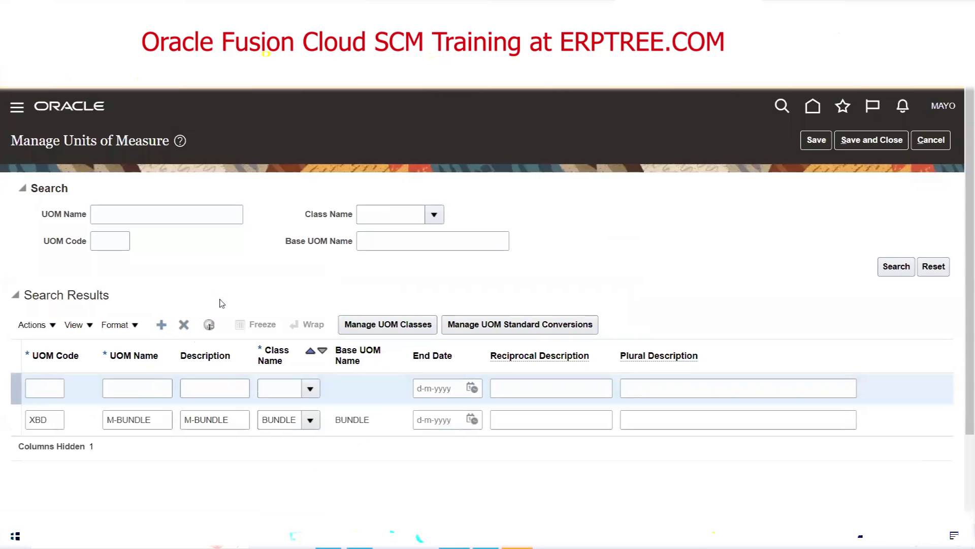
{"action": "left_click", "coordinate": [38, 390]}
{"action": "type", "text": "XEA"}
{"action": "key", "text": "Tab"}
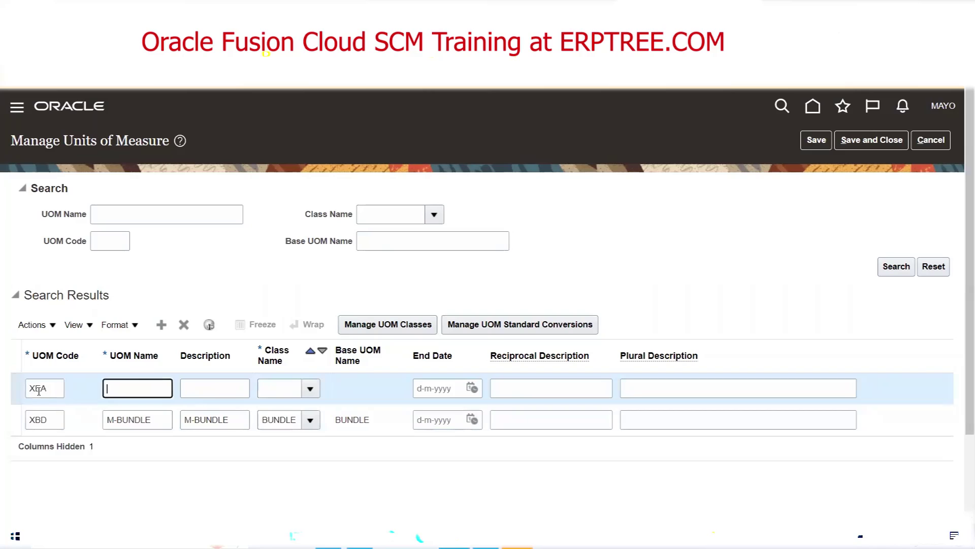
{"action": "type", "text": "XEACH"}
{"action": "key", "text": "Tab"}
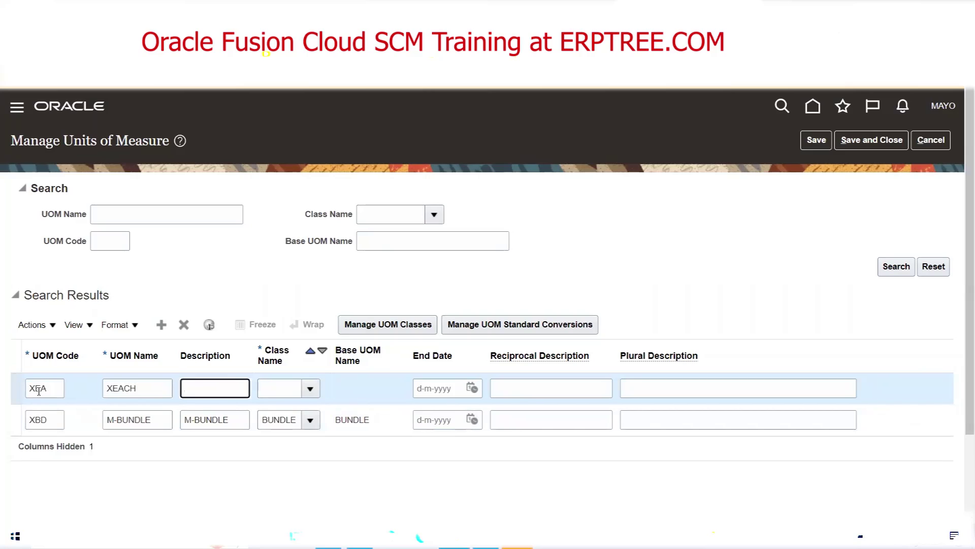
{"action": "type", "text": "X-EACH"}
{"action": "key", "text": "Tab"}
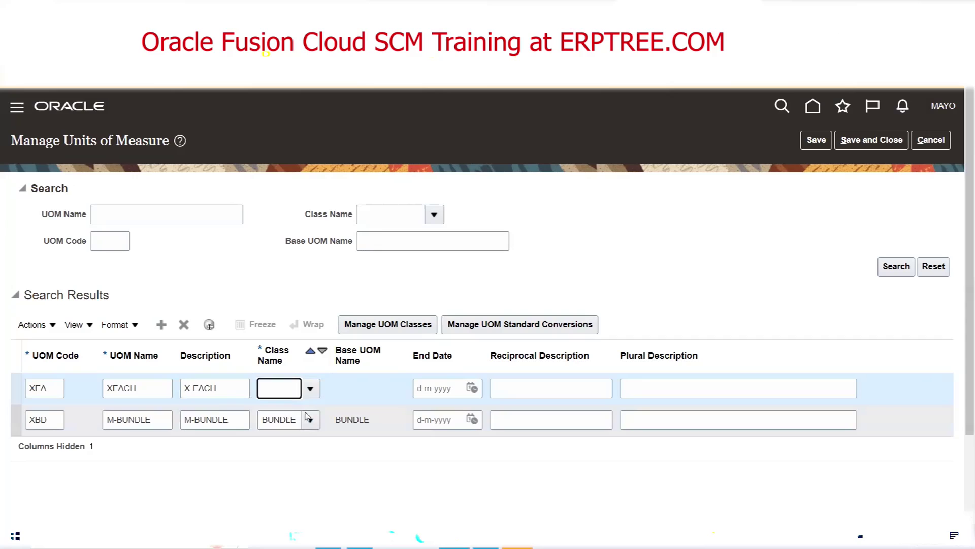
Search the UOM classes for EA and assign the EACH class to the XEACH unit.
{"action": "left_click", "coordinate": [309, 388]}
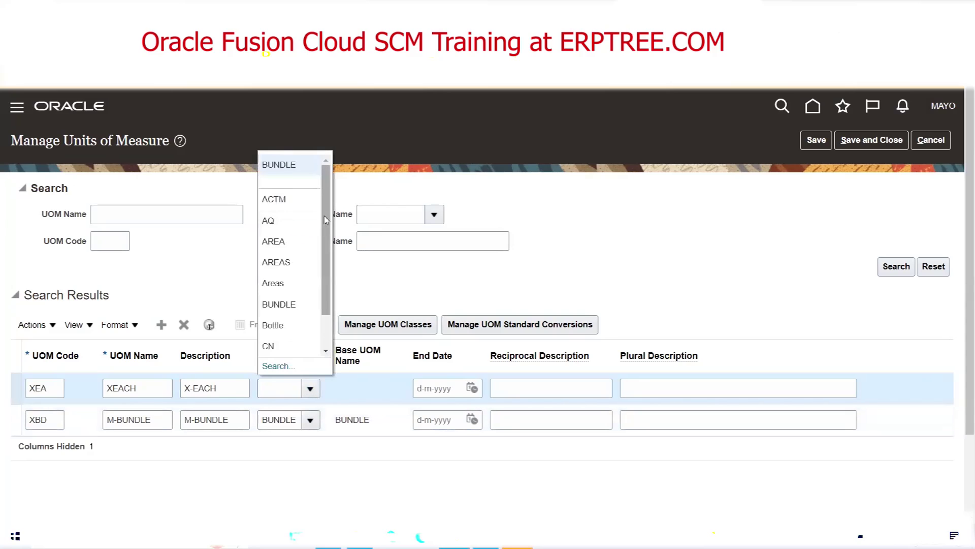
{"action": "scroll", "coordinate": [326, 289], "scroll_direction": "down", "scroll_amount": 2}
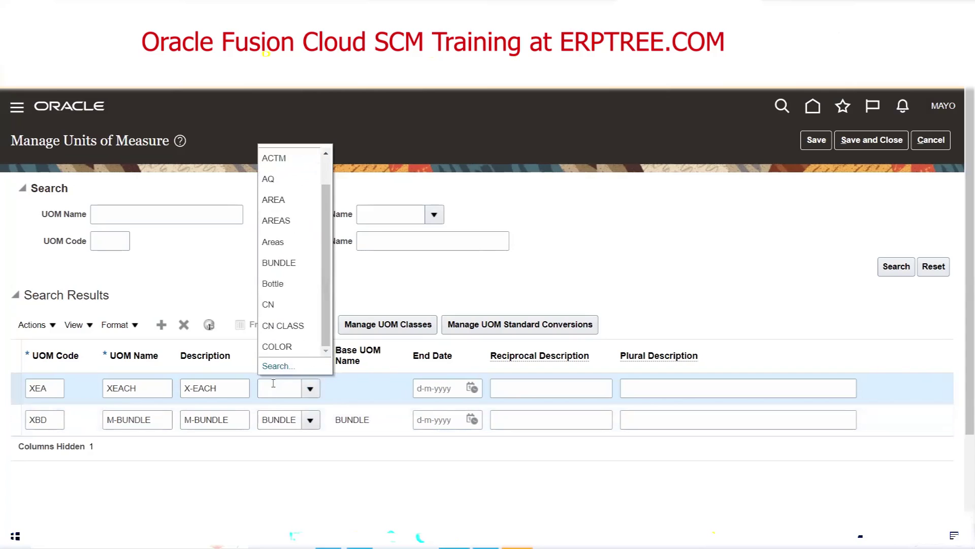
{"action": "left_click", "coordinate": [279, 365]}
{"action": "left_click", "coordinate": [418, 257]}
{"action": "type", "text": "EA"}
{"action": "left_click", "coordinate": [582, 309]}
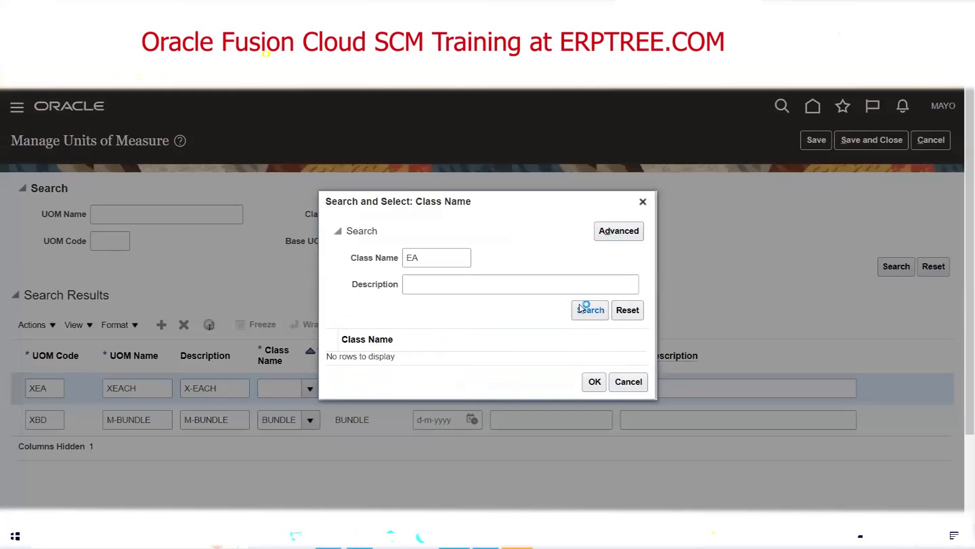
{"action": "left_click", "coordinate": [503, 357]}
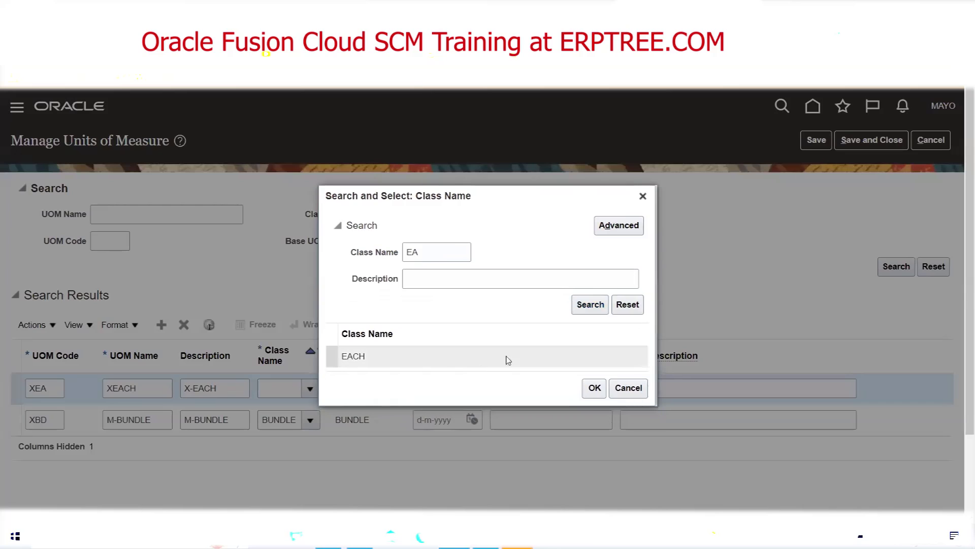
{"action": "left_click", "coordinate": [593, 389]}
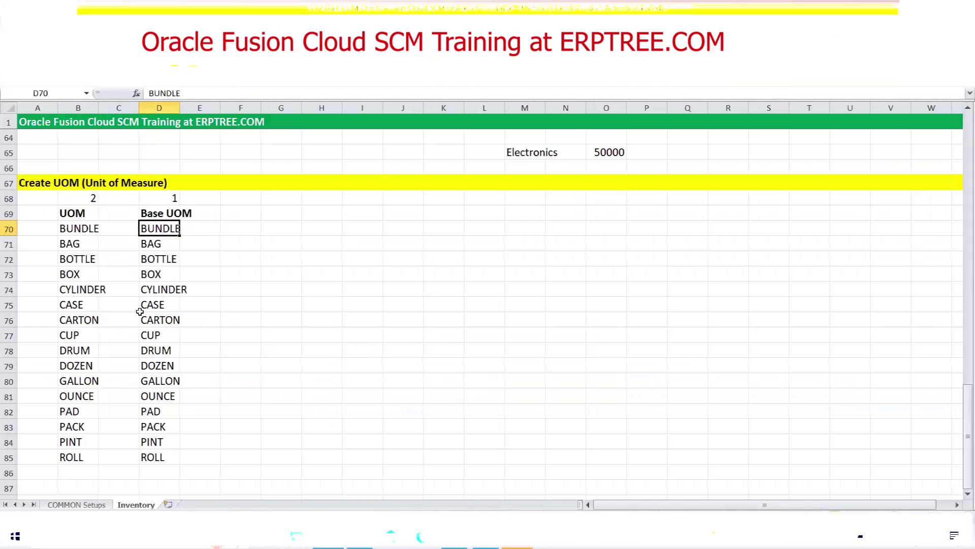
Return from the Excel list to Manage Units of Measure and save the M-BUNDLE and XEACH units.
{"action": "left_click", "coordinate": [453, 537]}
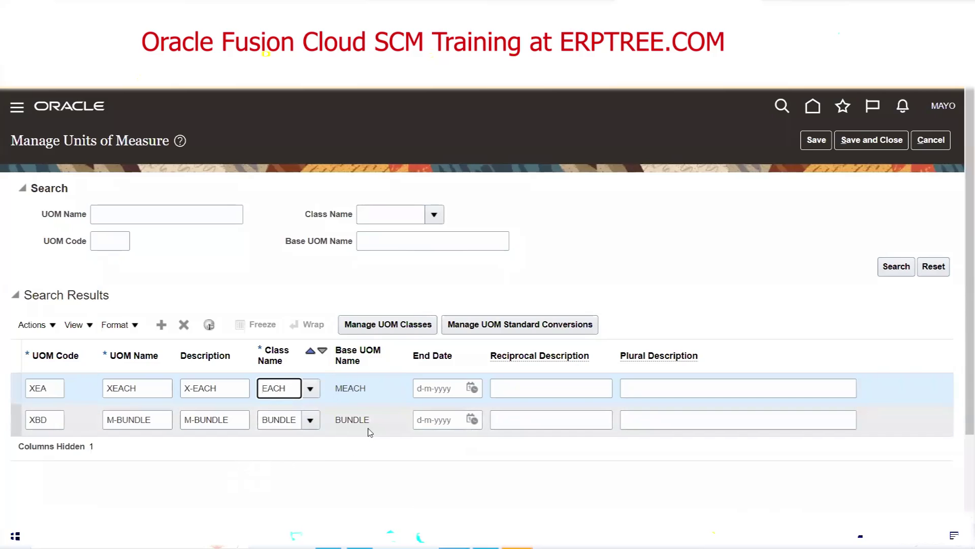
{"action": "left_click", "coordinate": [816, 140]}
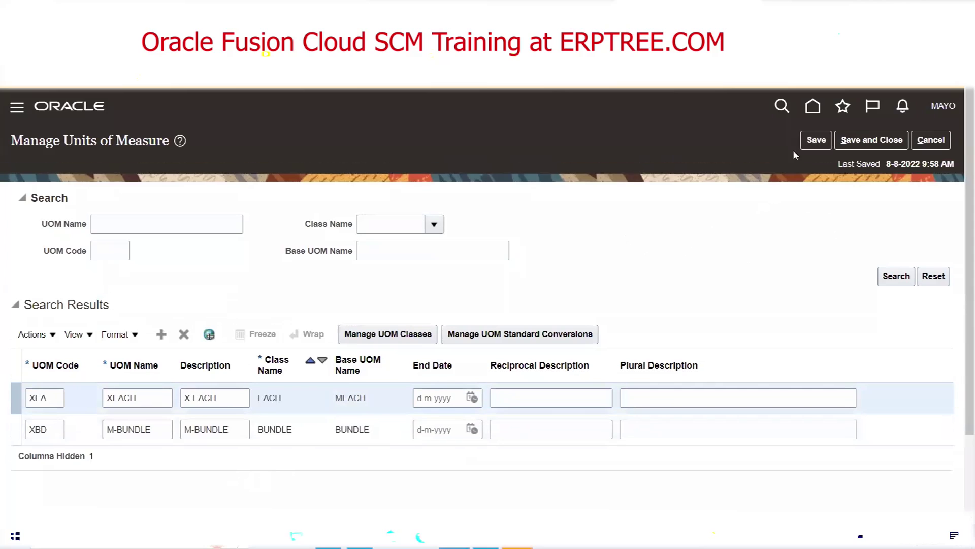
{"action": "left_click", "coordinate": [816, 140]}
Add a new unit row with UOM code XDZ, copying DOZEN from the Base UOM list in Excel.
{"action": "left_click", "coordinate": [161, 334]}
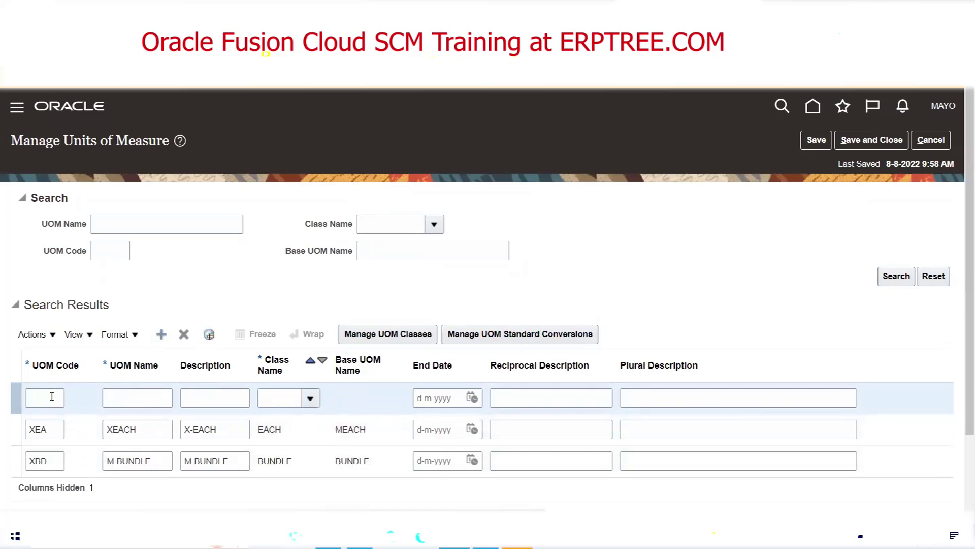
{"action": "left_click", "coordinate": [51, 393]}
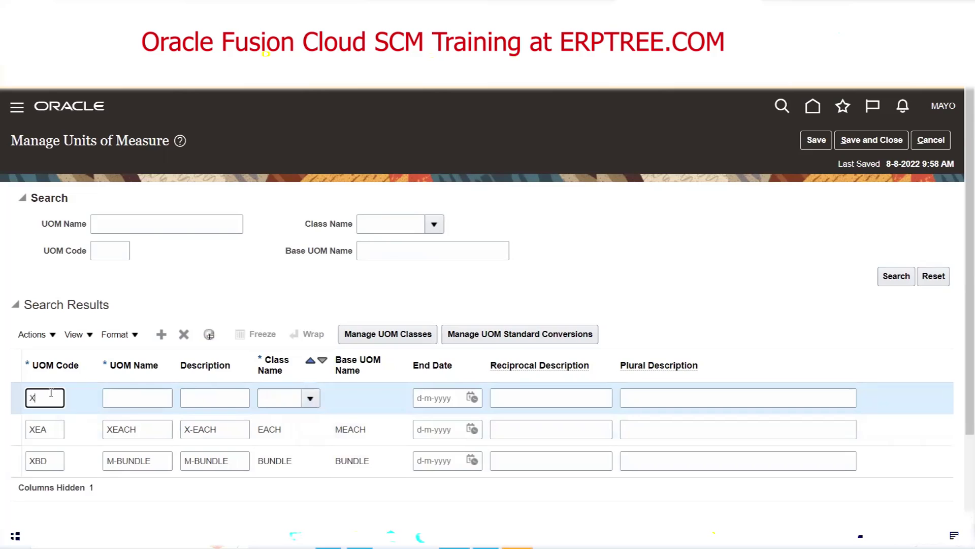
{"action": "key", "text": "alt+Tab"}
{"action": "left_click", "coordinate": [158, 365]}
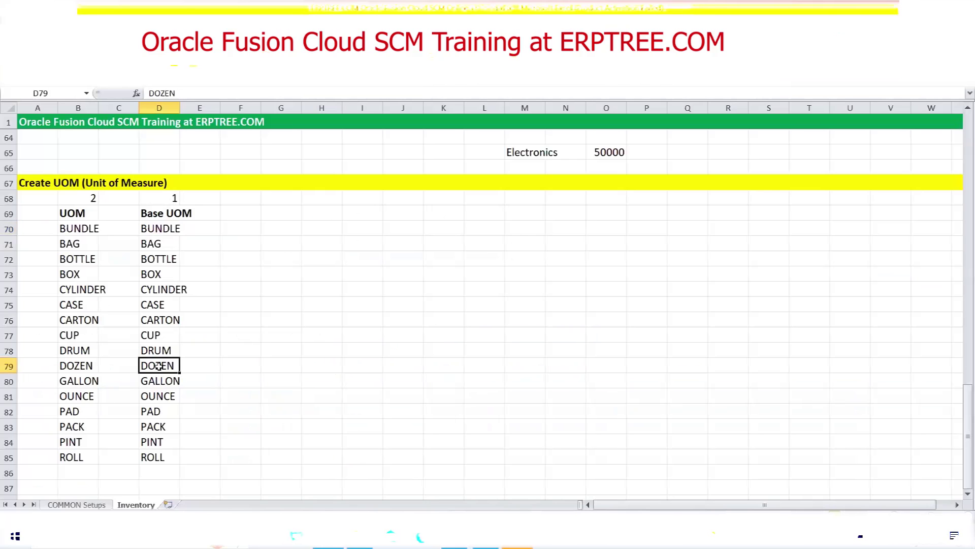
{"action": "key", "text": "ctrl+c"}
{"action": "key", "text": "alt+Tab"}
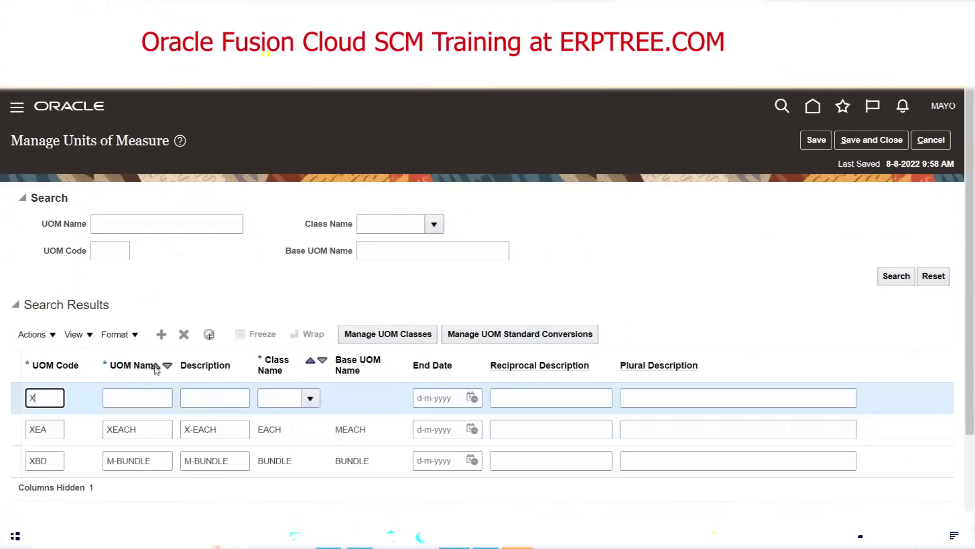
{"action": "type", "text": "DZ"}
{"action": "key", "text": "Tab"}
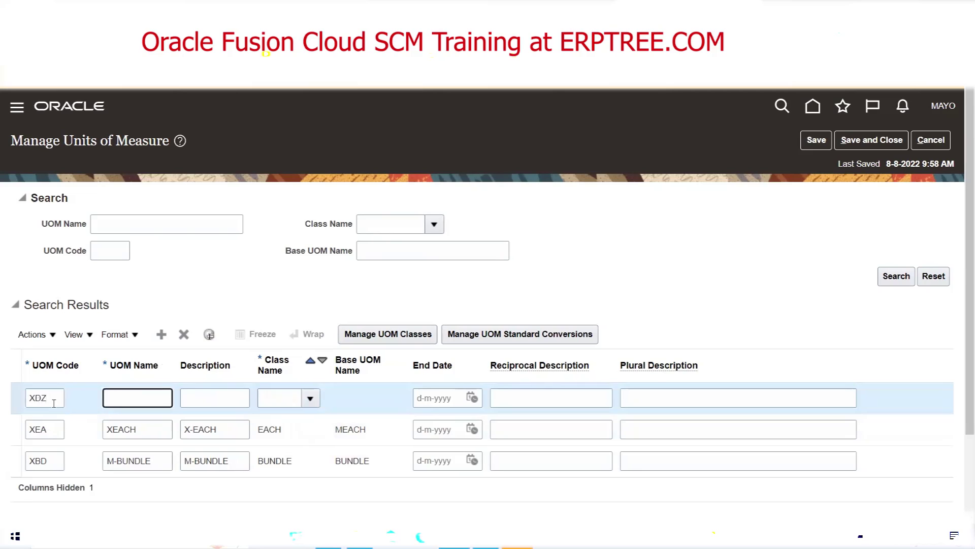
Enter XDOZEN as both the UOM name and the description of the XDZ unit, reusing the copied DOZEN.
{"action": "type", "text": "X"}
{"action": "key", "text": "ctrl+v"}
{"action": "key", "text": "Tab"}
{"action": "type", "text": "X"}
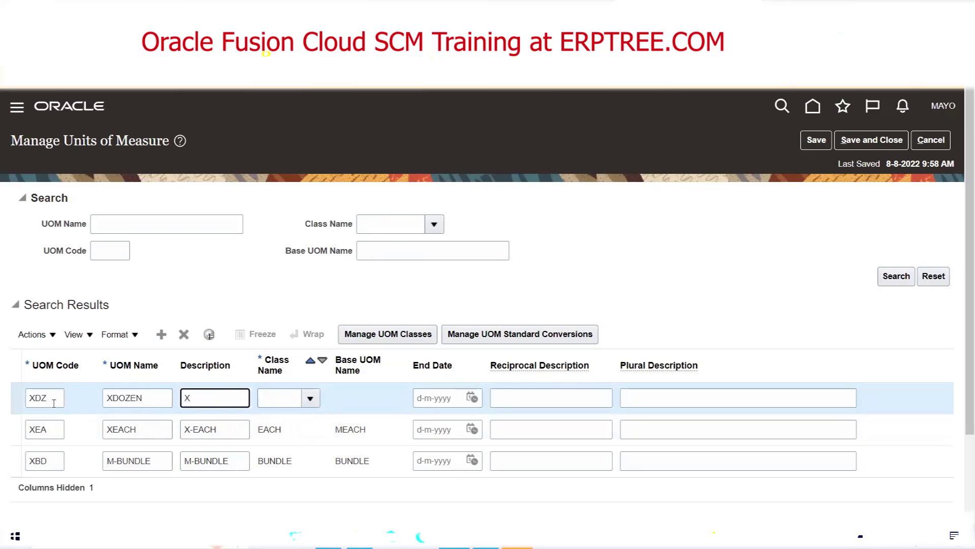
{"action": "key", "text": "ctrl+v"}
{"action": "key", "text": "Tab"}
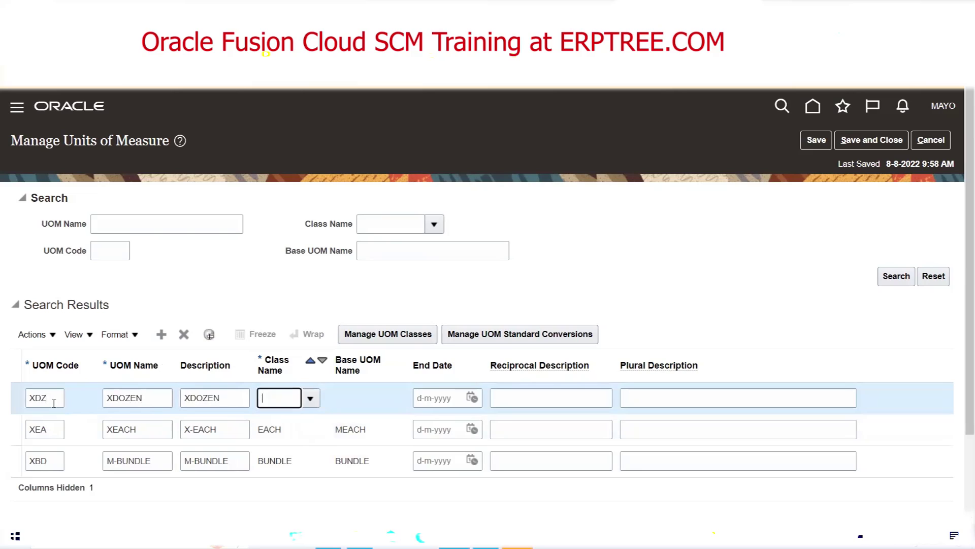
Open the class search for the XDOZEN unit and look for a class with the description DOZEN.
{"action": "left_click", "coordinate": [310, 397]}
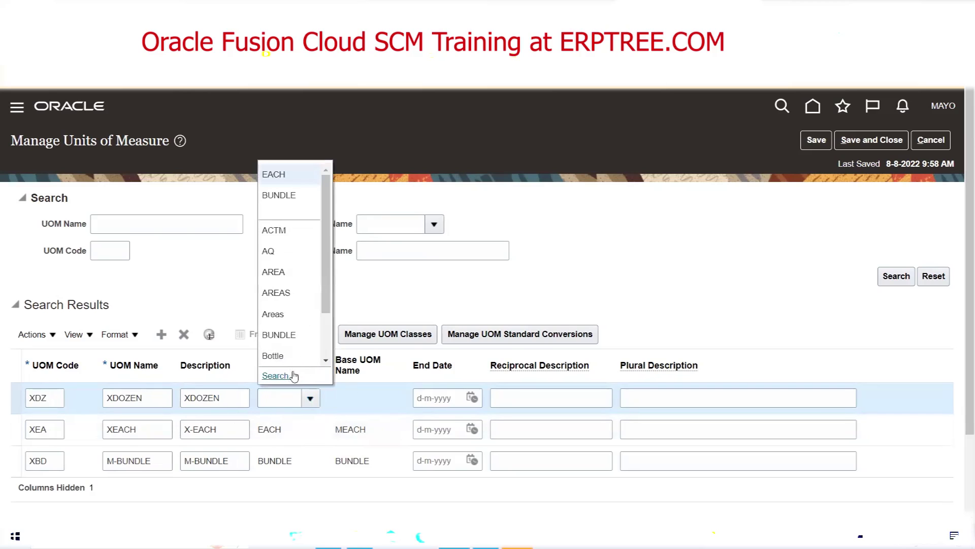
{"action": "left_click", "coordinate": [276, 376]}
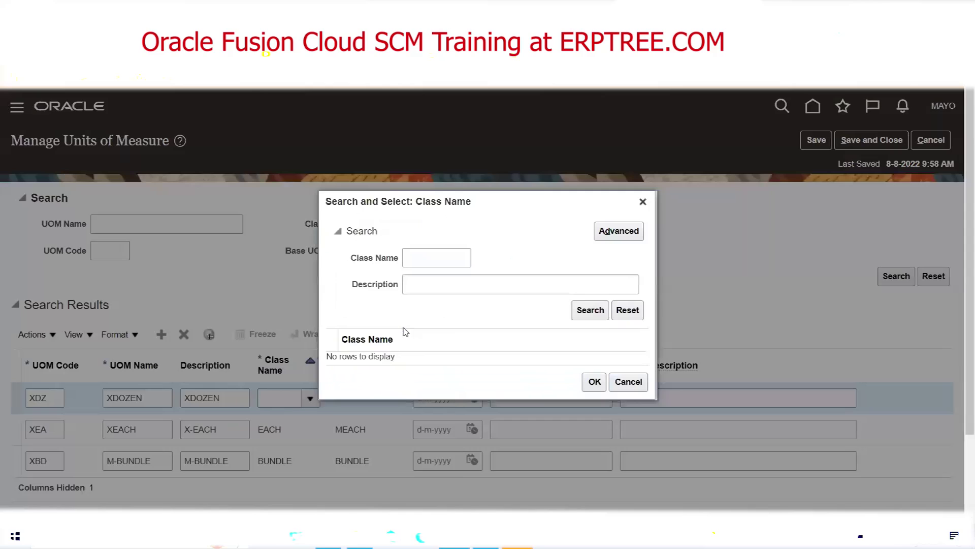
{"action": "left_click", "coordinate": [444, 266]}
{"action": "key", "text": "Tab"}
{"action": "type", "text": "DOZEN"}
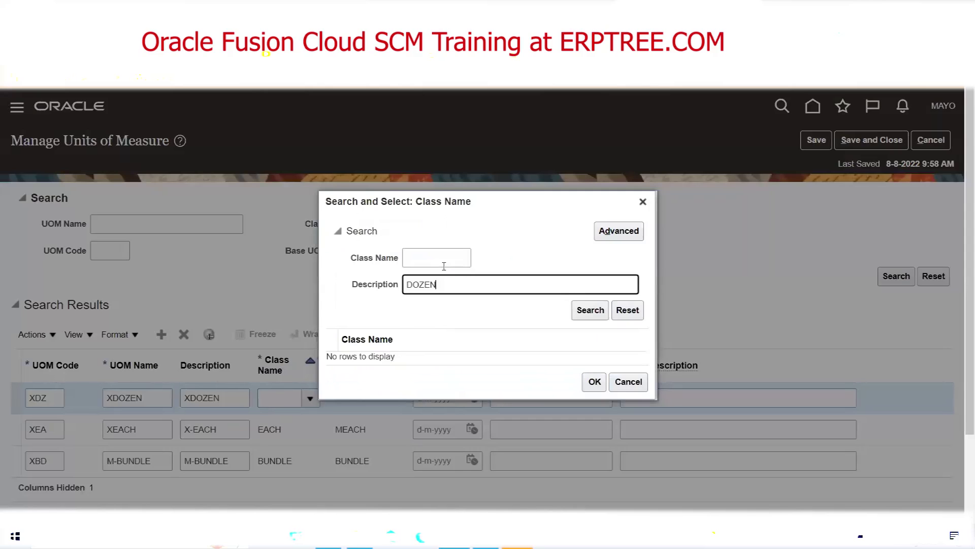
{"action": "left_click", "coordinate": [597, 310]}
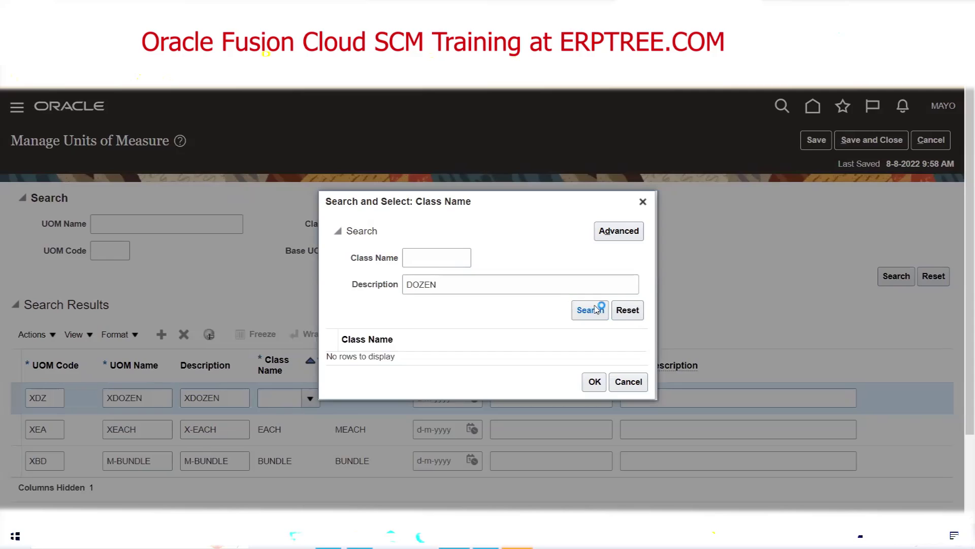
Search for the class with the description EACH instead, assign it to the XDOZEN unit and save.
{"action": "double_click", "coordinate": [474, 277]}
{"action": "type", "text": "EACH"}
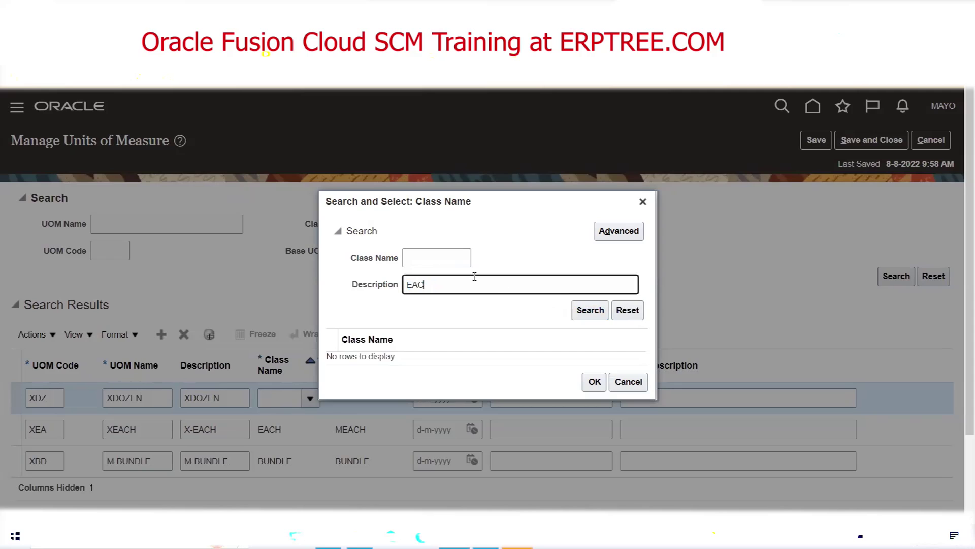
{"action": "left_click", "coordinate": [589, 310]}
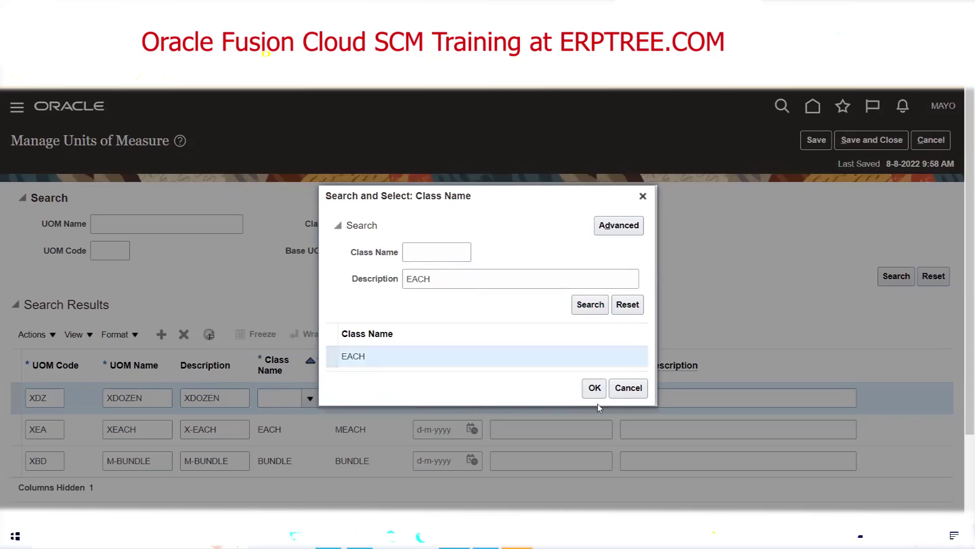
{"action": "left_click", "coordinate": [594, 388]}
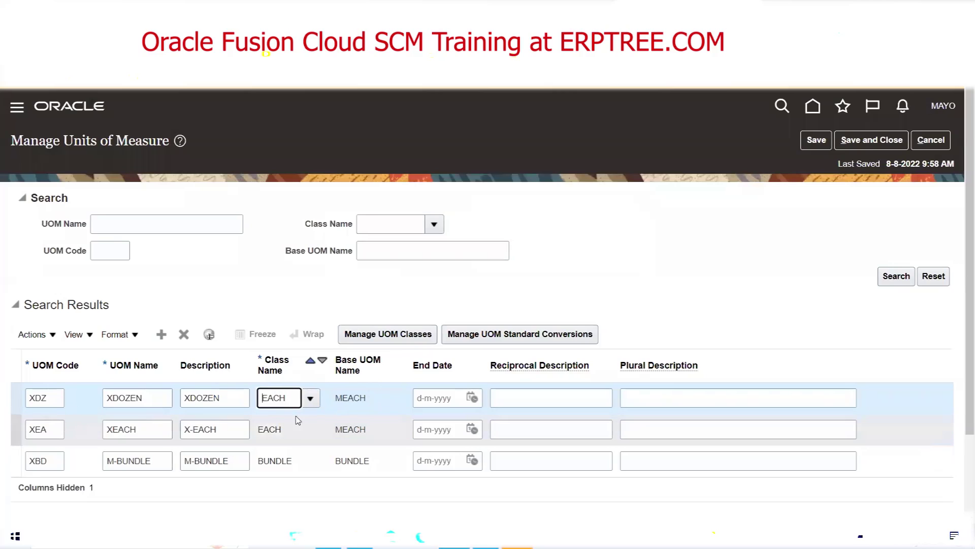
{"action": "left_click", "coordinate": [817, 140]}
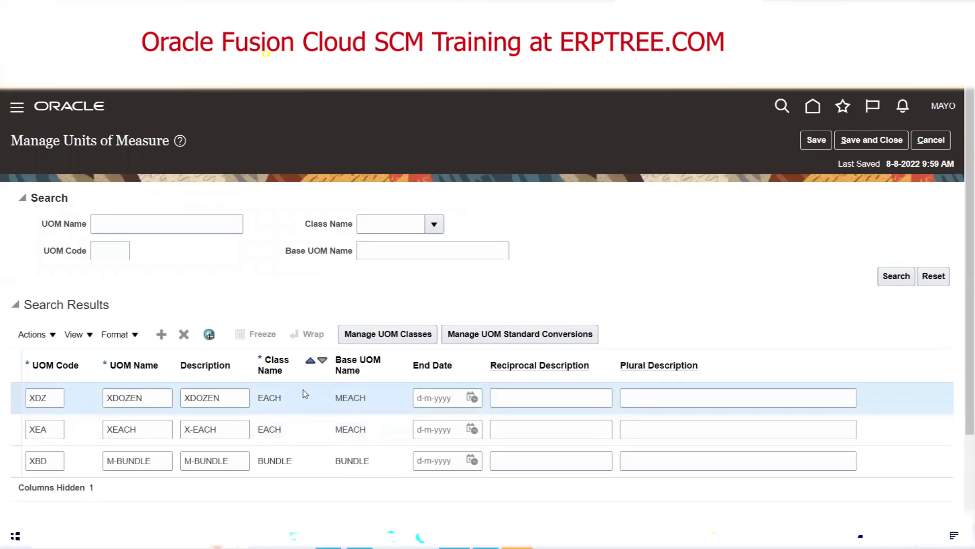
Open the UOM standard conversions, add a new conversion row and open its UOM name search.
{"action": "left_click", "coordinate": [508, 342]}
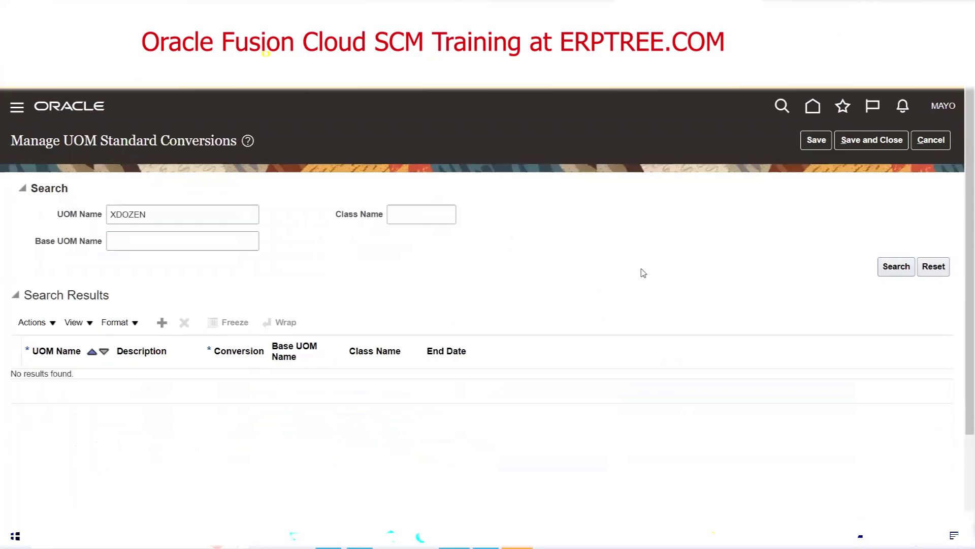
{"action": "left_click", "coordinate": [162, 322]}
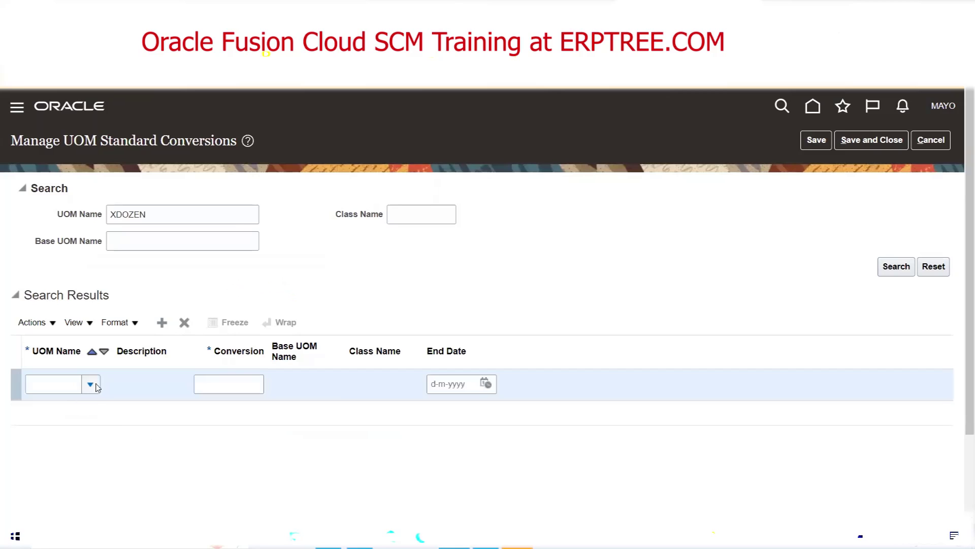
{"action": "left_click", "coordinate": [90, 385]}
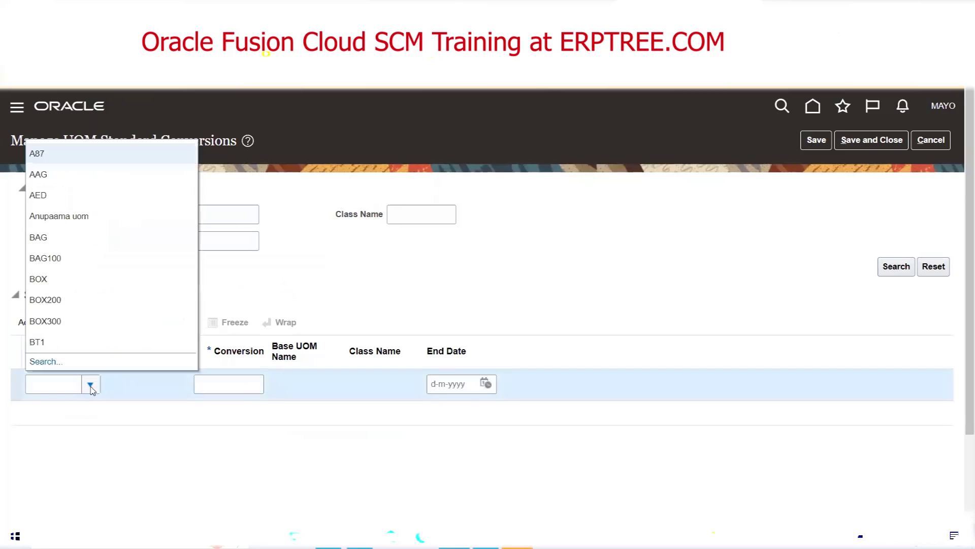
{"action": "left_click", "coordinate": [49, 362]}
Try to find the unit for the conversion row by the description DOZEN, then by EACH.
{"action": "left_click", "coordinate": [429, 263]}
{"action": "type", "text": "D"}
{"action": "key", "text": "BackSpace"}
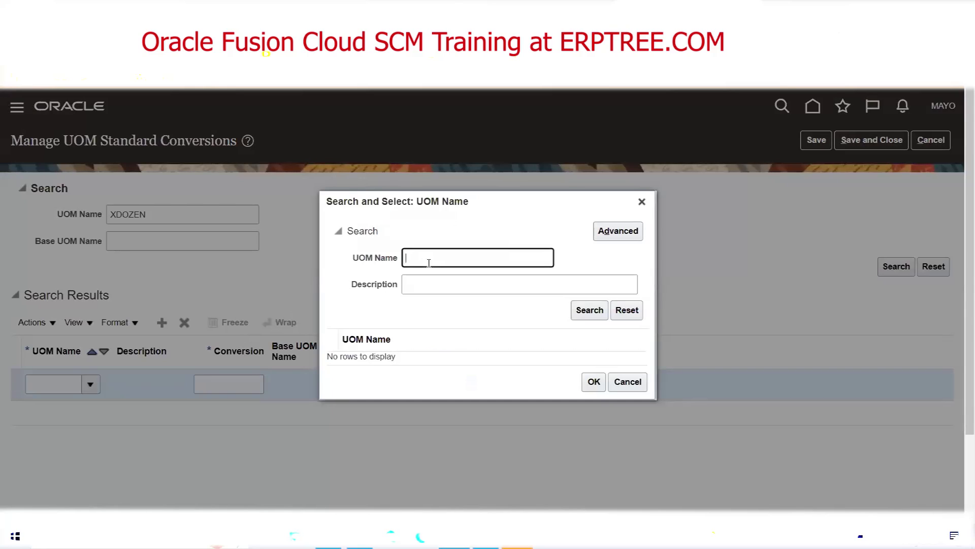
{"action": "key", "text": "Tab"}
{"action": "type", "text": "DOZEN"}
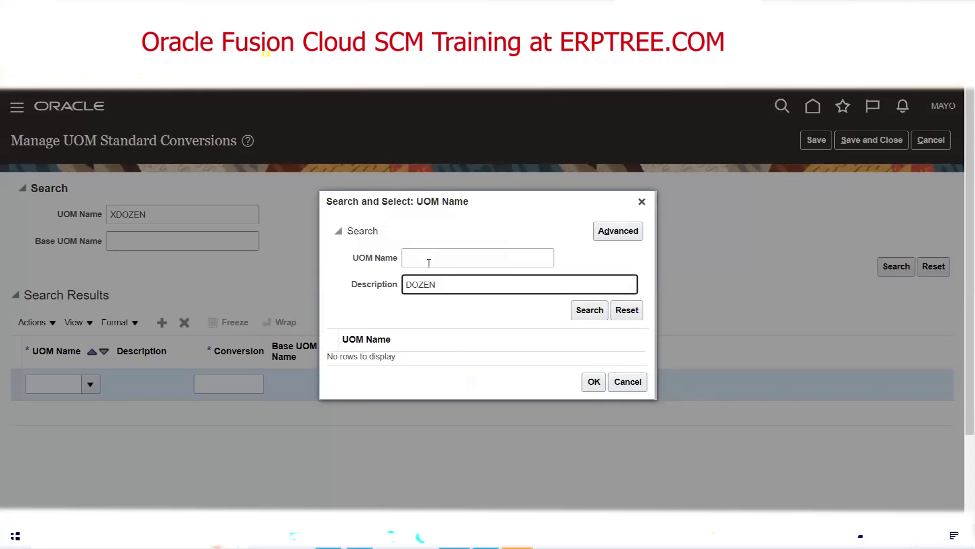
{"action": "left_click", "coordinate": [590, 310]}
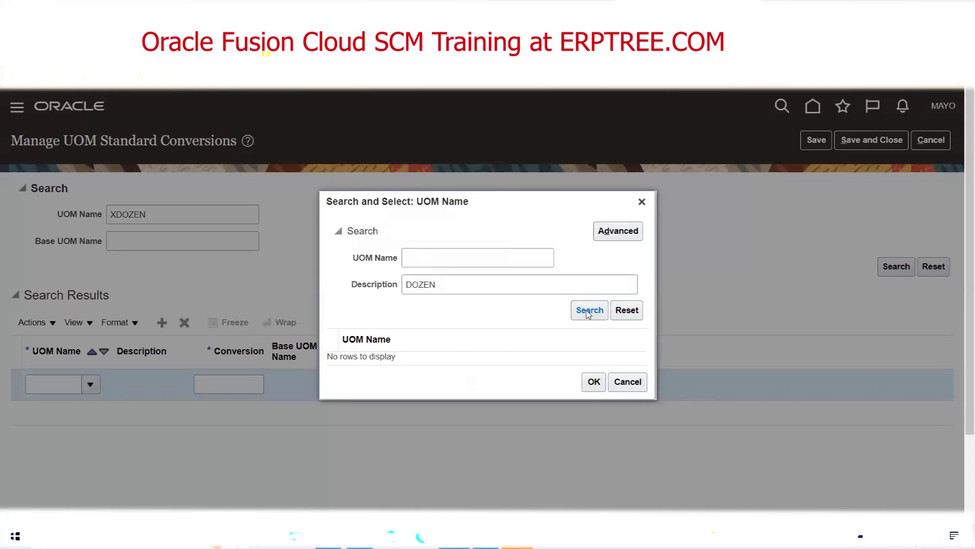
{"action": "left_click", "coordinate": [588, 312]}
{"action": "left_click", "coordinate": [474, 283]}
{"action": "key", "text": "ctrl+a"}
{"action": "type", "text": "EACH"}
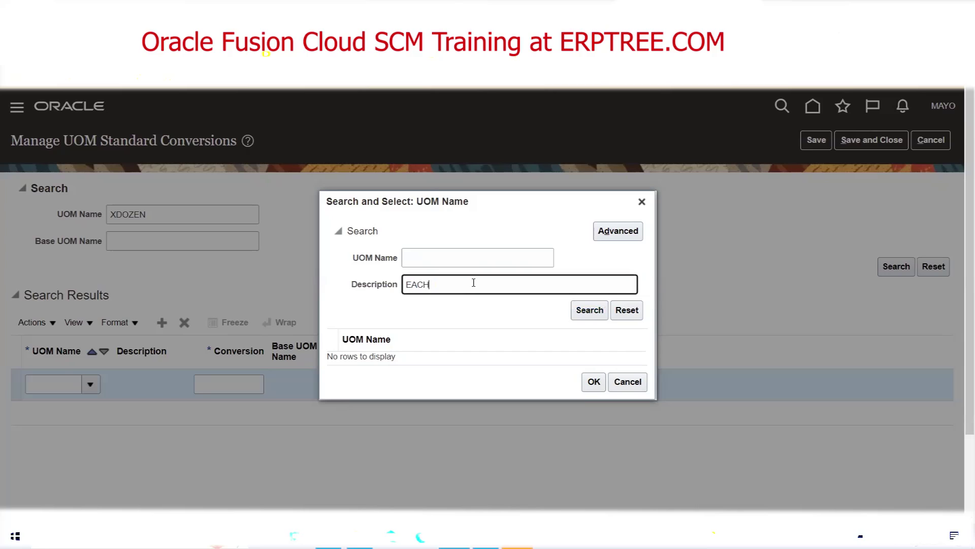
{"action": "left_click", "coordinate": [596, 309]}
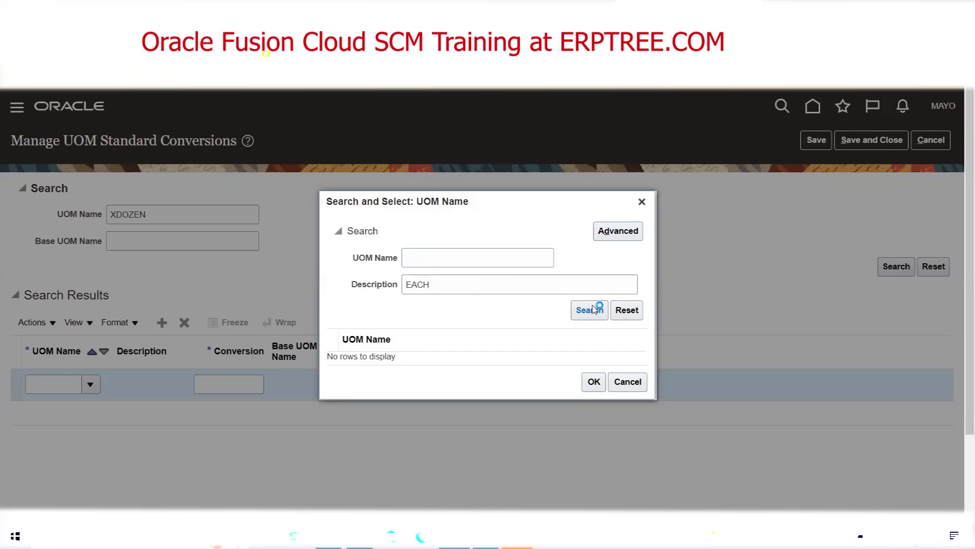
{"action": "left_click", "coordinate": [593, 309]}
Clear the description, search for UOM names starting with XD and assign XDOZEN to the conversion row.
{"action": "left_click", "coordinate": [411, 283]}
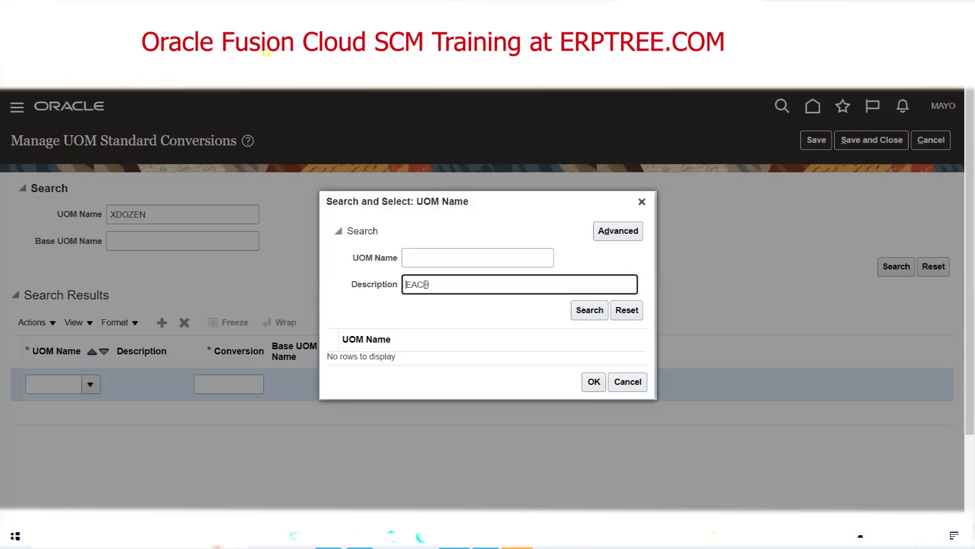
{"action": "left_click_drag", "start_coordinate": [430, 285], "coordinate": [390, 293]}
{"action": "key", "text": "BackSpace"}
{"action": "left_click", "coordinate": [466, 257]}
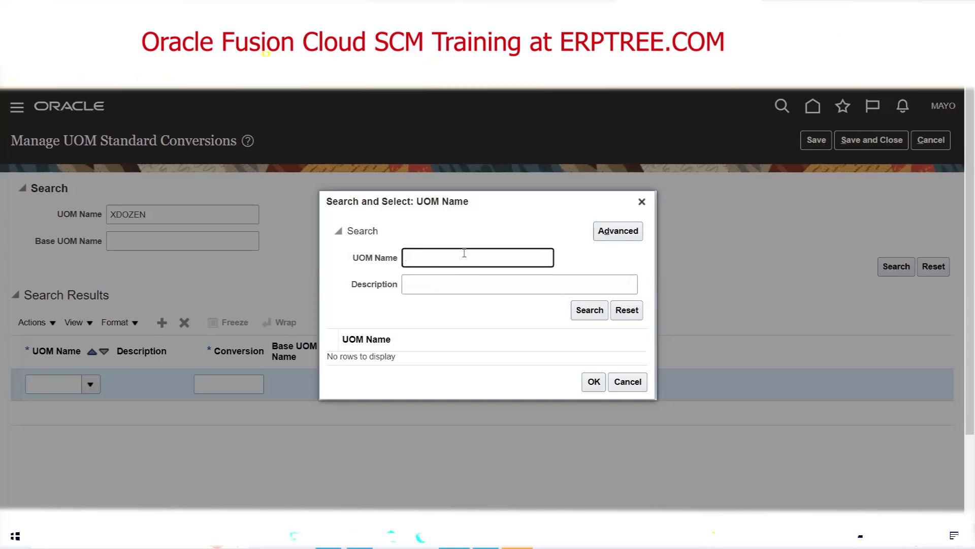
{"action": "type", "text": "D"}
{"action": "left_click", "coordinate": [579, 310]}
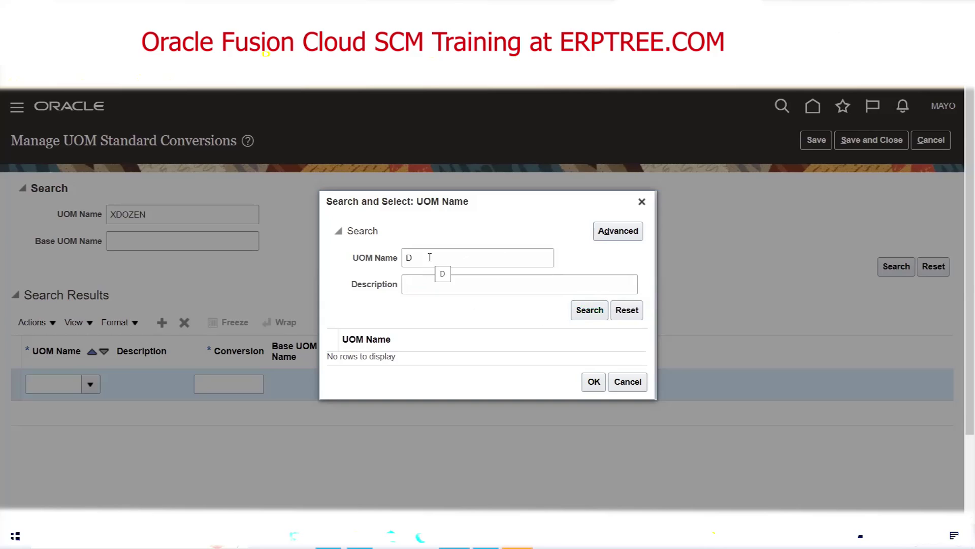
{"action": "left_click", "coordinate": [409, 258]}
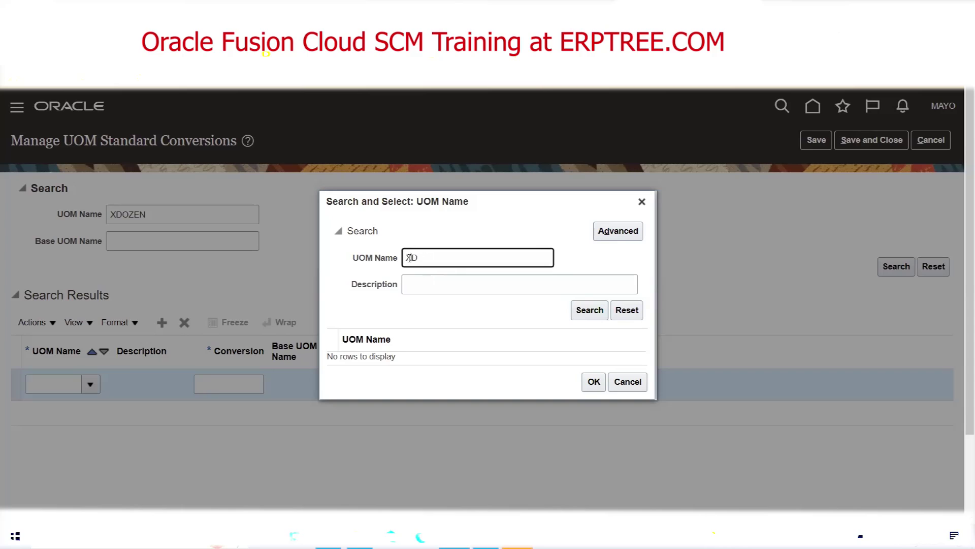
{"action": "left_click", "coordinate": [594, 314]}
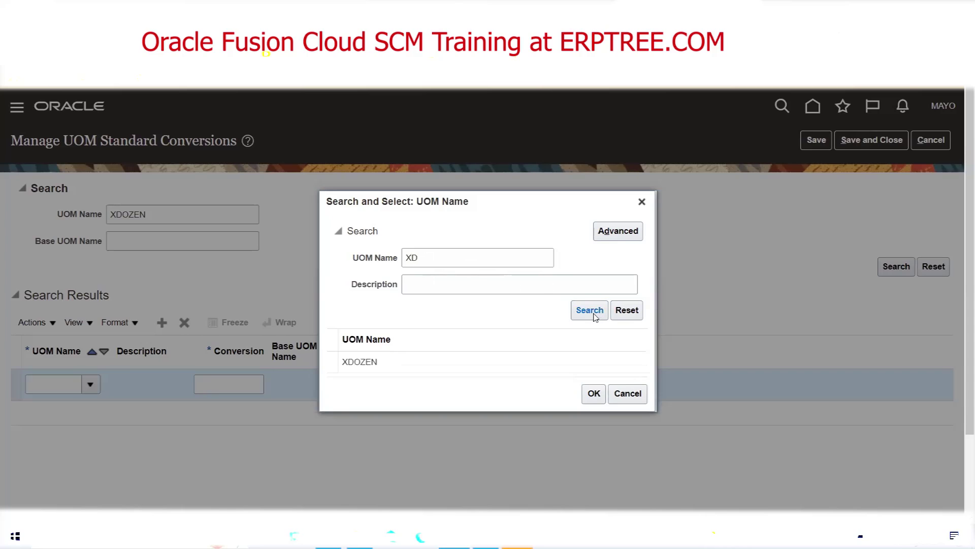
{"action": "left_click", "coordinate": [382, 362]}
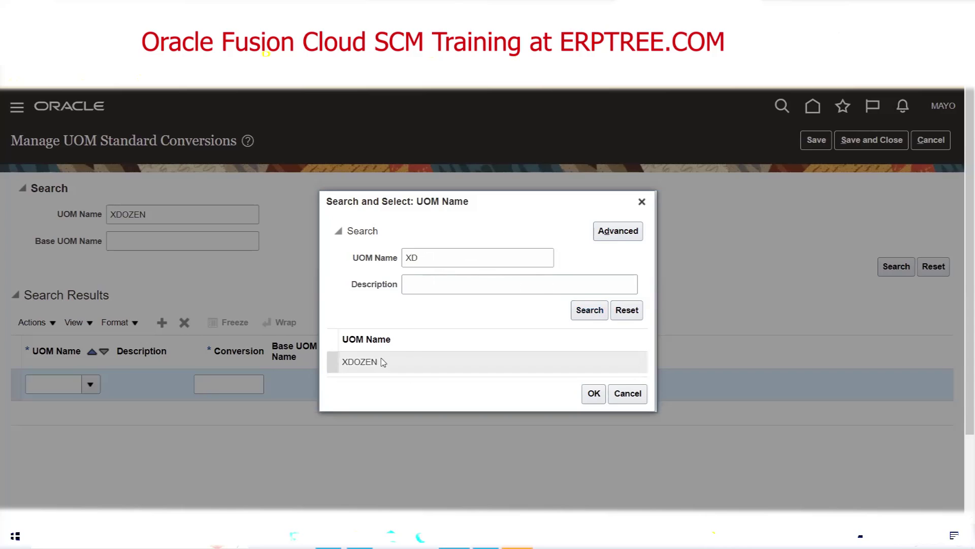
{"action": "left_click", "coordinate": [594, 394]}
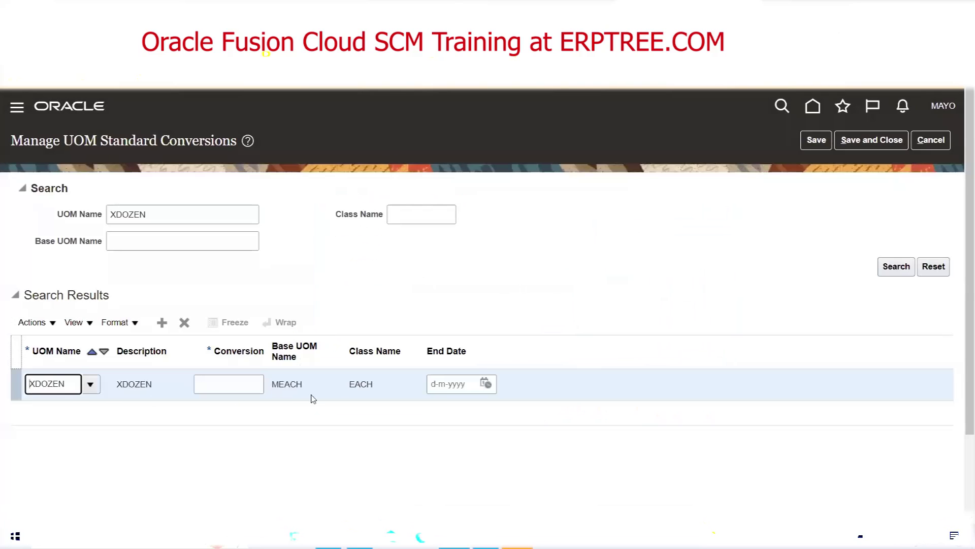
Enter 12 as the conversion value for XDOZEN.
{"action": "left_click", "coordinate": [240, 387]}
{"action": "type", "text": "12"}
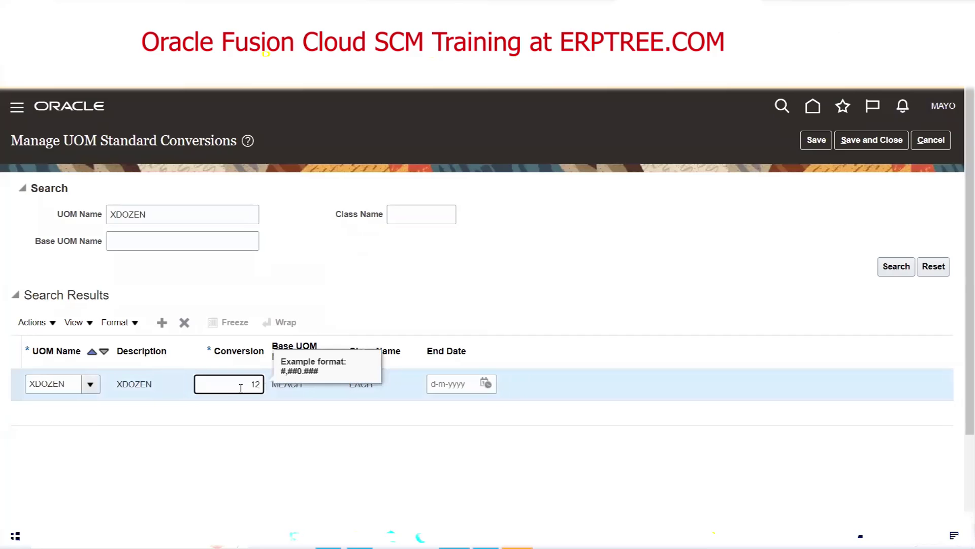
{"action": "left_click", "coordinate": [471, 284]}
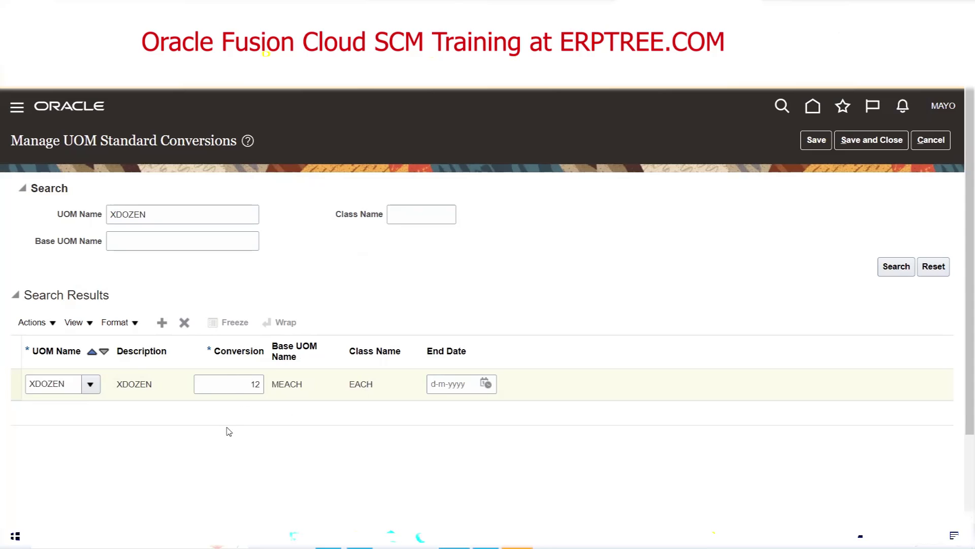
Cancel out of the standard conversions, then save and close the units of measure.
{"action": "left_click", "coordinate": [937, 143]}
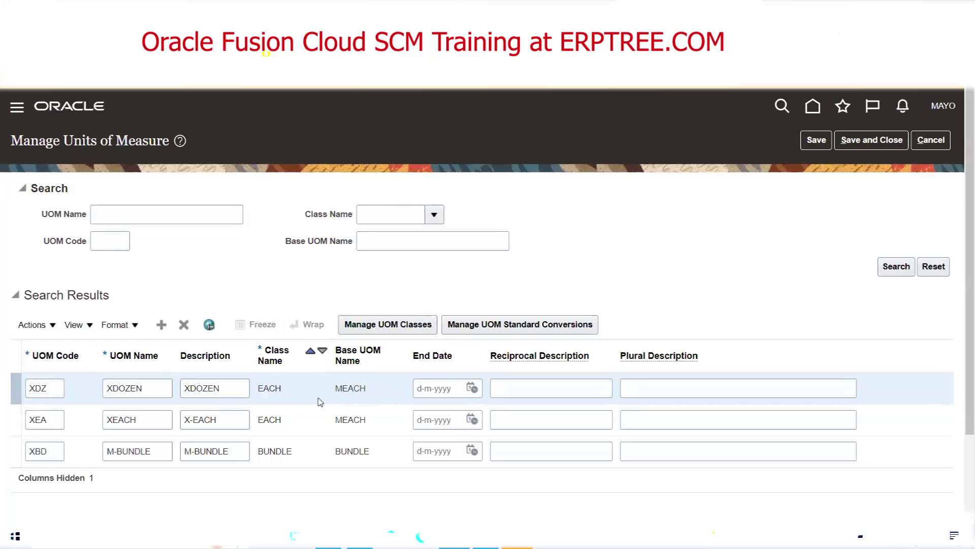
{"action": "left_click", "coordinate": [873, 141]}
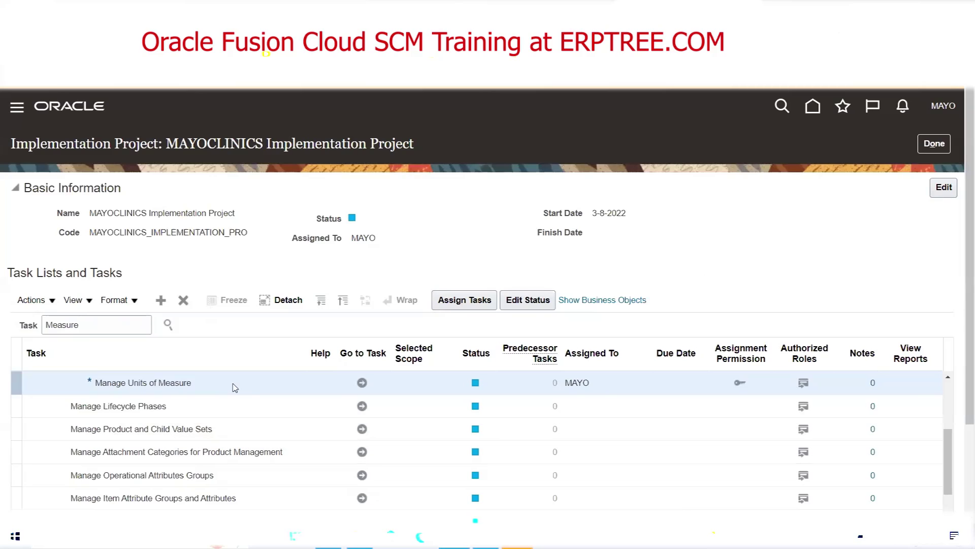
Switch to Excel and review the Base UOM and UOM lists on the Inventory sheet.
{"action": "left_click", "coordinate": [329, 536]}
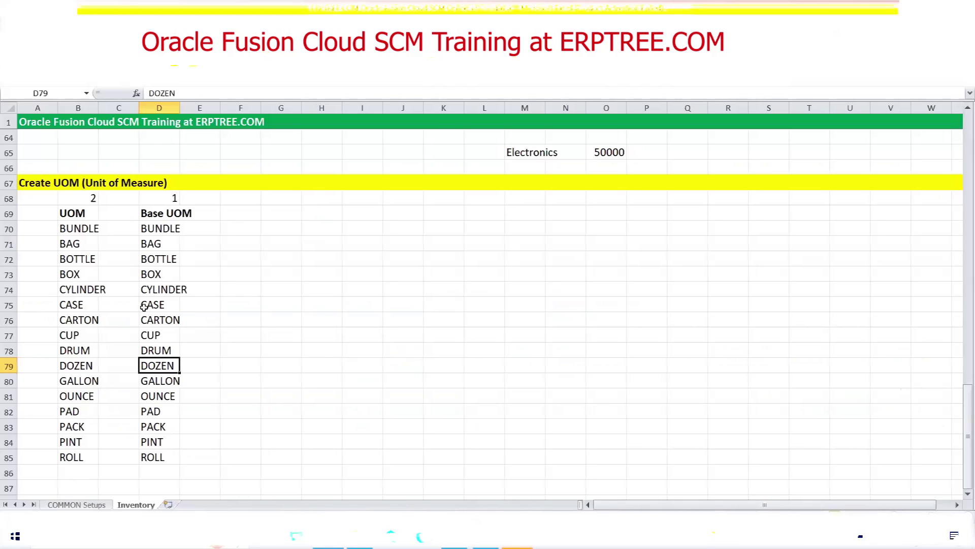
{"action": "left_click_drag", "start_coordinate": [174, 212], "coordinate": [170, 461]}
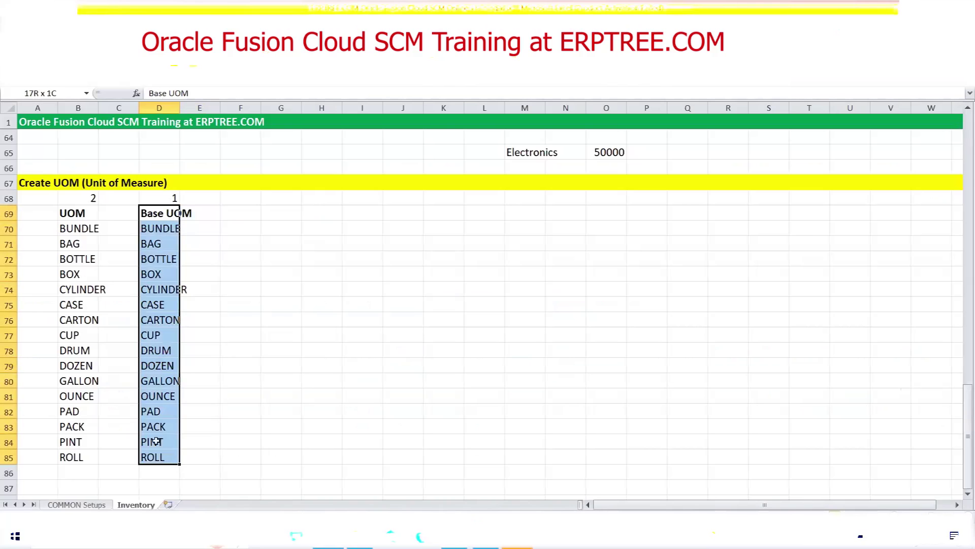
{"action": "left_click_drag", "start_coordinate": [73, 213], "coordinate": [71, 457]}
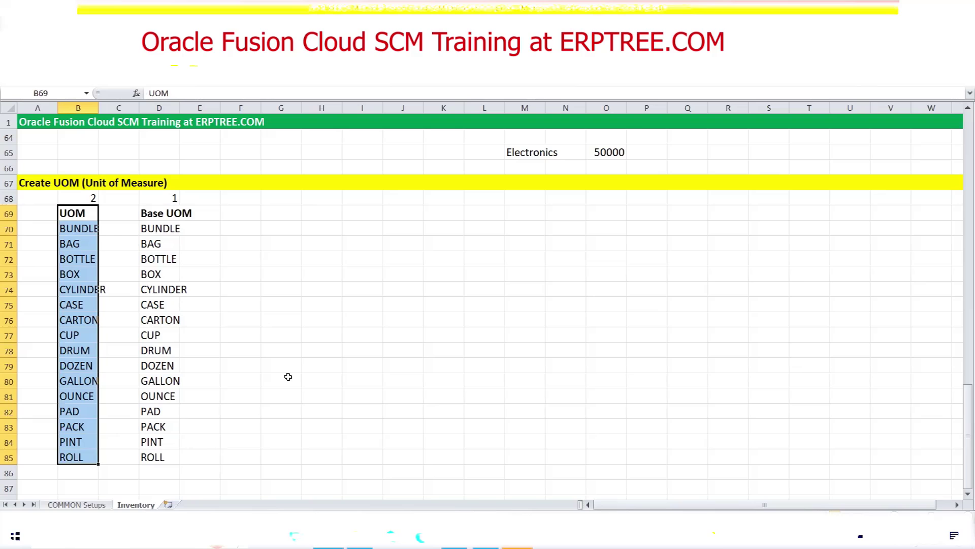
{"action": "left_click", "coordinate": [257, 352]}
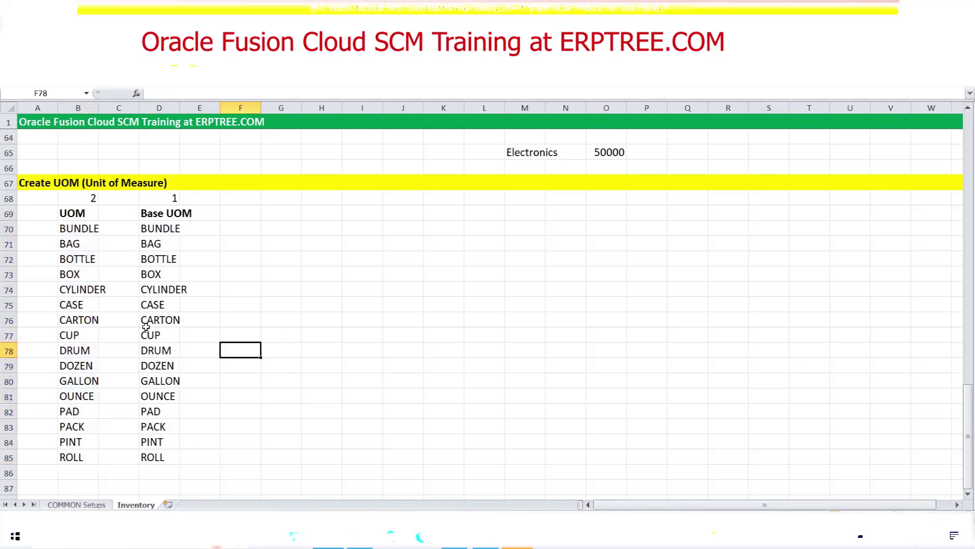
Check the inventory basic setups list for the Create UOM entry and the following Create Item Type entry.
{"action": "scroll", "coordinate": [123, 319], "scroll_direction": "up", "scroll_amount": 3}
{"action": "scroll", "coordinate": [122, 319], "scroll_direction": "up", "scroll_amount": 18}
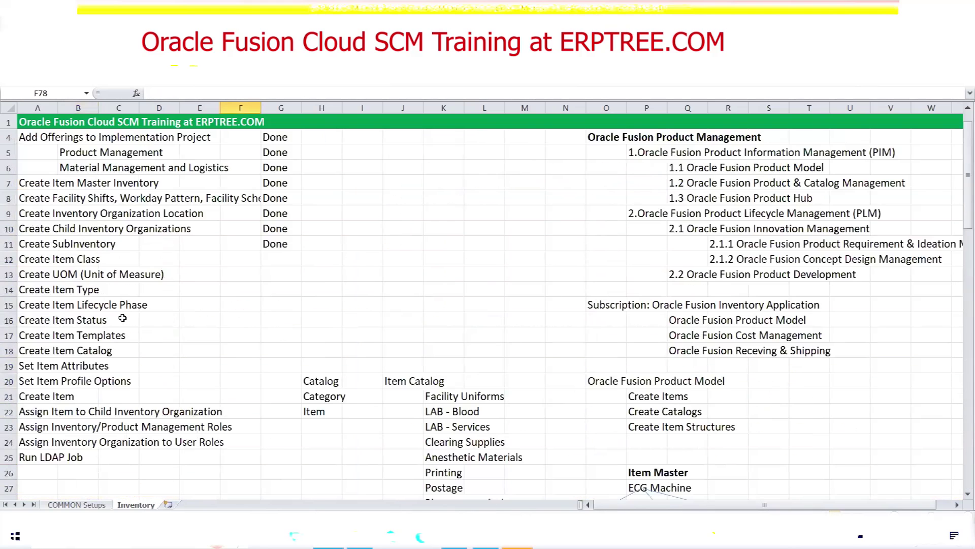
{"action": "left_click", "coordinate": [67, 292]}
{"action": "left_click_drag", "start_coordinate": [21, 307], "coordinate": [167, 307]}
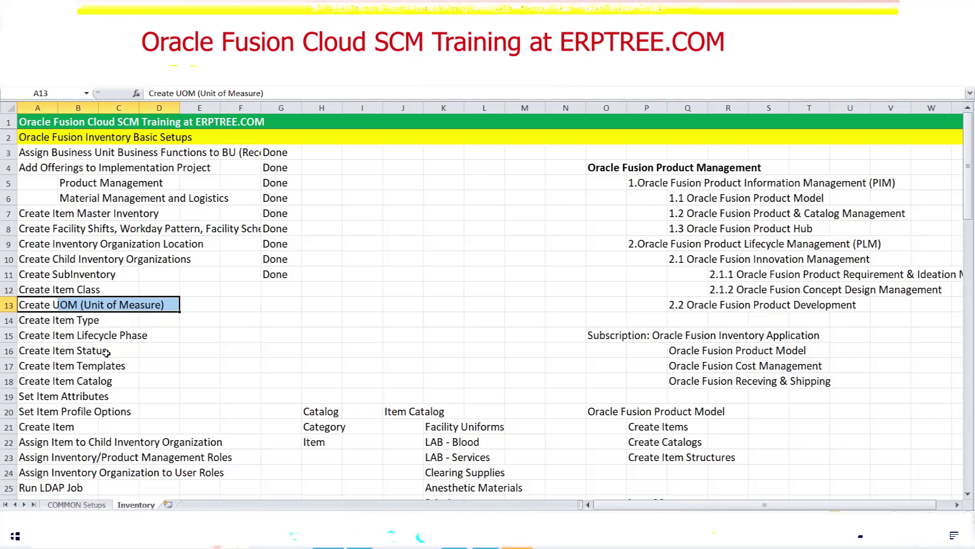
{"action": "left_click", "coordinate": [32, 322]}
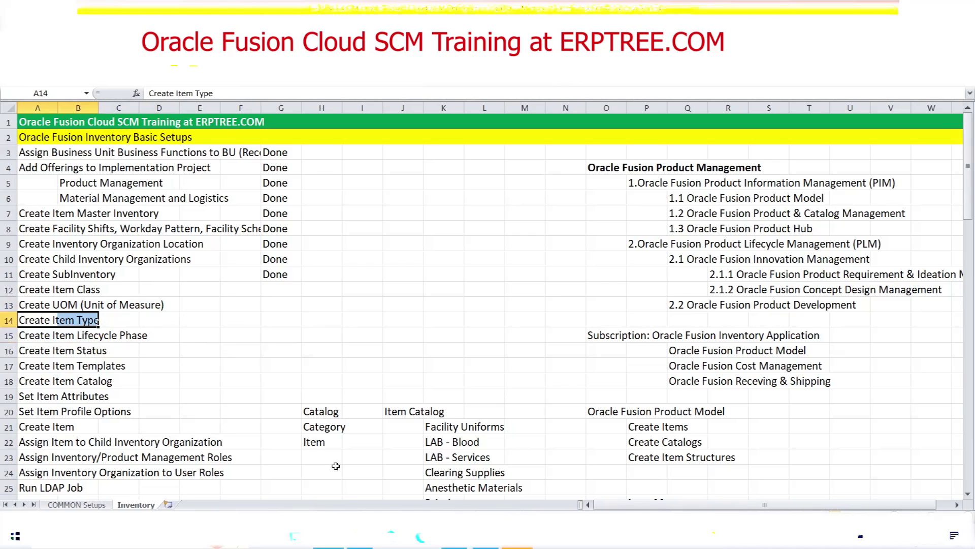
Switch back to Oracle Fusion, search the implementation project's tasks for Item Type and open Manage Item Types.
{"action": "left_click", "coordinate": [454, 537]}
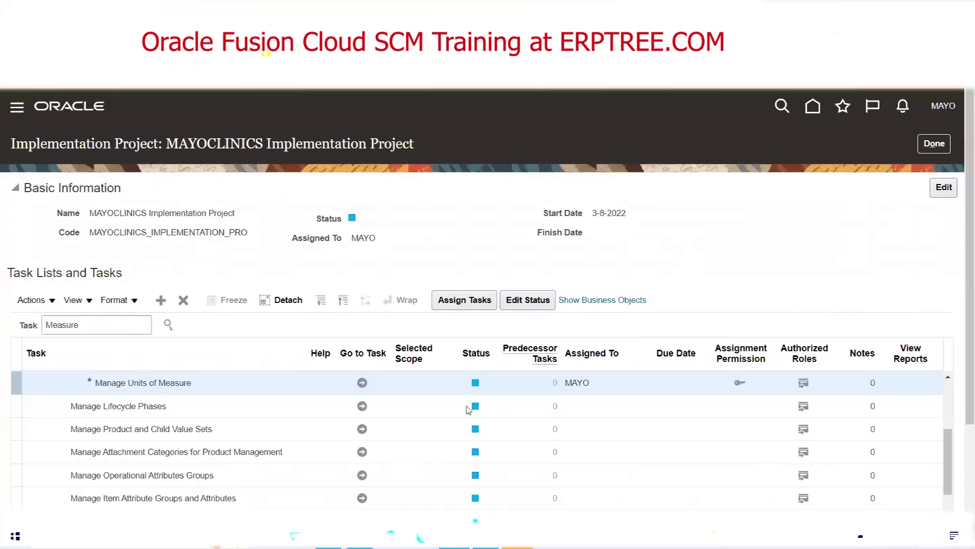
{"action": "double_click", "coordinate": [107, 317]}
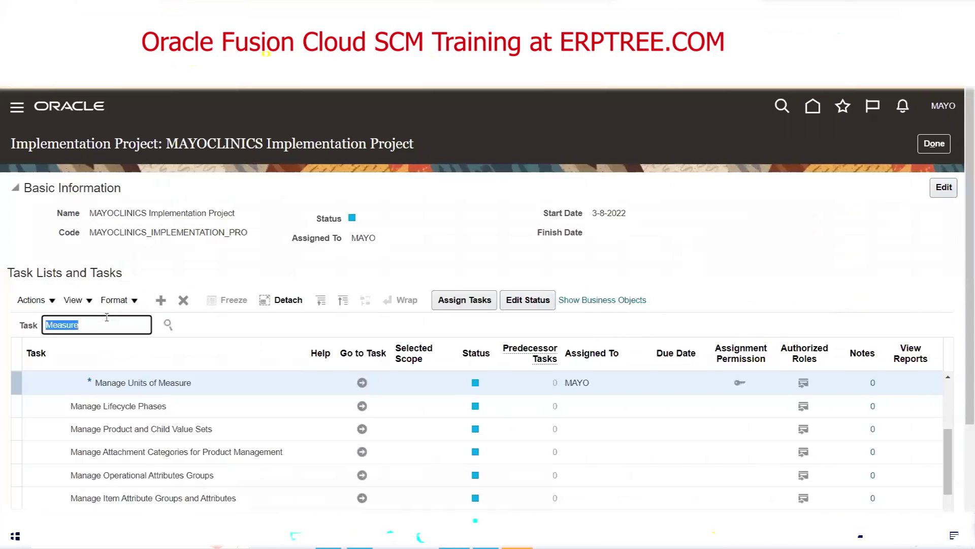
{"action": "key", "text": "BackSpace"}
{"action": "key", "text": "Return"}
{"action": "left_click", "coordinate": [85, 371]}
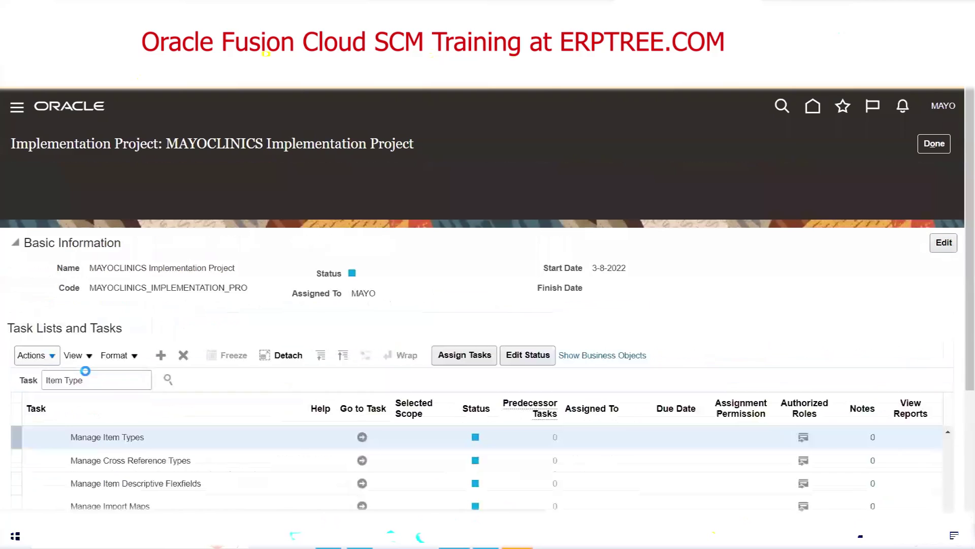
{"action": "left_click", "coordinate": [360, 386]}
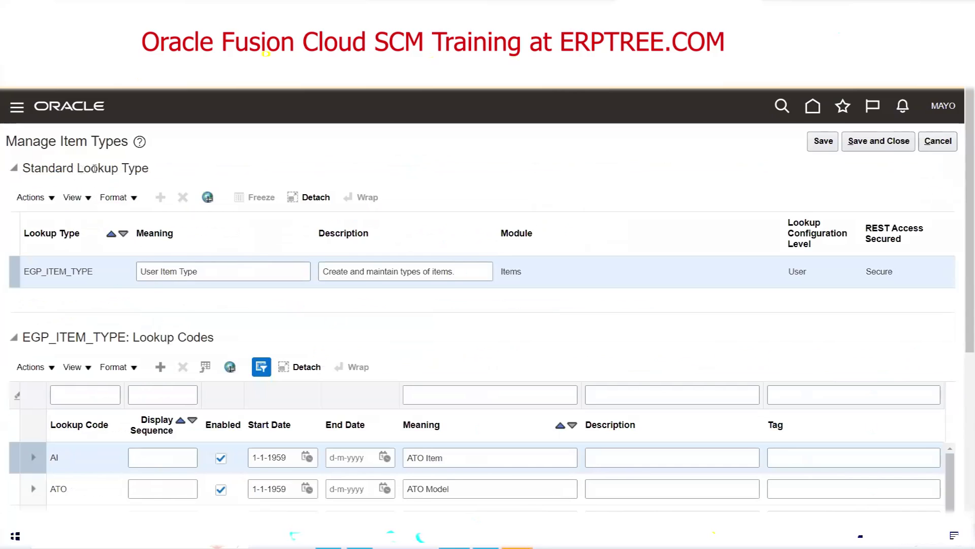
Examine the EGP_ITEM_TYPE lookup type and its lookup codes, including the Finished Good meaning.
{"action": "left_click_drag", "start_coordinate": [77, 169], "coordinate": [154, 170]}
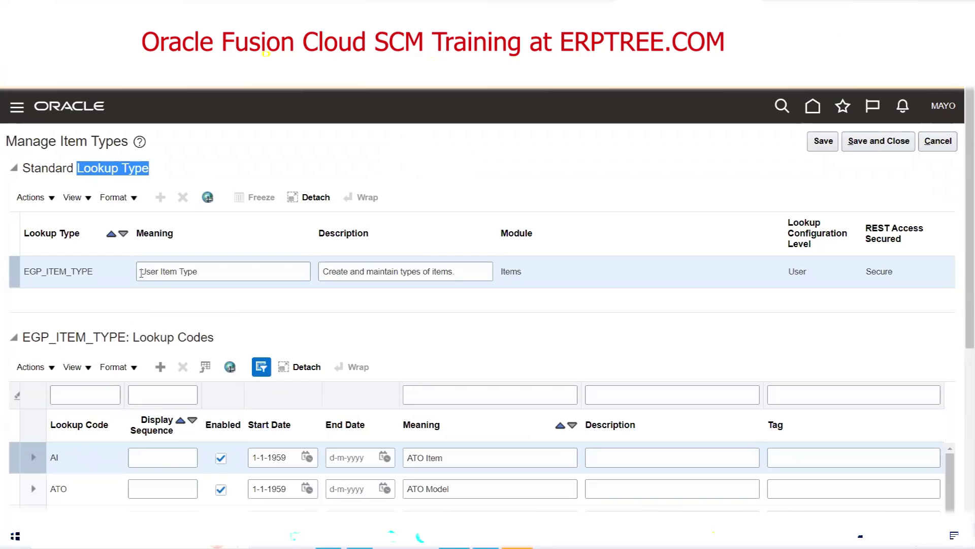
{"action": "double_click", "coordinate": [56, 272]}
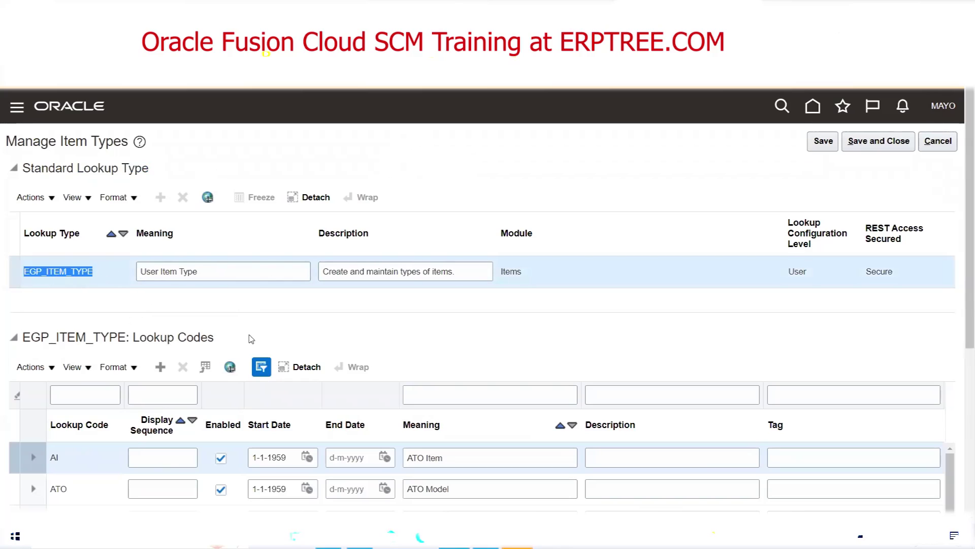
{"action": "scroll", "coordinate": [252, 334], "scroll_direction": "down", "scroll_amount": 5}
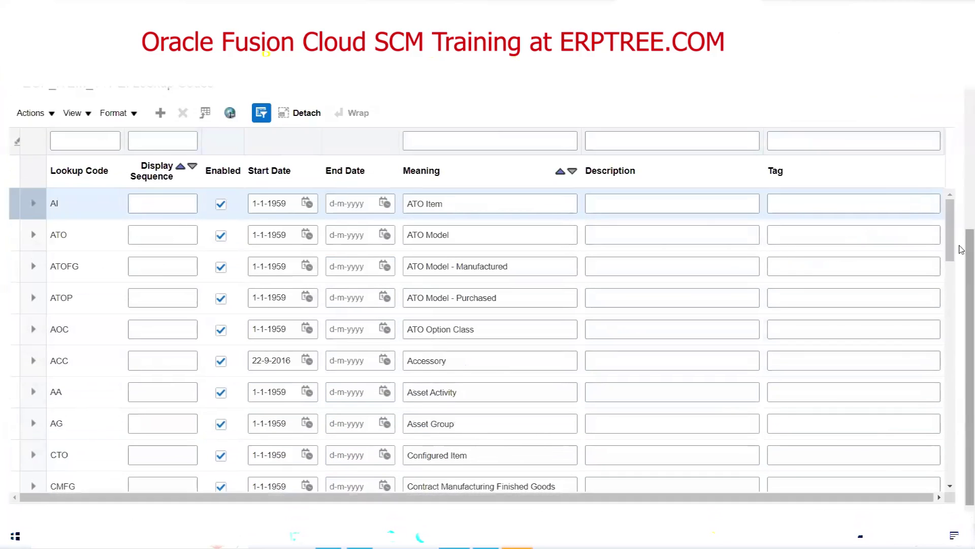
{"action": "left_click_drag", "start_coordinate": [954, 218], "coordinate": [954, 314]}
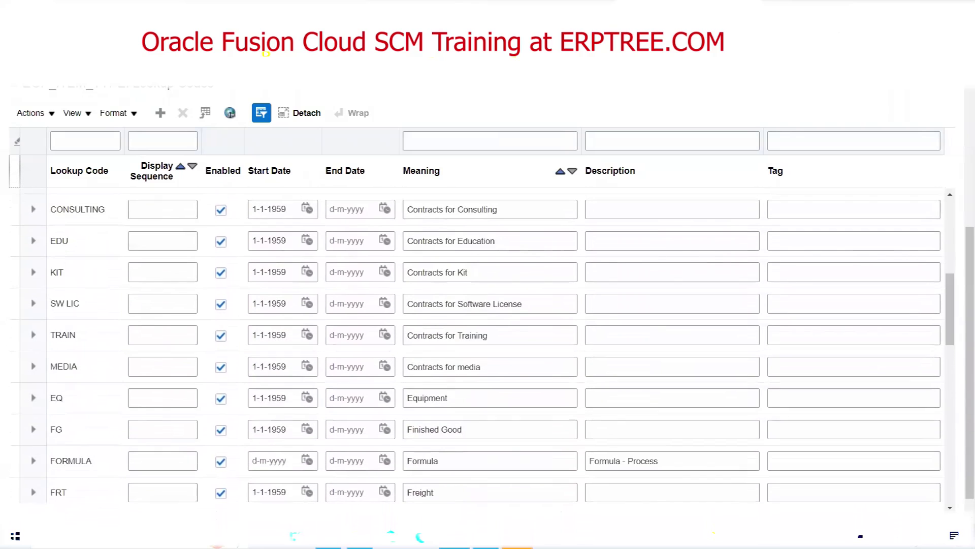
{"action": "left_click_drag", "start_coordinate": [475, 429], "coordinate": [386, 464]}
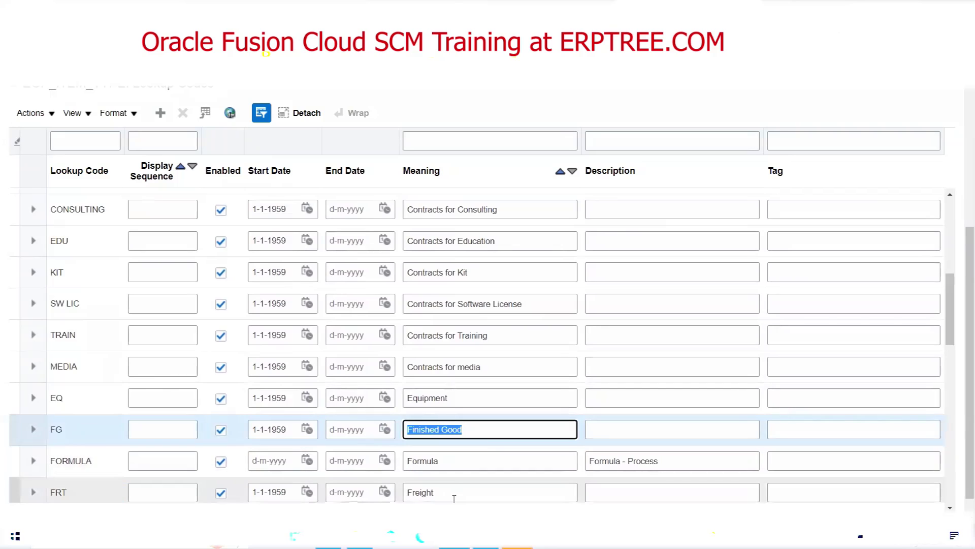
Review the EGP_ITEM_TYPE lookup codes from Equipment back to the first entry in the list.
{"action": "scroll", "coordinate": [457, 435], "scroll_direction": "up", "scroll_amount": 1}
{"action": "double_click", "coordinate": [454, 427]}
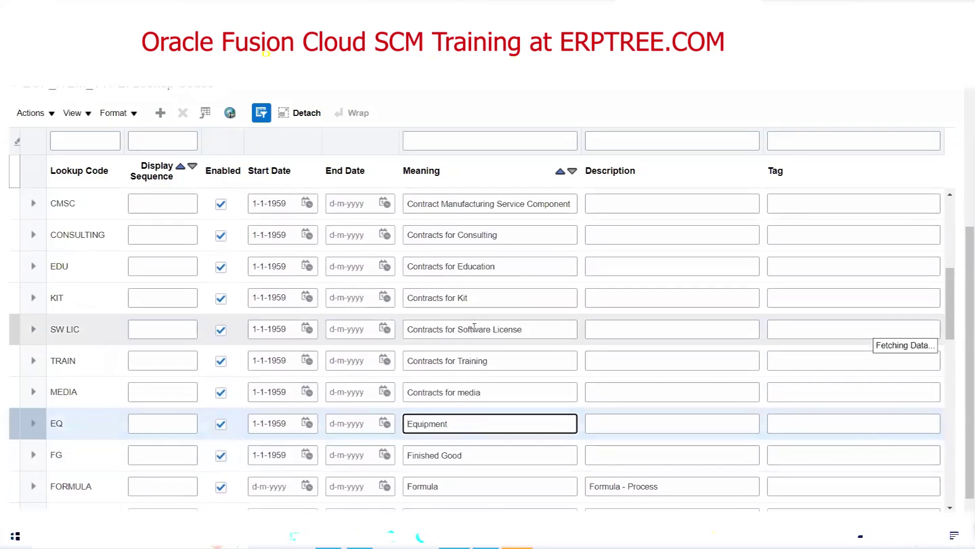
{"action": "scroll", "coordinate": [474, 326], "scroll_direction": "up", "scroll_amount": 3}
{"action": "left_click_drag", "start_coordinate": [952, 260], "coordinate": [960, 204]}
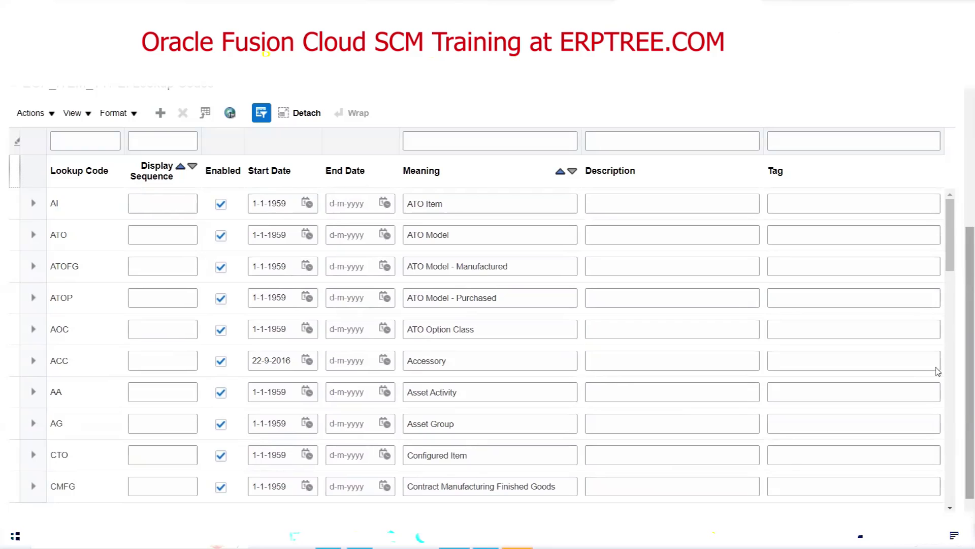
Add a blank lookup code row to EGP_ITEM_TYPE and locate it below the MEDIA code.
{"action": "scroll", "coordinate": [323, 336], "scroll_direction": "up", "scroll_amount": 1}
{"action": "scroll", "coordinate": [322, 336], "scroll_direction": "up", "scroll_amount": 3}
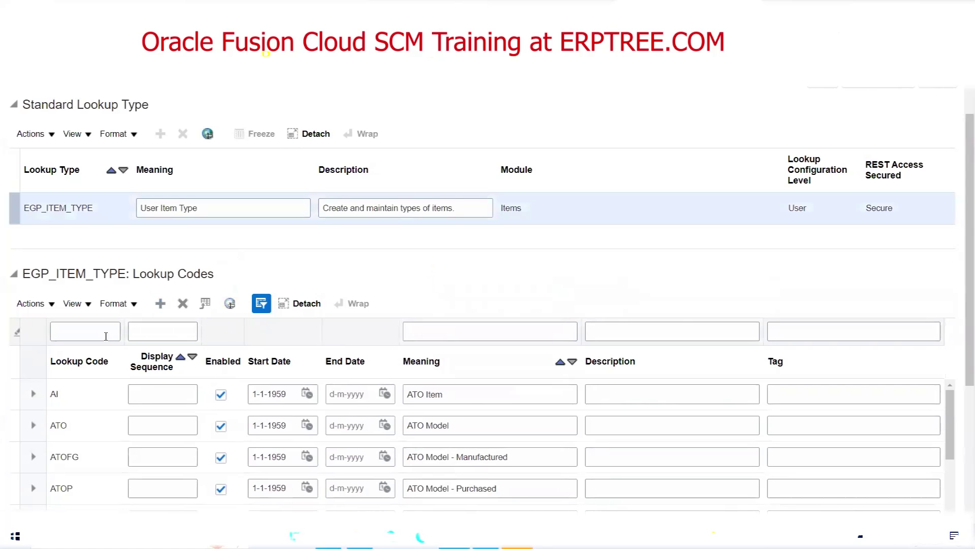
{"action": "scroll", "coordinate": [535, 435], "scroll_direction": "up", "scroll_amount": 2}
{"action": "scroll", "coordinate": [960, 297], "scroll_direction": "down", "scroll_amount": 5}
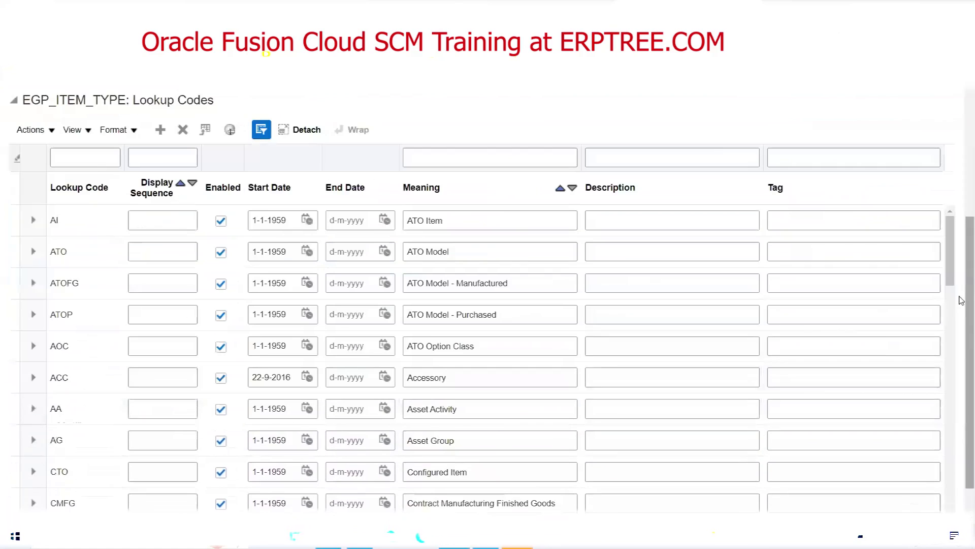
{"action": "scroll", "coordinate": [961, 300], "scroll_direction": "down", "scroll_amount": 1}
{"action": "left_click", "coordinate": [951, 199]}
{"action": "left_click", "coordinate": [950, 190]}
{"action": "left_click", "coordinate": [951, 179]}
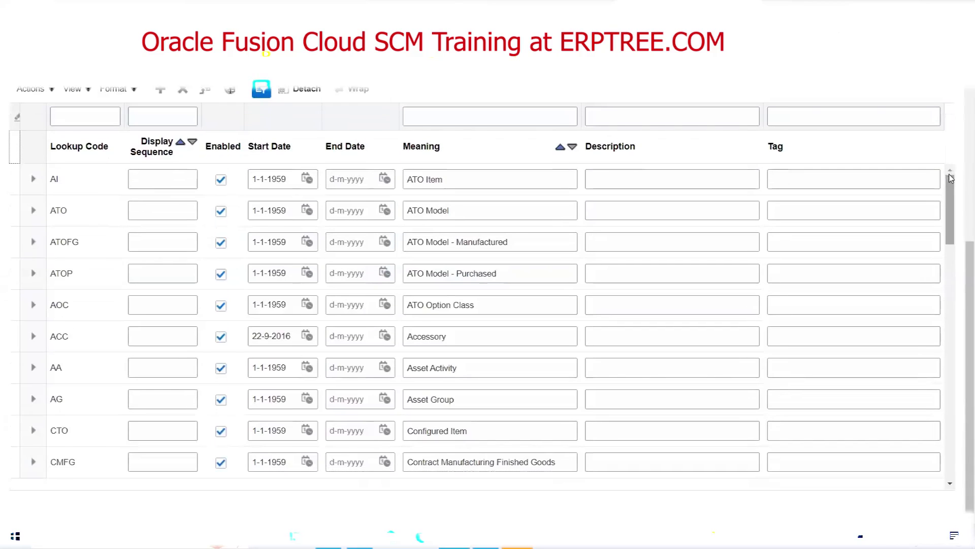
{"action": "scroll", "coordinate": [623, 270], "scroll_direction": "up", "scroll_amount": 5}
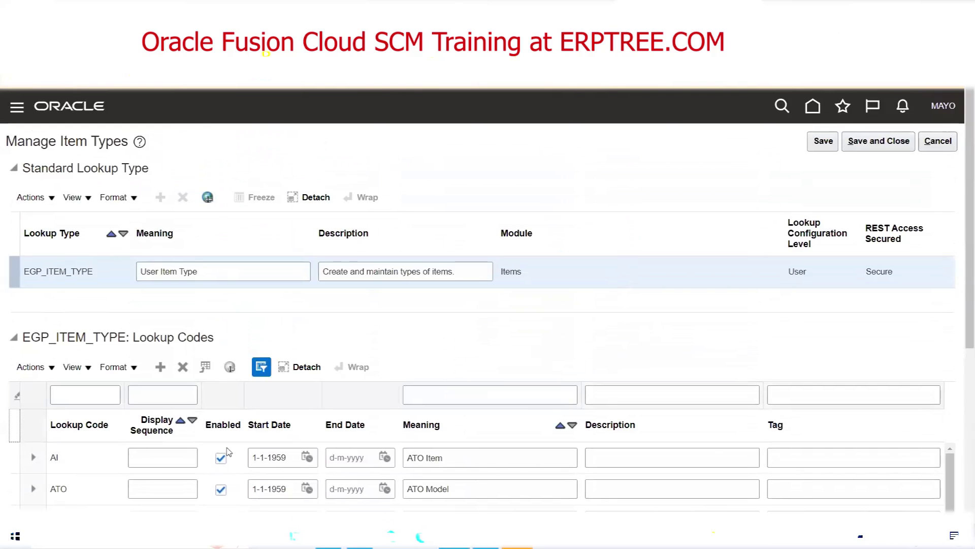
{"action": "scroll", "coordinate": [960, 265], "scroll_direction": "down", "scroll_amount": 5}
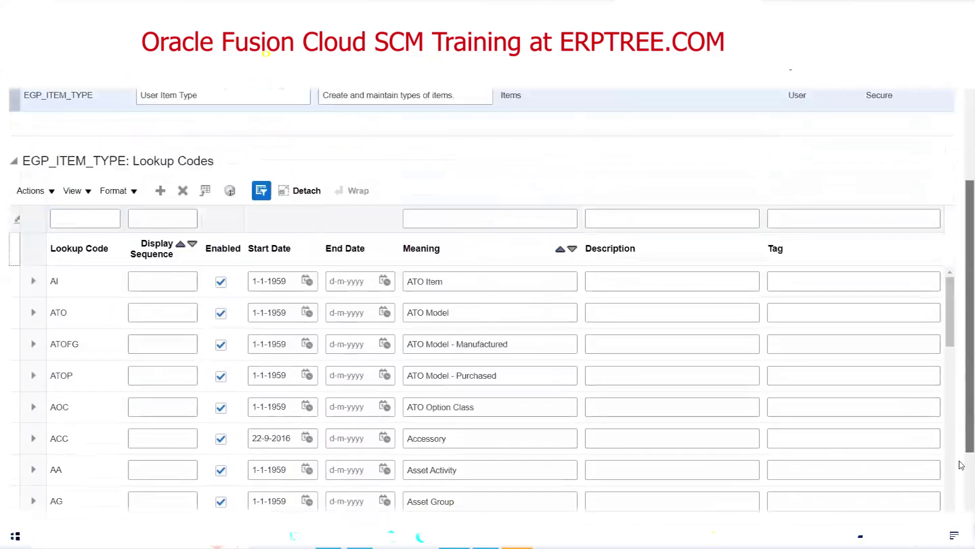
{"action": "left_click_drag", "start_coordinate": [955, 216], "coordinate": [958, 468]}
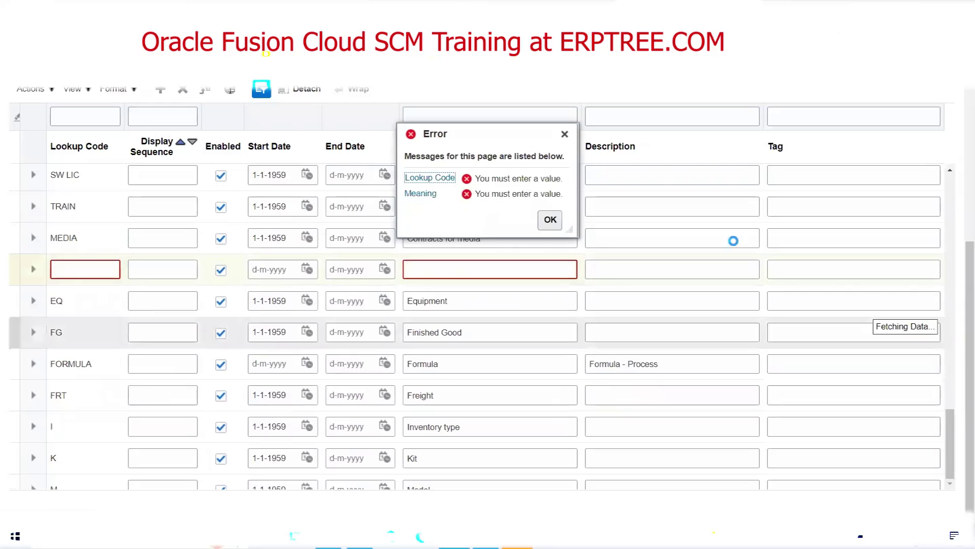
{"action": "left_click", "coordinate": [564, 134]}
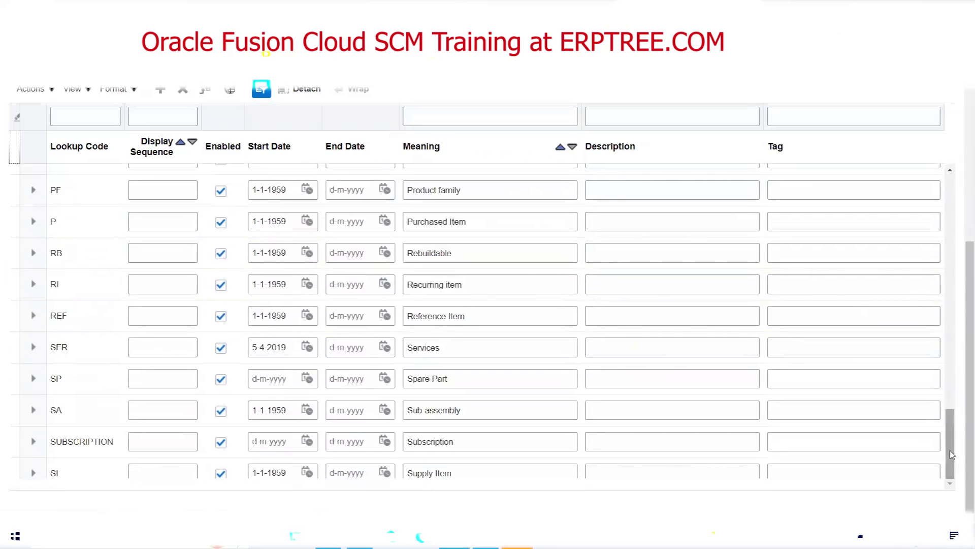
{"action": "left_click_drag", "start_coordinate": [952, 452], "coordinate": [957, 293]}
Enter Medical as both the lookup code and the meaning of the new item type row.
{"action": "left_click", "coordinate": [84, 386]}
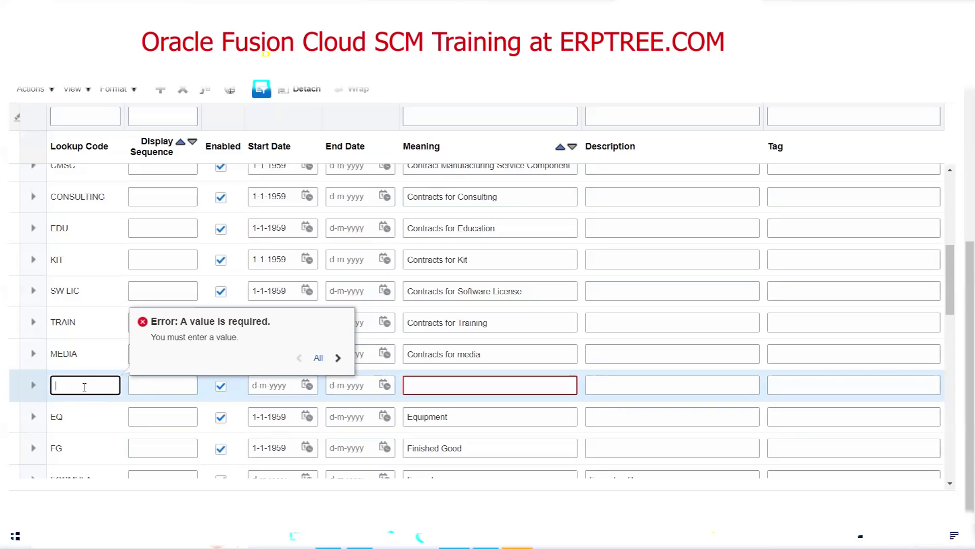
{"action": "type", "text": "ica"}
{"action": "key", "text": "Tab"}
{"action": "key", "text": "Tab"}
{"action": "key", "text": "Tab"}
{"action": "key", "text": "Tab"}
{"action": "key", "text": "Tab"}
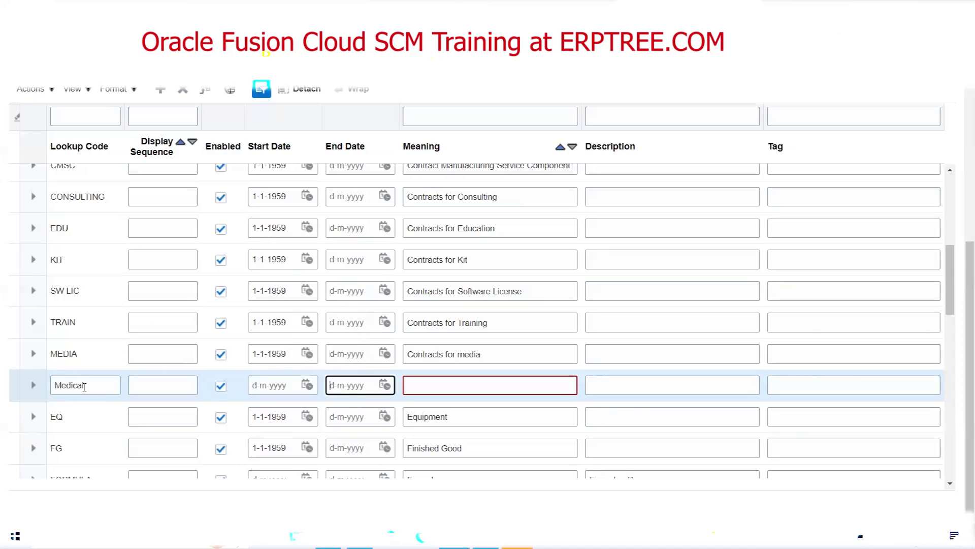
{"action": "type", "text": "Mde"}
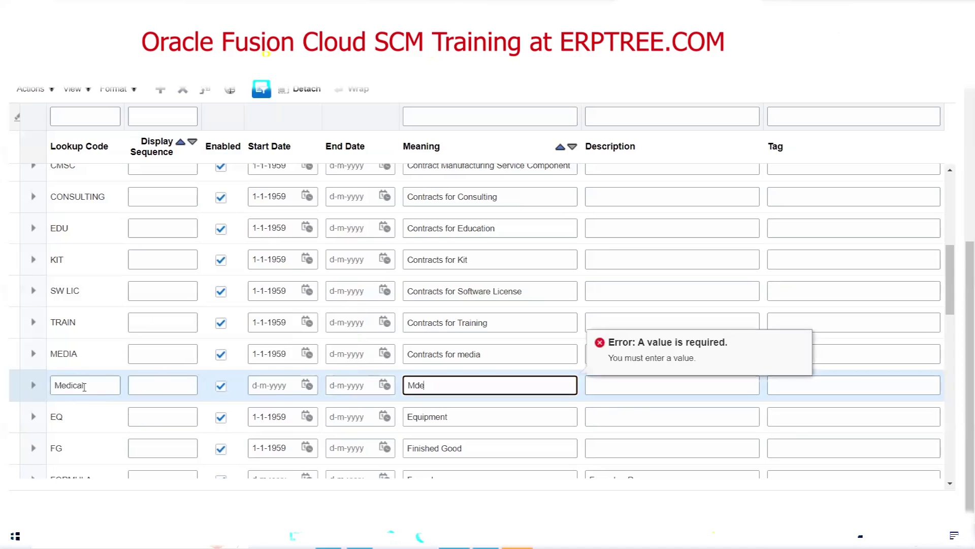
{"action": "key", "text": "BackSpace"}
{"action": "key", "text": "BackSpace"}
{"action": "type", "text": "edical"}
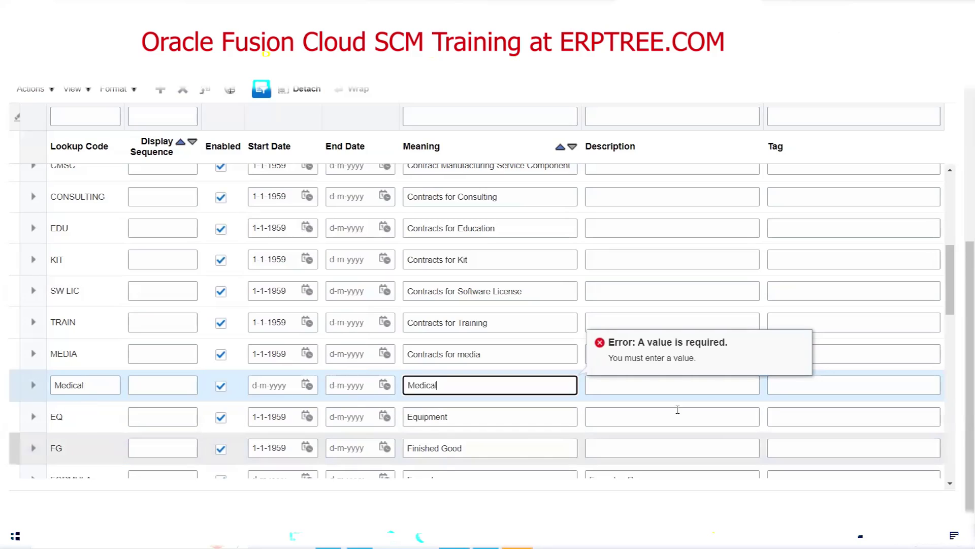
Save the new Medical item type and close Manage Item Types.
{"action": "left_click", "coordinate": [953, 276]}
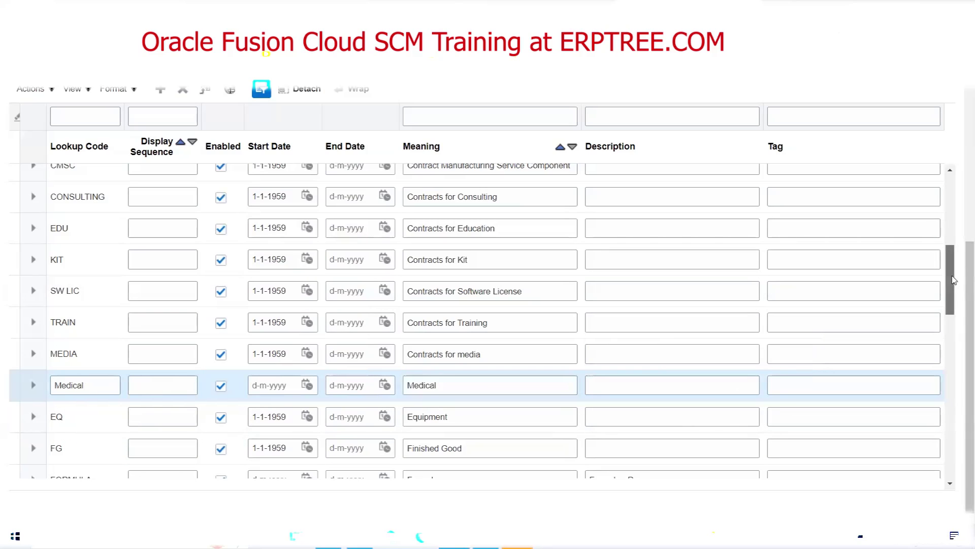
{"action": "left_click_drag", "start_coordinate": [952, 276], "coordinate": [961, 183]}
{"action": "left_click_drag", "start_coordinate": [963, 250], "coordinate": [962, 101]}
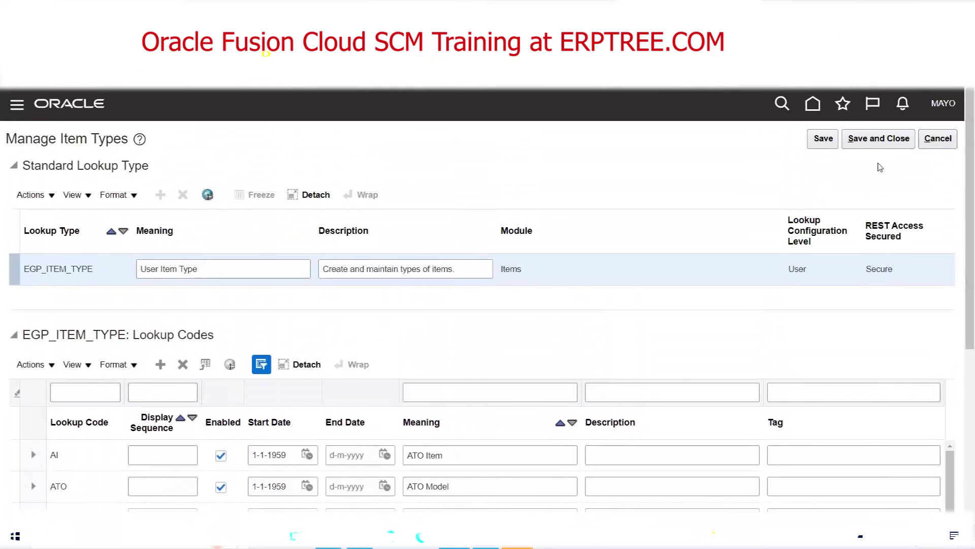
{"action": "left_click", "coordinate": [823, 139]}
{"action": "scroll", "coordinate": [557, 330], "scroll_direction": "down", "scroll_amount": 5}
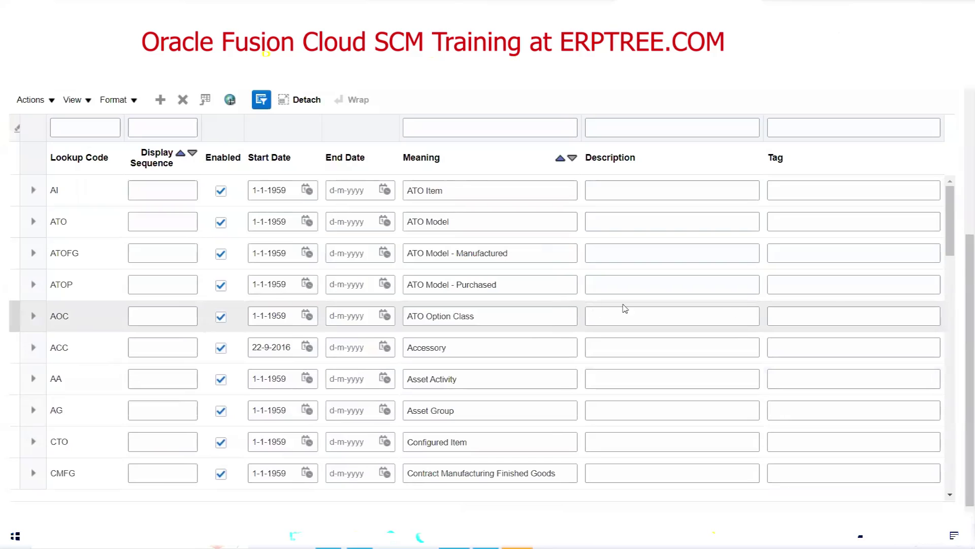
{"action": "left_click_drag", "start_coordinate": [966, 280], "coordinate": [962, 113]}
{"action": "left_click", "coordinate": [879, 141]}
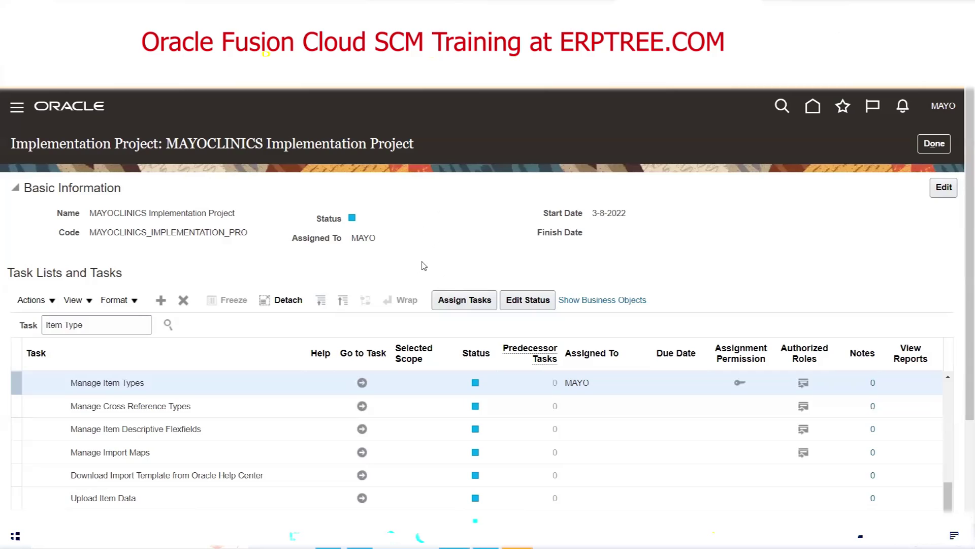
Switch to Excel and check the inventory basic setups list for the entry following Create Item Type.
{"action": "left_click", "coordinate": [328, 537]}
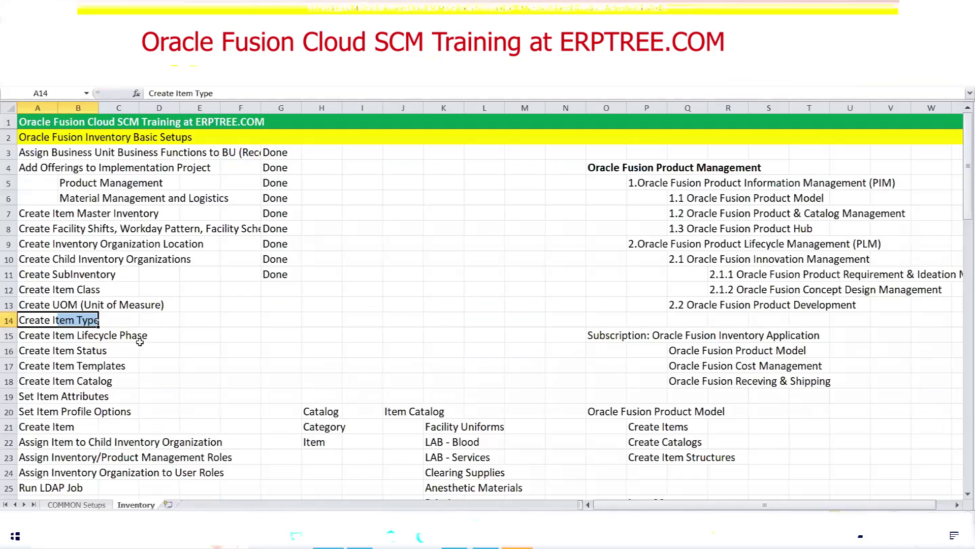
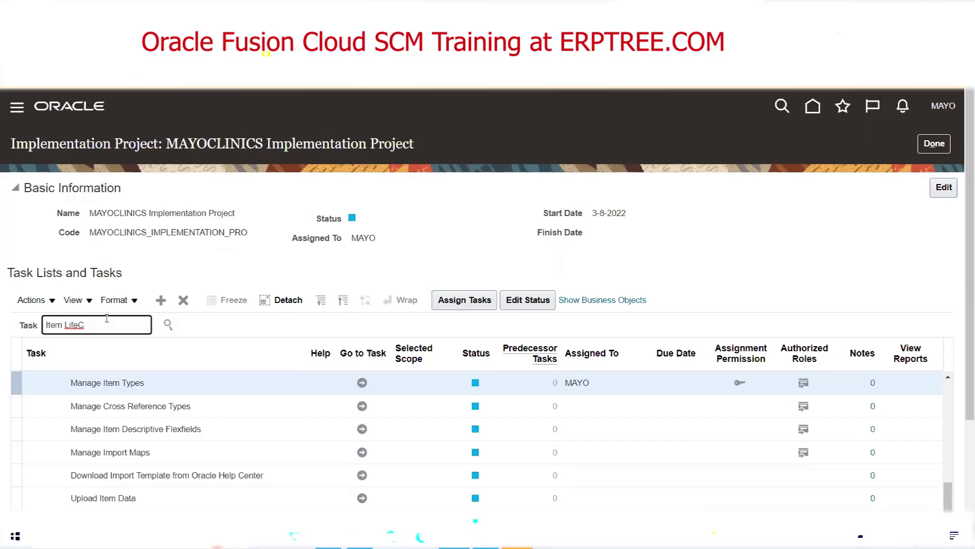
In Oracle Fusion, search the implementation project's tasks for LifeC and open Manage Lifecycle Phases under Product Management's Define Items.
{"action": "key", "text": "BackSpace"}
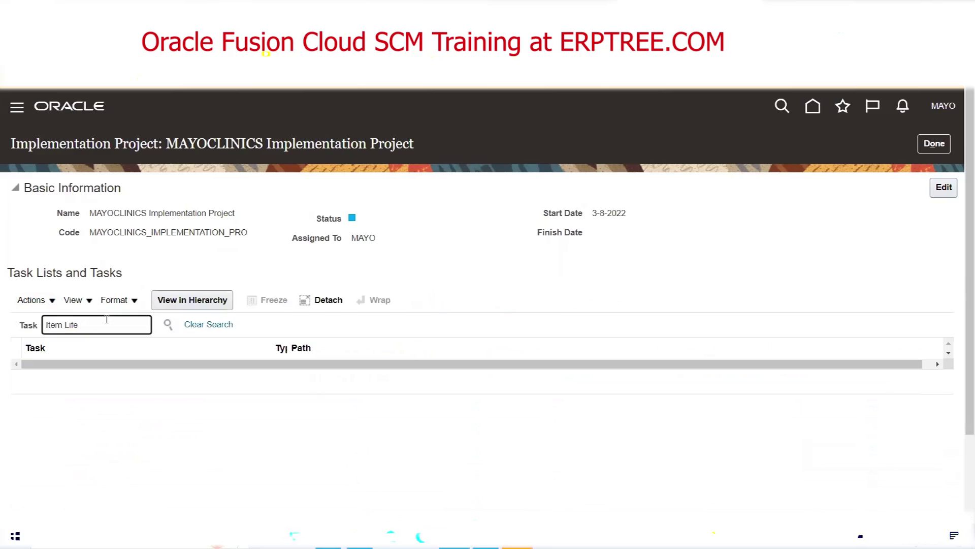
{"action": "left_click_drag", "start_coordinate": [93, 328], "coordinate": [2, 331]}
{"action": "key", "text": "BackSpace"}
{"action": "type", "text": "Life Cy"}
{"action": "key", "text": "BackSpace"}
{"action": "type", "text": "C"}
{"action": "key", "text": "Return"}
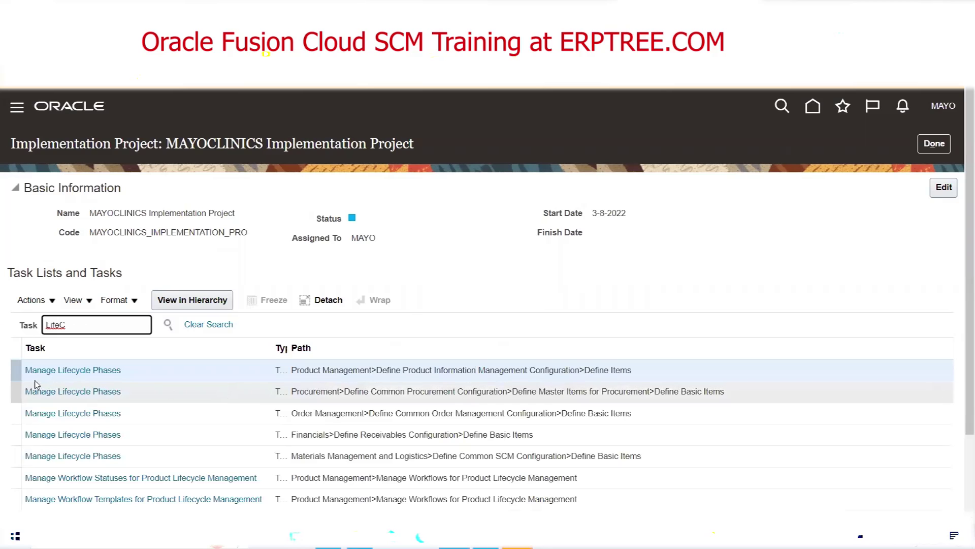
{"action": "left_click", "coordinate": [114, 370]}
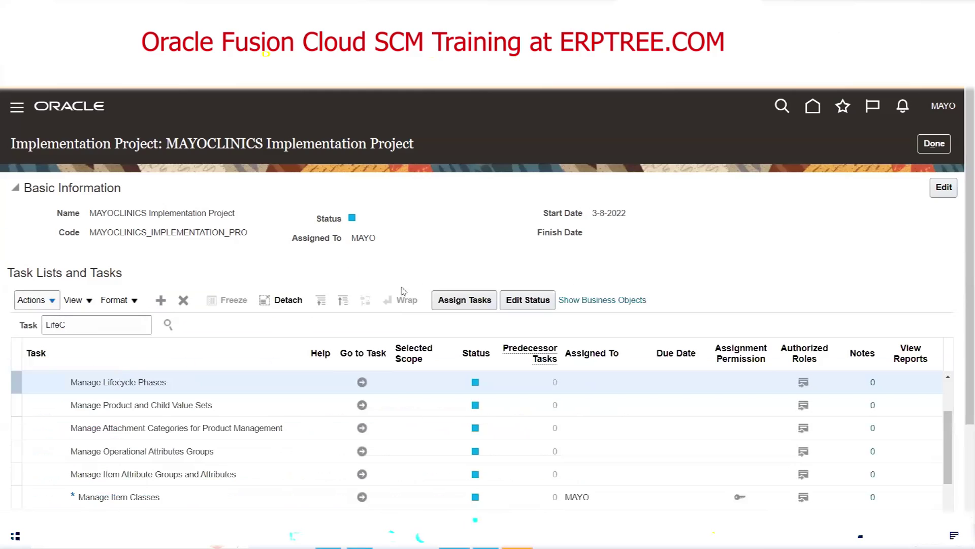
{"action": "left_click", "coordinate": [362, 383]}
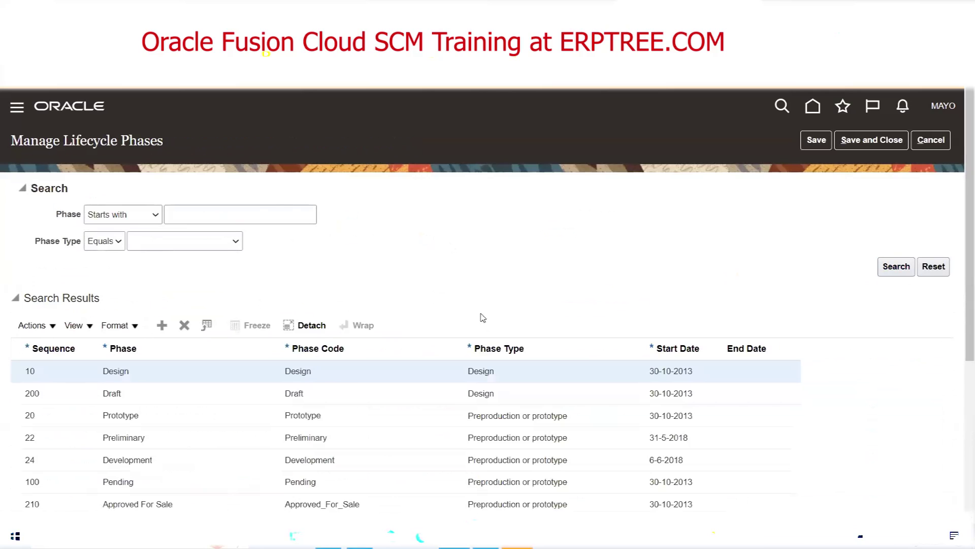
Examine the lifecycle phases and their phase types, including the Prototype, Development and Production phases.
{"action": "scroll", "coordinate": [467, 300], "scroll_direction": "down", "scroll_amount": 3}
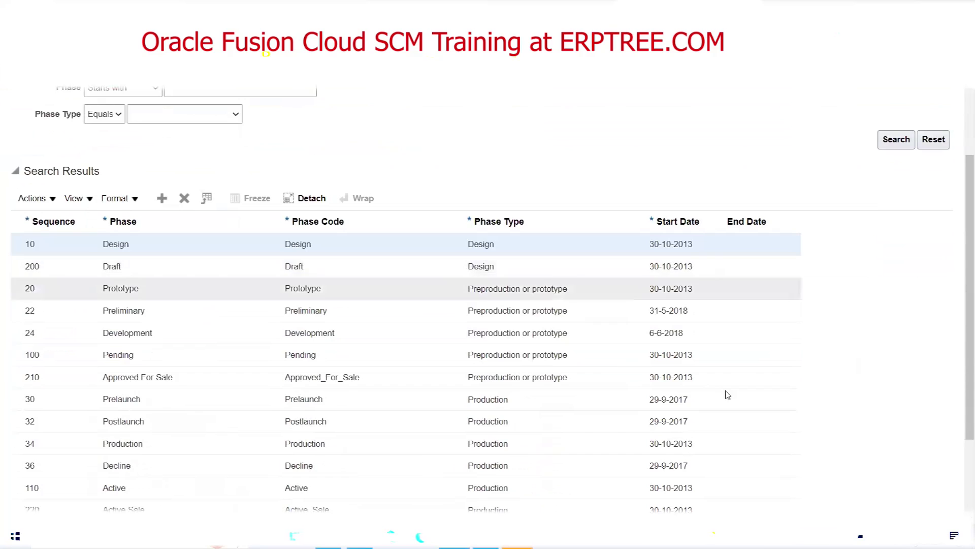
{"action": "left_click_drag", "start_coordinate": [959, 316], "coordinate": [961, 373]}
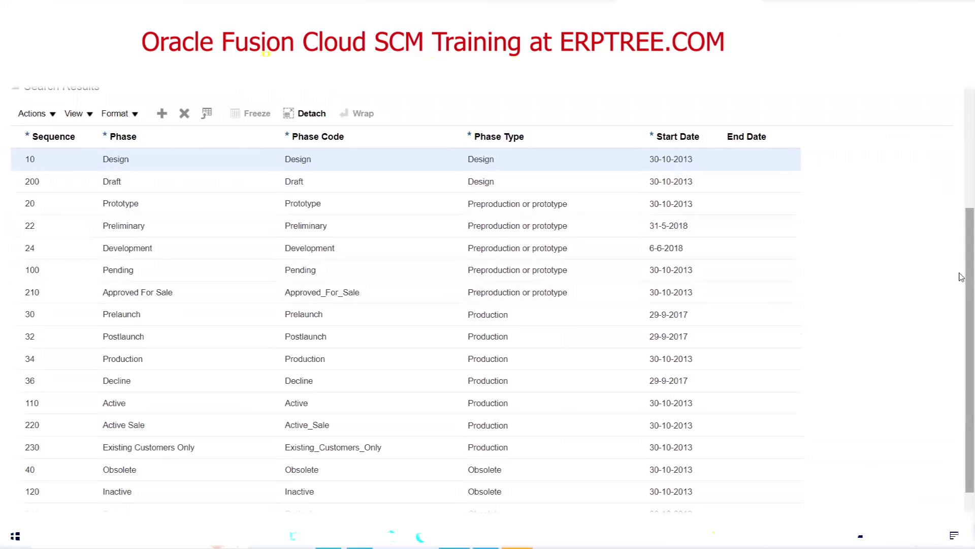
{"action": "left_click_drag", "start_coordinate": [962, 277], "coordinate": [962, 238]}
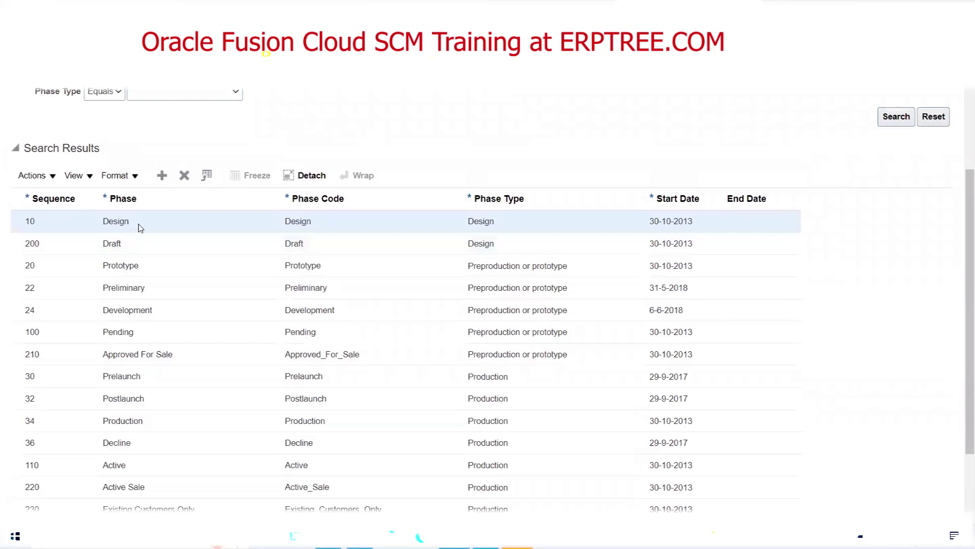
{"action": "left_click", "coordinate": [145, 266]}
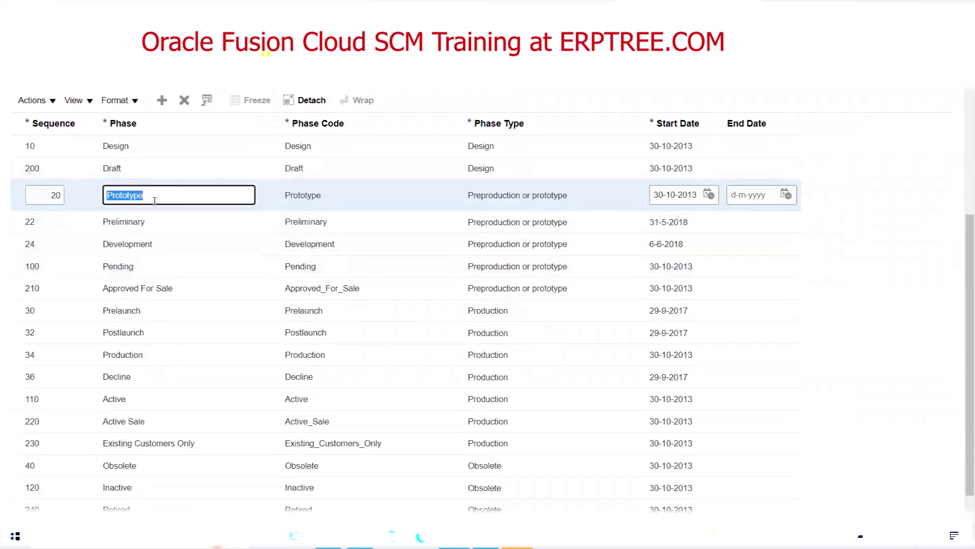
{"action": "left_click", "coordinate": [168, 245]}
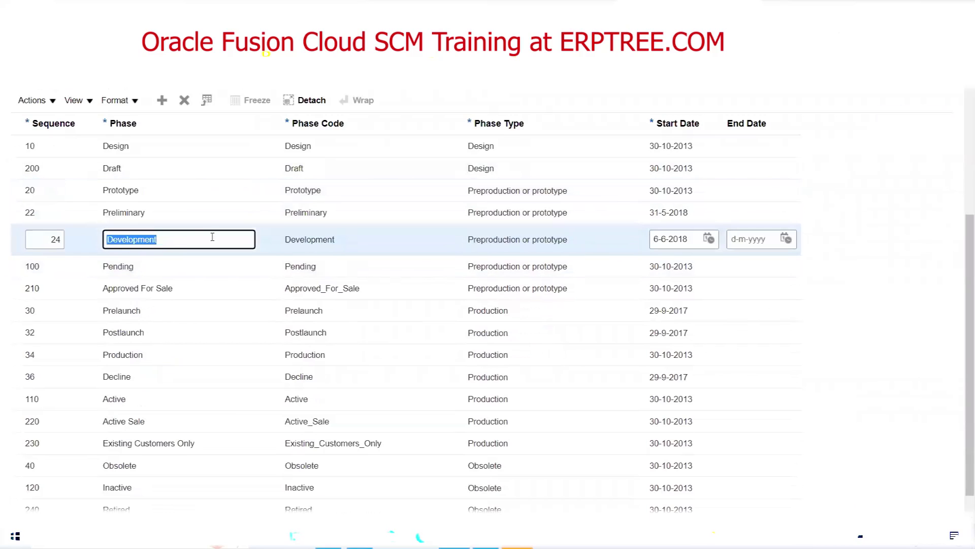
{"action": "left_click", "coordinate": [157, 354]}
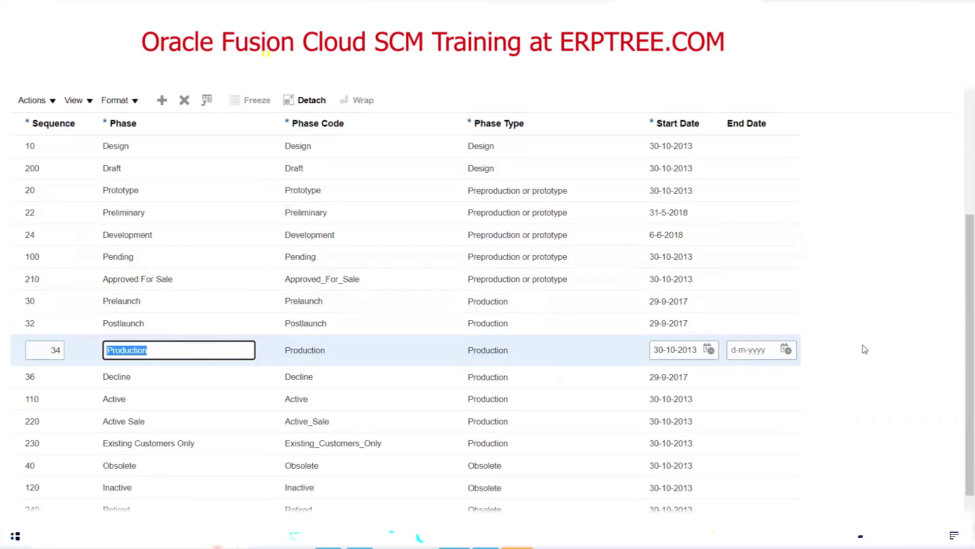
{"action": "scroll", "coordinate": [865, 351], "scroll_direction": "up", "scroll_amount": 4}
{"action": "scroll", "coordinate": [865, 349], "scroll_direction": "down", "scroll_amount": 3}
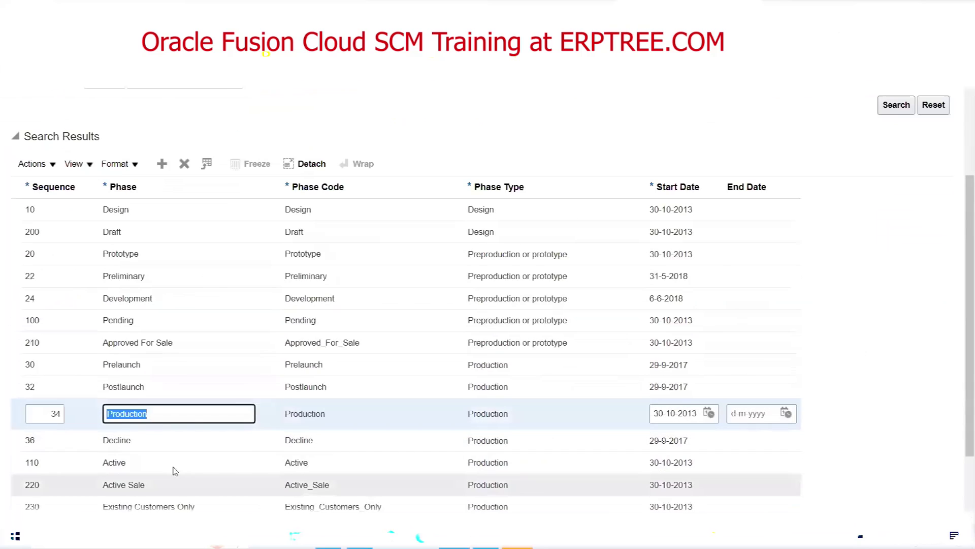
{"action": "left_click", "coordinate": [319, 424]}
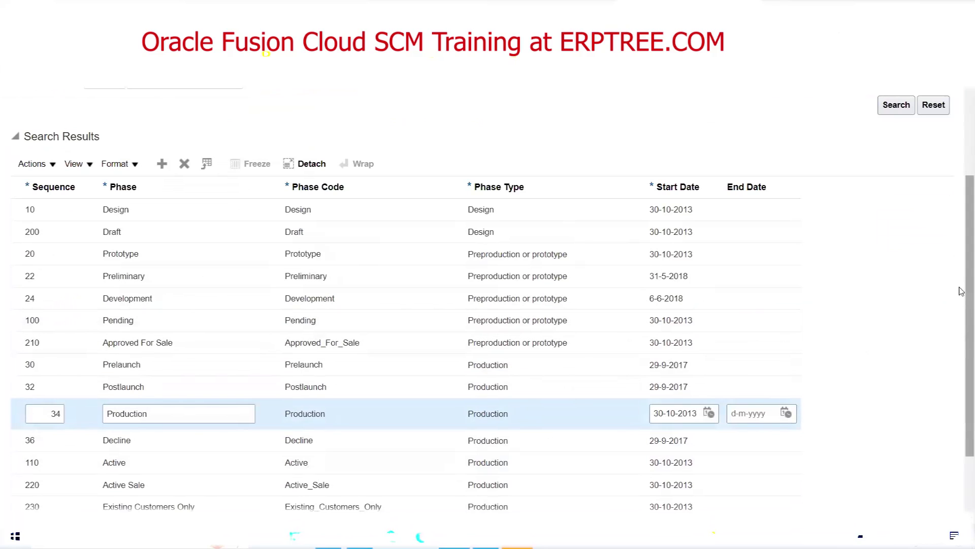
{"action": "scroll", "coordinate": [962, 295], "scroll_direction": "down", "scroll_amount": 3}
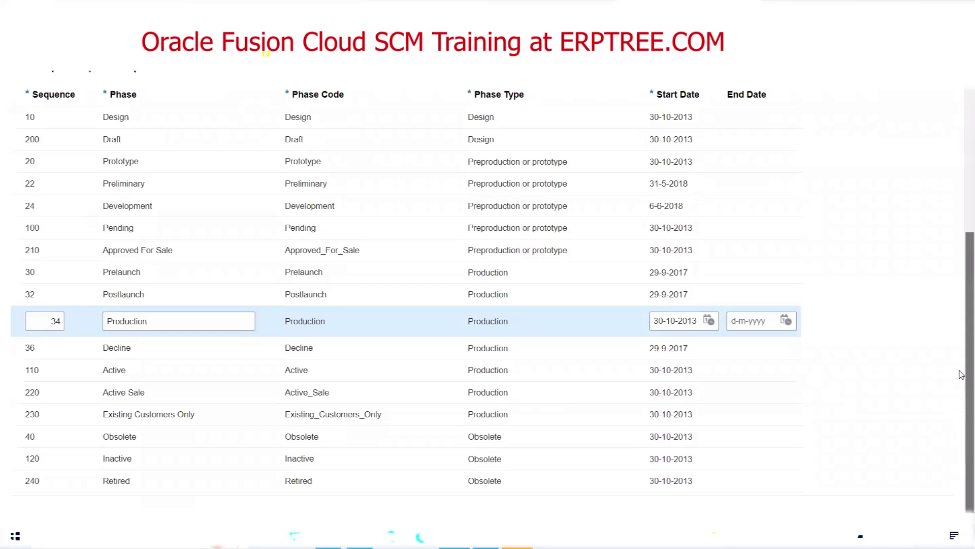
{"action": "scroll", "coordinate": [961, 217], "scroll_direction": "up", "scroll_amount": 5}
{"action": "scroll", "coordinate": [961, 217], "scroll_direction": "up", "scroll_amount": 2}
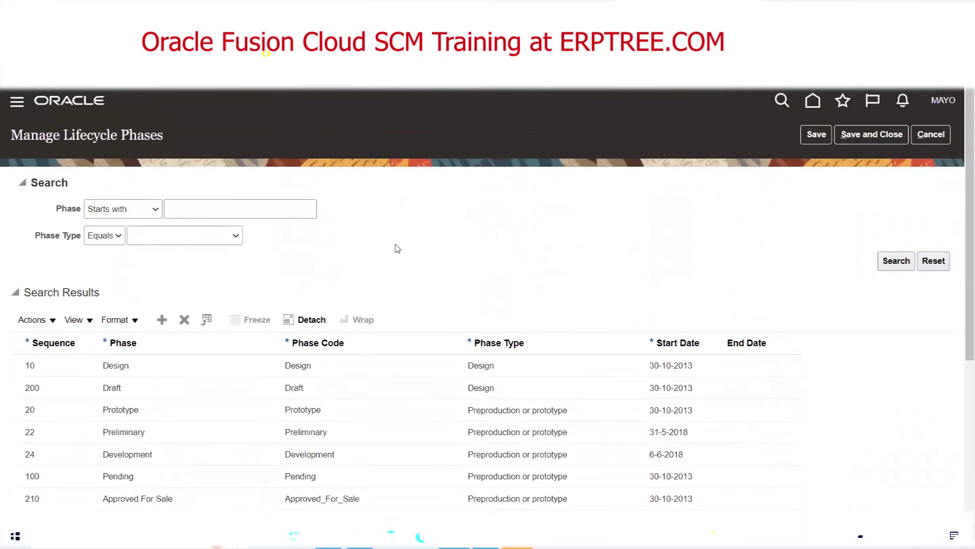
{"action": "scroll", "coordinate": [398, 248], "scroll_direction": "down", "scroll_amount": 4}
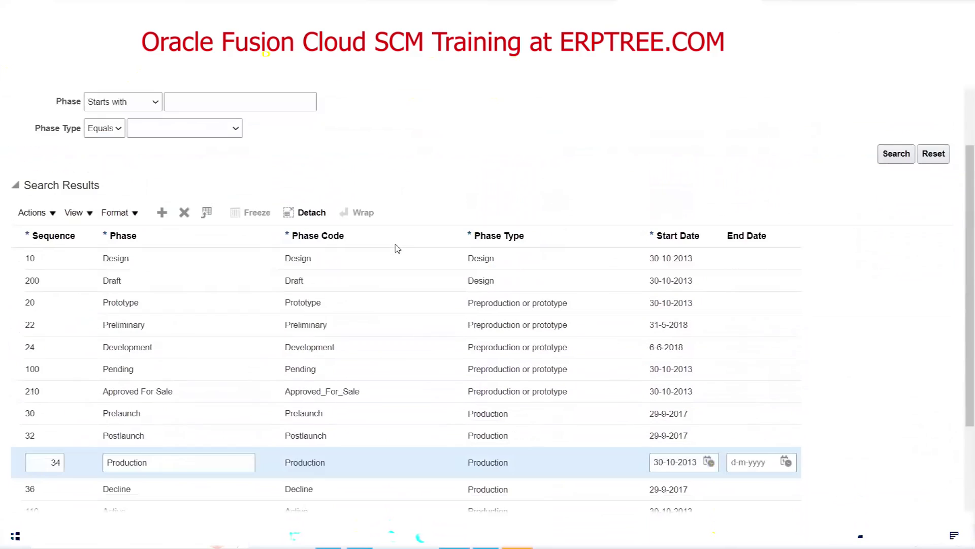
{"action": "scroll", "coordinate": [667, 328], "scroll_direction": "down", "scroll_amount": 3}
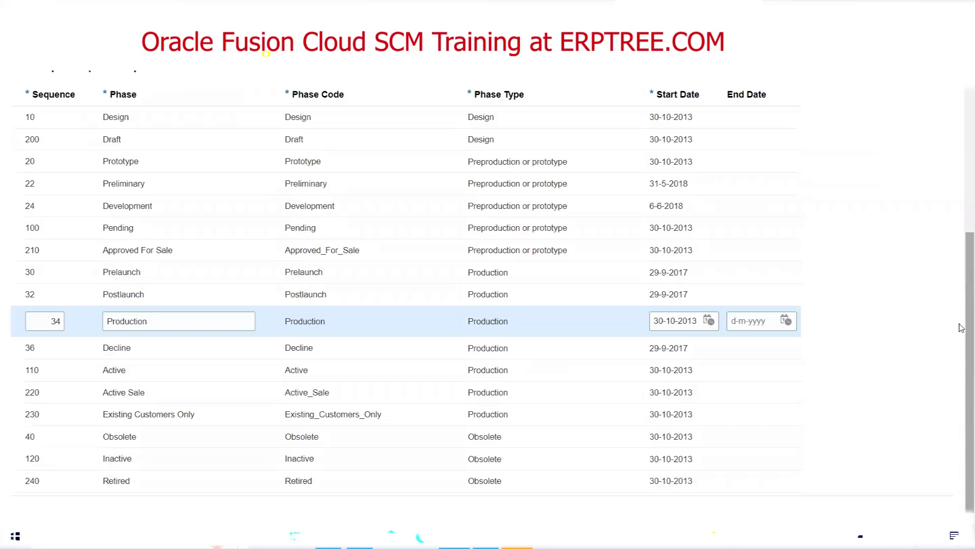
Add a new lifecycle phase row to the search results and set its sequence to 111.
{"action": "left_click_drag", "start_coordinate": [961, 341], "coordinate": [961, 225]}
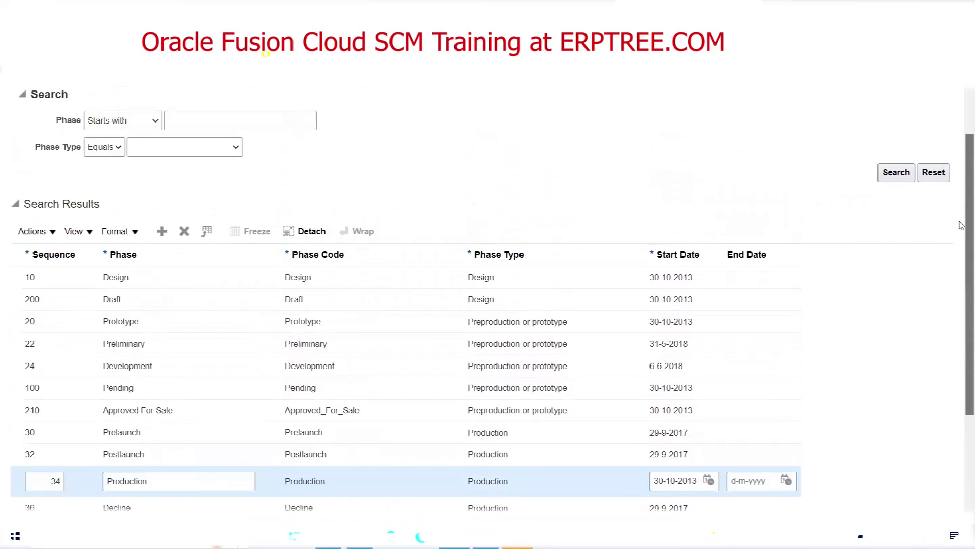
{"action": "mouse_move", "coordinate": [961, 225]}
{"action": "left_mouse_down"}
{"action": "mouse_move", "coordinate": [961, 342]}
{"action": "mouse_move", "coordinate": [962, 222]}
{"action": "left_mouse_up"}
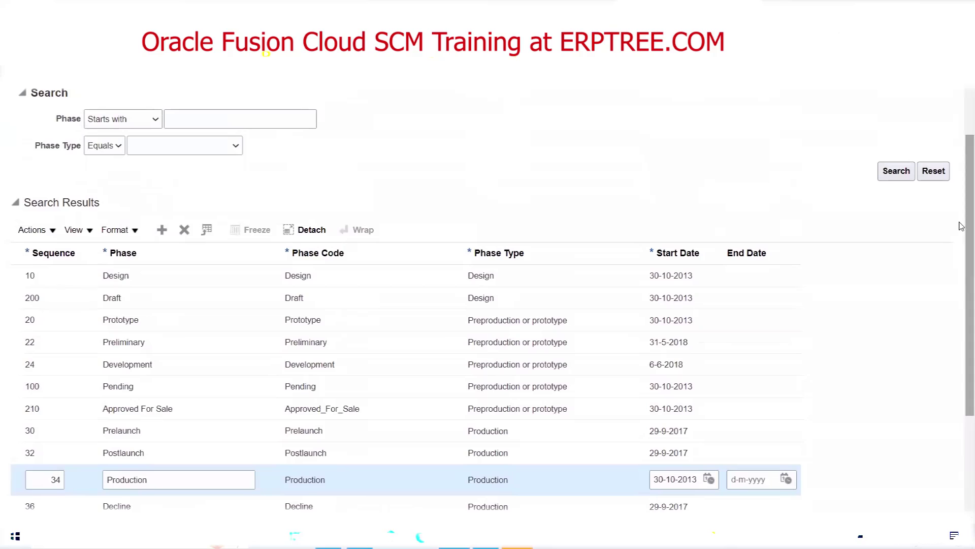
{"action": "left_click", "coordinate": [495, 254]}
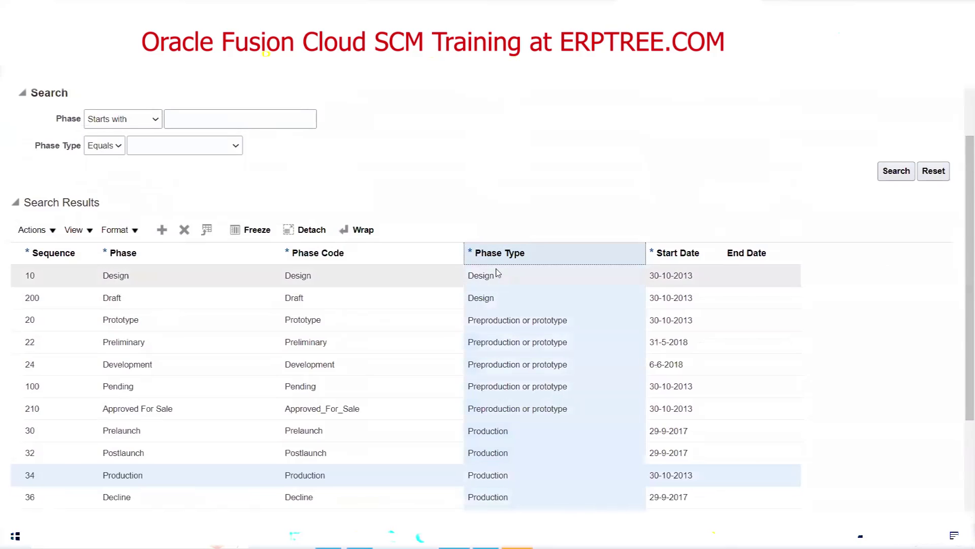
{"action": "scroll", "coordinate": [156, 220], "scroll_direction": "up", "scroll_amount": 2}
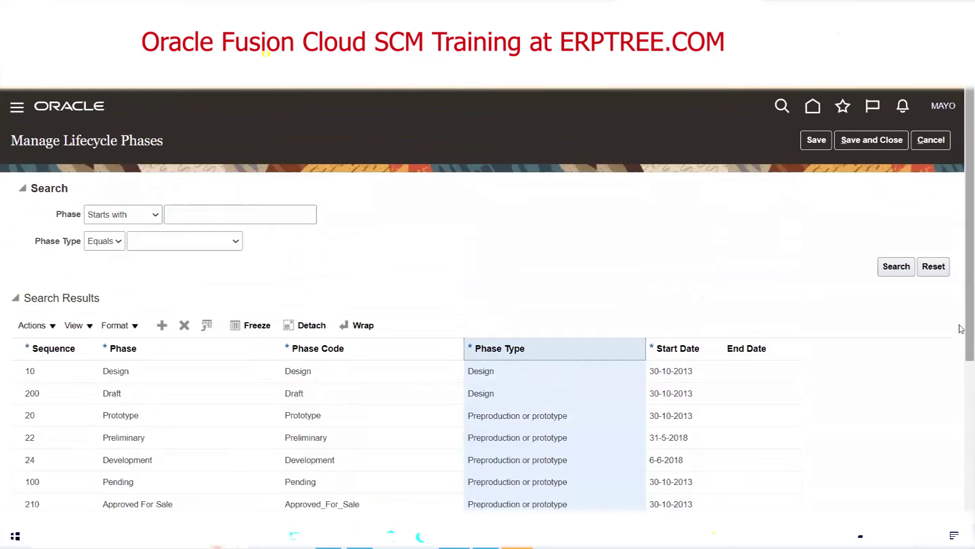
{"action": "scroll", "coordinate": [844, 374], "scroll_direction": "down", "scroll_amount": 5}
{"action": "scroll", "coordinate": [405, 170], "scroll_direction": "up", "scroll_amount": 3}
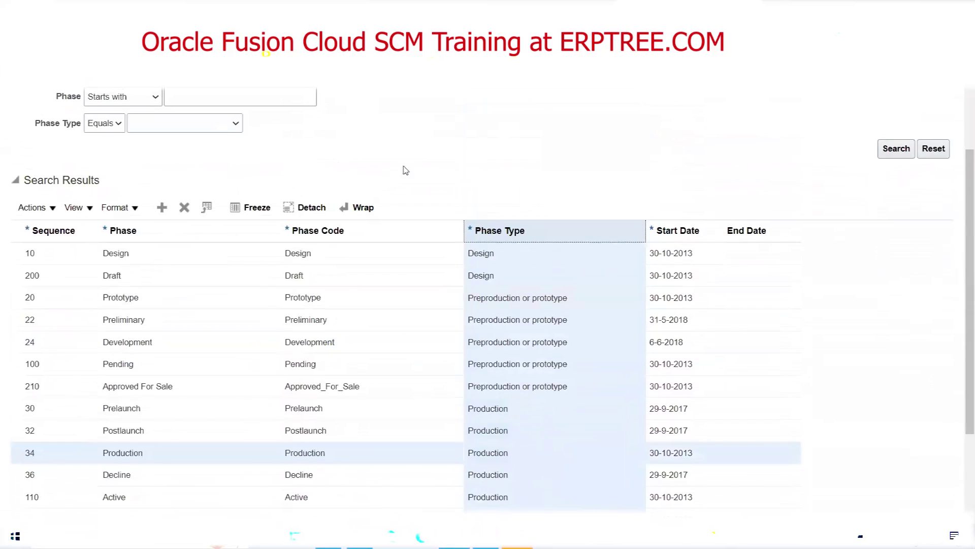
{"action": "left_click", "coordinate": [162, 207]}
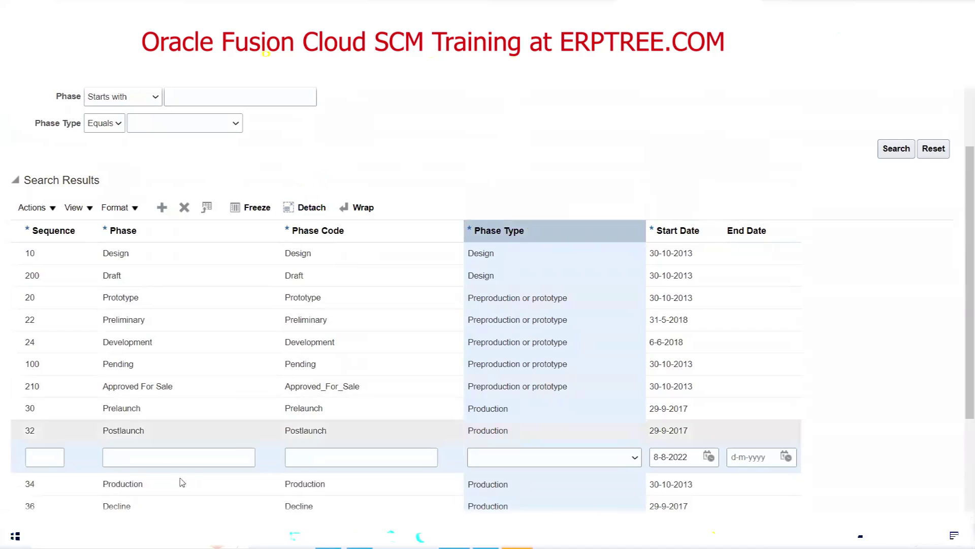
{"action": "left_click", "coordinate": [54, 455]}
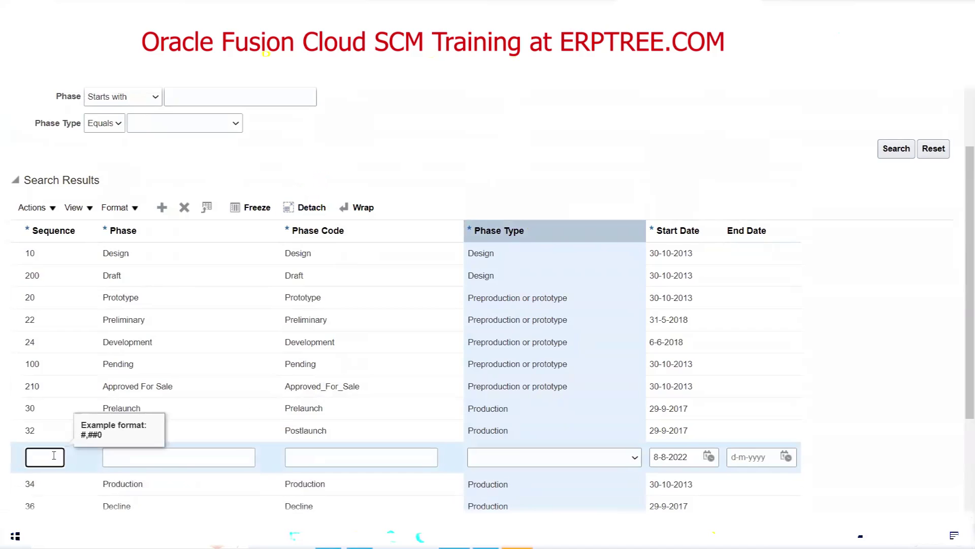
{"action": "type", "text": "111"}
{"action": "key", "text": "Tab"}
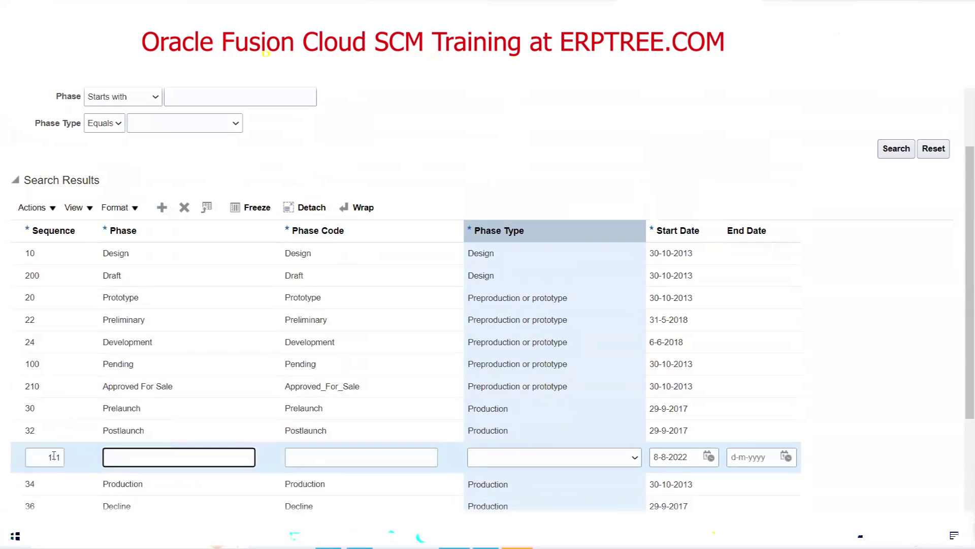
Name the new phase M Production and reuse the same text as its phase code.
{"action": "type", "text": "M Production"}
{"action": "left_click_drag", "start_coordinate": [188, 458], "coordinate": [105, 459]}
{"action": "key", "text": "ctrl+c"}
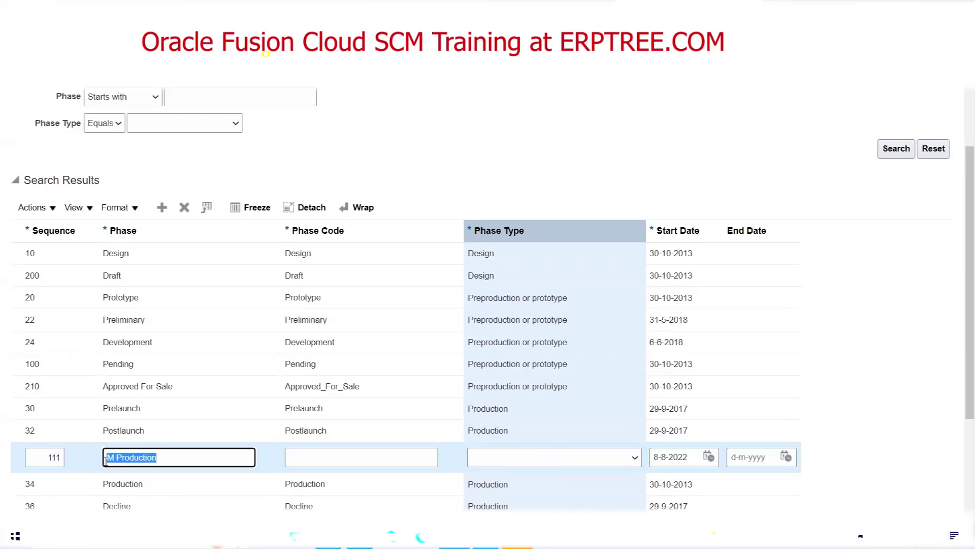
{"action": "left_click", "coordinate": [309, 458]}
{"action": "key", "text": "ctrl+v"}
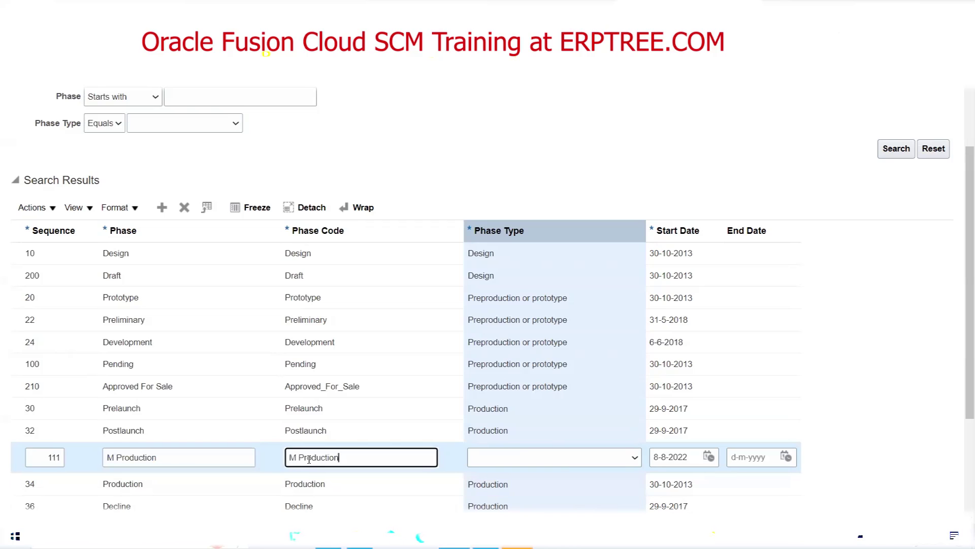
Set the M Production phase's phase type to Production.
{"action": "left_click", "coordinate": [633, 456]}
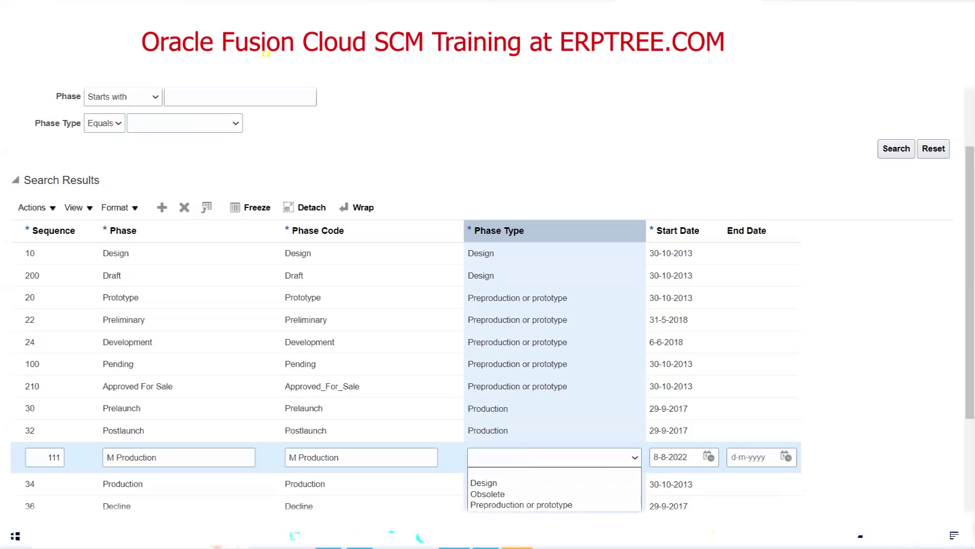
{"action": "scroll", "coordinate": [794, 399], "scroll_direction": "down", "scroll_amount": 2}
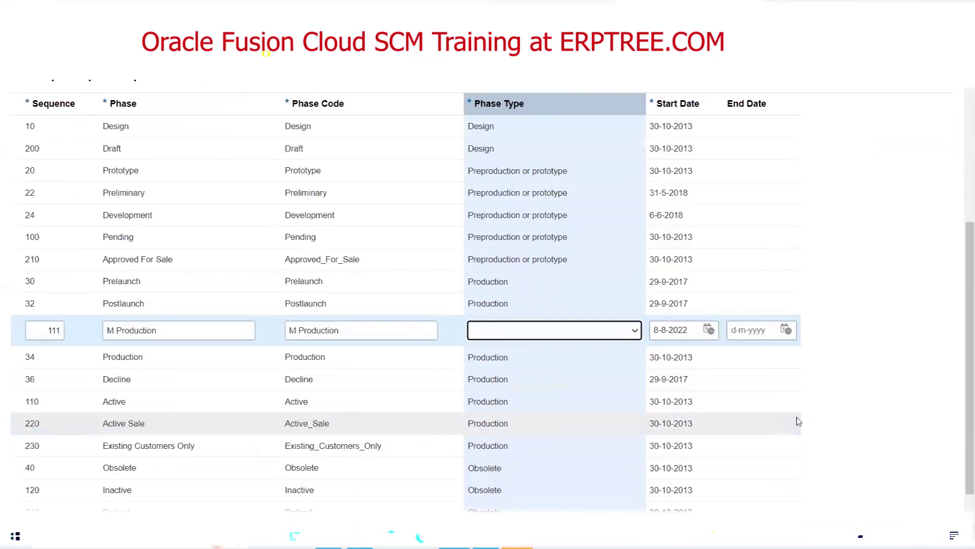
{"action": "left_click", "coordinate": [617, 327]}
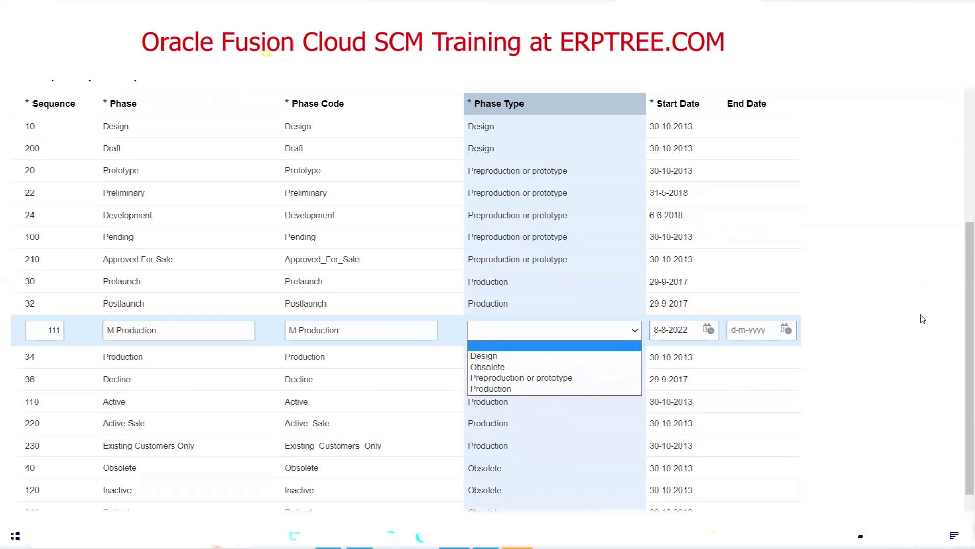
{"action": "scroll", "coordinate": [908, 305], "scroll_direction": "up", "scroll_amount": 5}
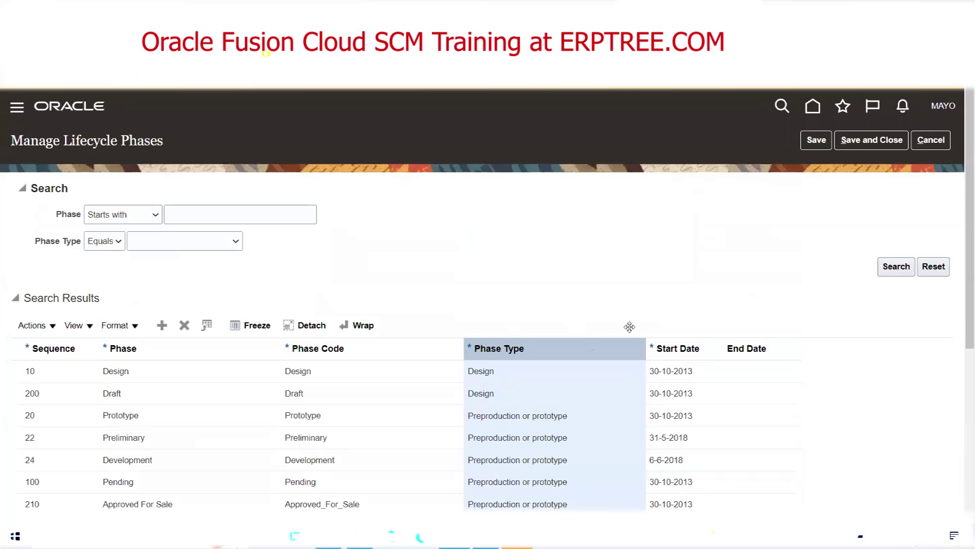
{"action": "scroll", "coordinate": [721, 269], "scroll_direction": "down", "scroll_amount": 3}
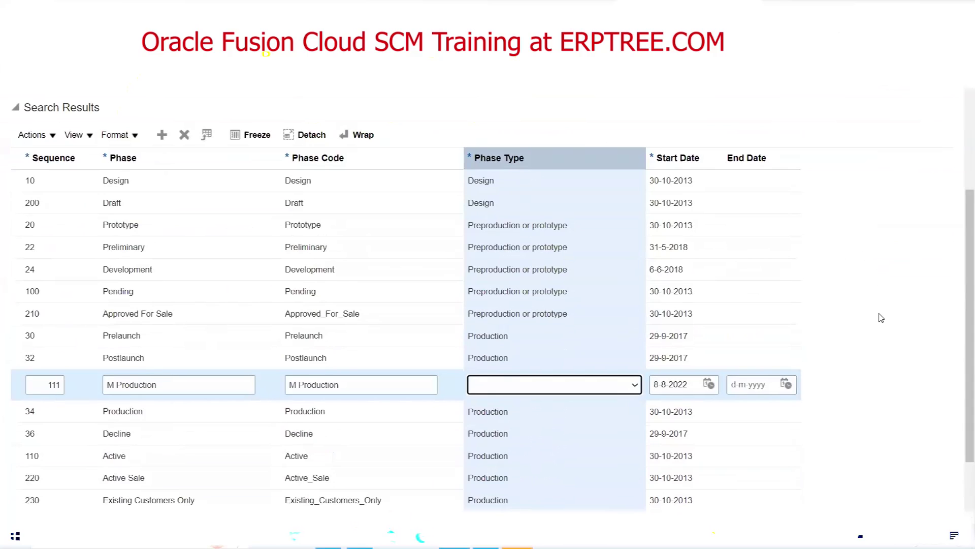
{"action": "left_click", "coordinate": [636, 385]}
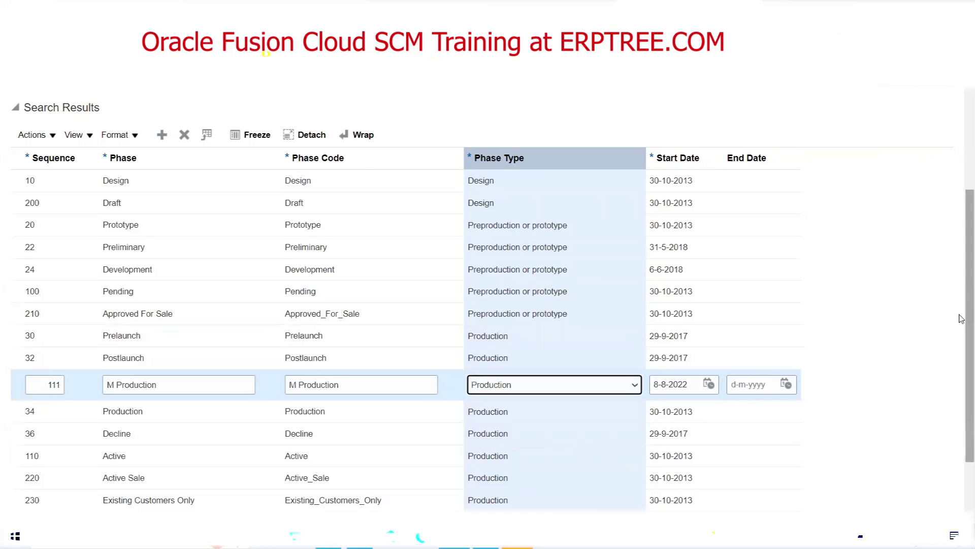
Try to save the new M Production lifecycle phase.
{"action": "scroll", "coordinate": [963, 323], "scroll_direction": "up", "scroll_amount": 3}
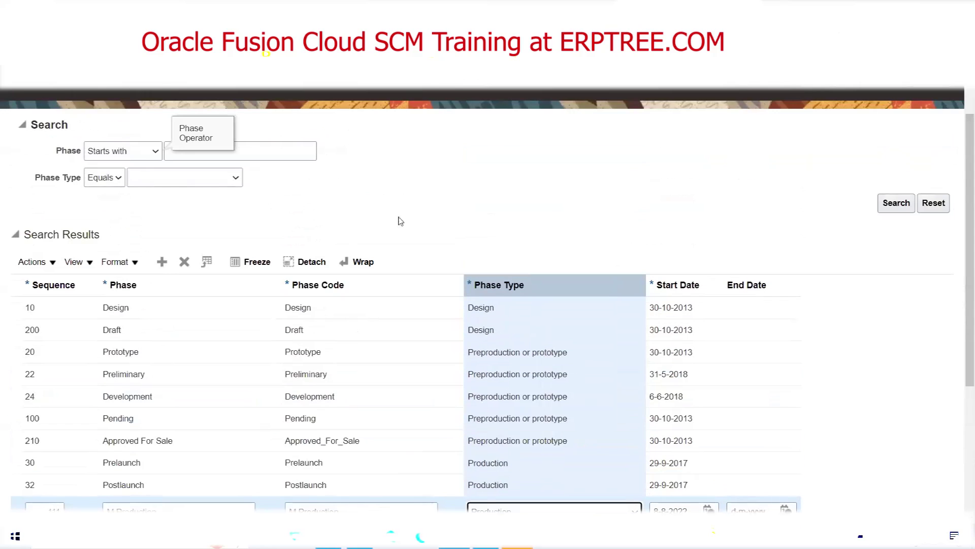
{"action": "scroll", "coordinate": [463, 202], "scroll_direction": "down", "scroll_amount": 2}
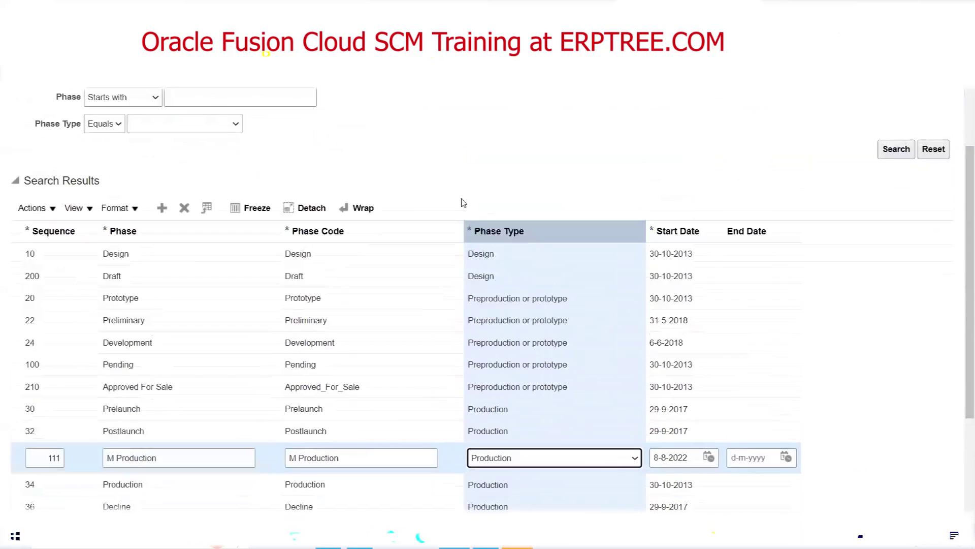
{"action": "scroll", "coordinate": [546, 183], "scroll_direction": "up", "scroll_amount": 3}
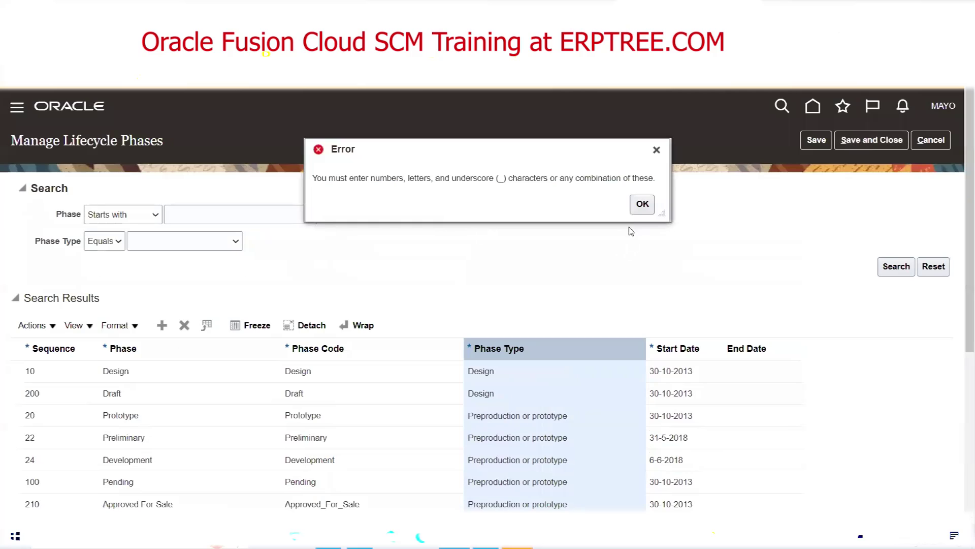
{"action": "left_click", "coordinate": [642, 205]}
Change the new phase's code to M_Production and its phase name to MProduction.
{"action": "scroll", "coordinate": [477, 255], "scroll_direction": "down", "scroll_amount": 5}
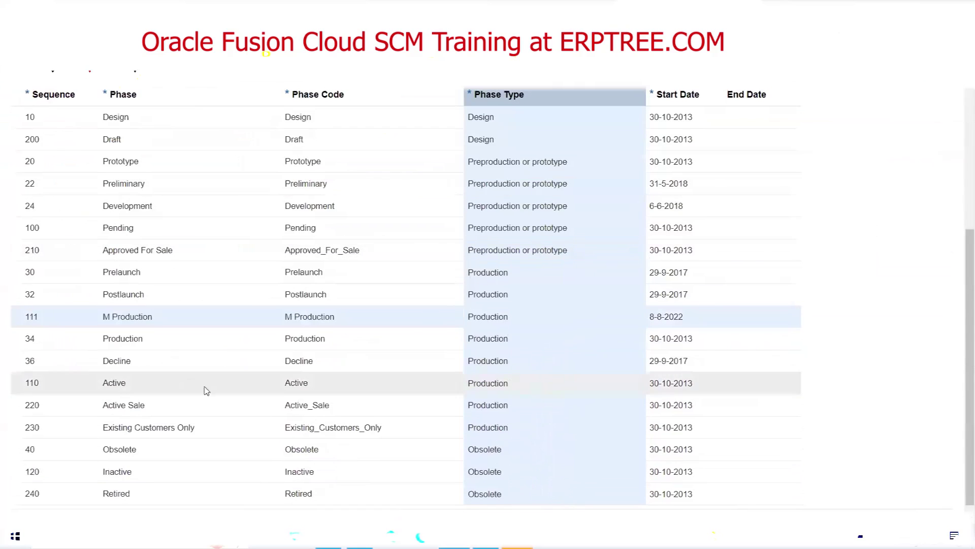
{"action": "left_click", "coordinate": [108, 313]}
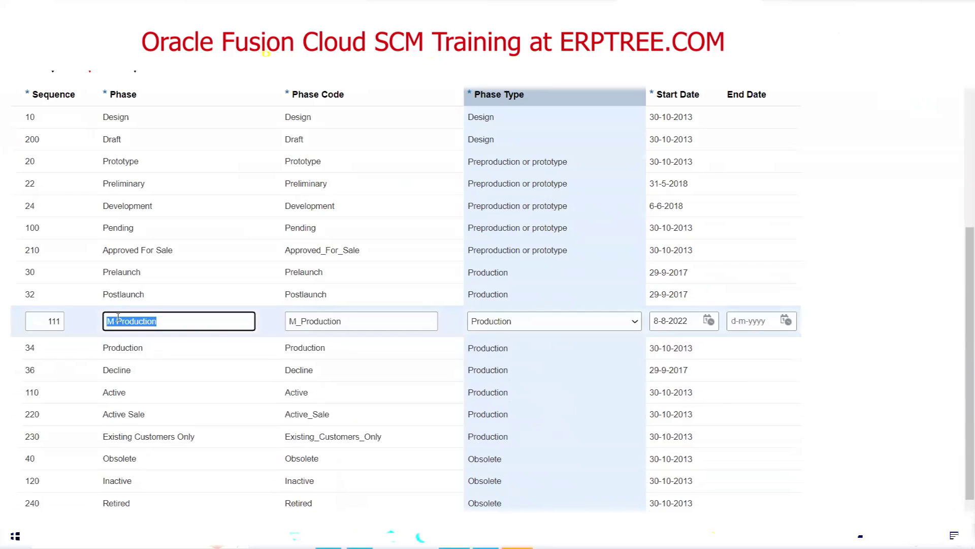
{"action": "left_click", "coordinate": [117, 318]}
{"action": "key", "text": "BackSpace"}
Save the new MProduction lifecycle phase and close Manage Lifecycle Phases.
{"action": "scroll", "coordinate": [813, 213], "scroll_direction": "up", "scroll_amount": 4}
{"action": "left_click", "coordinate": [813, 86]}
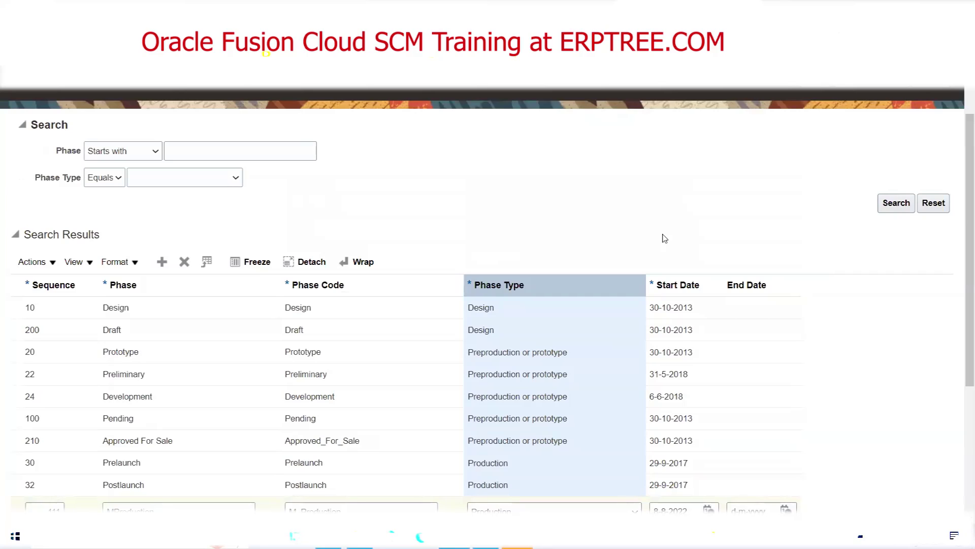
{"action": "scroll", "coordinate": [813, 224], "scroll_direction": "up", "scroll_amount": 2}
{"action": "left_click", "coordinate": [868, 144]}
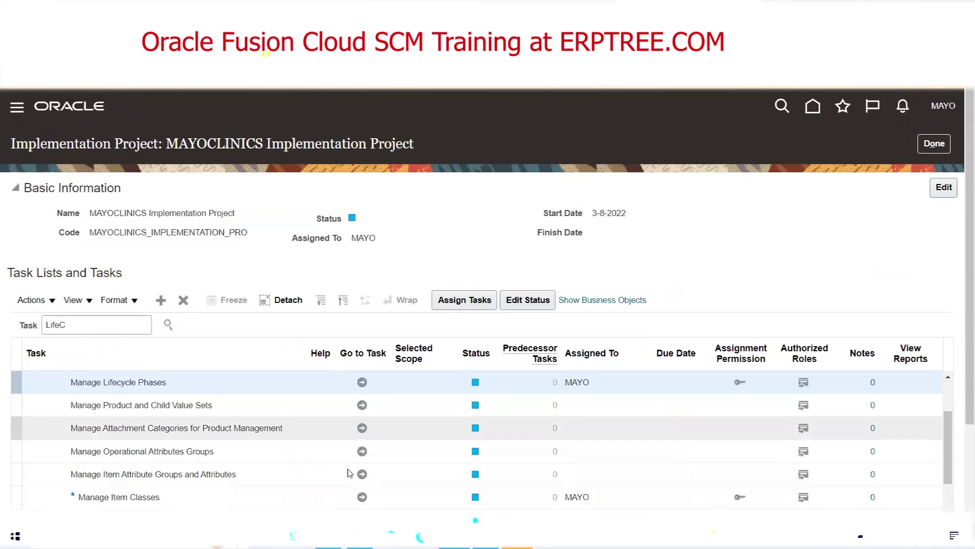
Switch to Excel and check the inventory basic setups list for the entry following Create Item Lifecycle Phase.
{"action": "left_click", "coordinate": [328, 536]}
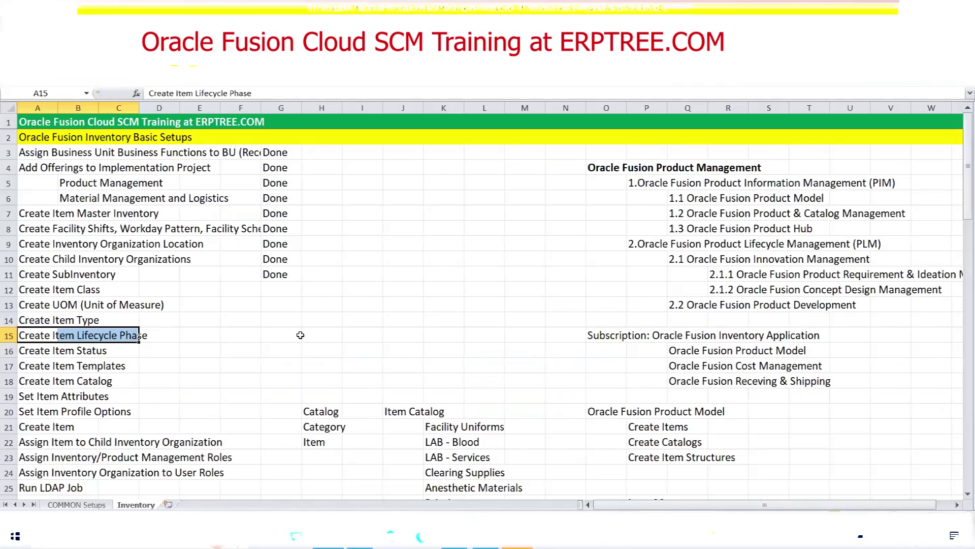
{"action": "left_click_drag", "start_coordinate": [30, 350], "coordinate": [134, 351]}
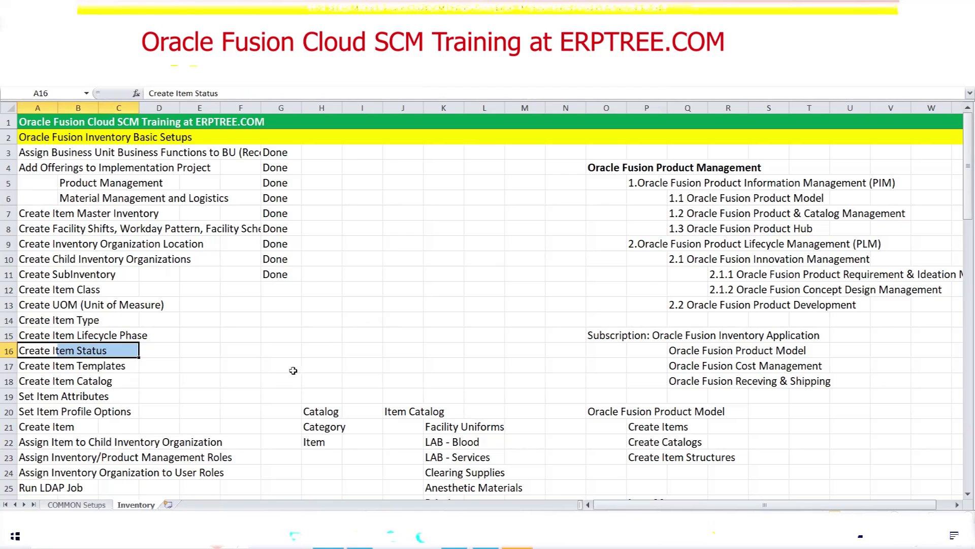
In Oracle Fusion, search the implementation project's tasks for Item Stat and open Manage Item Statuses under Product Management's Define Items.
{"action": "left_click", "coordinate": [454, 537]}
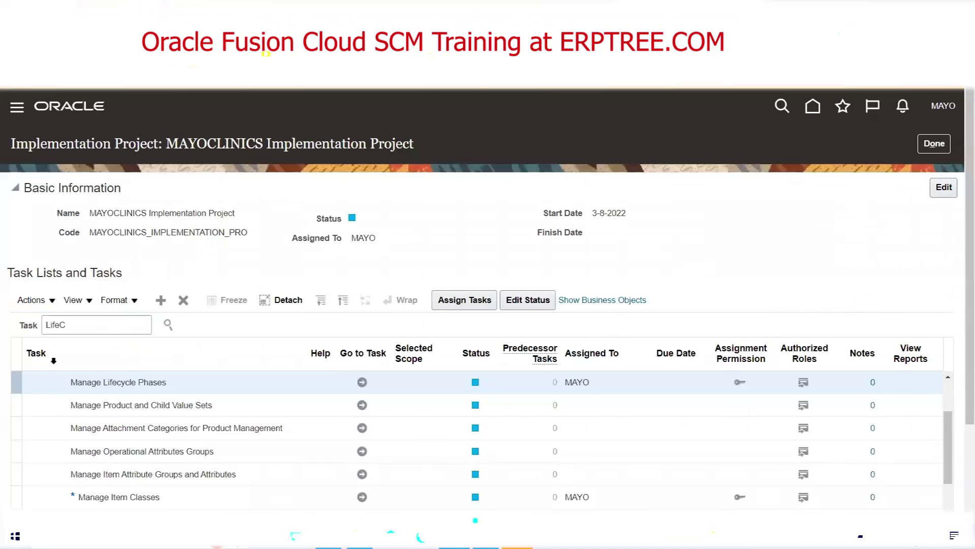
{"action": "double_click", "coordinate": [75, 326]}
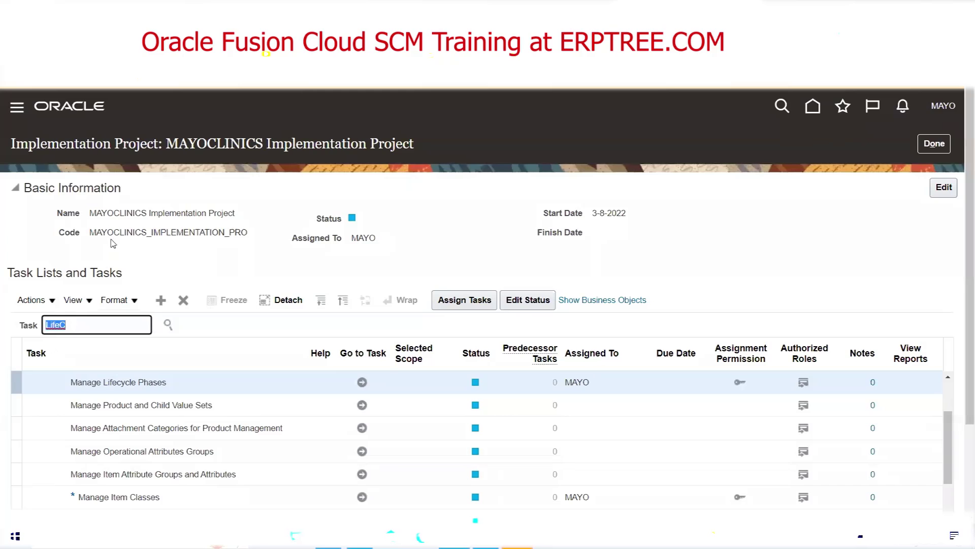
{"action": "type", "text": "iTEM"}
{"action": "key", "text": "BackSpace"}
{"action": "key", "text": "BackSpace"}
{"action": "key", "text": "BackSpace"}
{"action": "key", "text": "BackSpace"}
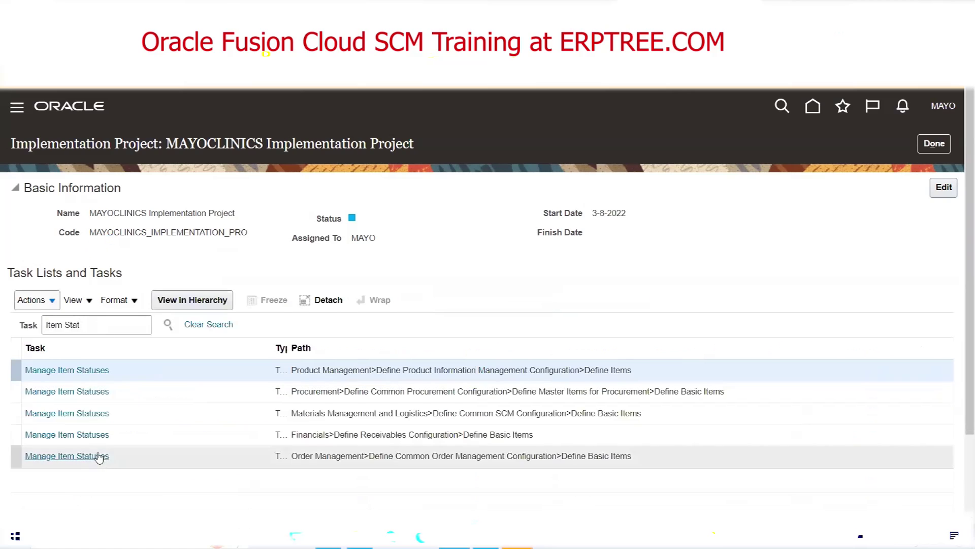
{"action": "left_click", "coordinate": [100, 371]}
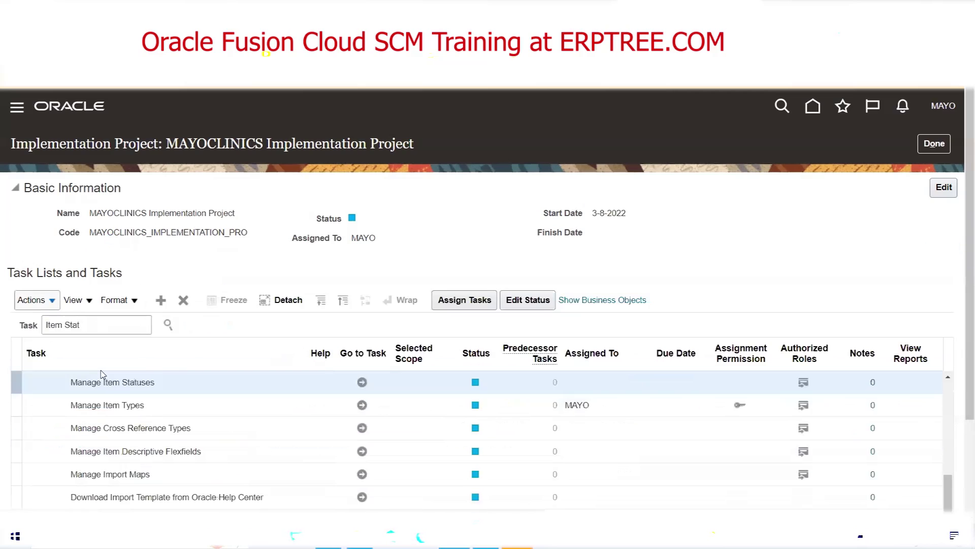
{"action": "left_click", "coordinate": [362, 386]}
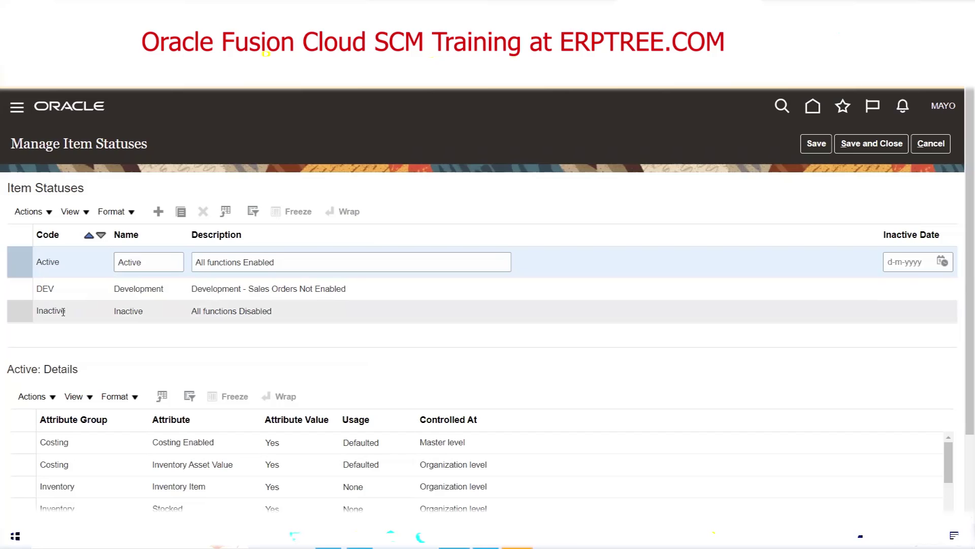
Examine the Active item status and its attribute groups, attribute values, usage and control levels.
{"action": "double_click", "coordinate": [50, 262]}
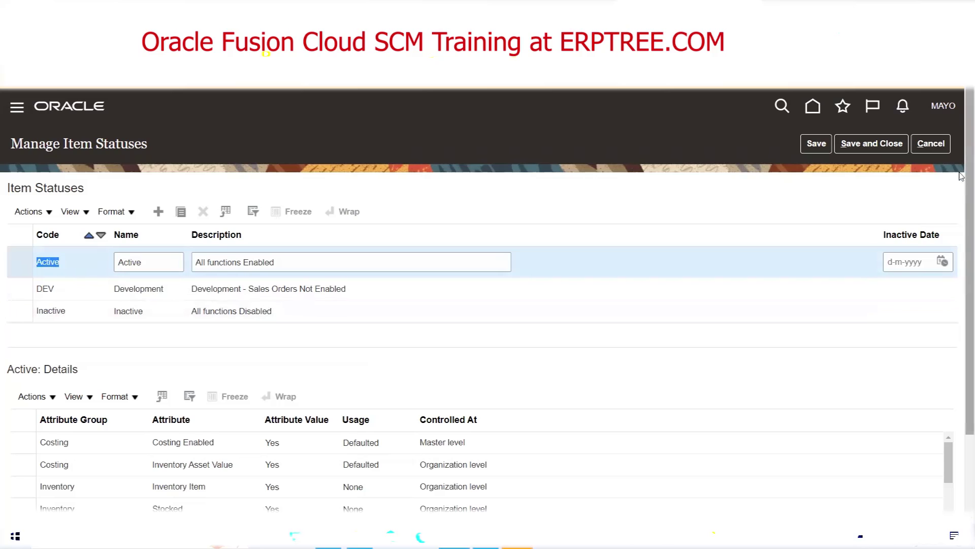
{"action": "scroll", "coordinate": [961, 186], "scroll_direction": "down", "scroll_amount": 2}
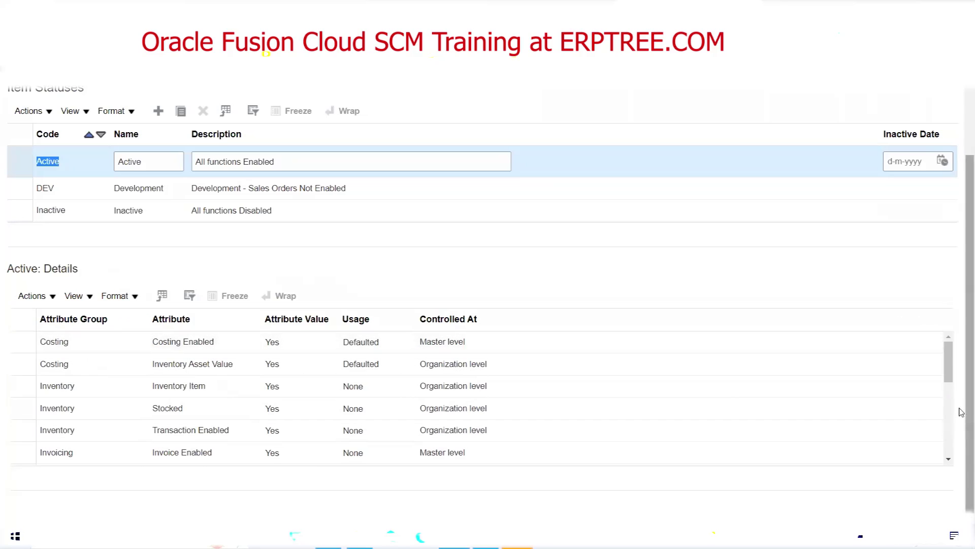
{"action": "left_click_drag", "start_coordinate": [948, 373], "coordinate": [948, 431]}
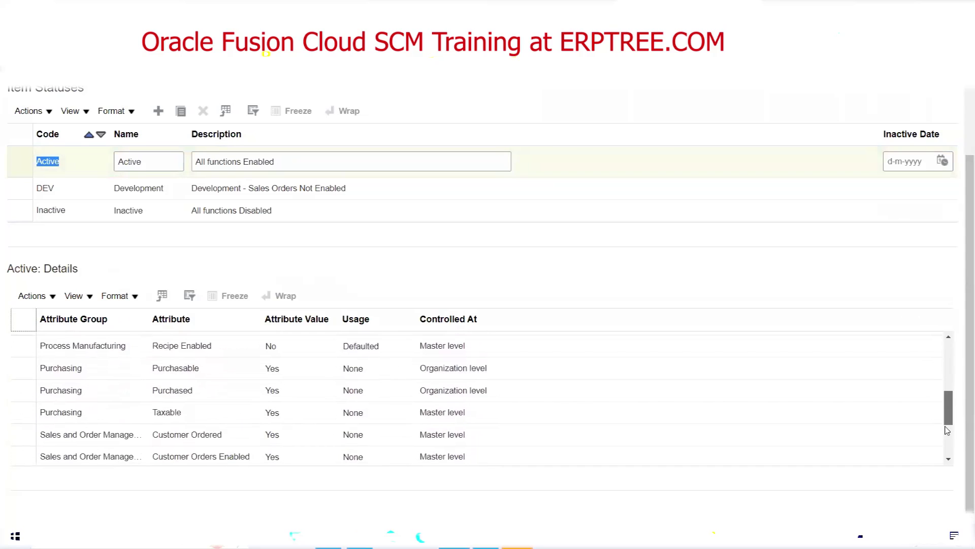
{"action": "mouse_move", "coordinate": [947, 431]}
{"action": "left_mouse_down"}
{"action": "mouse_move", "coordinate": [948, 439]}
{"action": "mouse_move", "coordinate": [947, 425]}
{"action": "left_mouse_up"}
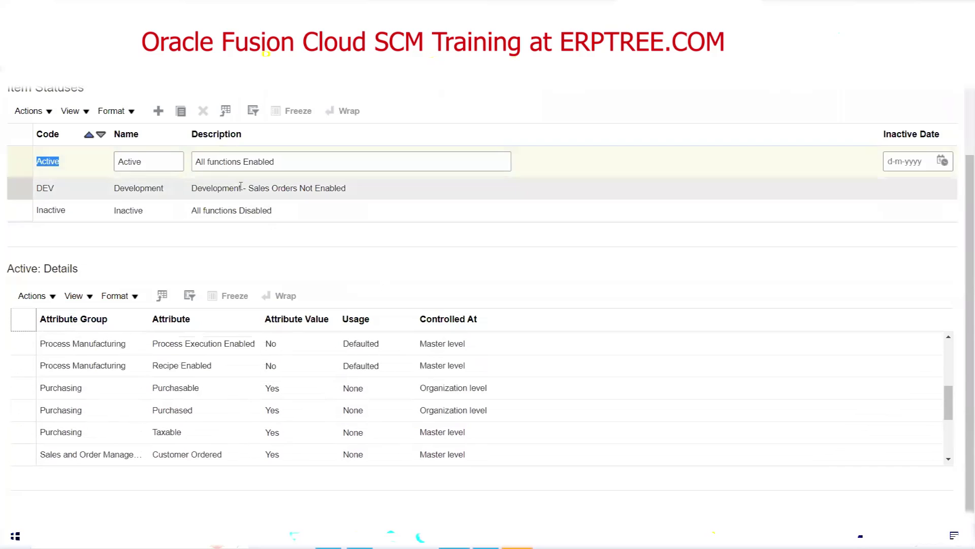
{"action": "left_click", "coordinate": [64, 164]}
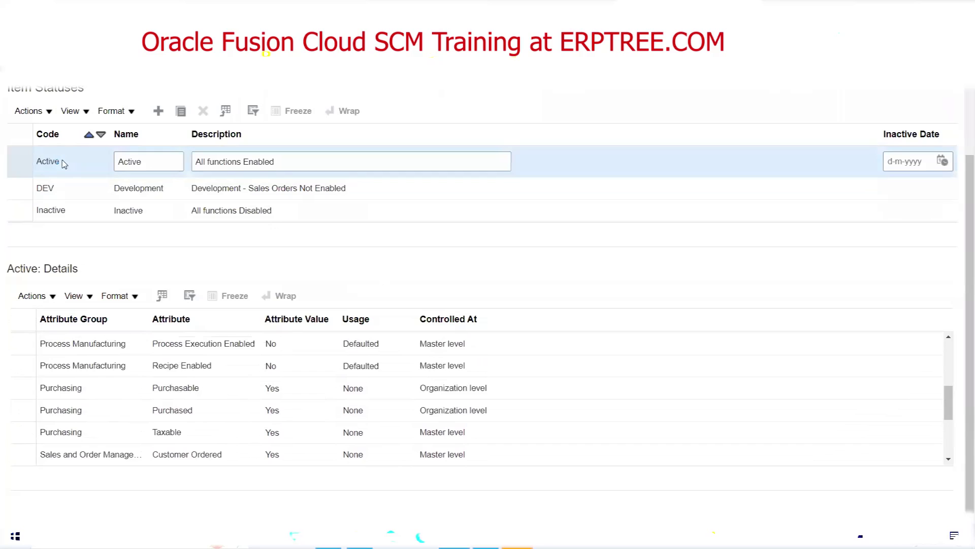
Examine the Active item status's remaining attributes, from Purchasing through Sales and Order Management, Service, Web Store and Work in Process.
{"action": "left_click", "coordinate": [77, 388]}
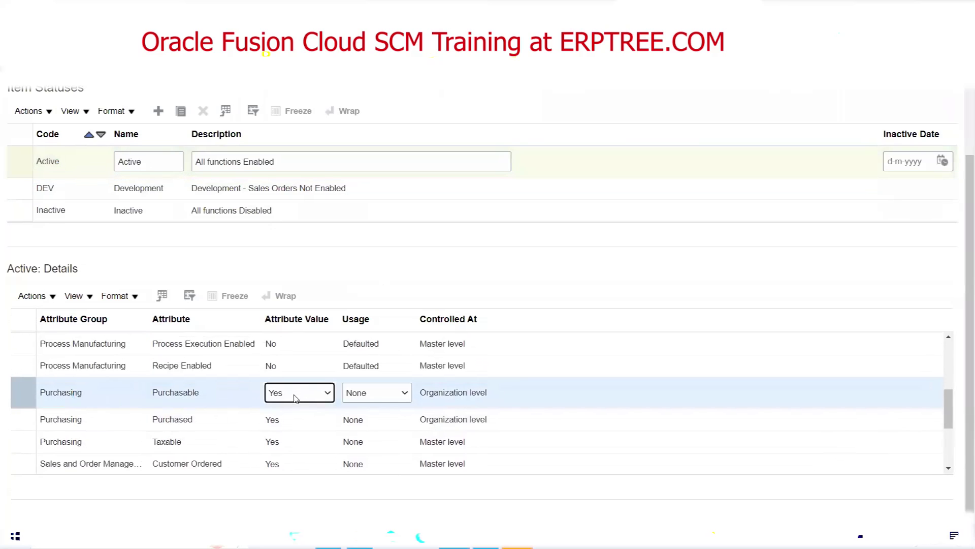
{"action": "scroll", "coordinate": [104, 404], "scroll_direction": "down", "scroll_amount": 2}
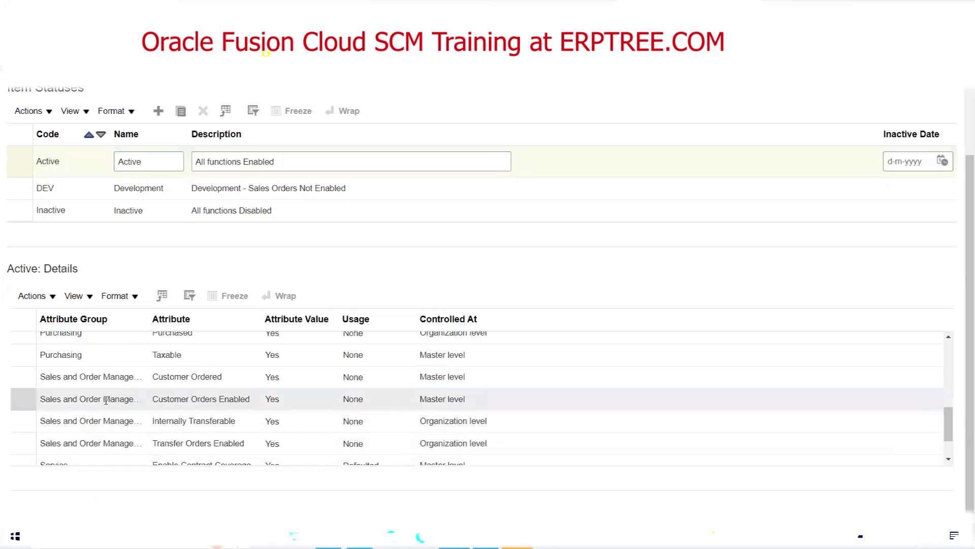
{"action": "scroll", "coordinate": [106, 400], "scroll_direction": "down", "scroll_amount": 1}
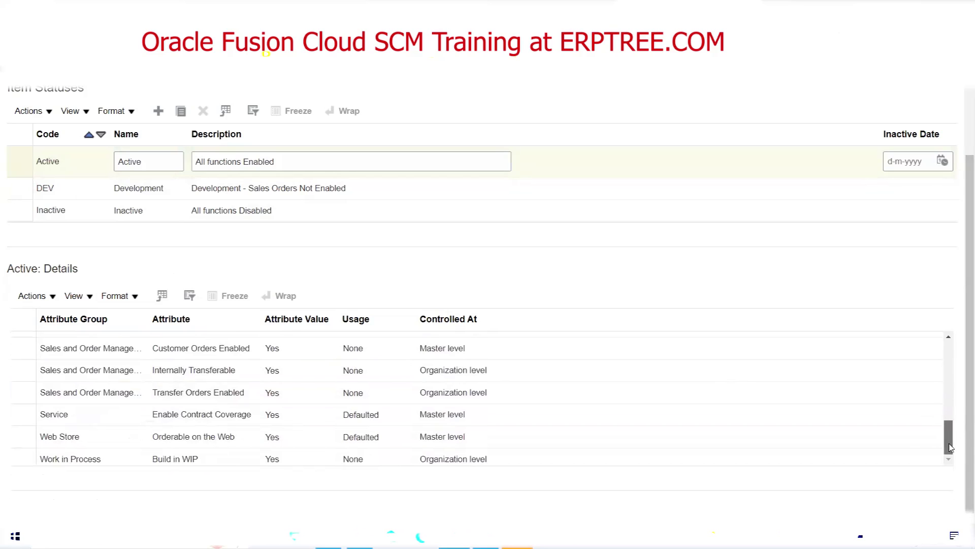
{"action": "mouse_move", "coordinate": [951, 447]}
{"action": "left_mouse_down"}
{"action": "mouse_move", "coordinate": [949, 360]}
{"action": "mouse_move", "coordinate": [955, 455]}
{"action": "left_mouse_up"}
{"action": "left_click", "coordinate": [40, 161]}
Examine the Inactive item status's attribute values and usage, and compare them with the Active status's full attribute list.
{"action": "left_click", "coordinate": [47, 213]}
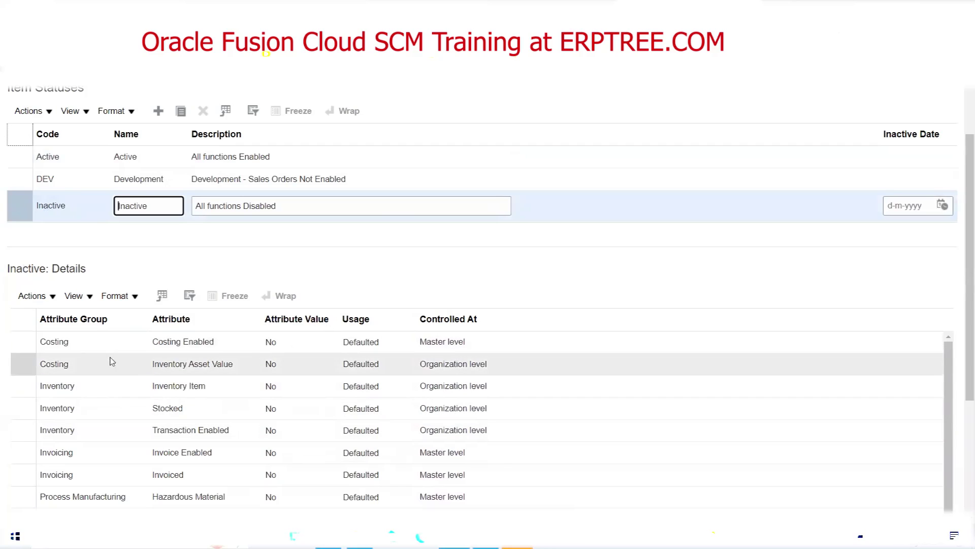
{"action": "scroll", "coordinate": [960, 327], "scroll_direction": "down", "scroll_amount": 3}
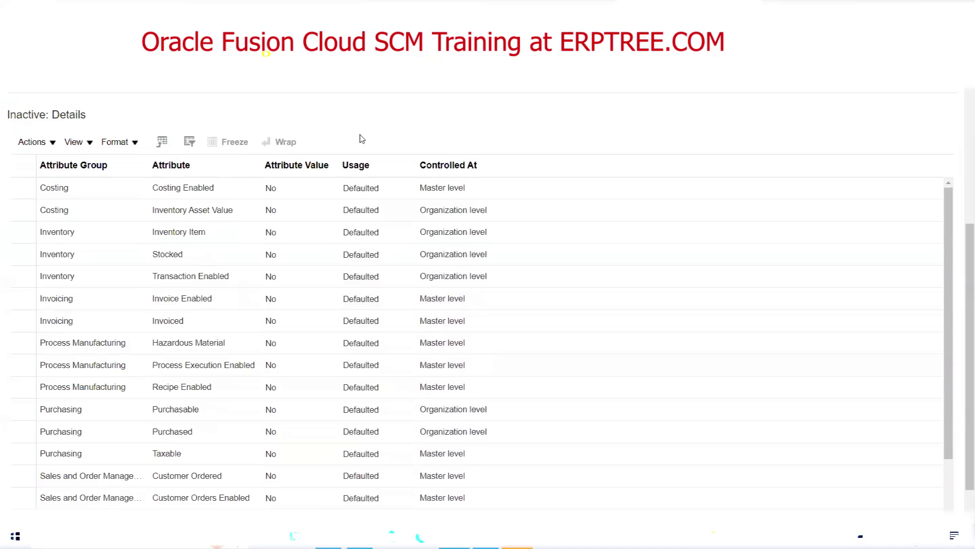
{"action": "scroll", "coordinate": [361, 139], "scroll_direction": "up", "scroll_amount": 3}
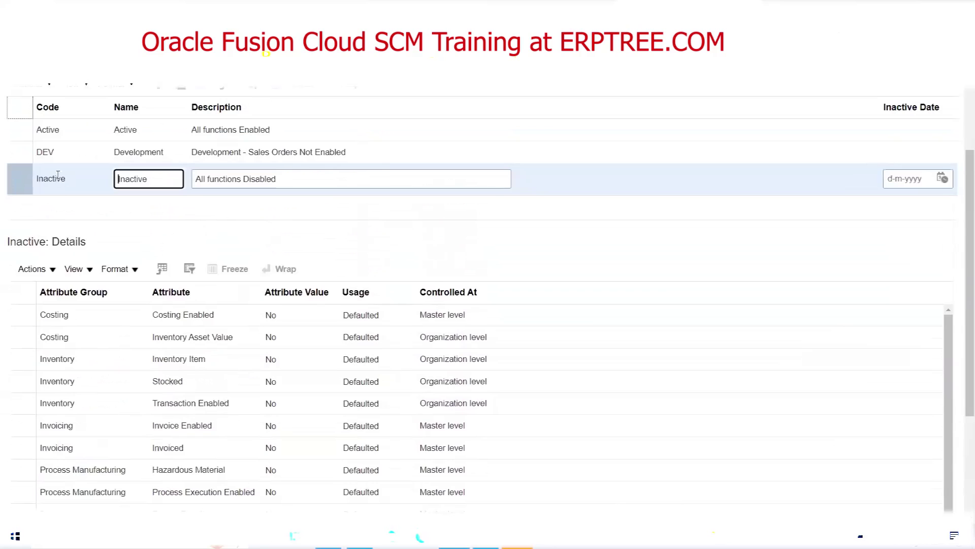
{"action": "left_click", "coordinate": [55, 132]}
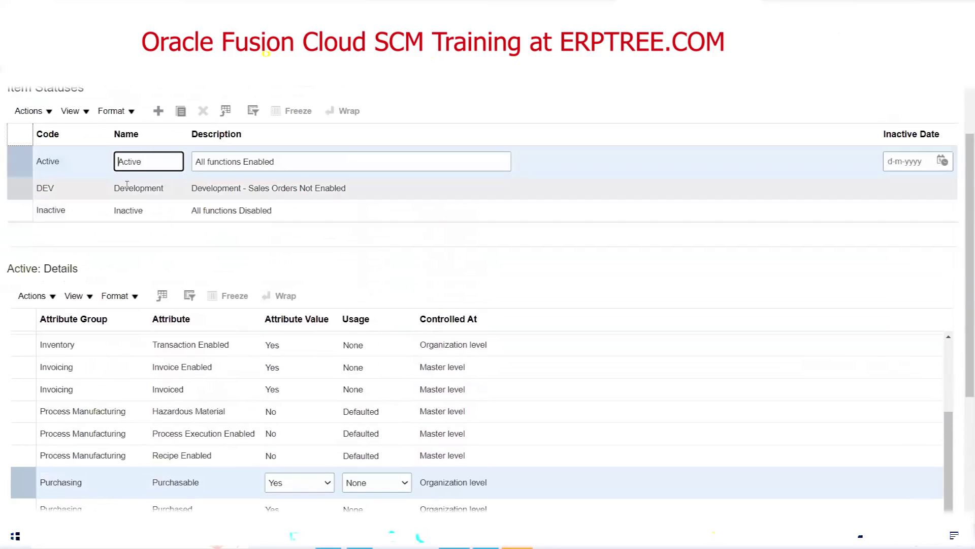
{"action": "scroll", "coordinate": [960, 284], "scroll_direction": "down", "scroll_amount": 2}
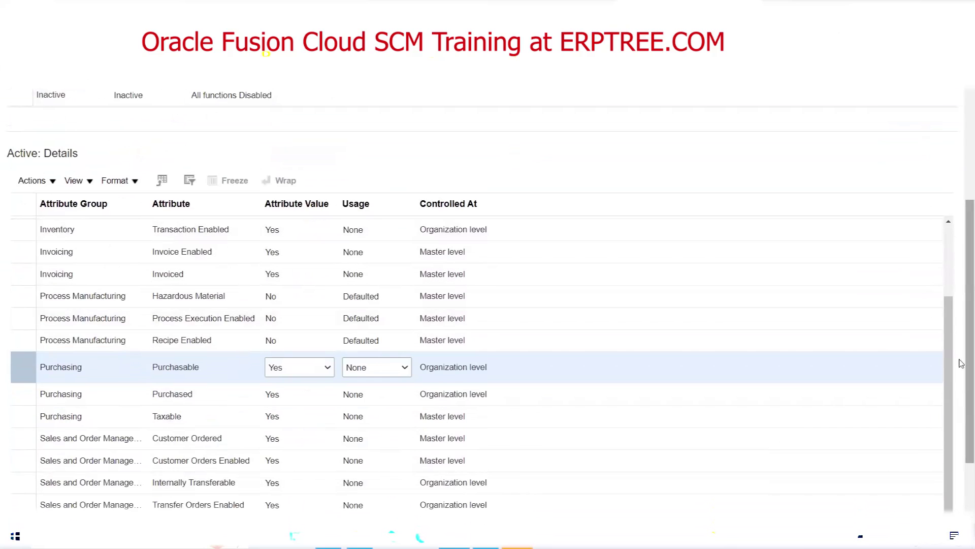
{"action": "scroll", "coordinate": [961, 304], "scroll_direction": "down", "scroll_amount": 2}
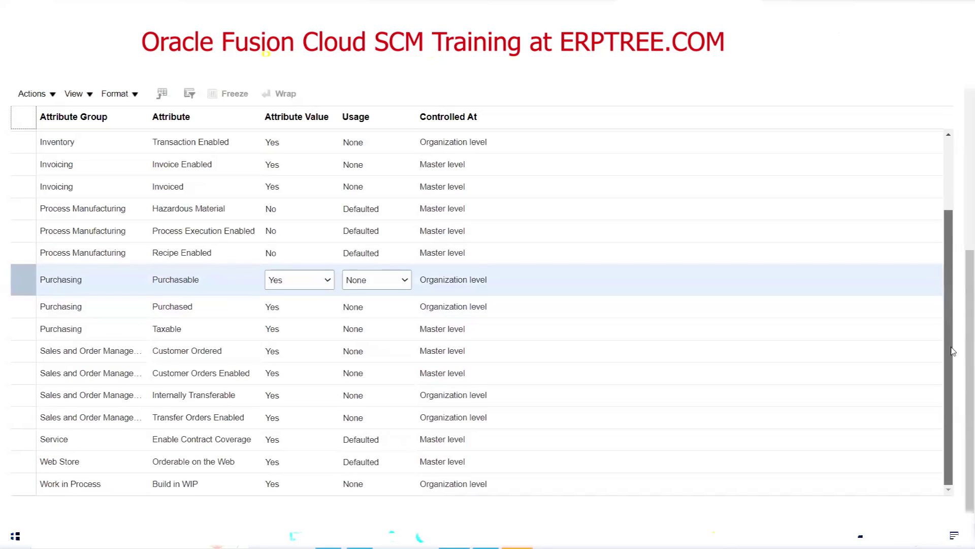
{"action": "scroll", "coordinate": [954, 309], "scroll_direction": "up", "scroll_amount": 1}
{"action": "scroll", "coordinate": [954, 305], "scroll_direction": "up", "scroll_amount": 3}
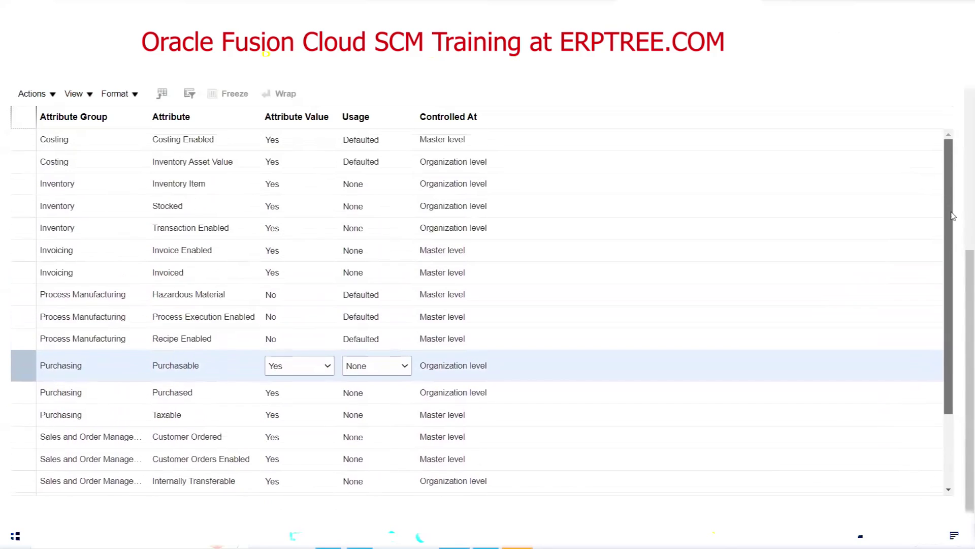
{"action": "left_click_drag", "start_coordinate": [961, 331], "coordinate": [962, 210]}
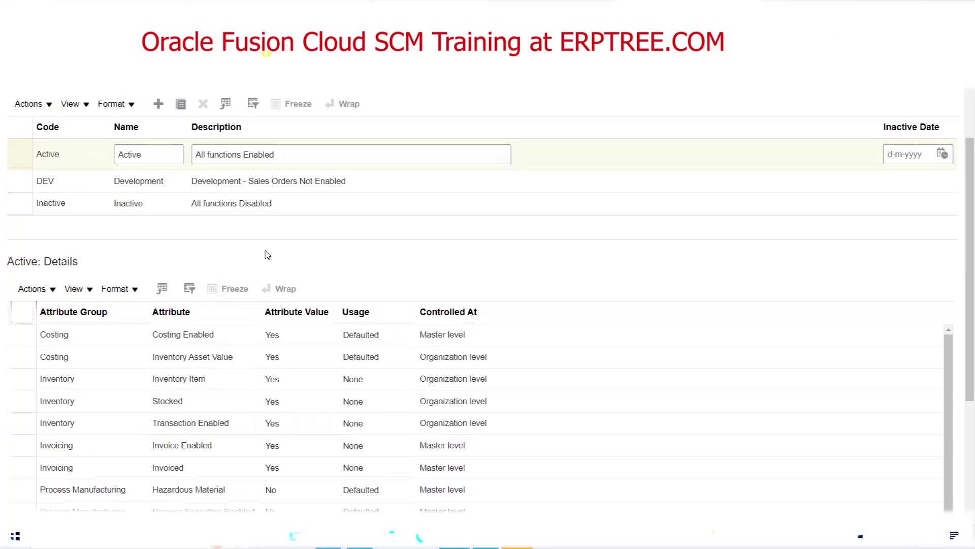
Try to delete the DEV item status and dismiss the resulting message.
{"action": "left_click", "coordinate": [59, 183]}
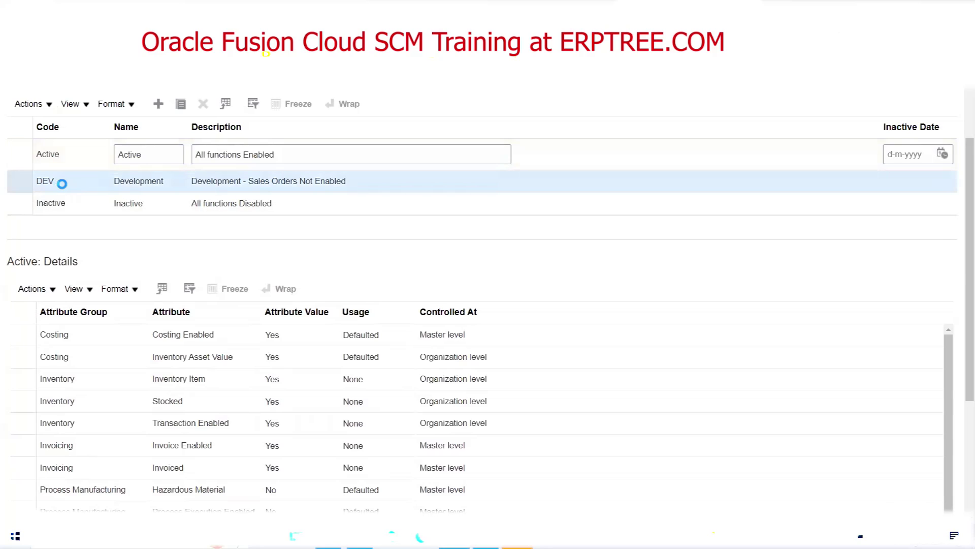
{"action": "left_click", "coordinate": [202, 105]}
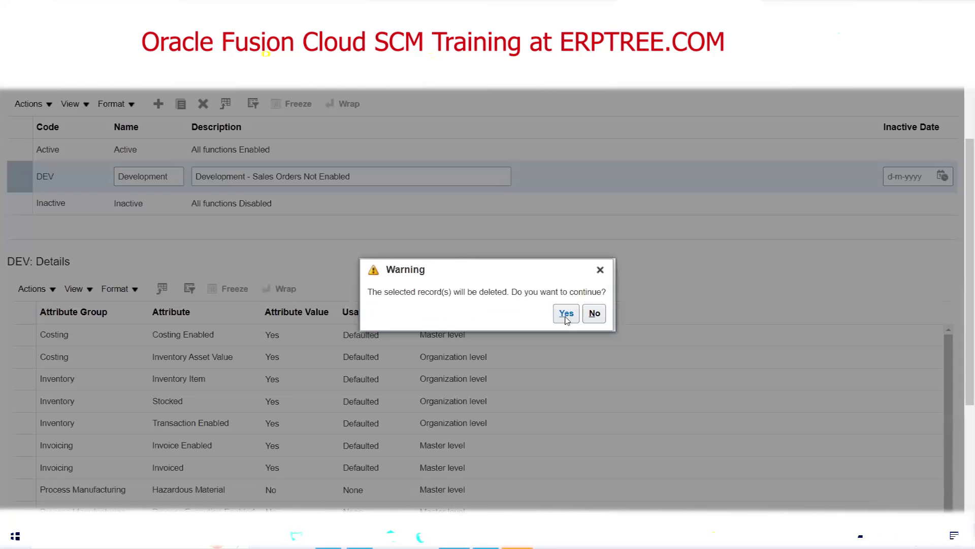
{"action": "left_click", "coordinate": [566, 313]}
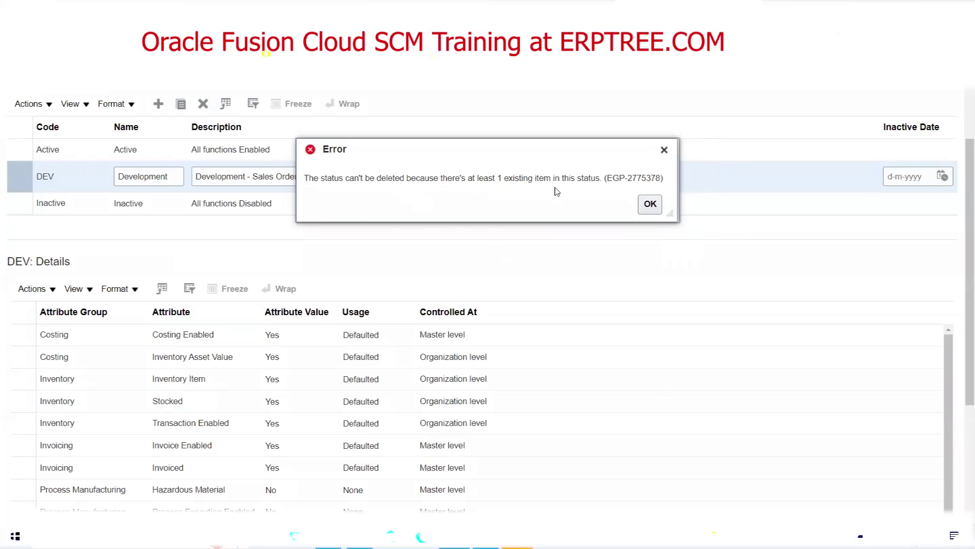
{"action": "left_click", "coordinate": [664, 149]}
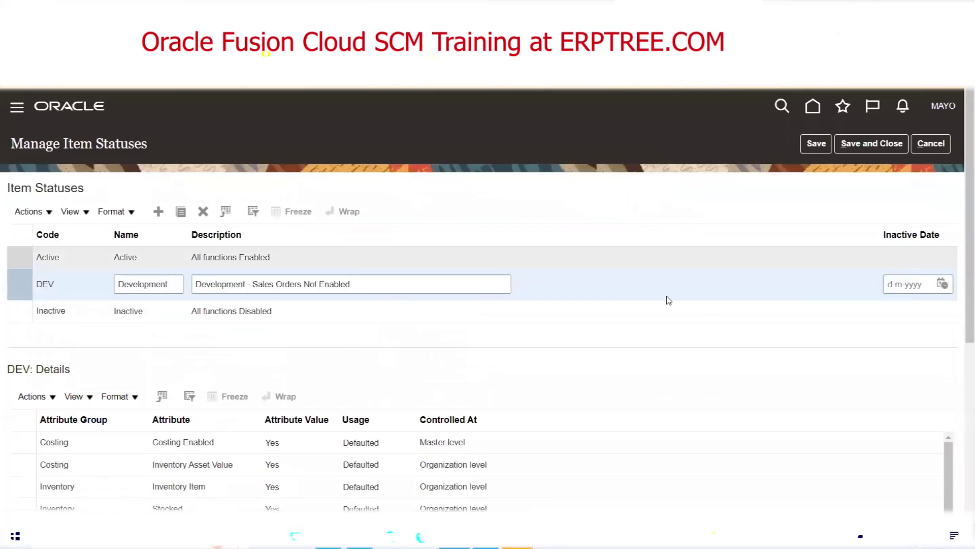